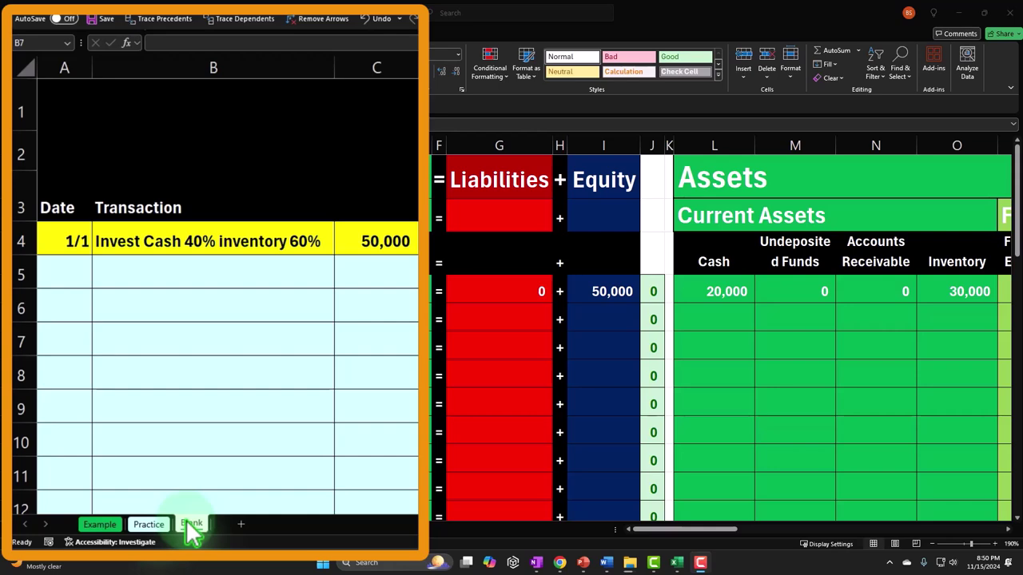
Step: Open the Example sheet to view the completed Pay employees and Payroll tax entries
{"action": "left_click", "coordinate": [99, 525]}
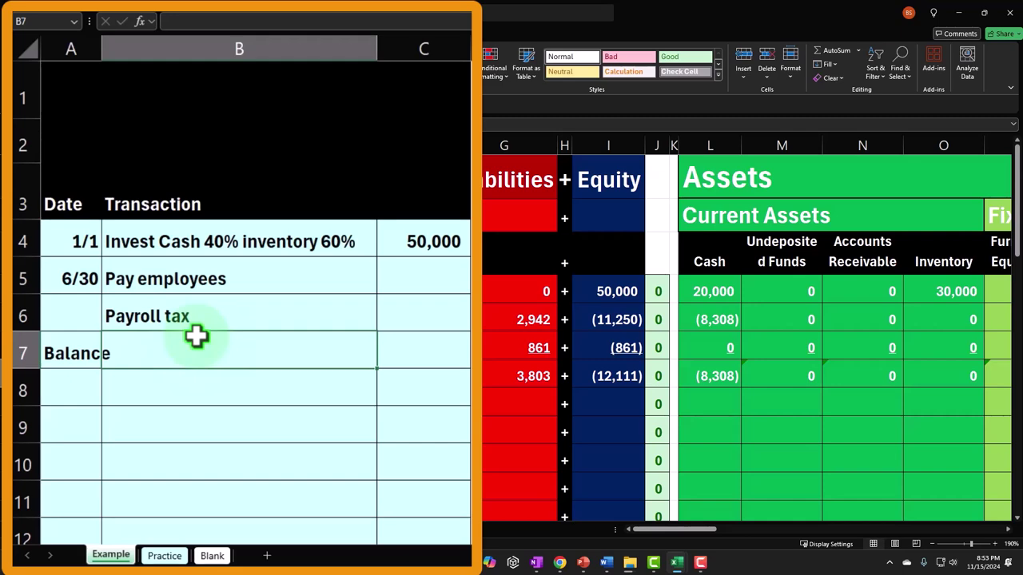
Step: Scroll right to the payroll register and Employer Taxes table and inspect the Medicare formula in BD5
{"action": "left_click", "coordinate": [316, 348]}
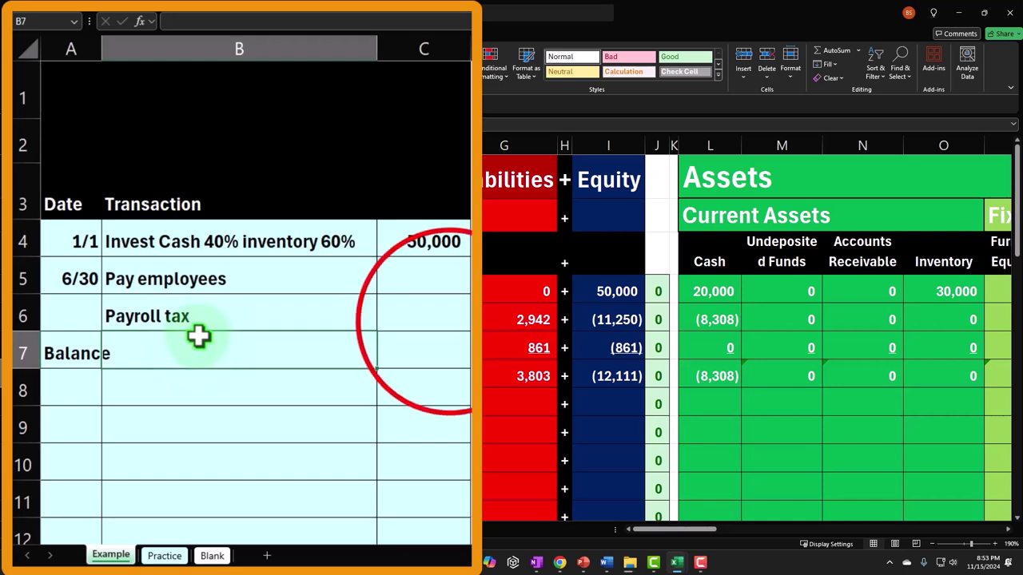
{"action": "left_click_drag", "start_coordinate": [693, 531], "coordinate": [969, 551]}
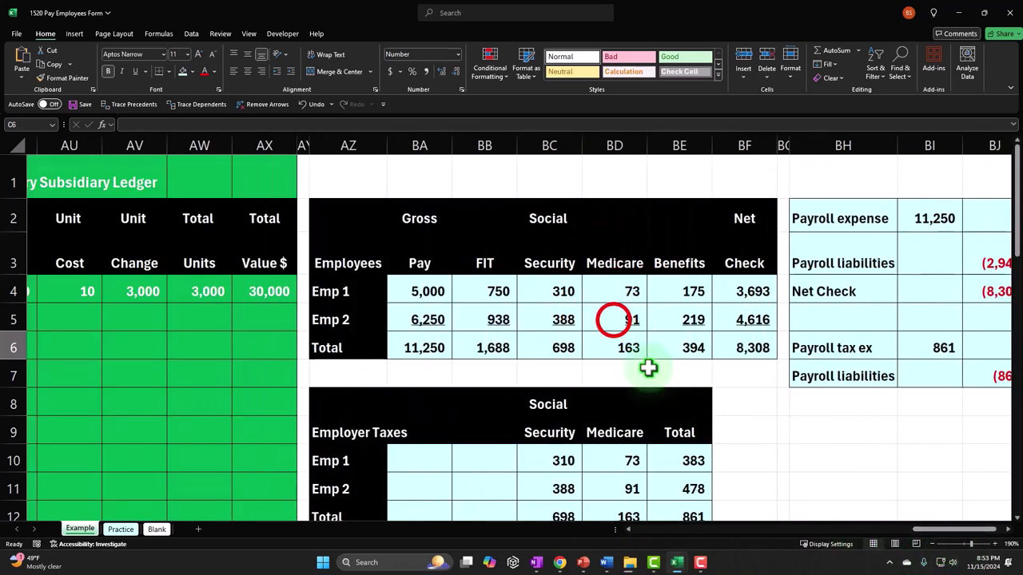
{"action": "left_click", "coordinate": [614, 320]}
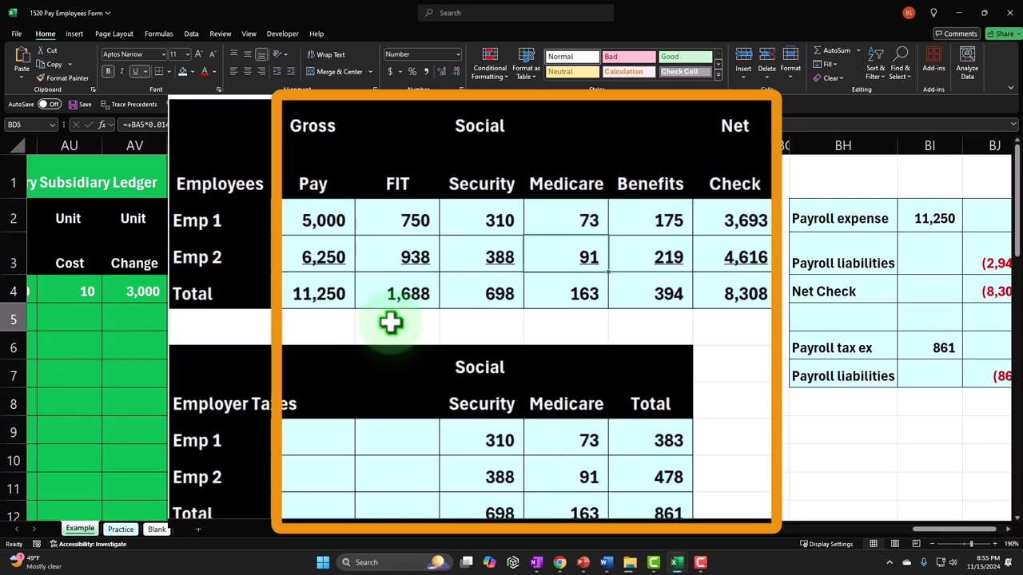
{"action": "left_click", "coordinate": [391, 322]}
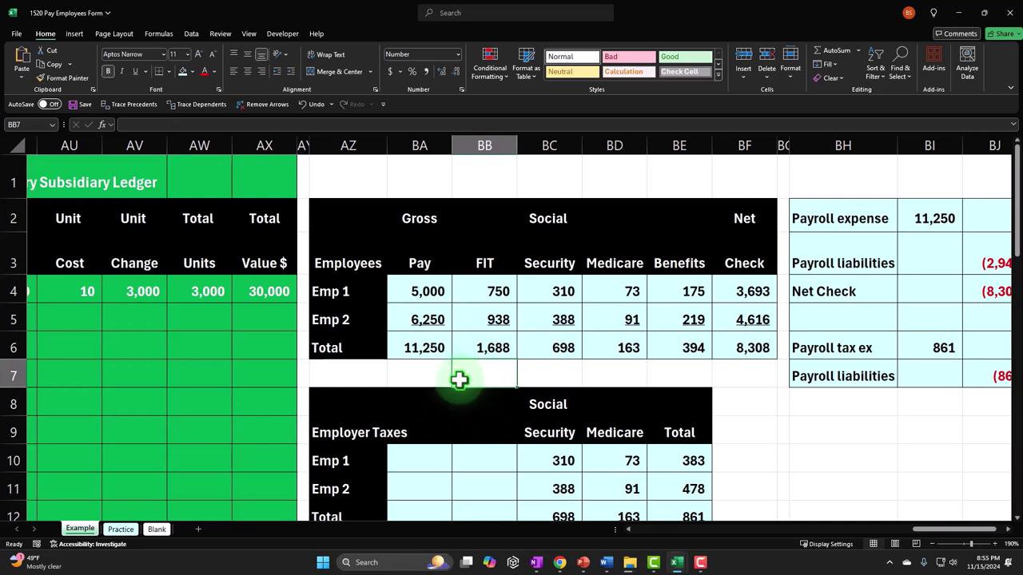
Step: Switch to the Blank sheet and jump along row 5 to column BE
{"action": "left_click", "coordinate": [156, 529]}
{"action": "left_click", "coordinate": [183, 320]}
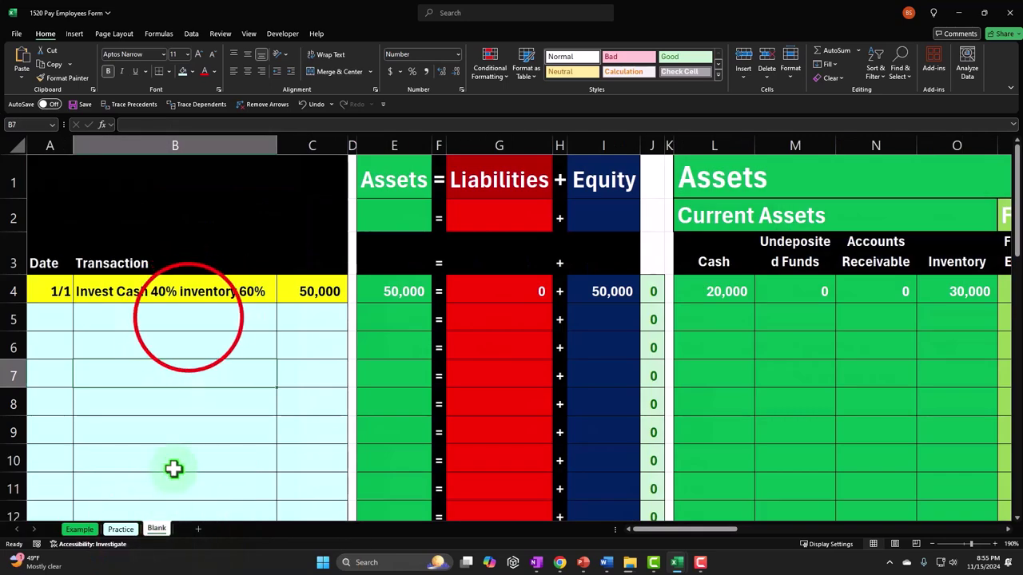
{"action": "key", "text": "Right"}
{"action": "key", "text": "Right"}
{"action": "key", "text": "Right"}
{"action": "key", "text": "Right"}
{"action": "key", "text": "Right"}
{"action": "key", "text": "Right"}
{"action": "key", "text": "Right"}
{"action": "key", "text": "Right"}
{"action": "key", "text": "Right"}
{"action": "key", "text": "Right"}
{"action": "key", "text": "Right"}
{"action": "key", "text": "Right"}
{"action": "key", "text": "Right"}
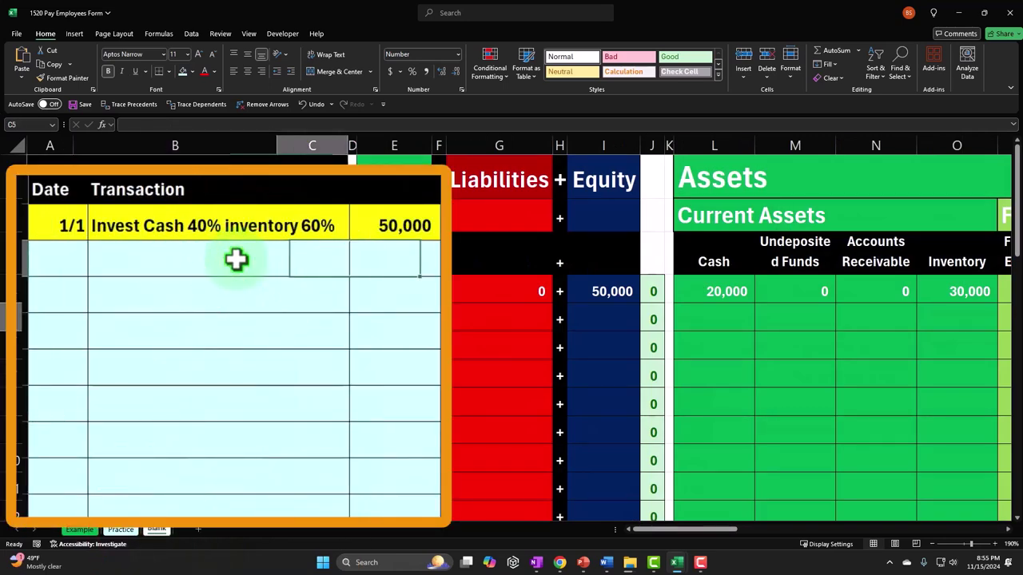
{"action": "key", "text": "Right"}
{"action": "key", "text": "Right"}
{"action": "key", "text": "Right"}
{"action": "key", "text": "Right"}
{"action": "key", "text": "Right"}
{"action": "key", "text": "Right"}
{"action": "key", "text": "Right"}
{"action": "key", "text": "Right"}
{"action": "key", "text": "Right"}
{"action": "key", "text": "Right"}
{"action": "key", "text": "Right"}
{"action": "key", "text": "Right"}
{"action": "key", "text": "Right"}
{"action": "key", "text": "Right"}
{"action": "key", "text": "Right"}
{"action": "key", "text": "Right"}
{"action": "key", "text": "Right"}
{"action": "key", "text": "Right"}
{"action": "key", "text": "Right"}
{"action": "key", "text": "Right"}
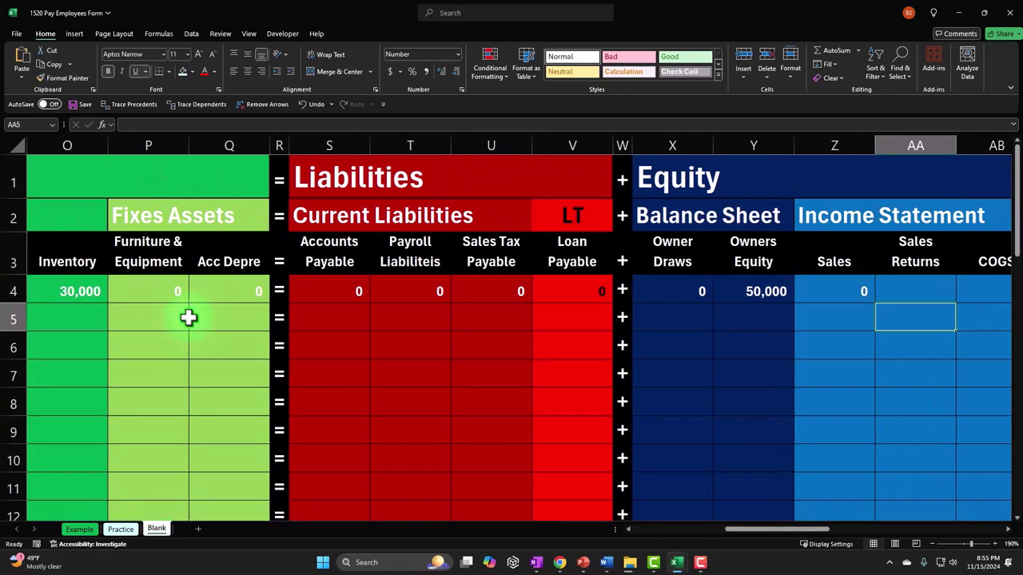
{"action": "key", "text": "Right"}
{"action": "key", "text": "Right"}
{"action": "key", "text": "Right"}
{"action": "key", "text": "Right"}
{"action": "key", "text": "Right"}
{"action": "key", "text": "Right"}
{"action": "key", "text": "Right"}
{"action": "key", "text": "Right"}
{"action": "key", "text": "Right"}
{"action": "key", "text": "Right"}
{"action": "key", "text": "Right"}
{"action": "key", "text": "Right"}
{"action": "key", "text": "Right"}
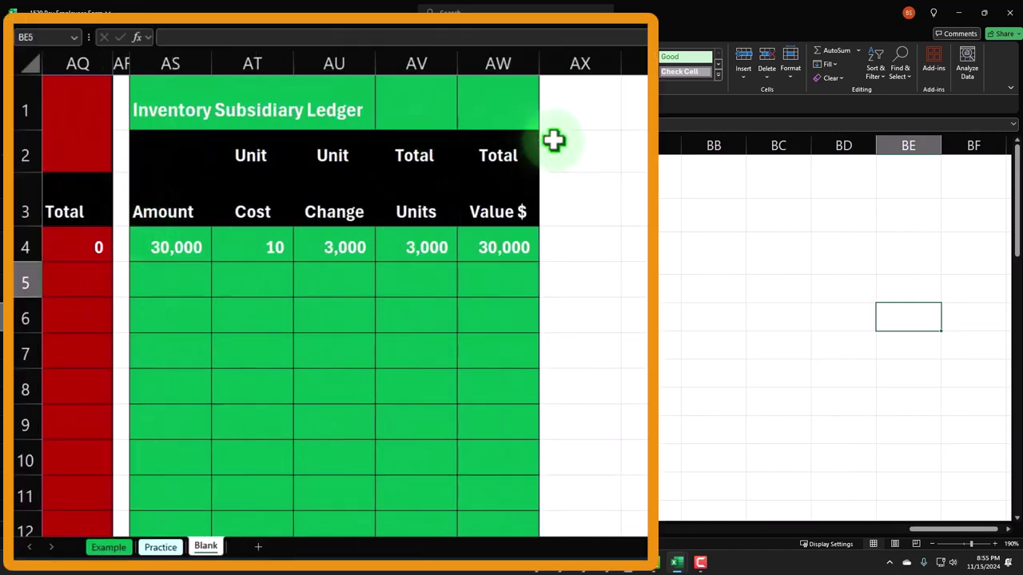
Step: Copy column AR's narrow grey divider format onto column AX
{"action": "left_click", "coordinate": [121, 63]}
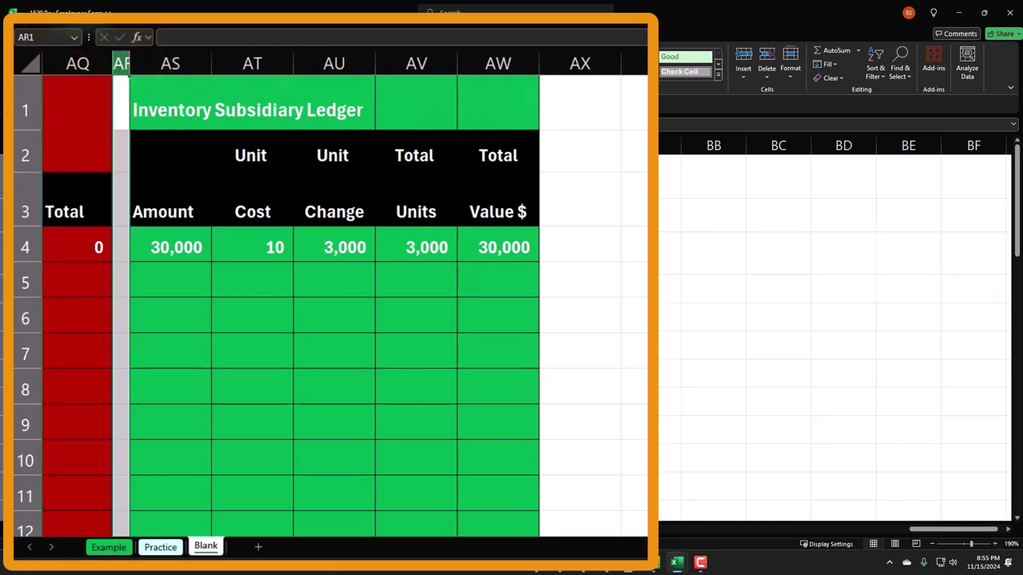
{"action": "key", "text": "ctrl+c"}
{"action": "left_click", "coordinate": [564, 64]}
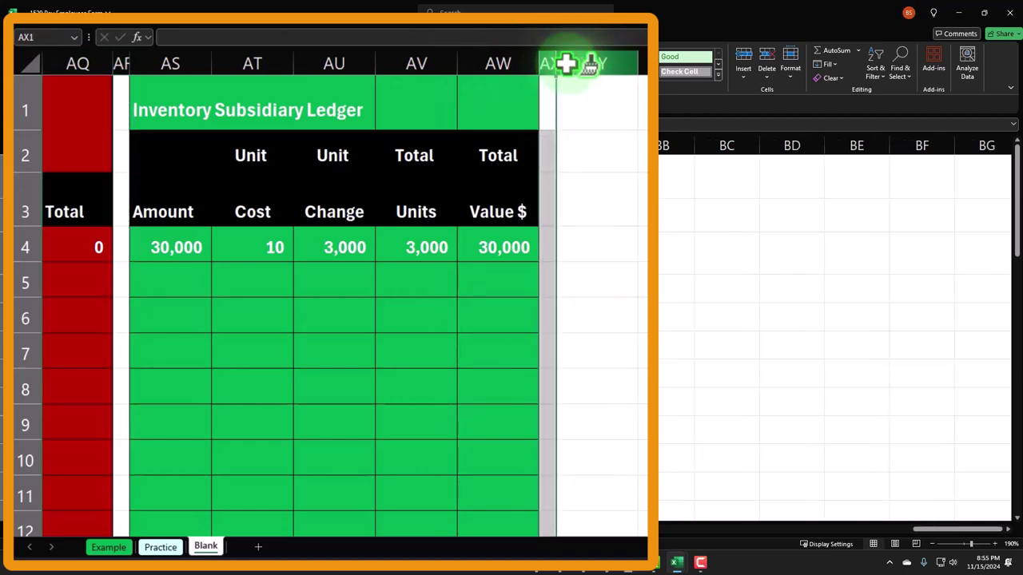
Step: Enter the 'Empoyees' heading in cell AY3
{"action": "left_click", "coordinate": [600, 160]}
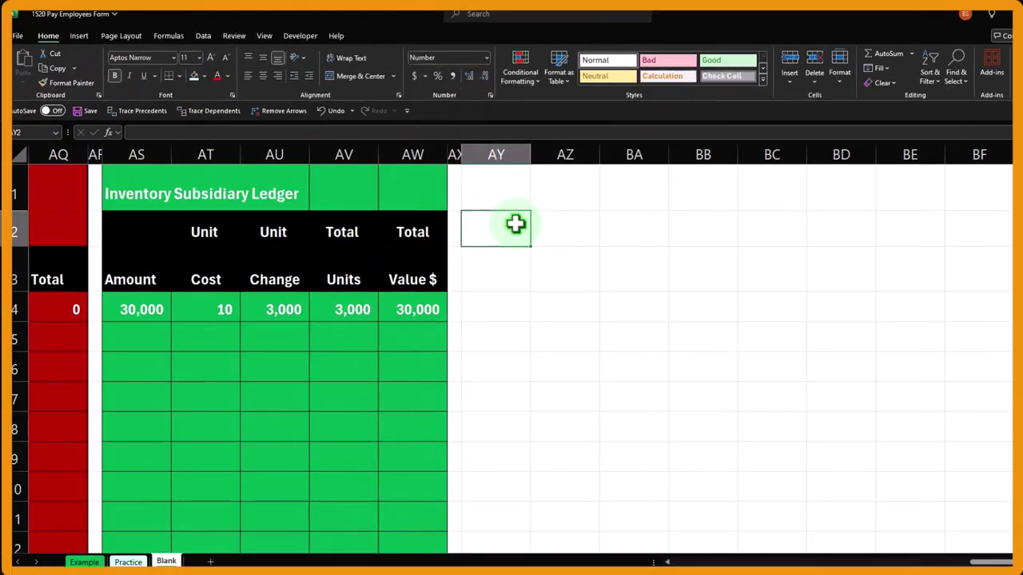
{"action": "key", "text": "Down"}
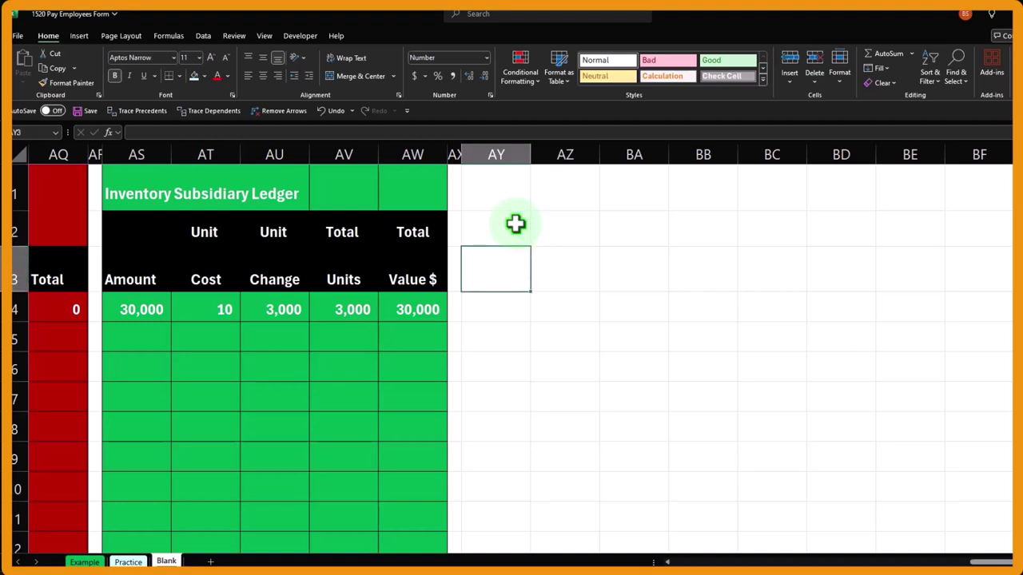
{"action": "type", "text": "E"}
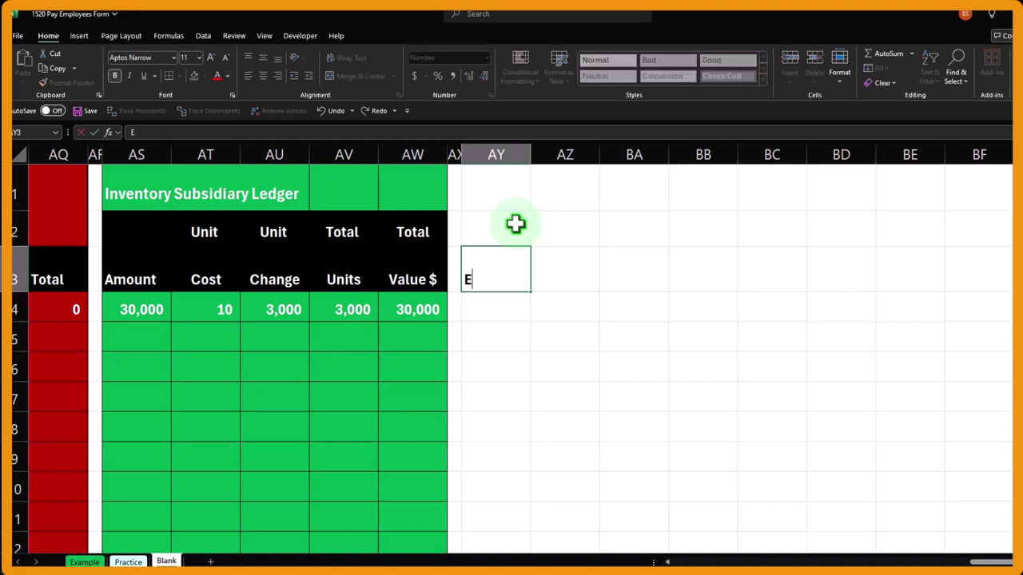
{"action": "type", "text": "mpoye"}
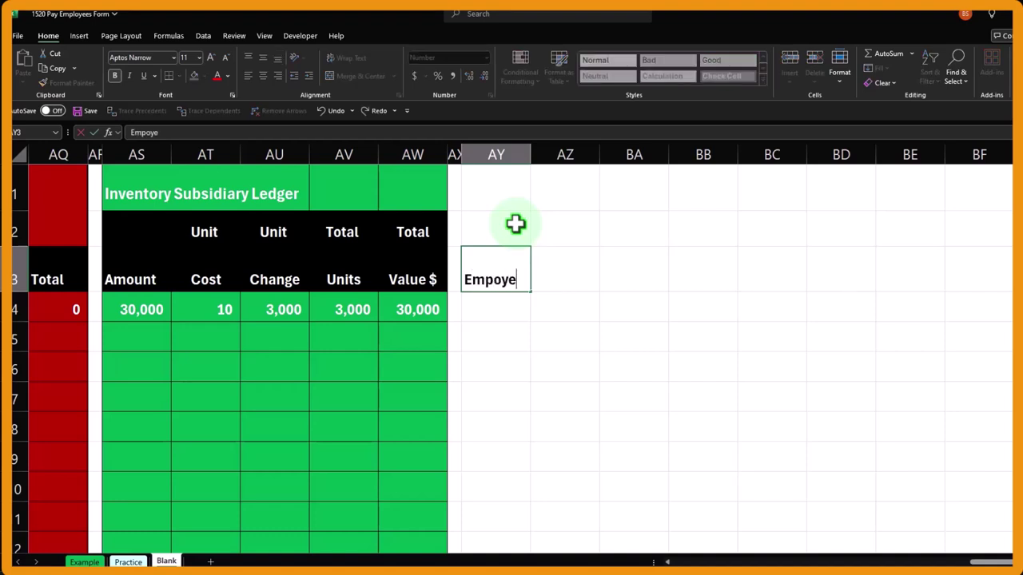
{"action": "key", "text": "BackSpace"}
{"action": "key", "text": "BackSpace"}
{"action": "key", "text": "BackSpace"}
{"action": "type", "text": "oyees"}
{"action": "key", "text": "Tab"}
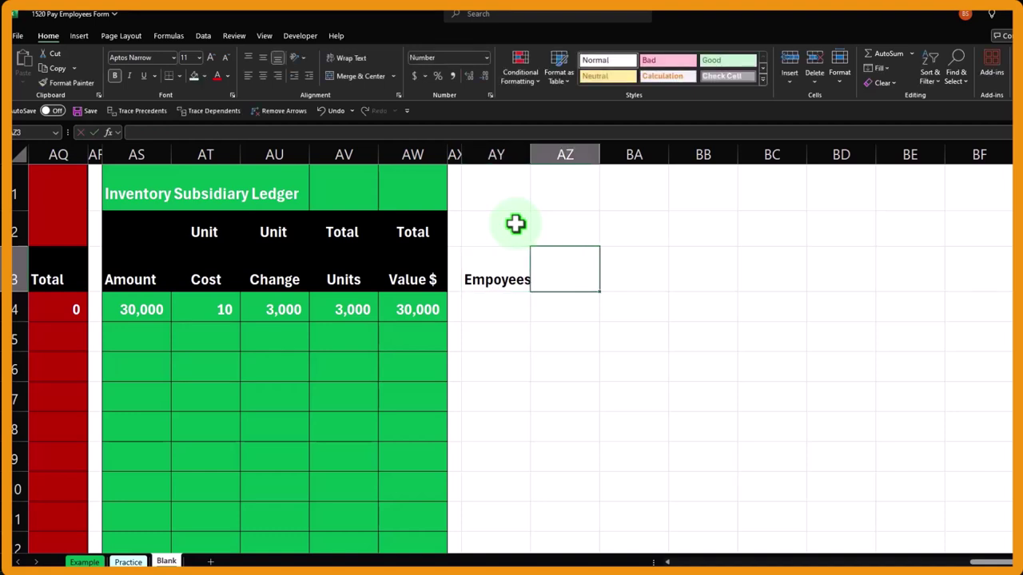
{"action": "key", "text": "Up"}
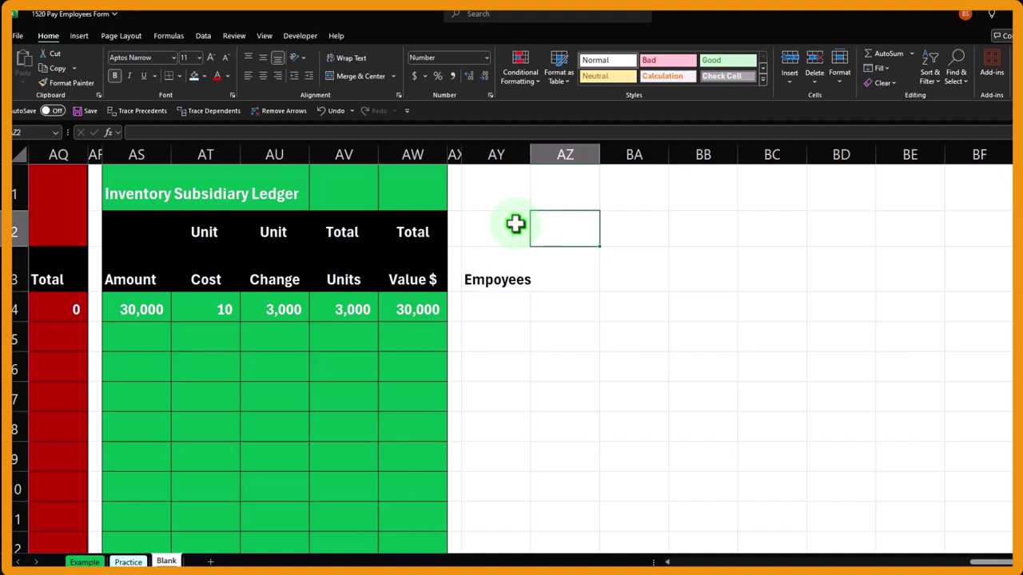
Step: Enter the 'Gross Pay' heading across AZ2:AZ3 and 'FIT' in BA3
{"action": "type", "text": "Gross"}
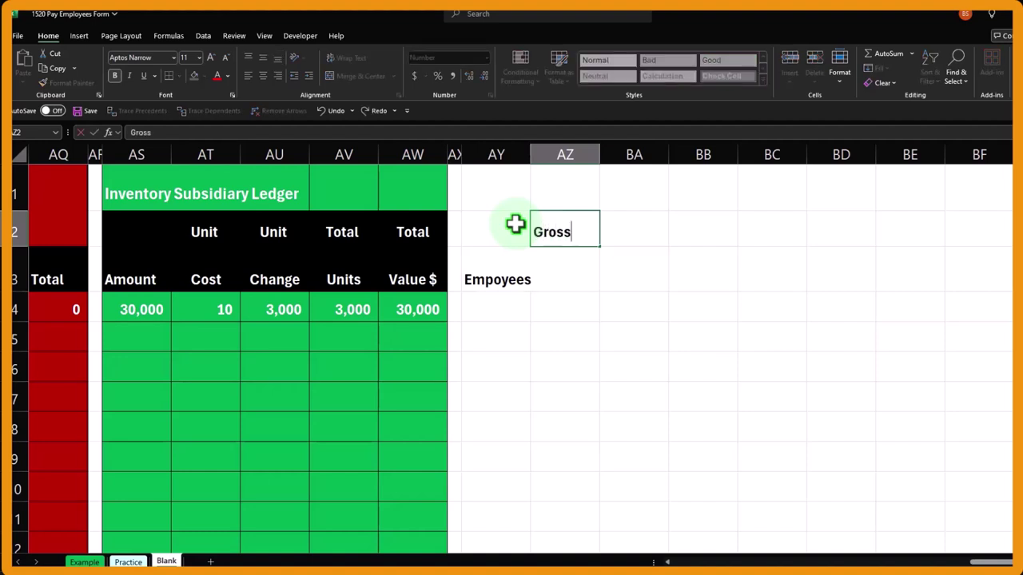
{"action": "key", "text": "Return"}
{"action": "type", "text": "Pay"}
{"action": "key", "text": "Tab"}
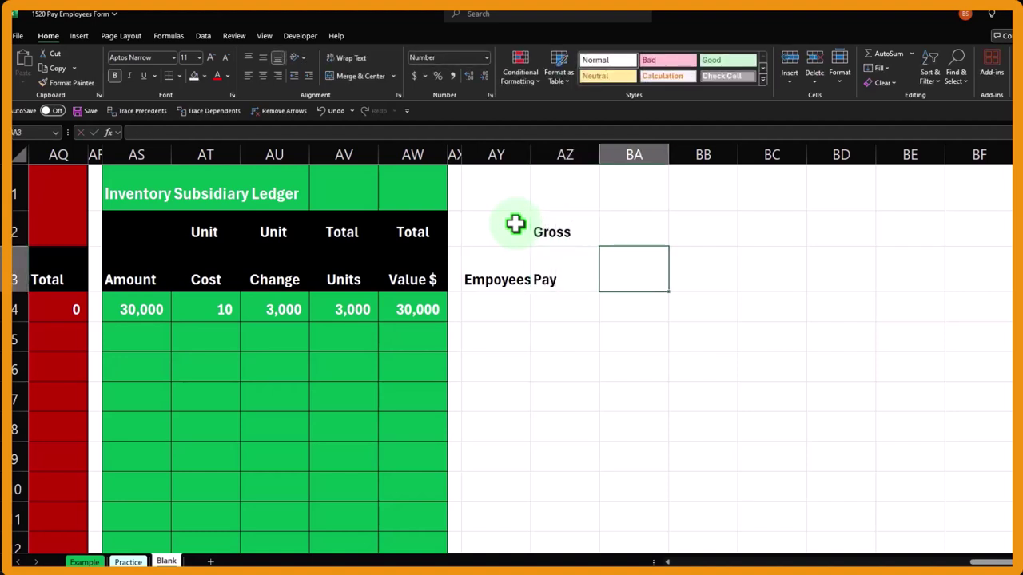
{"action": "type", "text": "FIT"}
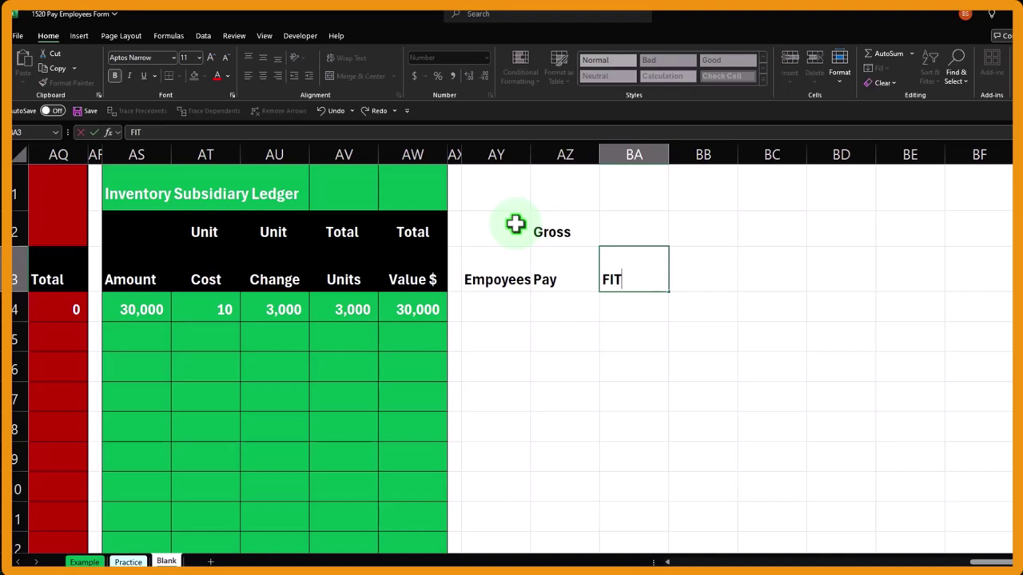
{"action": "key", "text": "Tab"}
{"action": "key", "text": "Up"}
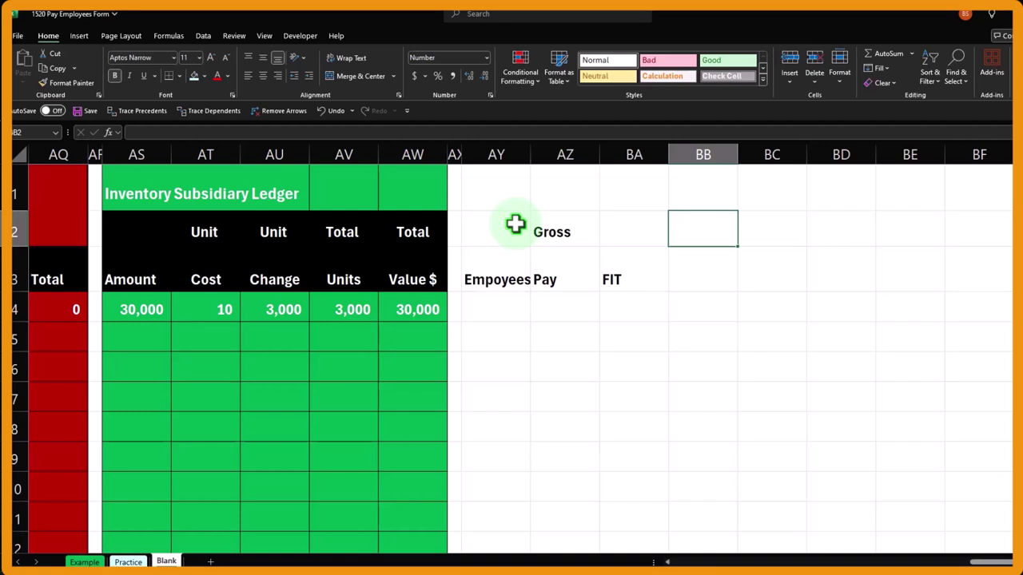
Step: Enter the 'Social Security' heading across BB2:BB3
{"action": "type", "text": "Social"}
{"action": "key", "text": "Return"}
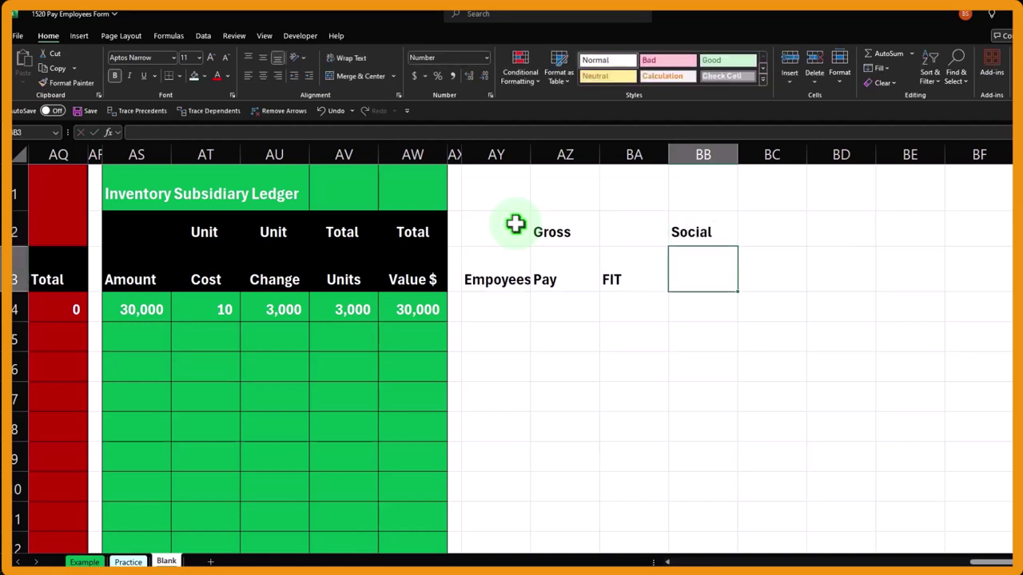
{"action": "type", "text": "Securiy"}
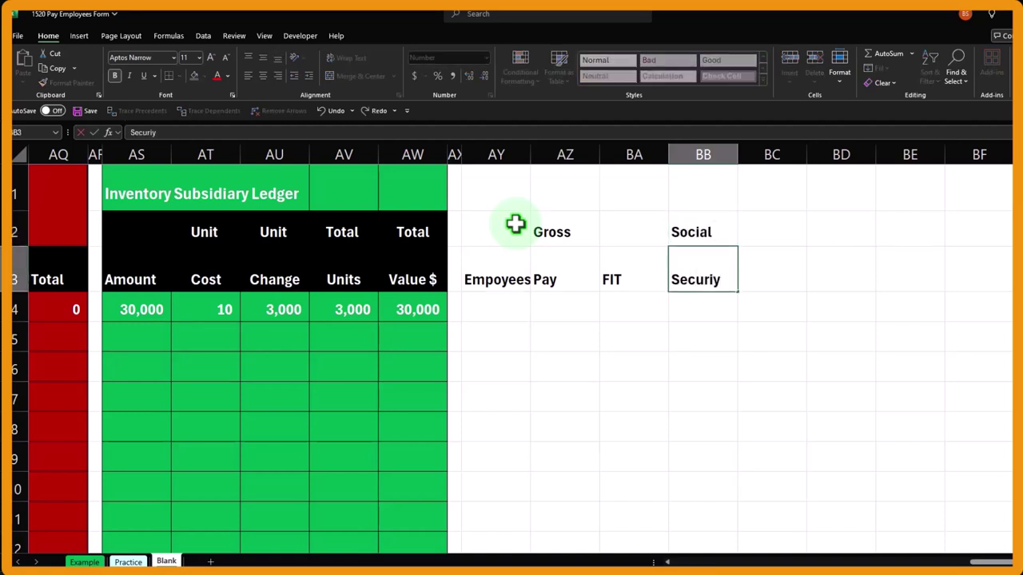
{"action": "key", "text": "BackSpace"}
{"action": "key", "text": "BackSpace"}
{"action": "type", "text": "ity"}
{"action": "key", "text": "Tab"}
{"action": "key", "text": "Up"}
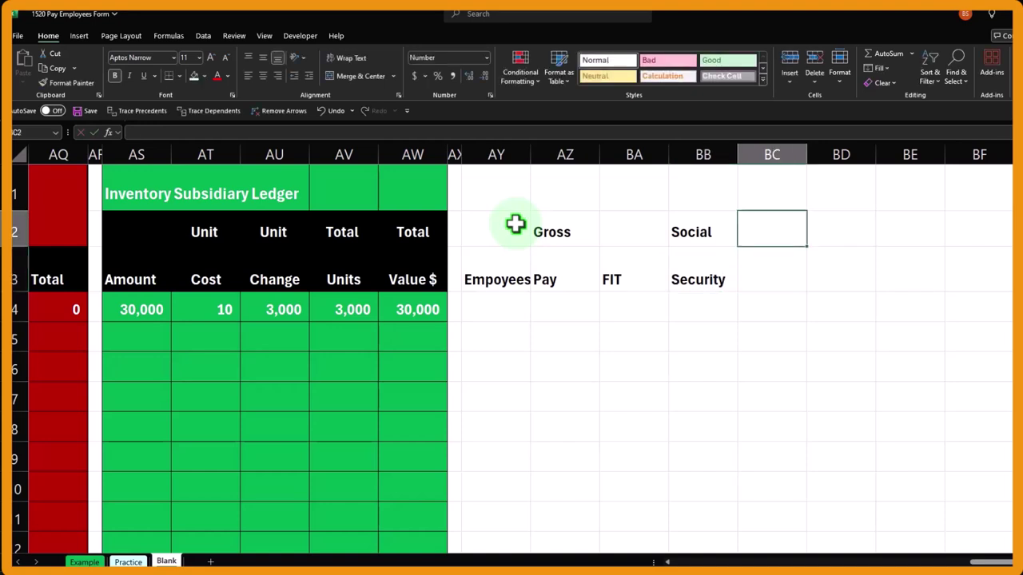
{"action": "key", "text": "Down"}
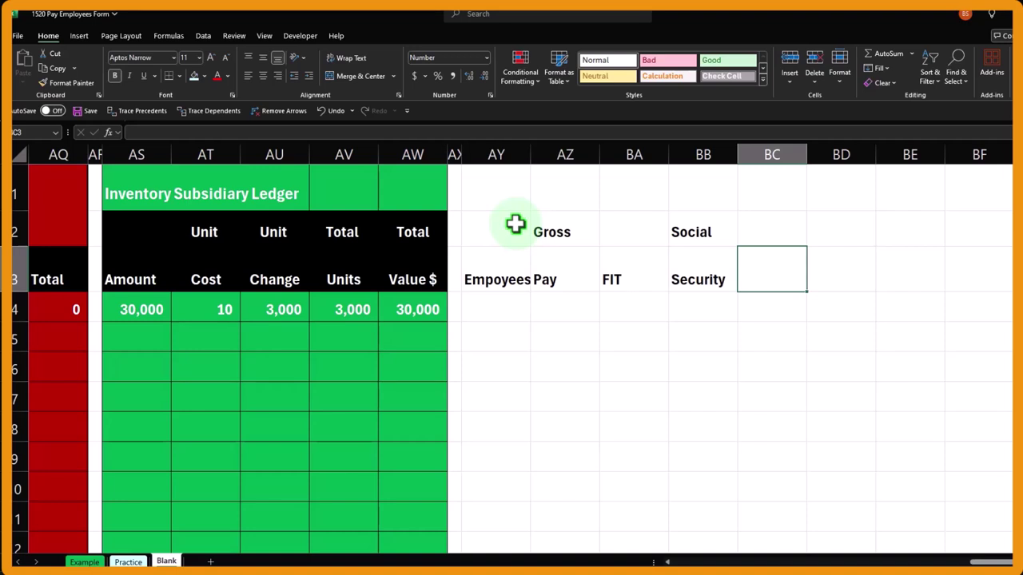
Step: Add the 'Medicare' heading in BC3 and 'Benefits' in BD3
{"action": "type", "text": "Medicare"}
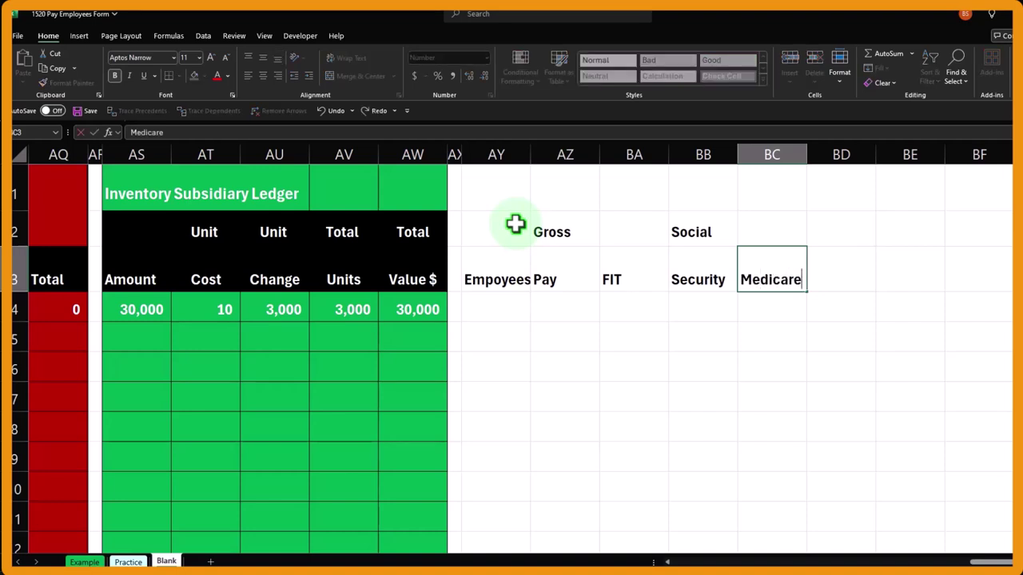
{"action": "key", "text": "Left"}
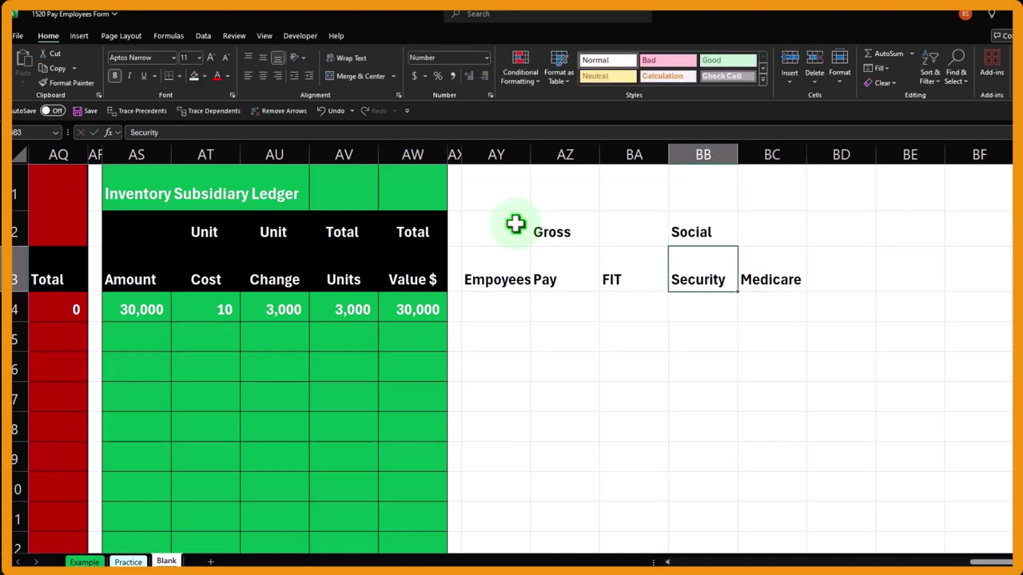
{"action": "key", "text": "Right"}
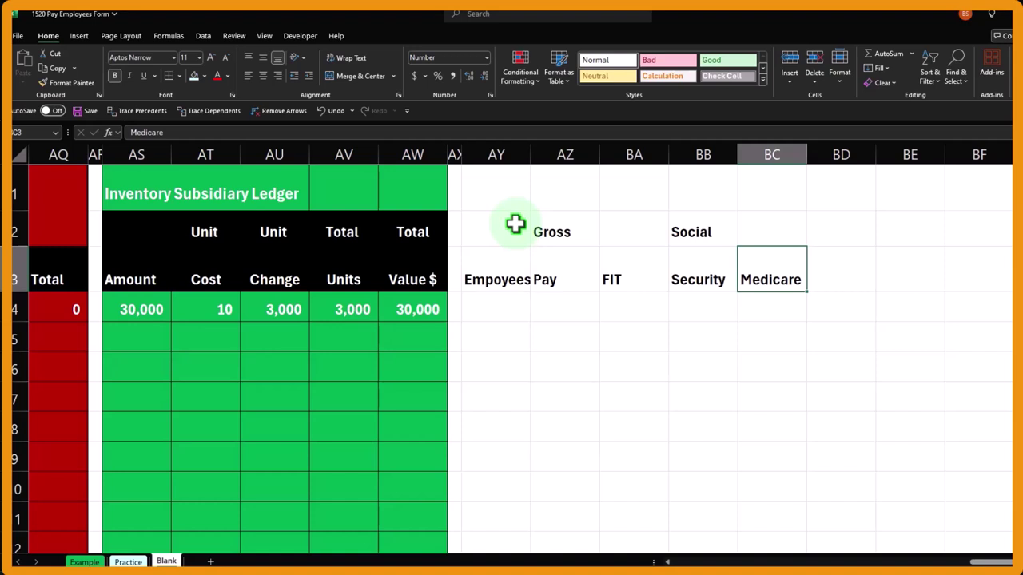
{"action": "key", "text": "Right"}
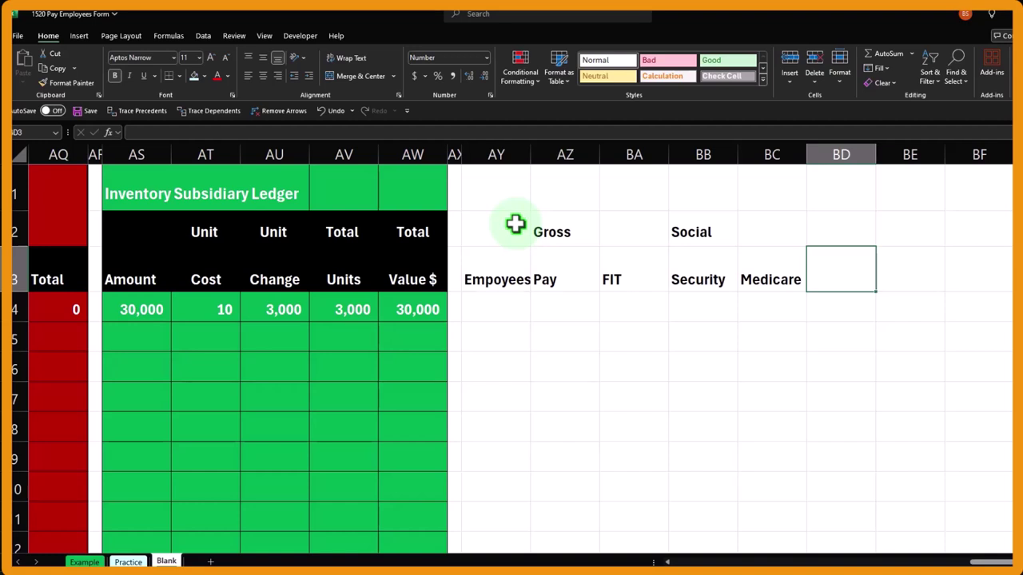
{"action": "type", "text": "Ben"}
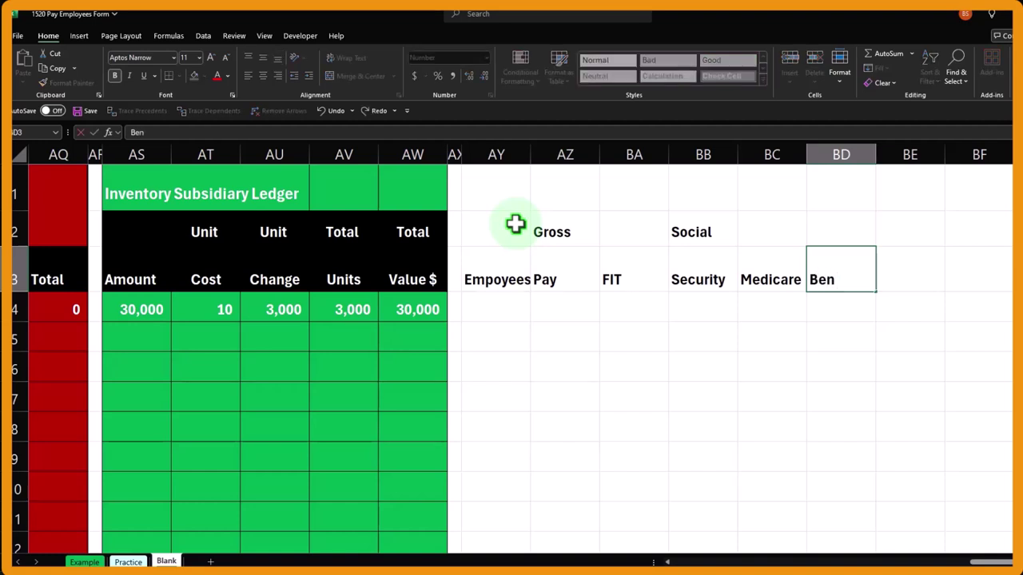
{"action": "type", "text": "efits"}
{"action": "key", "text": "Return"}
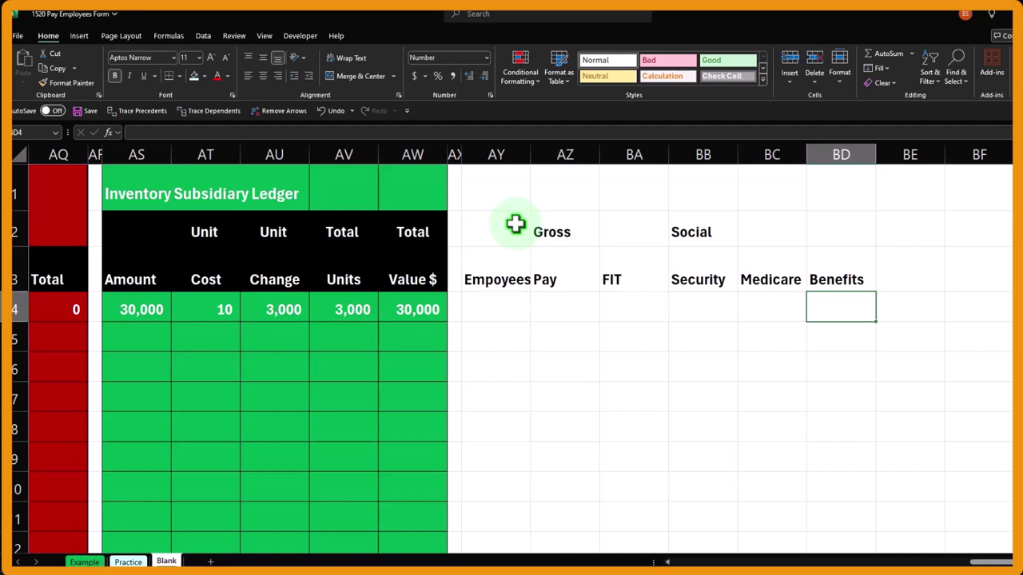
{"action": "key", "text": "Up"}
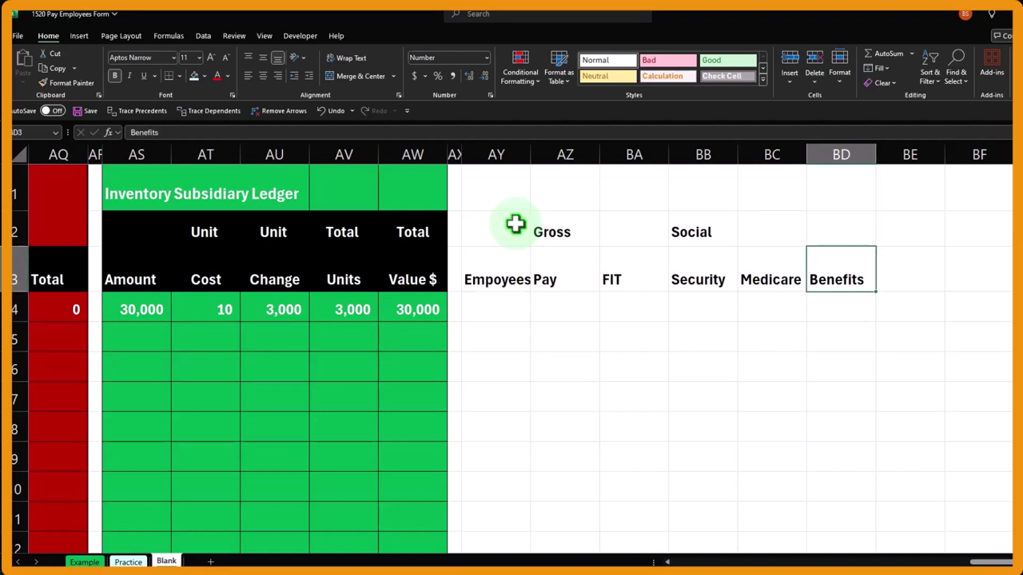
{"action": "key", "text": "Right"}
{"action": "key", "text": "Up"}
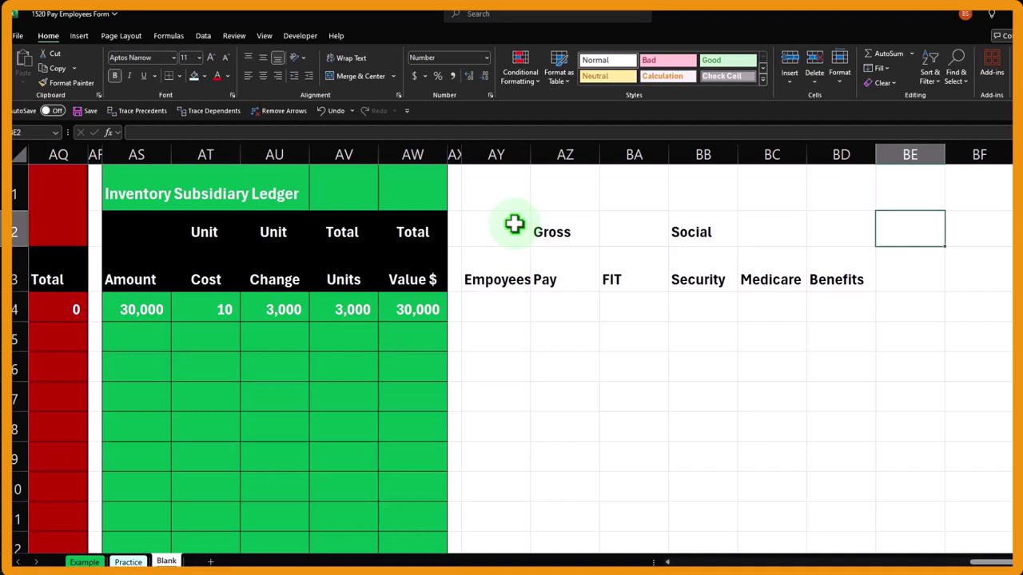
Step: Enter 'Net' in BE2 and 'Check' in BE3 to complete the header set
{"action": "type", "text": "Net"}
{"action": "key", "text": "Return"}
{"action": "type", "text": "Check"}
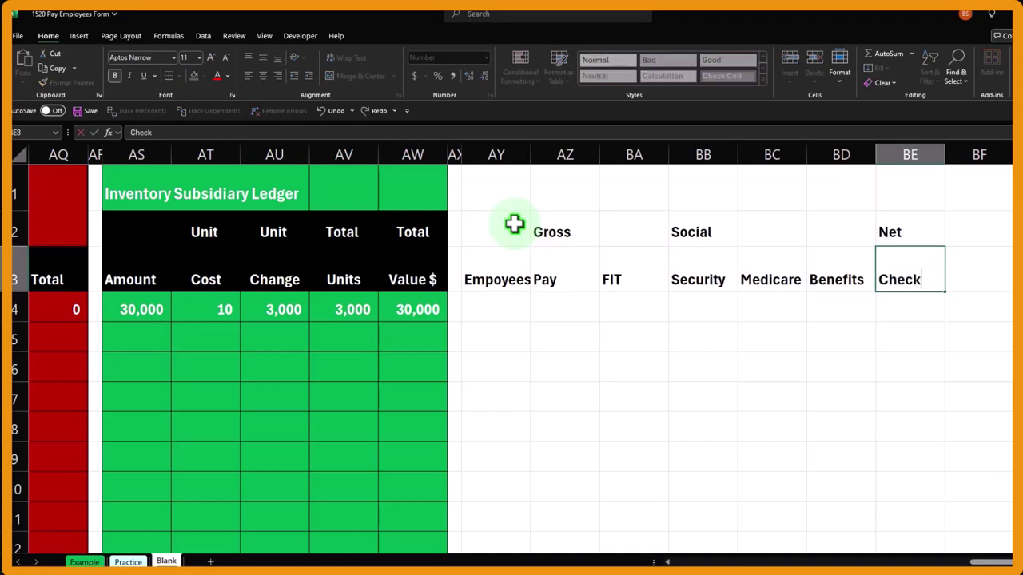
{"action": "key", "text": "Left"}
{"action": "key", "text": "Left"}
{"action": "key", "text": "Left"}
{"action": "key", "text": "Left"}
{"action": "key", "text": "Left"}
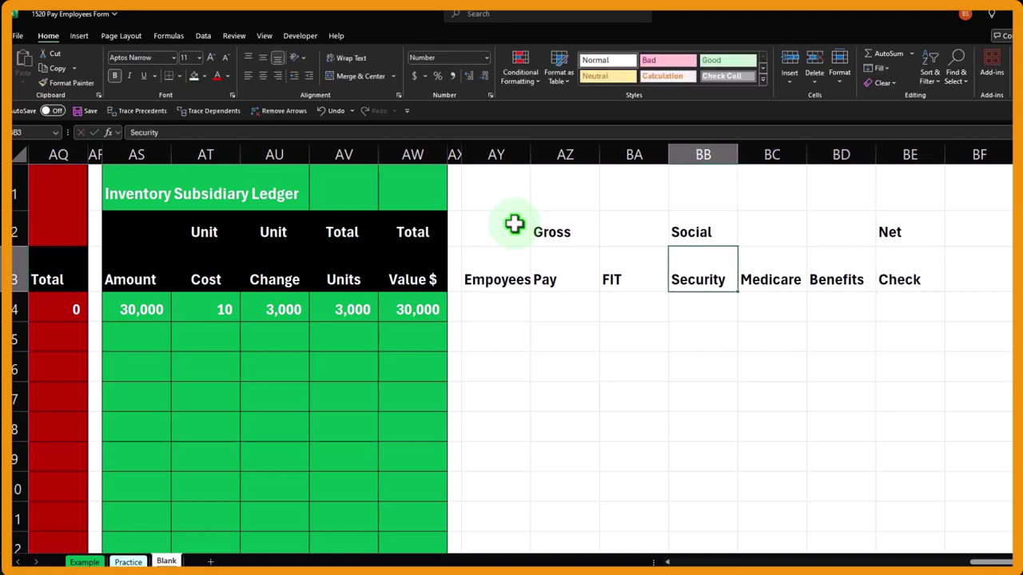
{"action": "key", "text": "Up"}
{"action": "key", "text": "shift+Down"}
Step: Give the AZ2:BE3 header block a black fill with white, centred text
{"action": "key", "text": "shift+Right"}
{"action": "key", "text": "shift+Right"}
{"action": "key", "text": "shift+Right"}
{"action": "key", "text": "shift+Right"}
{"action": "key", "text": "shift+Right"}
{"action": "key", "text": "shift+Right"}
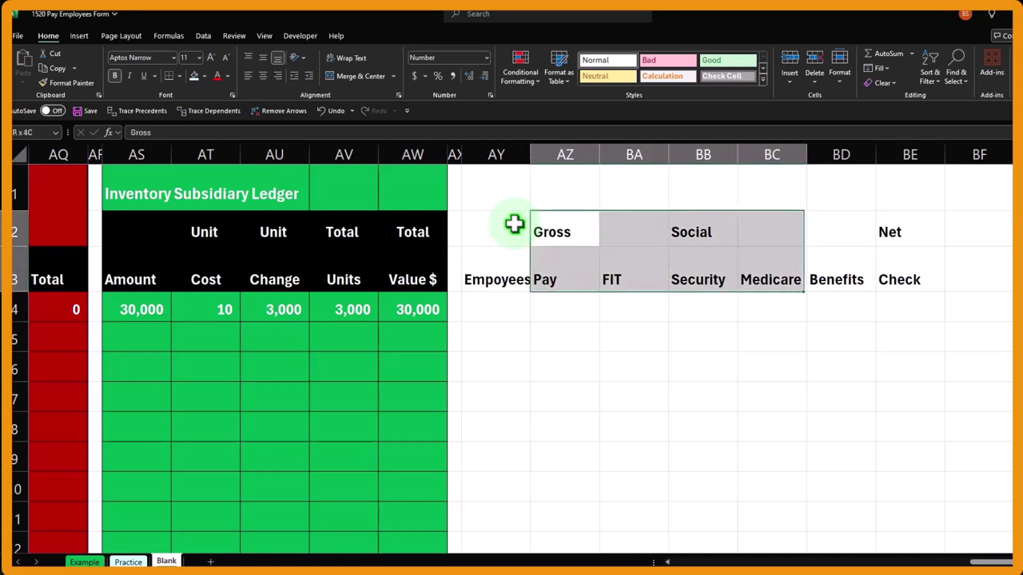
{"action": "key", "text": "shift+Left"}
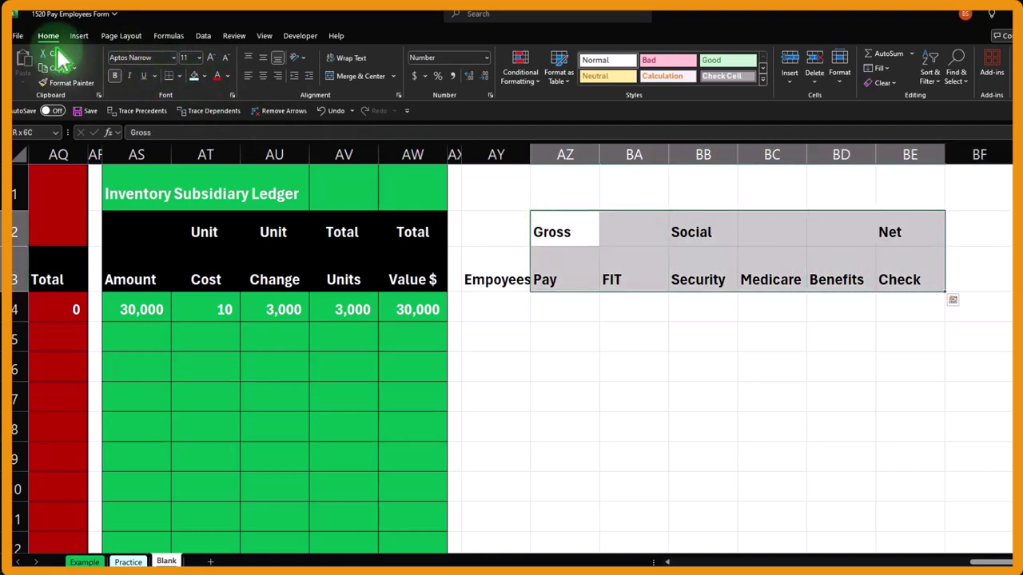
{"action": "left_click", "coordinate": [205, 76]}
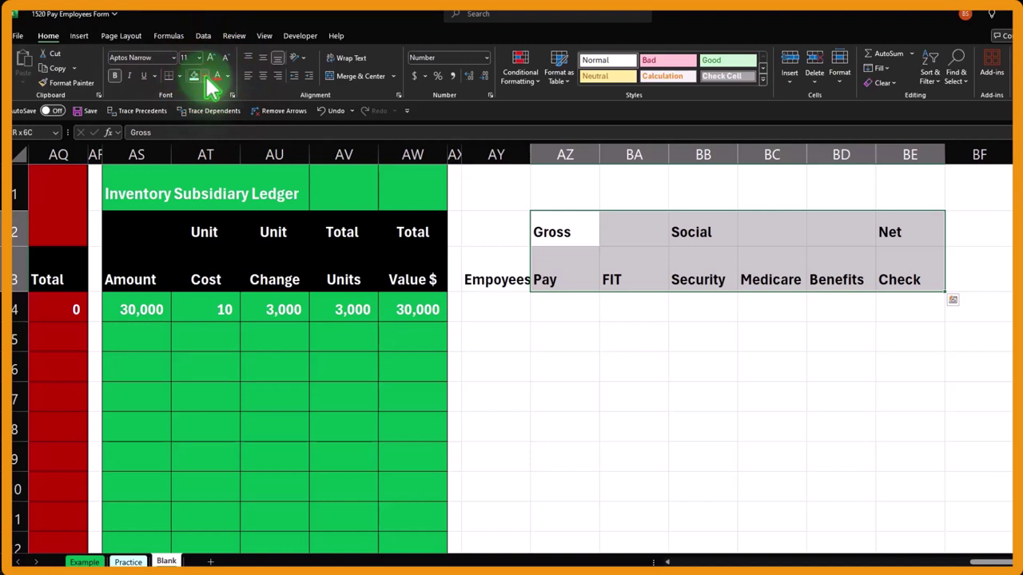
{"action": "left_click", "coordinate": [203, 131]}
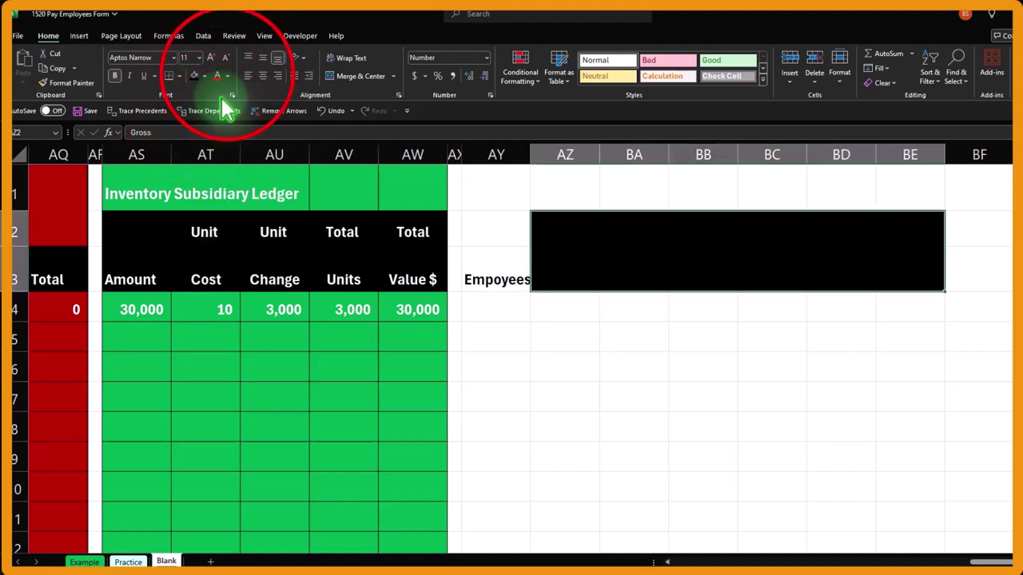
{"action": "left_click", "coordinate": [227, 75]}
{"action": "left_click", "coordinate": [226, 147]}
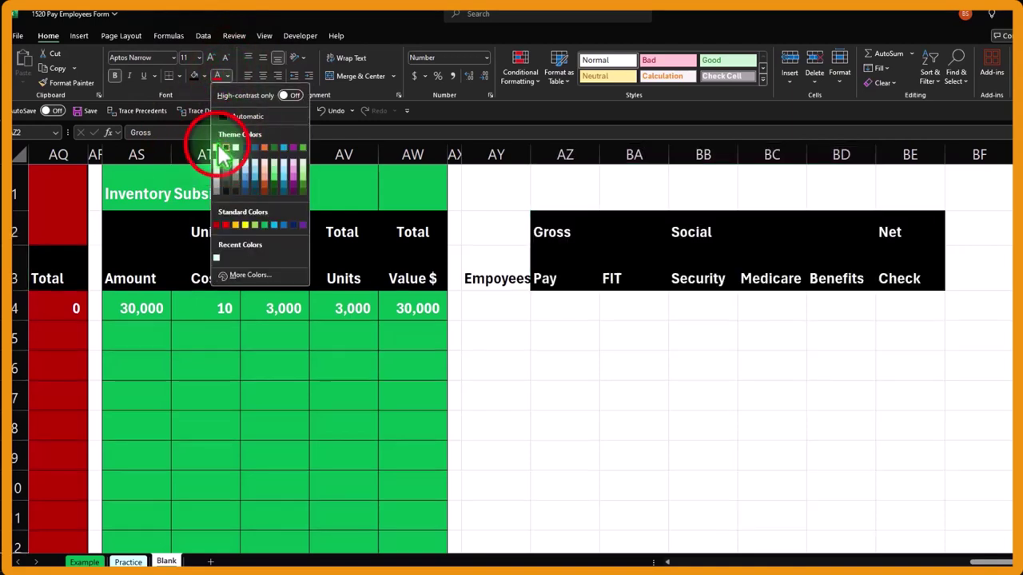
{"action": "left_click", "coordinate": [263, 77]}
Step: Apply the black fill and white text to the employee header cells AY2:AY3
{"action": "left_click_drag", "start_coordinate": [499, 232], "coordinate": [496, 275]}
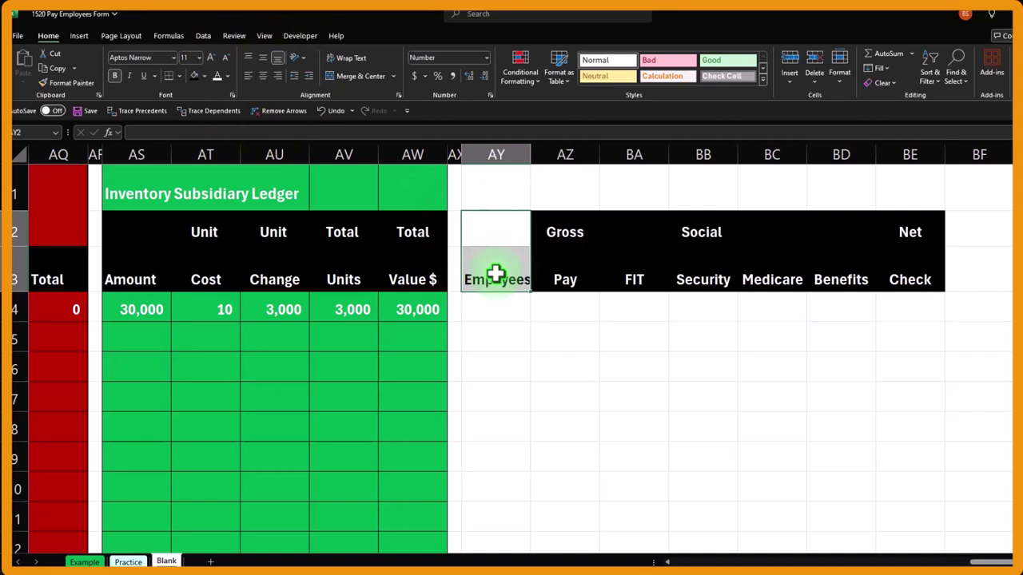
{"action": "left_click", "coordinate": [194, 77]}
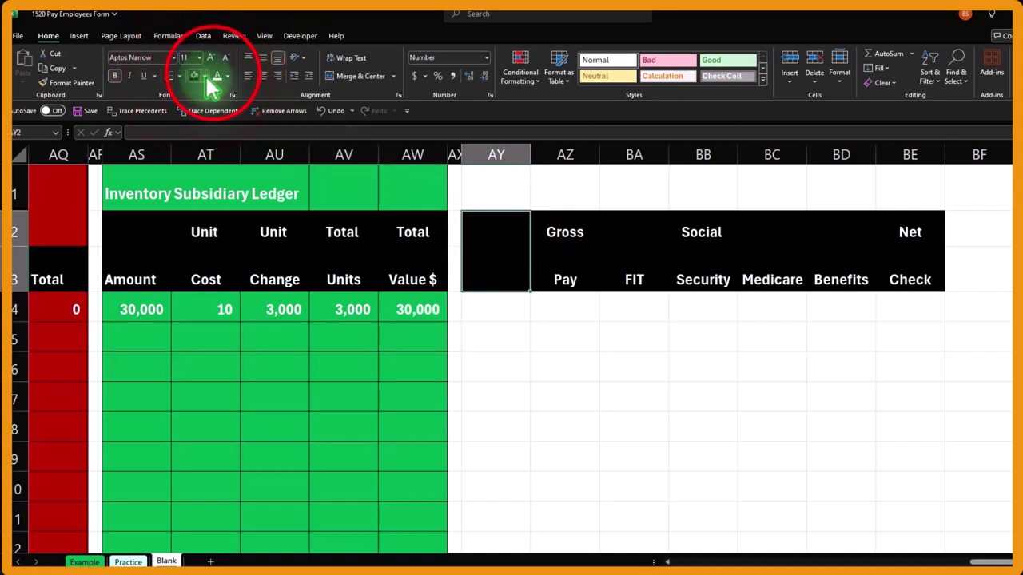
{"action": "left_click", "coordinate": [217, 76]}
Step: Enter row labels Emp 1, Emp 2 and Total in AY4:AY6
{"action": "left_click", "coordinate": [512, 319]}
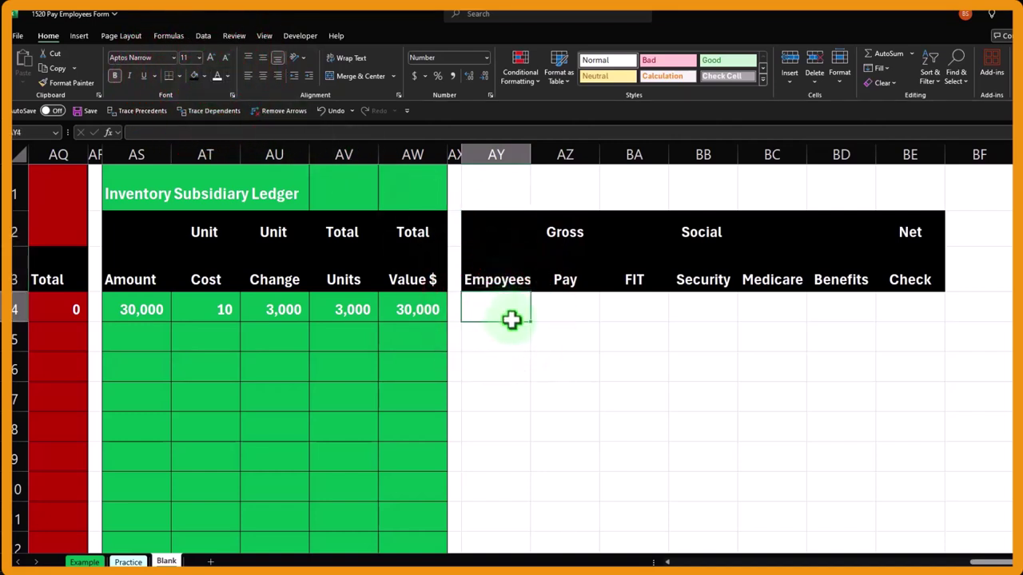
{"action": "type", "text": "Emp"}
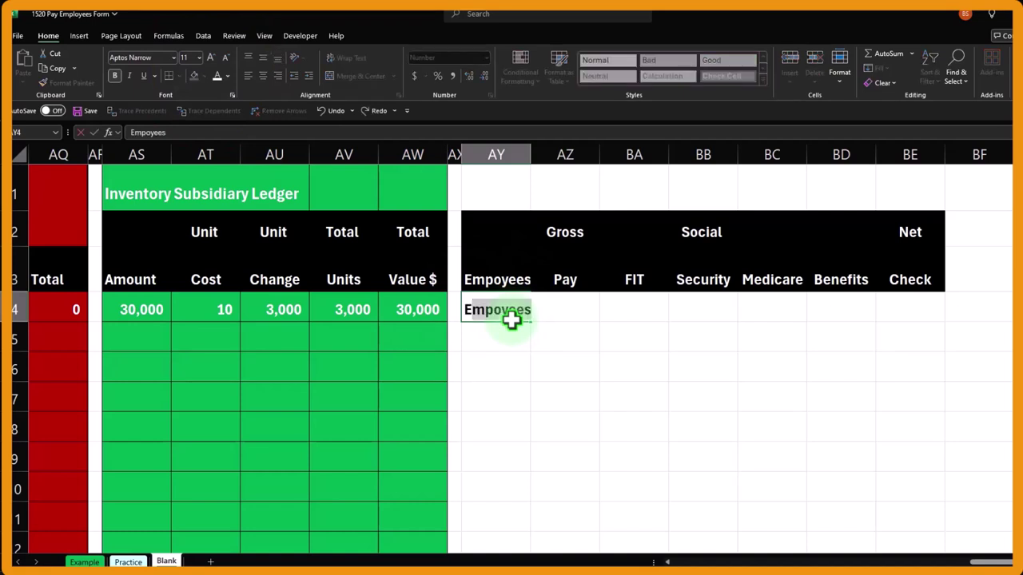
{"action": "type", "text": " 1"}
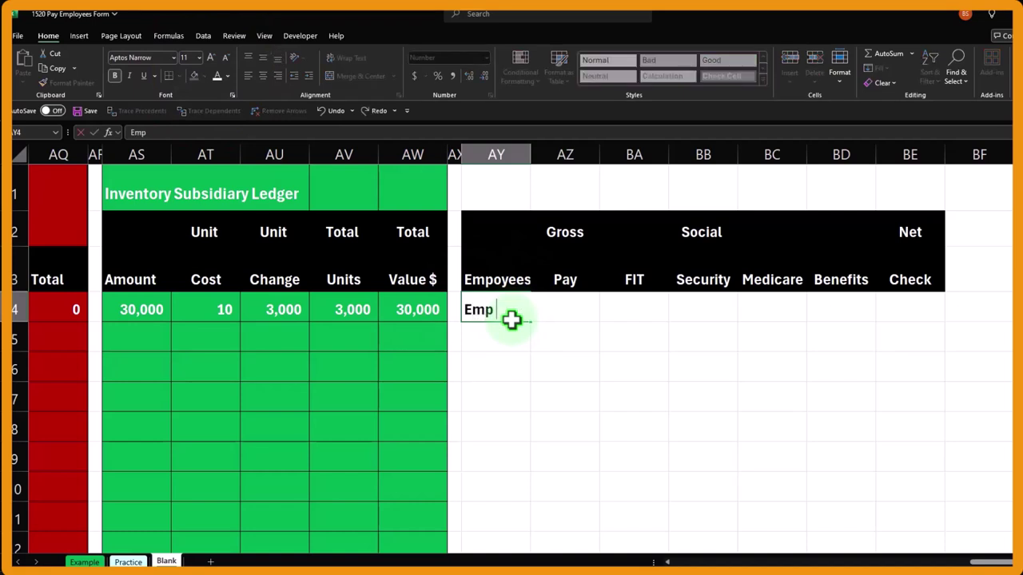
{"action": "key", "text": "Return"}
{"action": "type", "text": "Emp 2"}
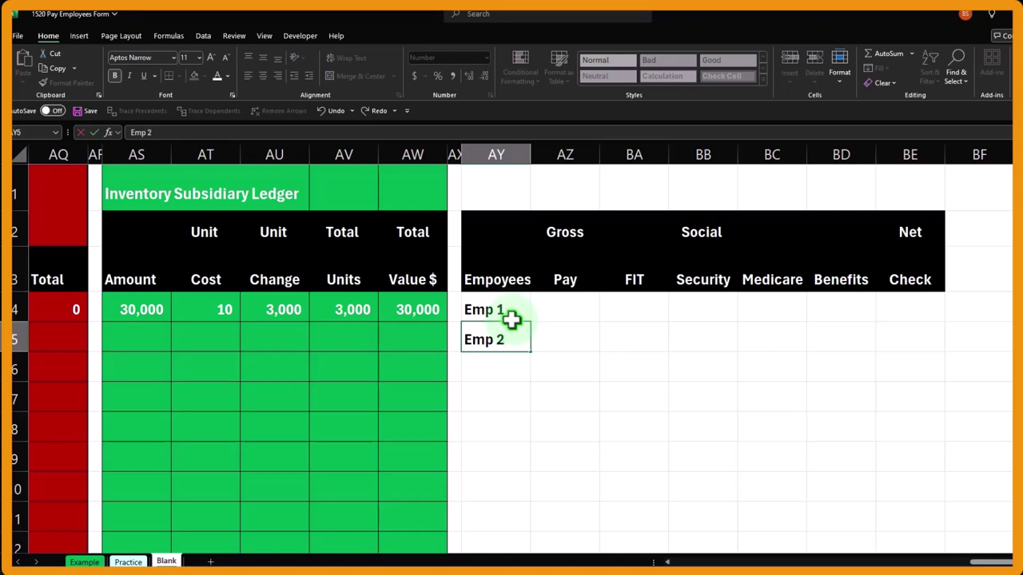
{"action": "key", "text": "Return"}
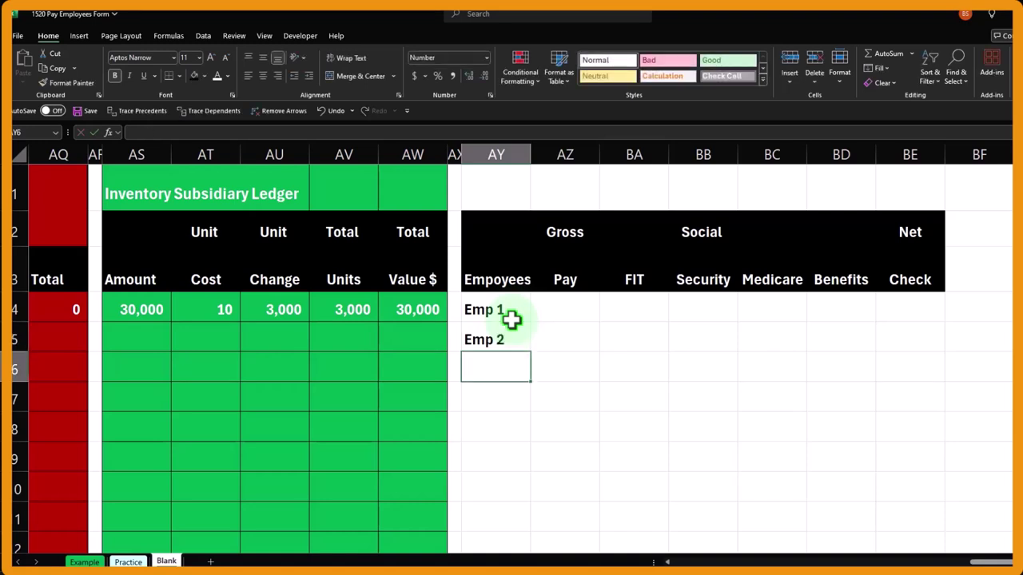
{"action": "type", "text": "Tot"}
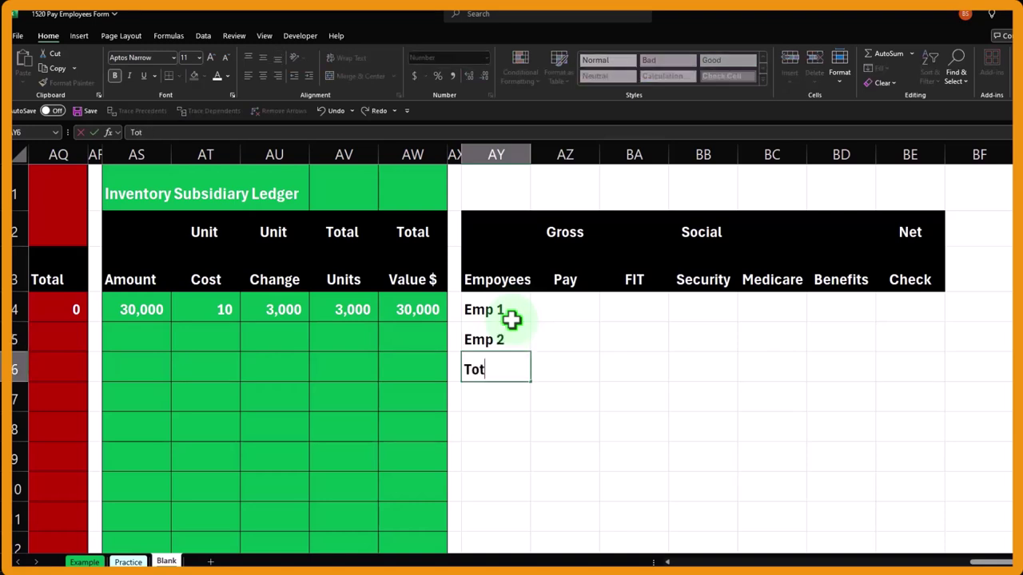
{"action": "type", "text": "al"}
{"action": "key", "text": "Tab"}
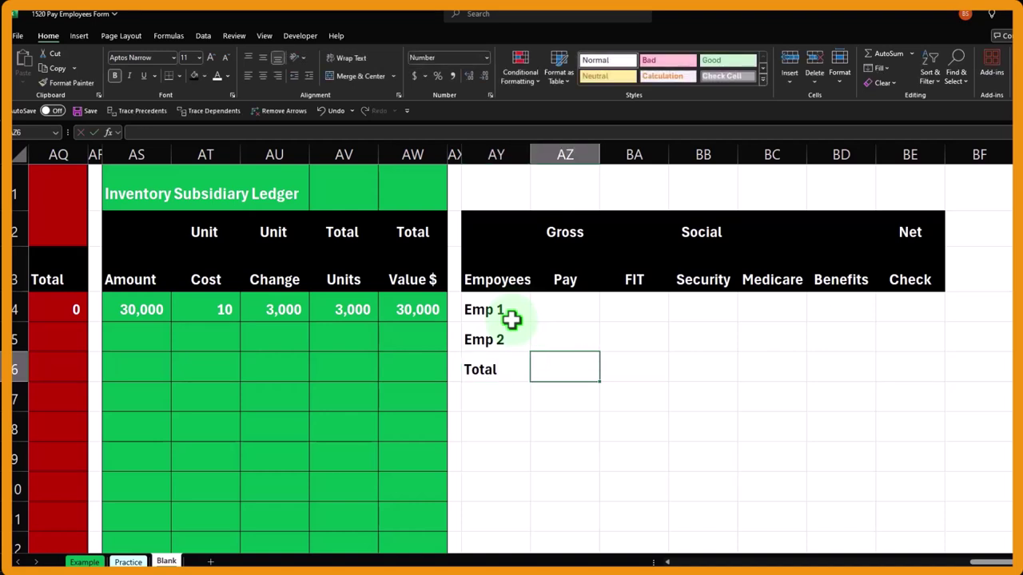
{"action": "key", "text": "Up"}
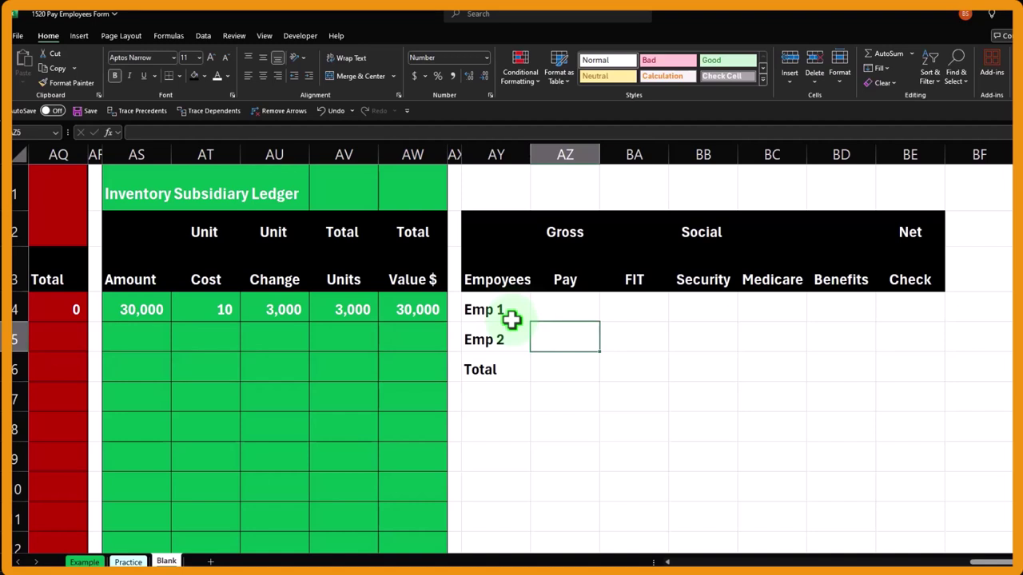
{"action": "key", "text": "Up"}
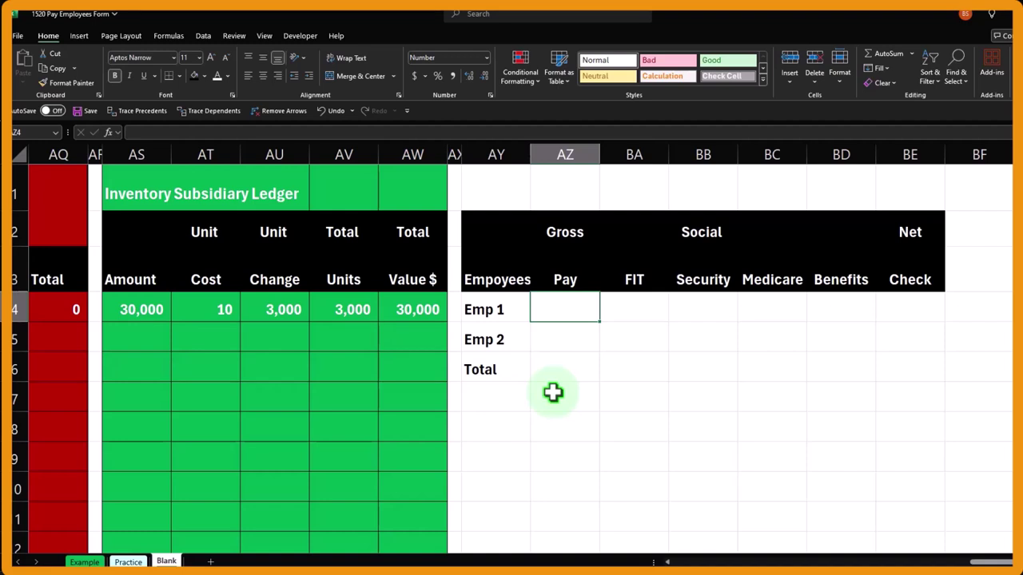
Step: Enter Emp 1's gross pay of 5,000 in AZ4 and FIT formula =AZ4*.15 in BA4
{"action": "type", "text": "5000"}
{"action": "key", "text": "Tab"}
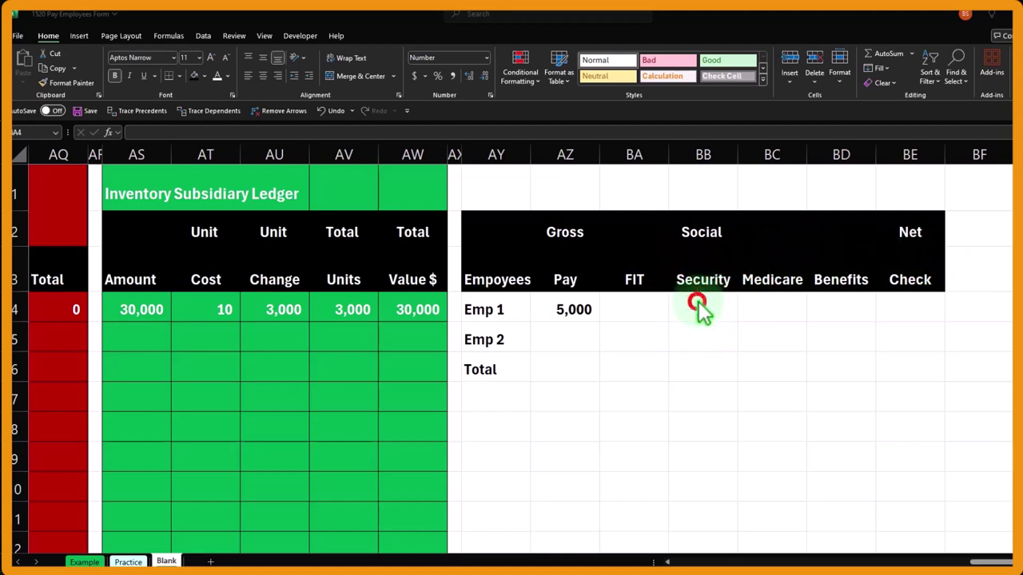
{"action": "left_click", "coordinate": [635, 324]}
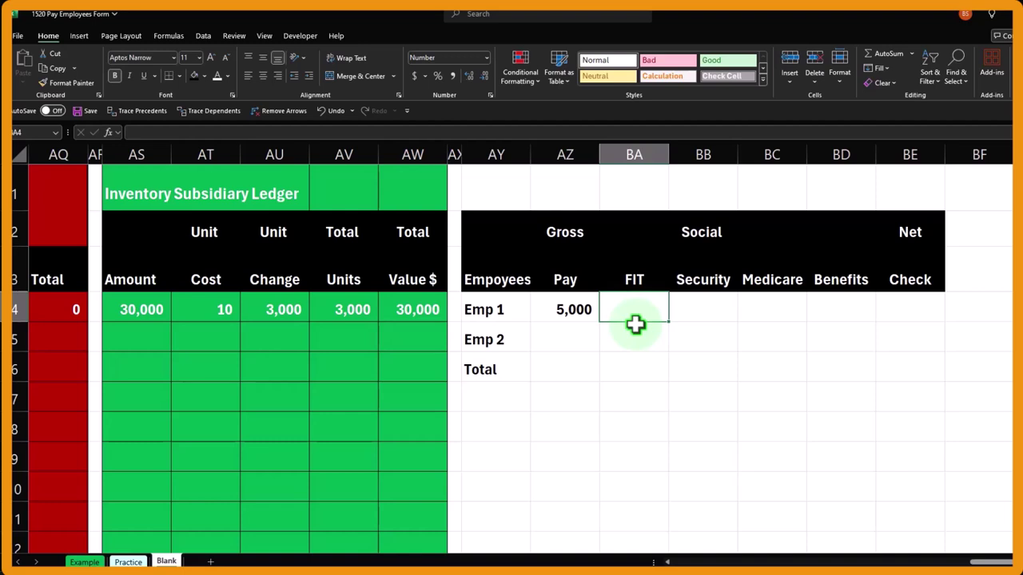
{"action": "type", "text": "="}
{"action": "key", "text": "Left"}
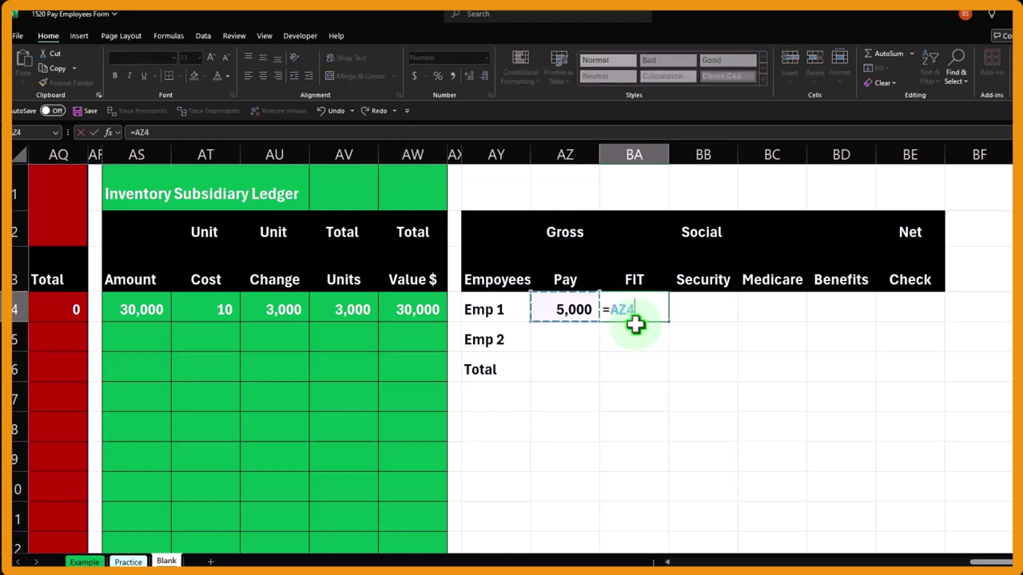
{"action": "type", "text": "*.15"}
{"action": "key", "text": "Return"}
{"action": "key", "text": "Up"}
{"action": "key", "text": "Left"}
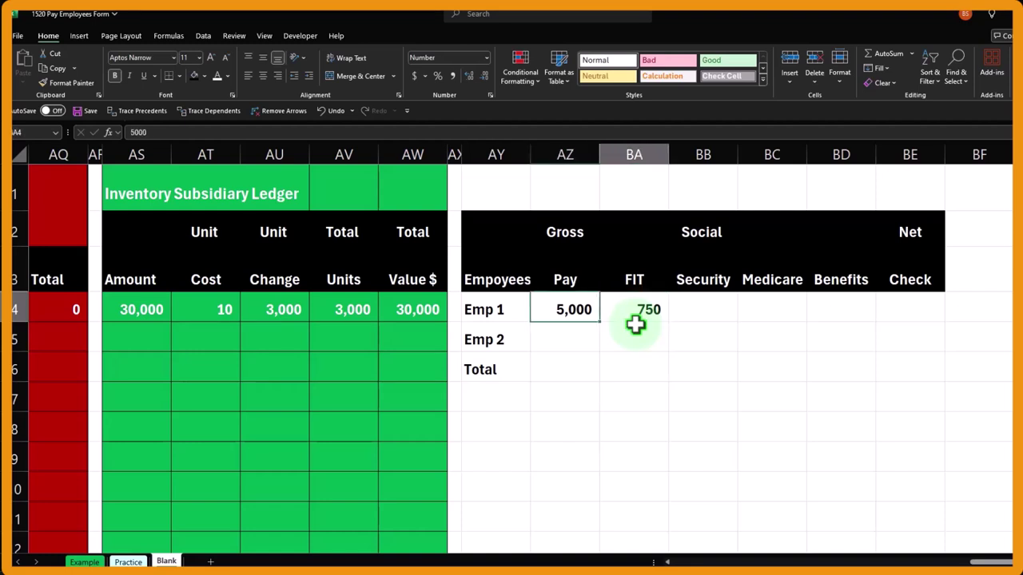
Step: Review the FIT formula in BA4, which shows 750
{"action": "left_click", "coordinate": [635, 321]}
{"action": "key", "text": "F2"}
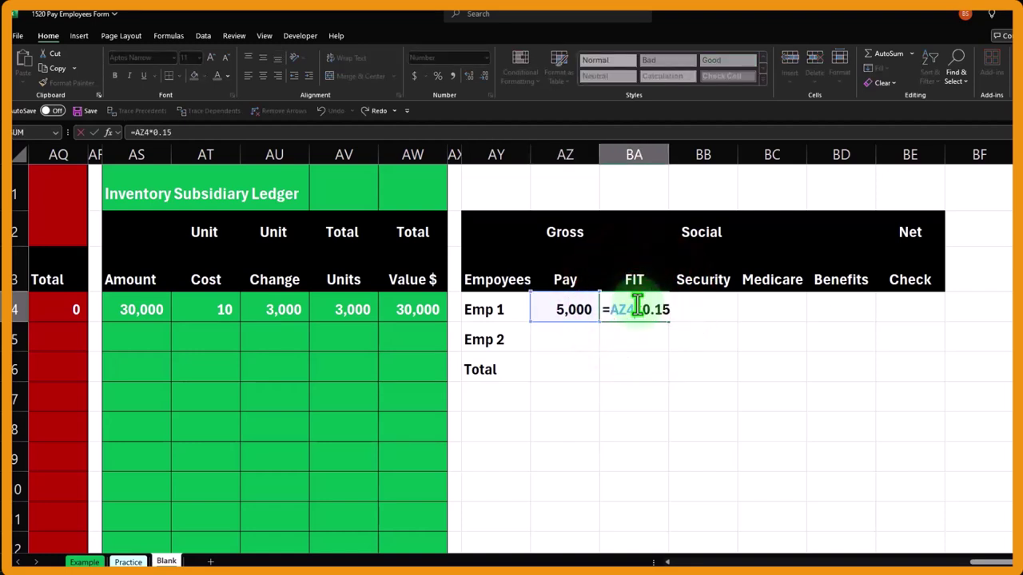
{"action": "key", "text": "Return"}
{"action": "key", "text": "Up"}
{"action": "key", "text": "Right"}
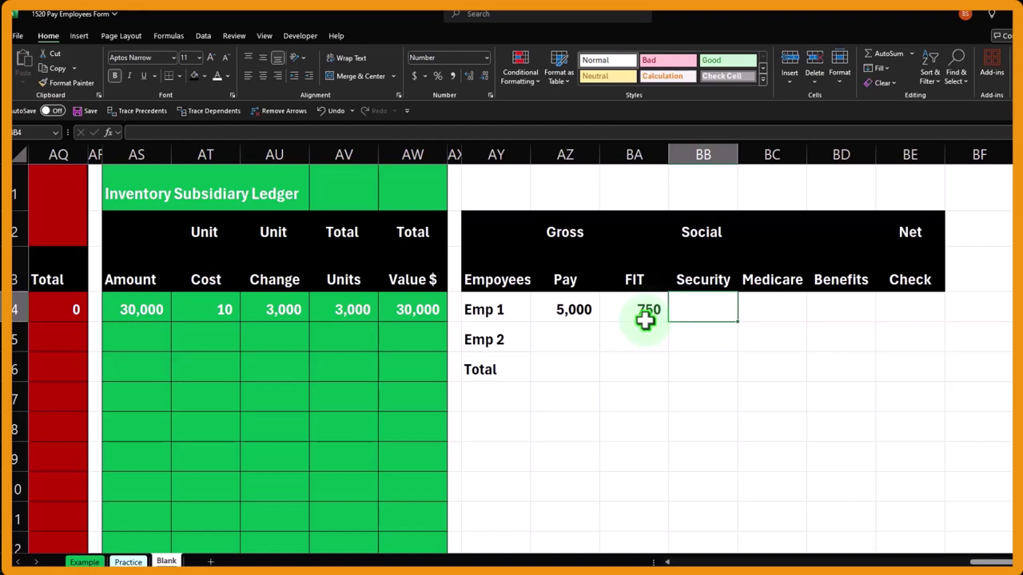
Step: Enter Emp 1's Social Security formula =AZ4*.062 in BB4, giving 310
{"action": "left_click", "coordinate": [590, 311]}
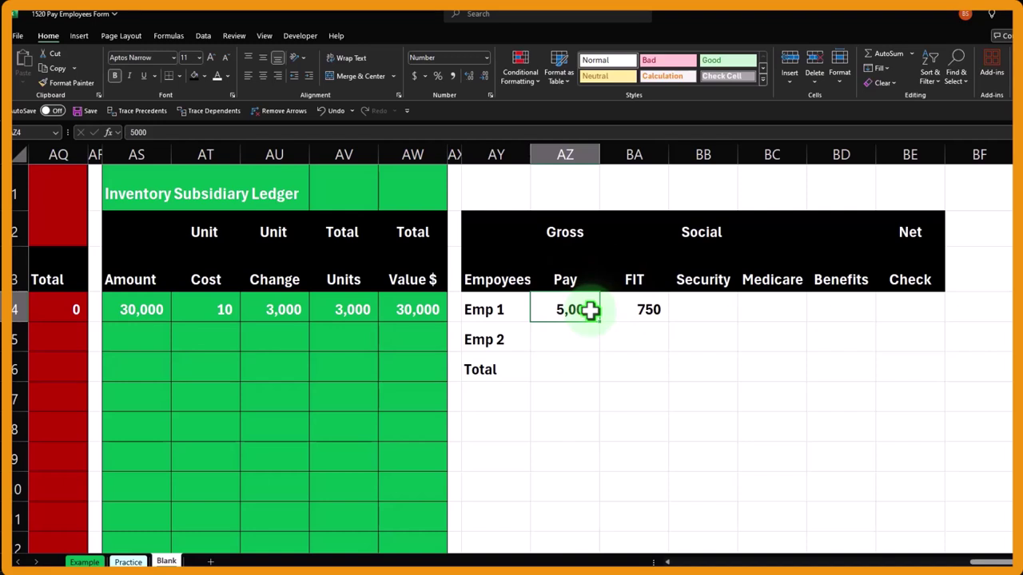
{"action": "left_click", "coordinate": [703, 310]}
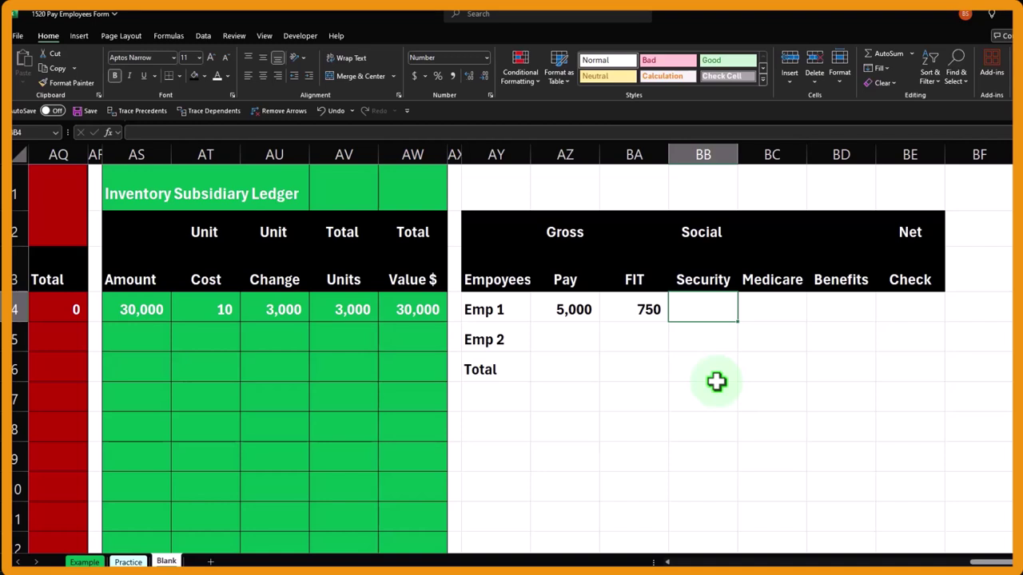
{"action": "type", "text": "="}
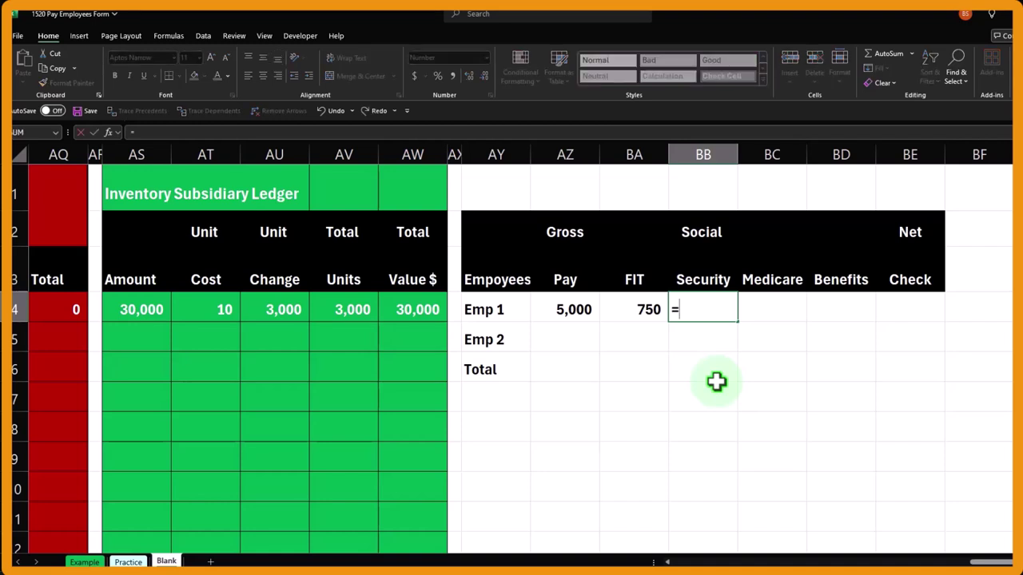
{"action": "key", "text": "Left"}
{"action": "key", "text": "Left"}
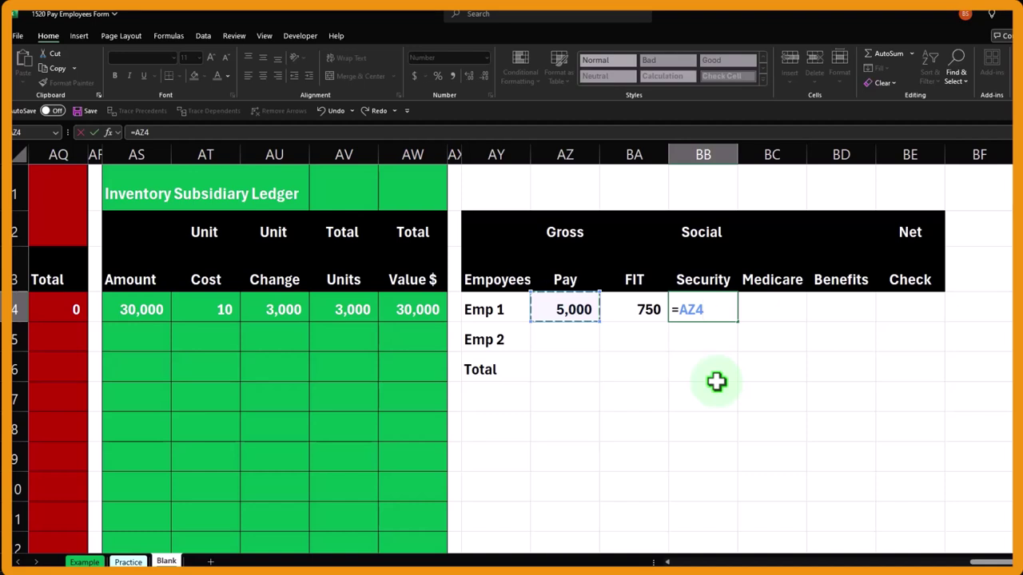
{"action": "type", "text": "*.062"}
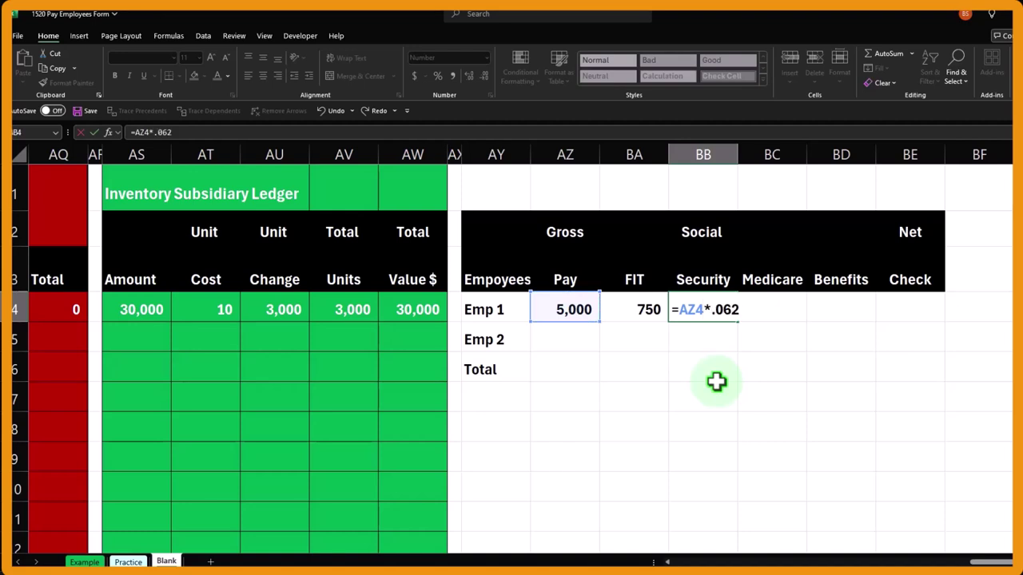
{"action": "key", "text": "Return"}
{"action": "key", "text": "Up"}
{"action": "key", "text": "Right"}
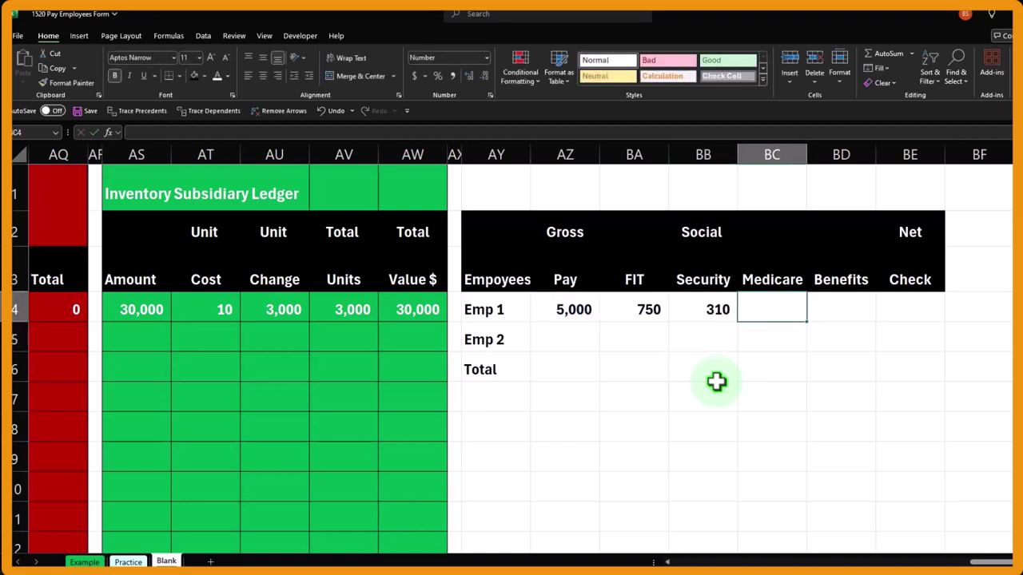
Step: Re-open the Social Security formula in BB4 to check it
{"action": "left_click", "coordinate": [709, 282]}
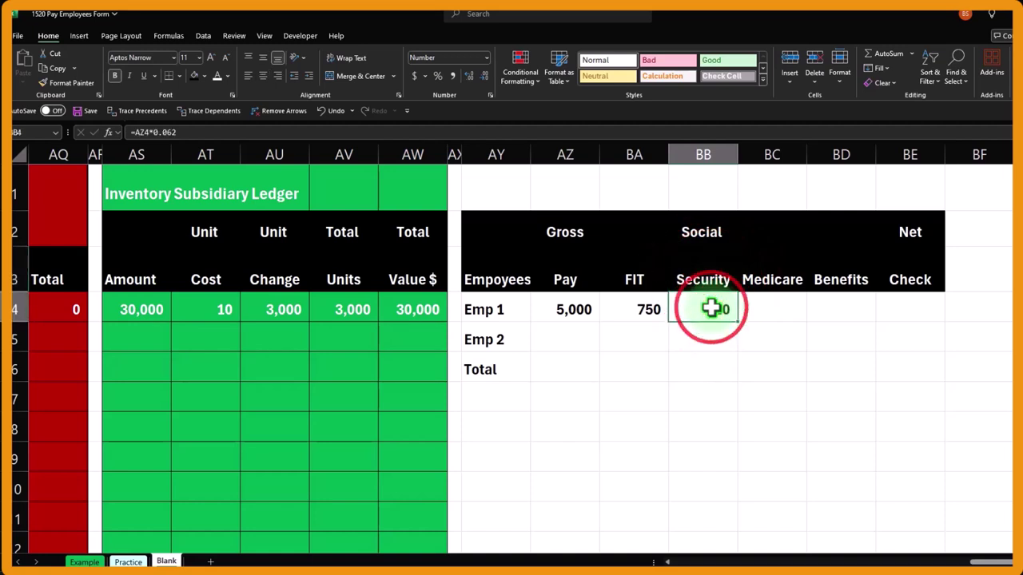
{"action": "double_click", "coordinate": [712, 311]}
{"action": "key", "text": "Return"}
{"action": "key", "text": "Up"}
{"action": "key", "text": "Right"}
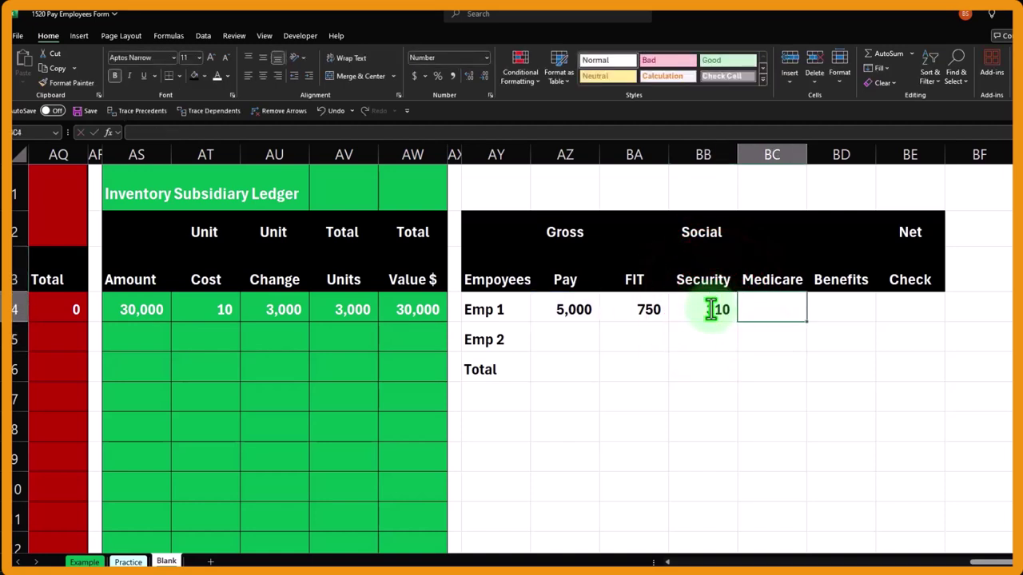
Step: Enter Emp 1's Medicare formula =AZ4*.0145 in BC4, giving 73
{"action": "type", "text": "="}
{"action": "key", "text": "Left"}
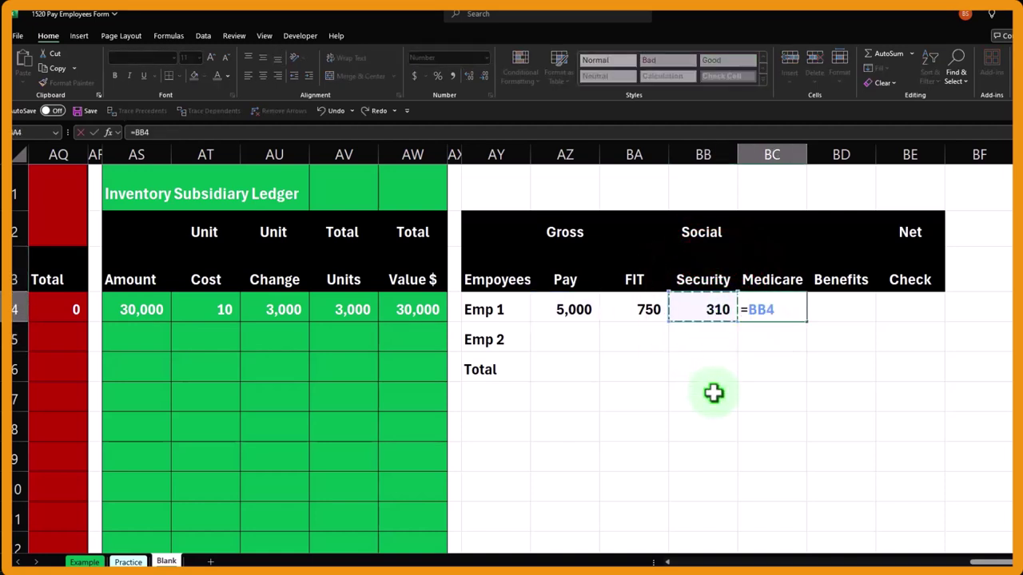
{"action": "key", "text": "Left"}
{"action": "key", "text": "Left"}
{"action": "type", "text": "*.01"}
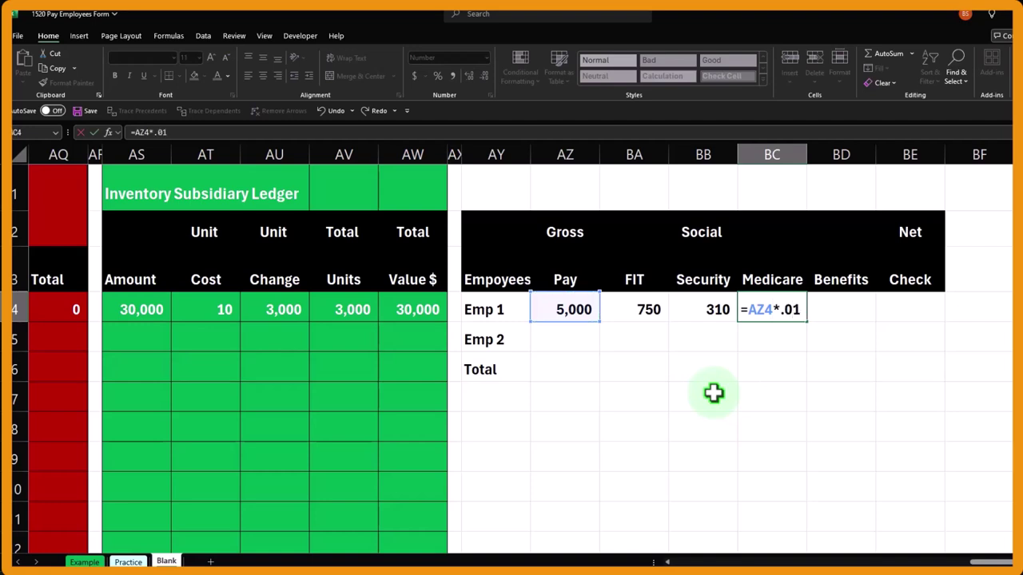
{"action": "type", "text": "45"}
{"action": "key", "text": "Return"}
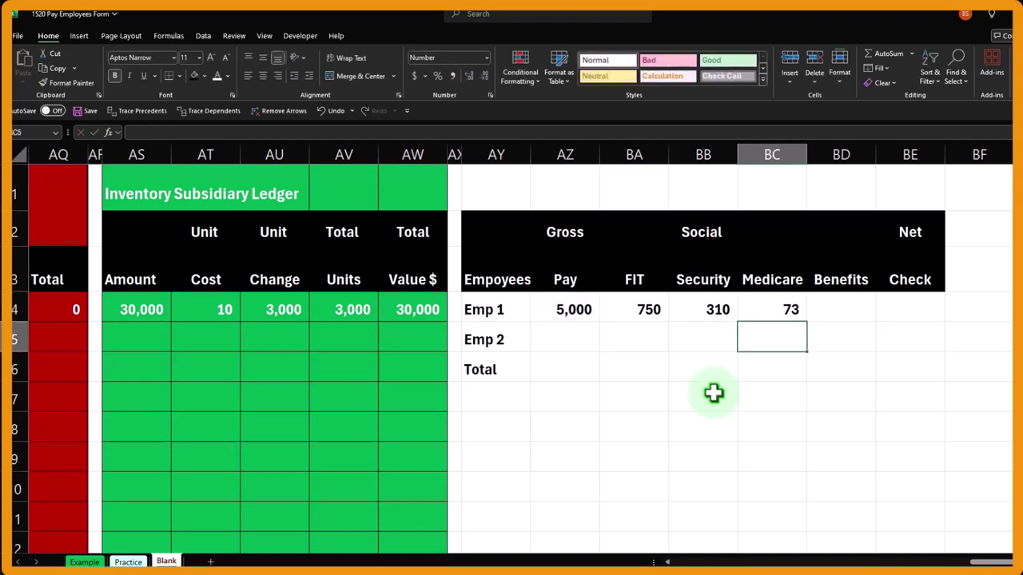
{"action": "key", "text": "Up"}
{"action": "key", "text": "Right"}
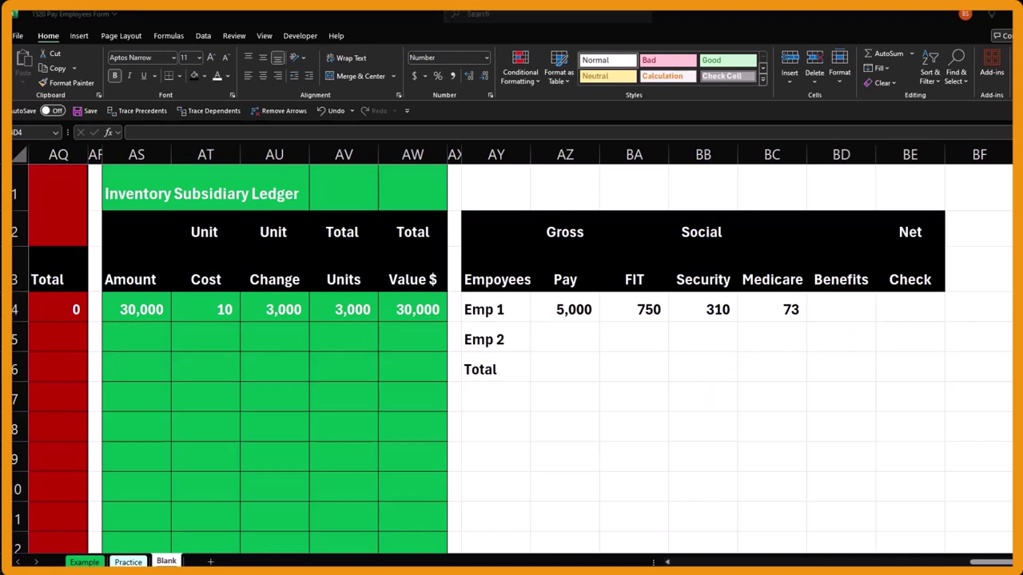
Step: Enter Emp 1's Benefits formula =AZ4*.035 in BD4, giving 175
{"action": "left_click", "coordinate": [914, 331]}
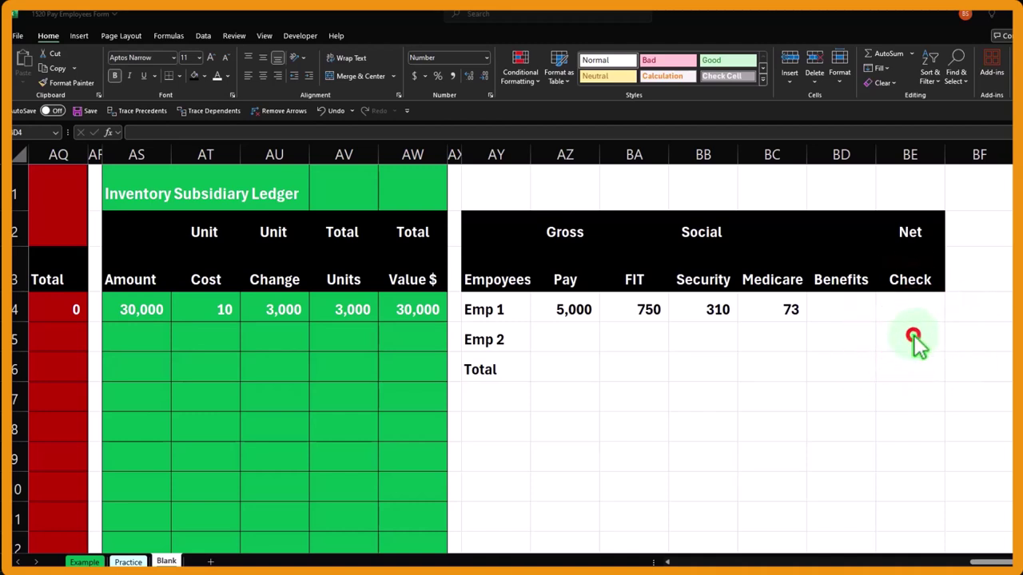
{"action": "type", "text": "="}
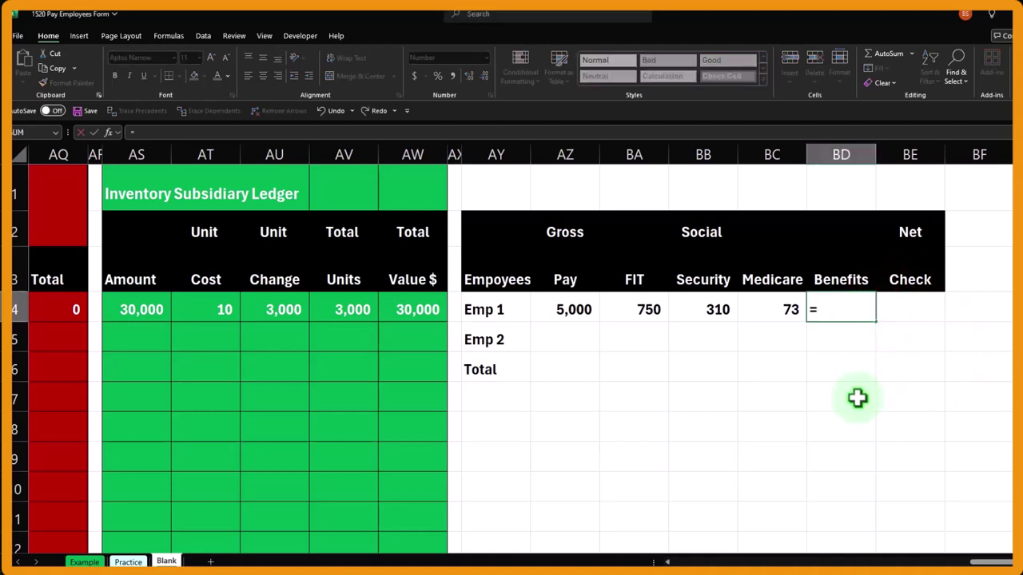
{"action": "key", "text": "Left"}
{"action": "key", "text": "Left"}
{"action": "key", "text": "Left"}
{"action": "key", "text": "Left"}
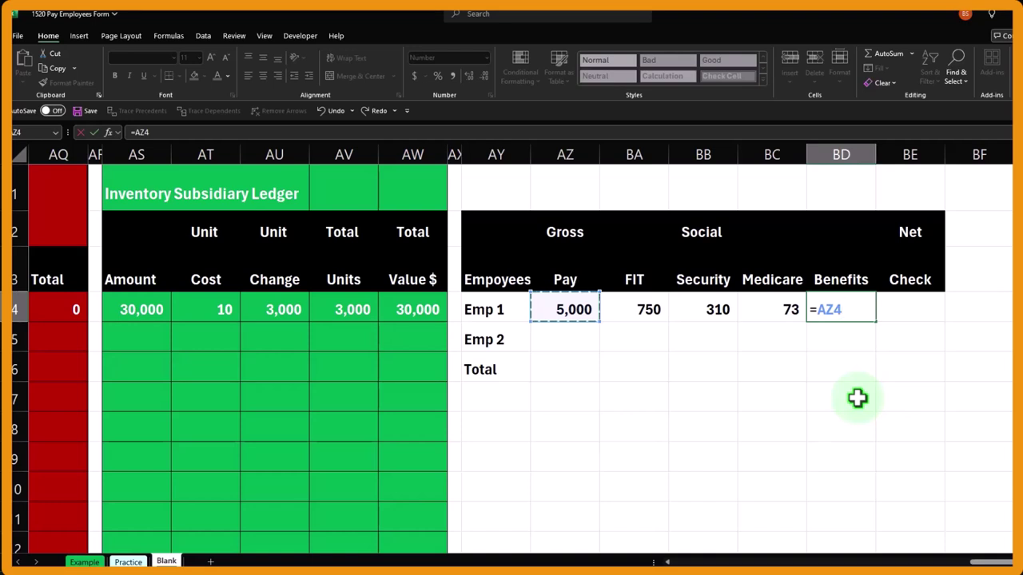
{"action": "type", "text": "*.035"}
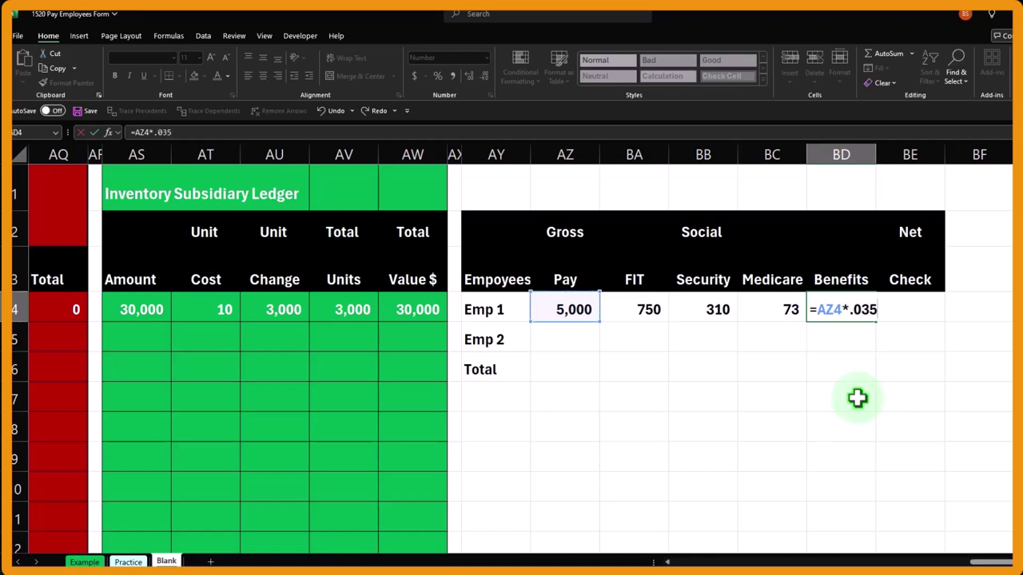
{"action": "key", "text": "Return"}
{"action": "key", "text": "Up"}
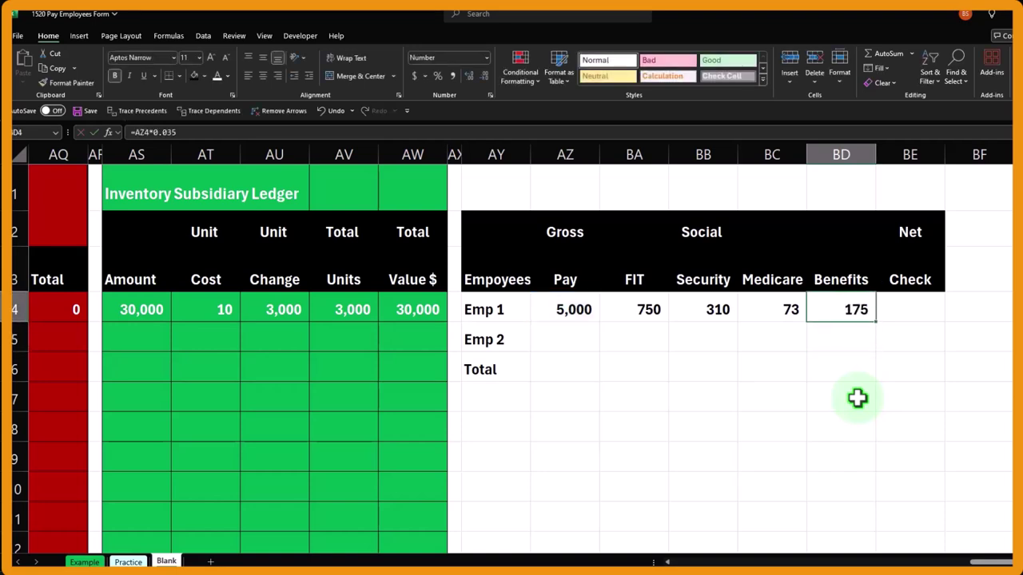
{"action": "key", "text": "Right"}
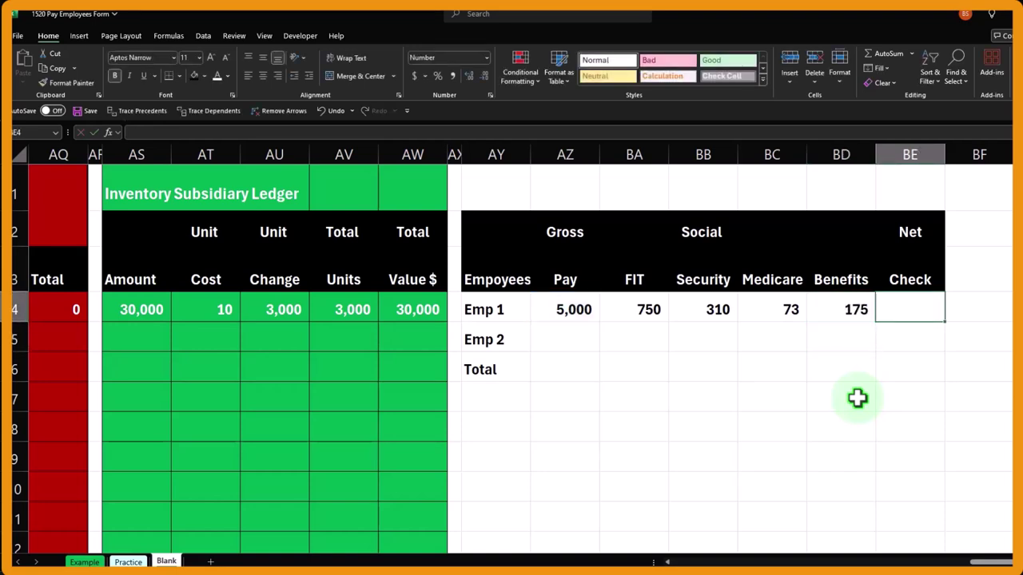
Step: Enter the Net Check formula =AZ4-BA4-BB4-BC4-BD4 in BE4, giving 3,693
{"action": "type", "text": "="}
{"action": "key", "text": "Left"}
{"action": "key", "text": "Left"}
{"action": "key", "text": "Left"}
{"action": "key", "text": "Left"}
{"action": "key", "text": "Left"}
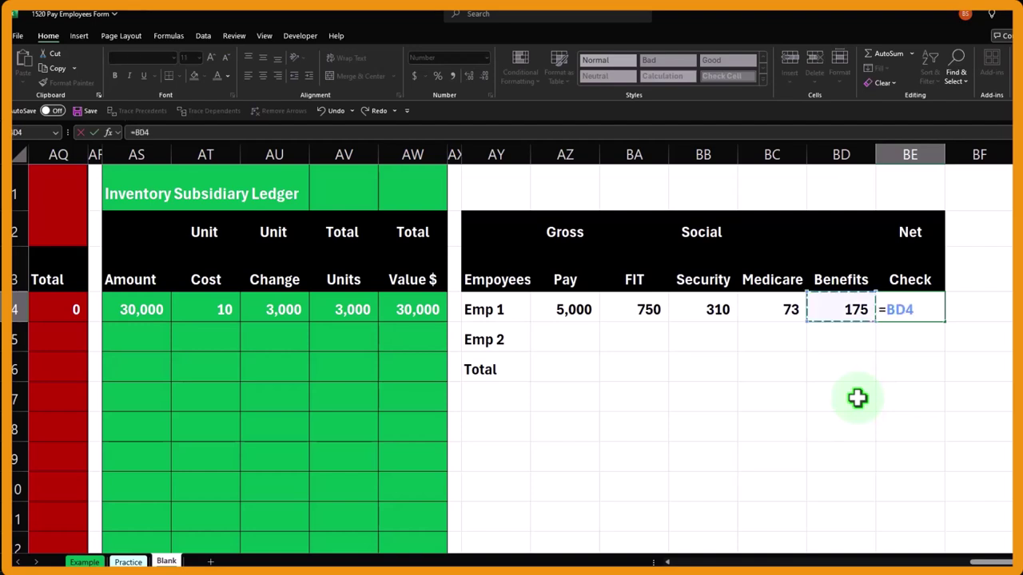
{"action": "type", "text": "-"}
{"action": "key", "text": "Left"}
{"action": "key", "text": "Left"}
{"action": "key", "text": "Left"}
{"action": "key", "text": "Left"}
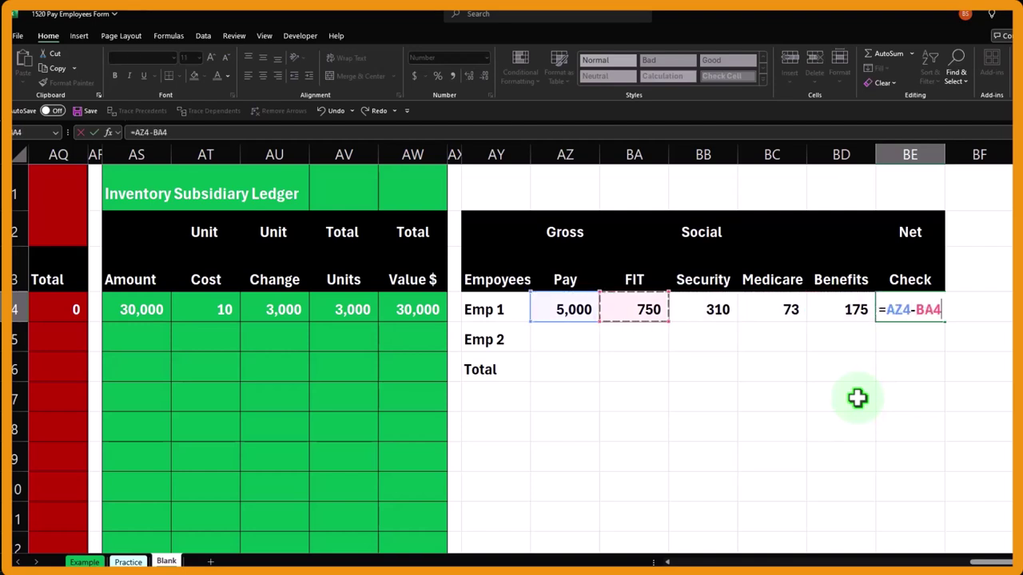
{"action": "type", "text": "-"}
{"action": "key", "text": "Left"}
{"action": "key", "text": "Left"}
{"action": "key", "text": "Left"}
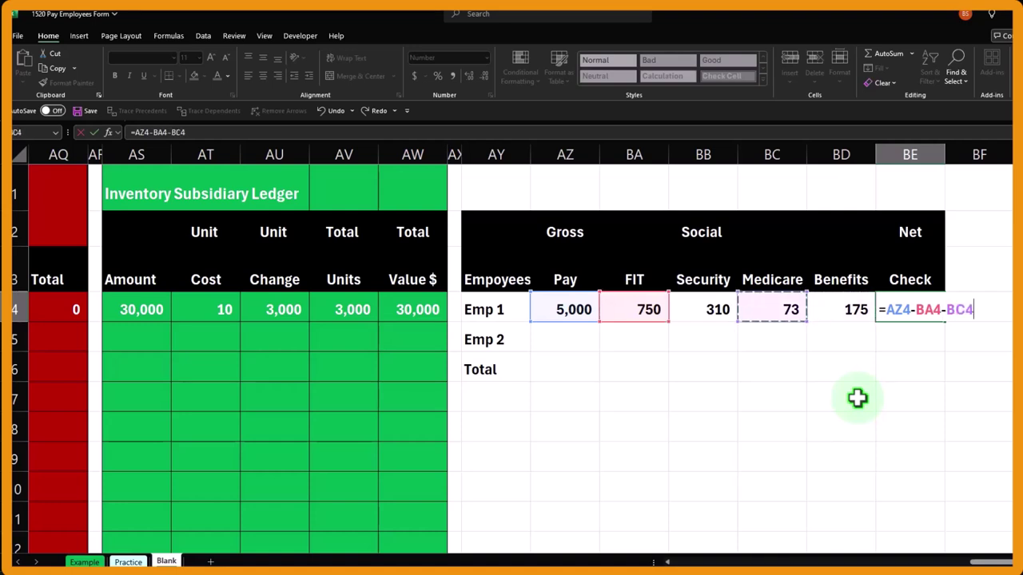
{"action": "type", "text": "-"}
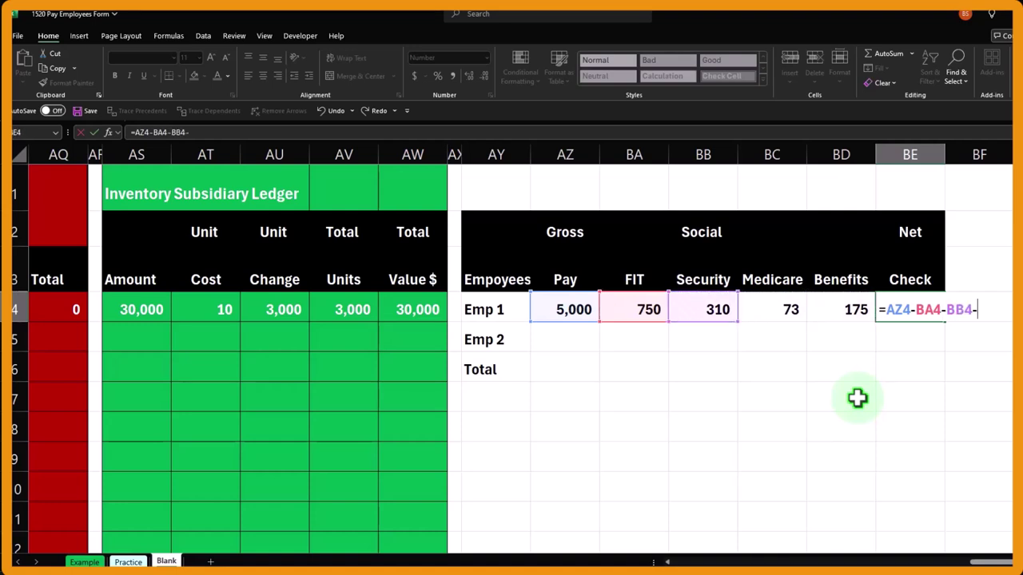
{"action": "key", "text": "Left"}
{"action": "key", "text": "Left"}
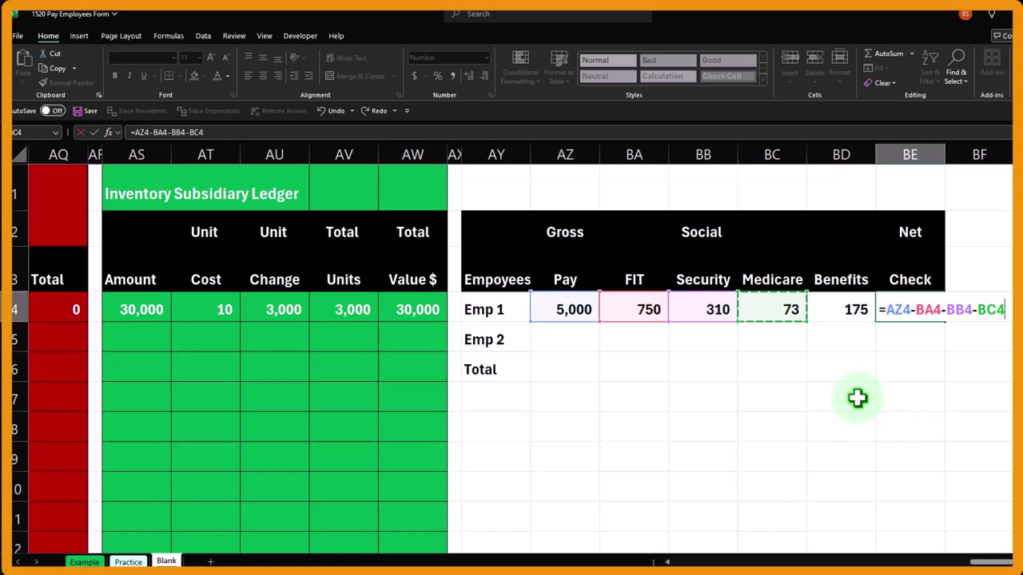
{"action": "type", "text": "-"}
{"action": "key", "text": "Left"}
{"action": "key", "text": "Left"}
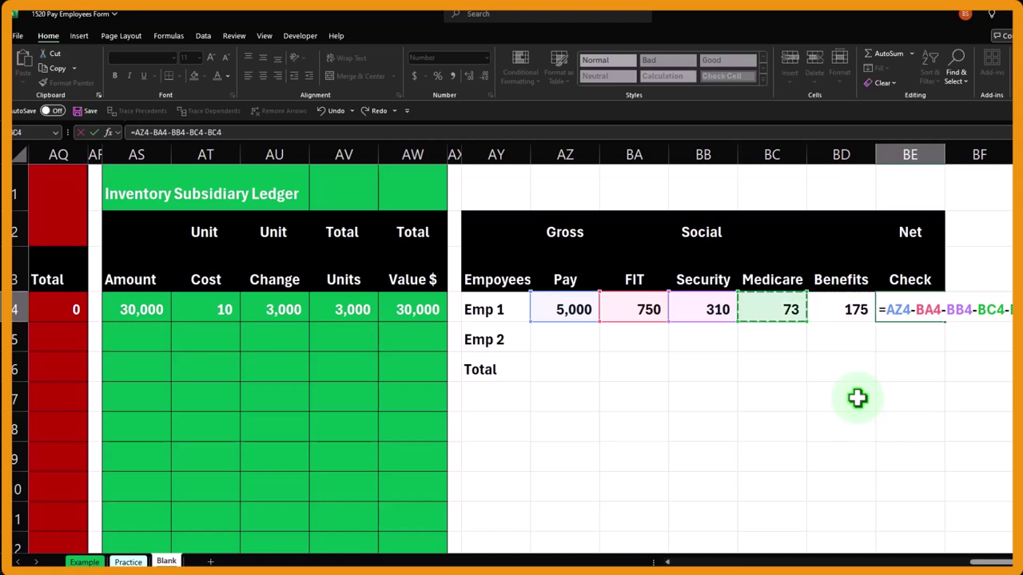
{"action": "key", "text": "Right"}
{"action": "key", "text": "Return"}
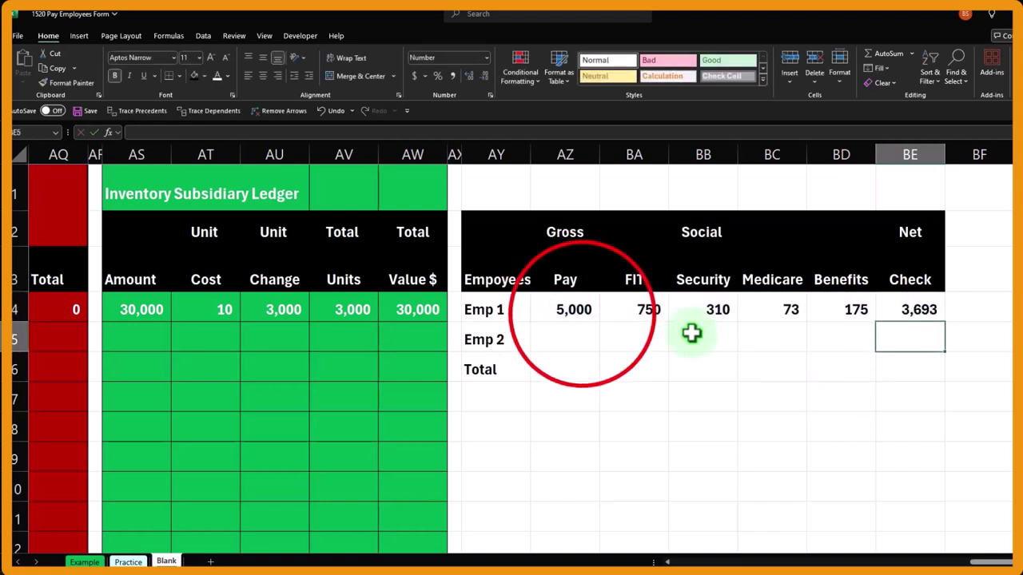
{"action": "left_click", "coordinate": [582, 313]}
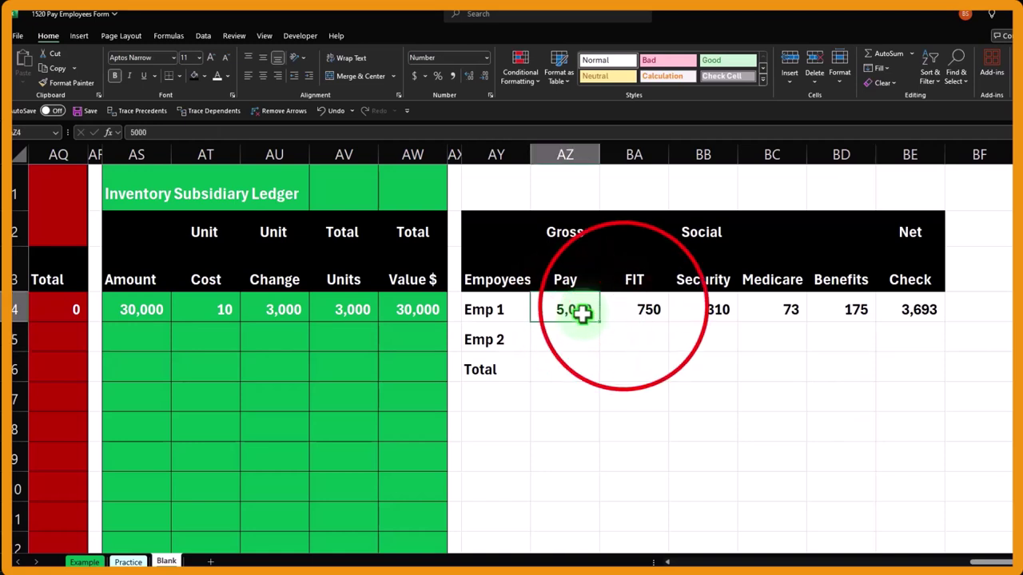
{"action": "left_click", "coordinate": [623, 310]}
{"action": "left_click_drag", "start_coordinate": [623, 309], "coordinate": [828, 298]}
{"action": "left_click_drag", "start_coordinate": [663, 293], "coordinate": [839, 297]}
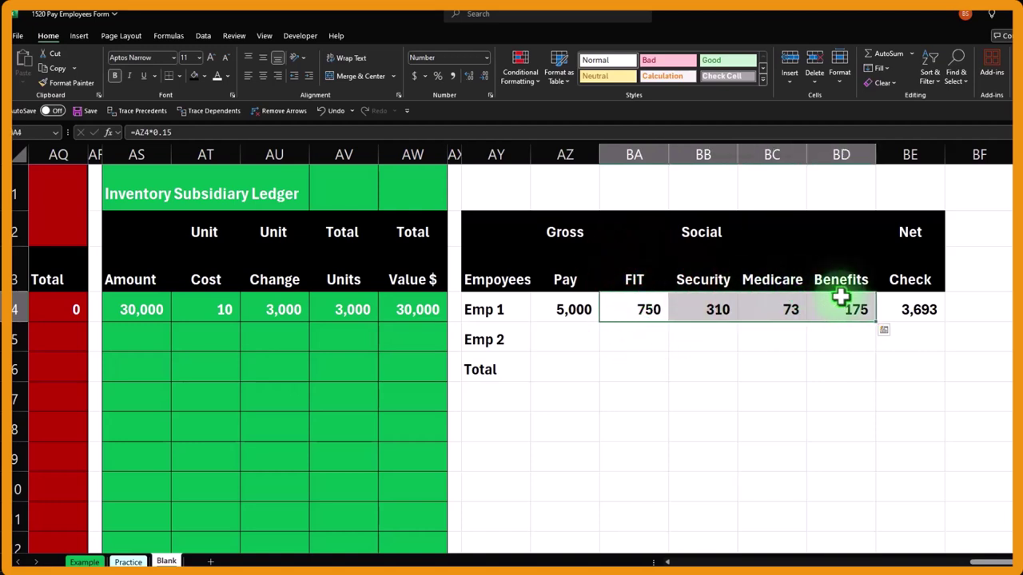
{"action": "left_click", "coordinate": [589, 312]}
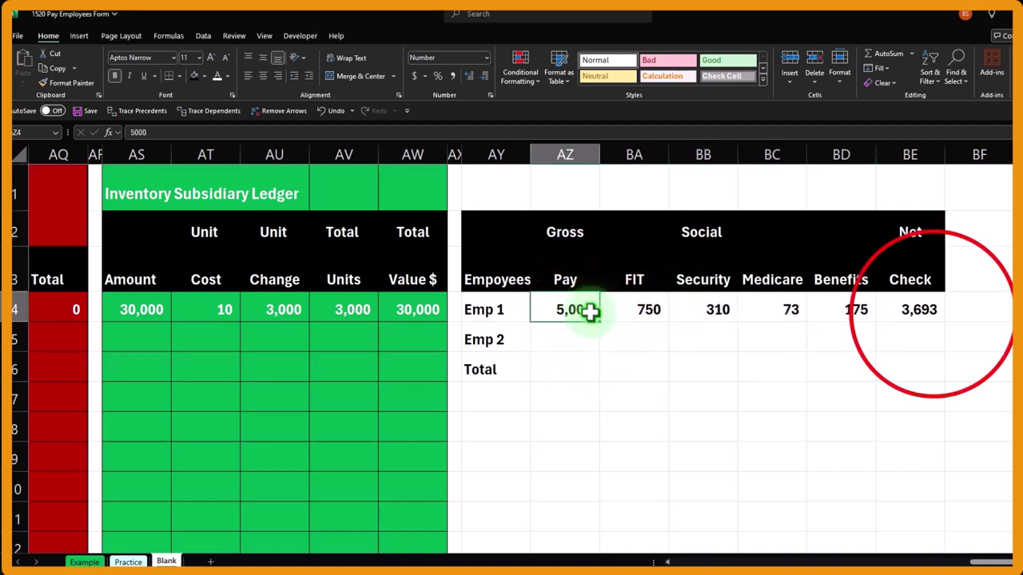
{"action": "left_click", "coordinate": [929, 314]}
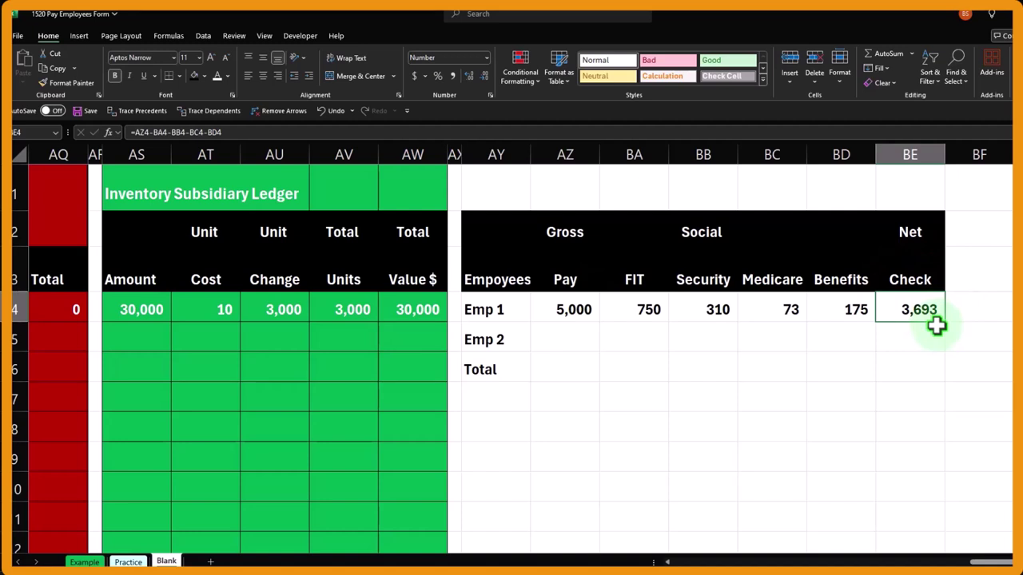
{"action": "left_click_drag", "start_coordinate": [662, 312], "coordinate": [827, 295]}
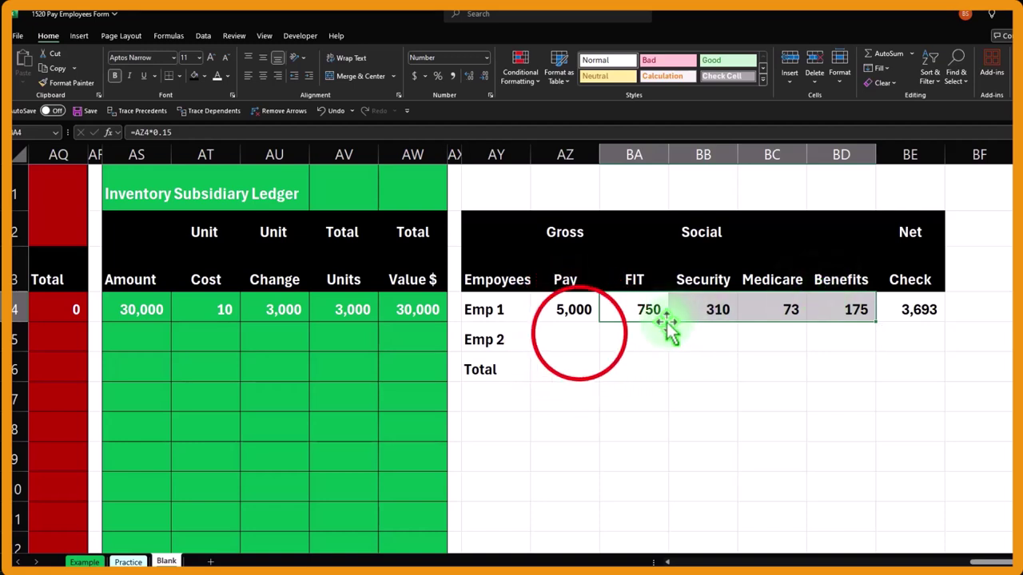
{"action": "left_click", "coordinate": [581, 336]}
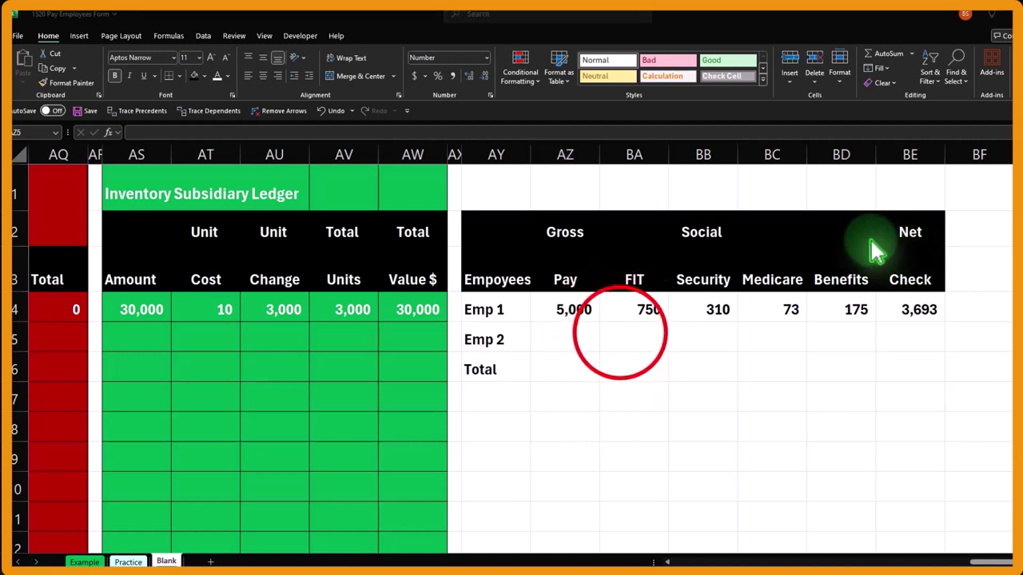
Step: Enter Emp 2's gross pay of 6,250
{"action": "left_click", "coordinate": [562, 330]}
{"action": "type", "text": "6250"}
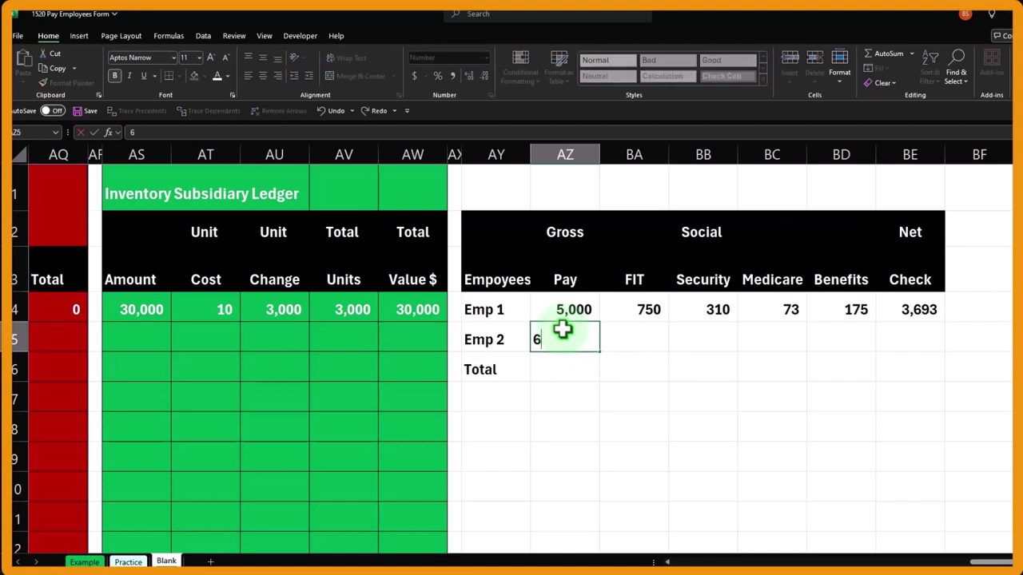
{"action": "key", "text": "Return"}
{"action": "key", "text": "Up"}
{"action": "key", "text": "Right"}
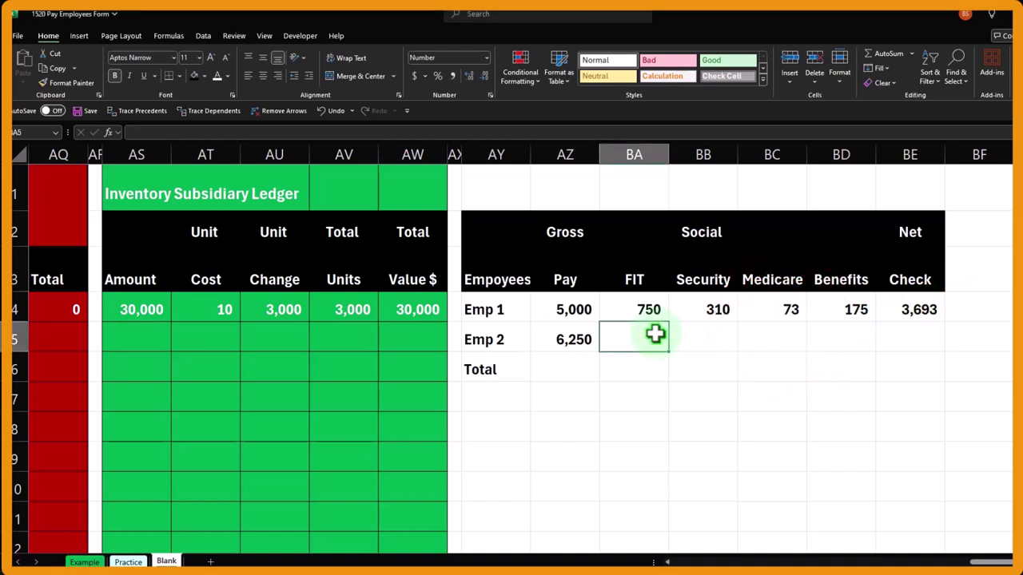
Step: Extend Emp 1's formulas to Emp 2 and confirm FIT, Social Security 388 and Medicare 91
{"action": "left_click_drag", "start_coordinate": [645, 311], "coordinate": [949, 352]}
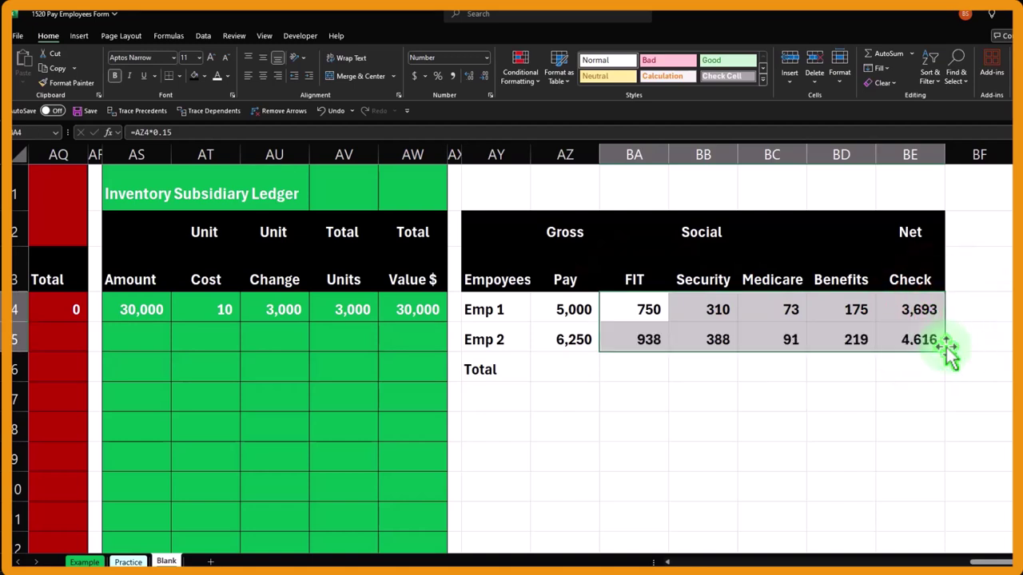
{"action": "double_click", "coordinate": [617, 333]}
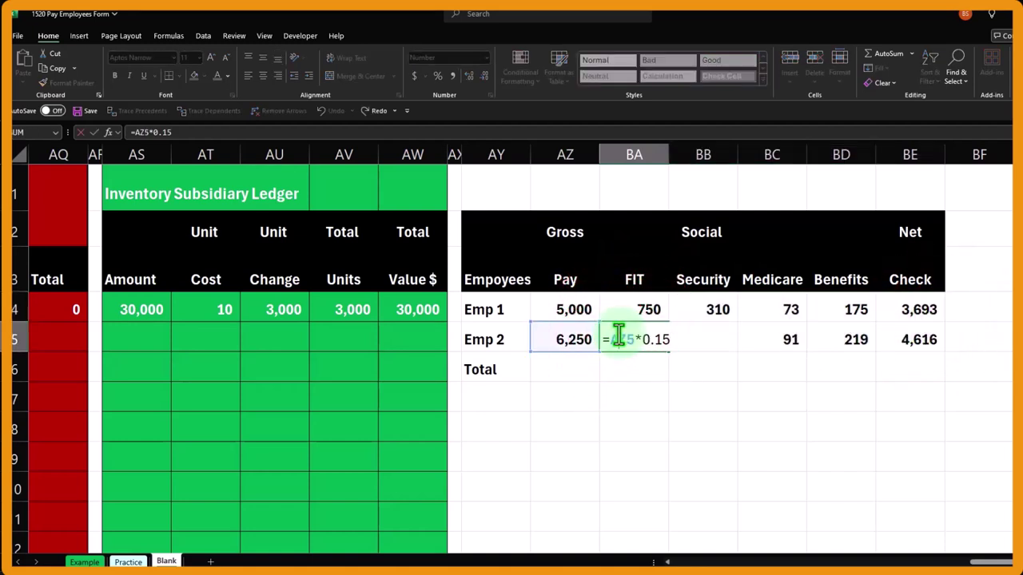
{"action": "key", "text": "Return"}
{"action": "double_click", "coordinate": [717, 339]}
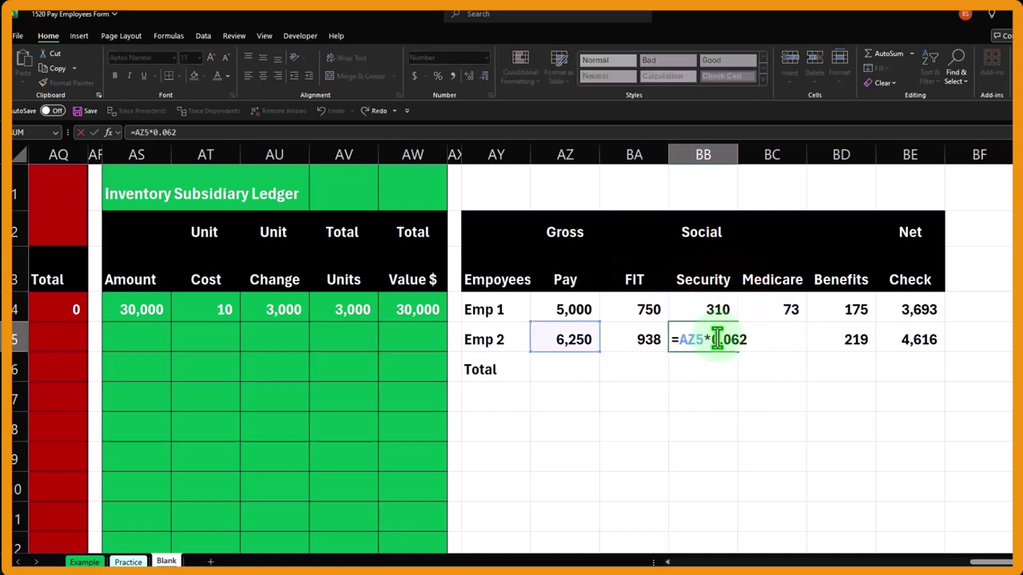
{"action": "key", "text": "Return"}
{"action": "double_click", "coordinate": [769, 332]}
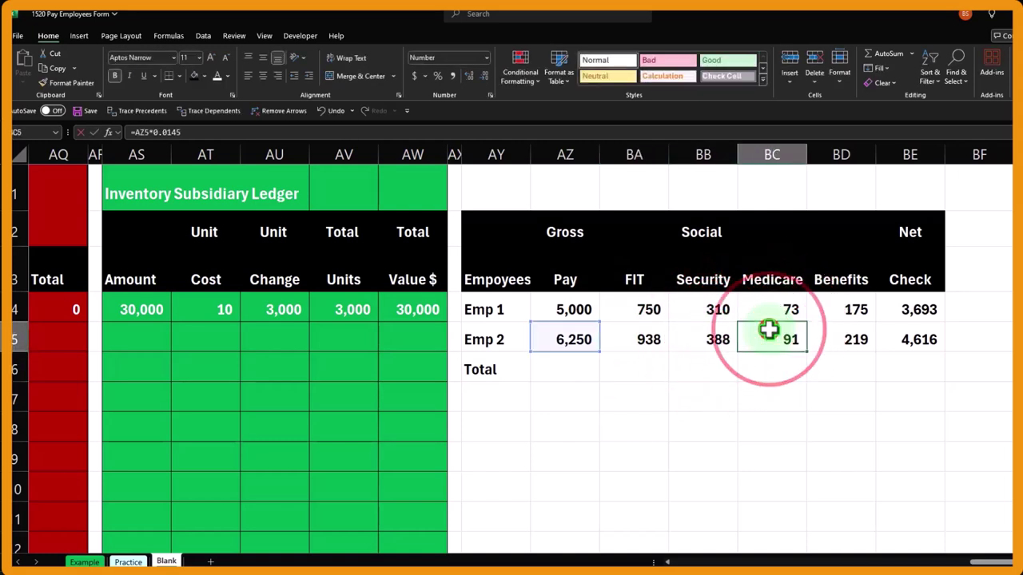
{"action": "key", "text": "Return"}
Step: Confirm Emp 2's Benefits formula (219) and Net Check formula (4,616)
{"action": "double_click", "coordinate": [860, 332]}
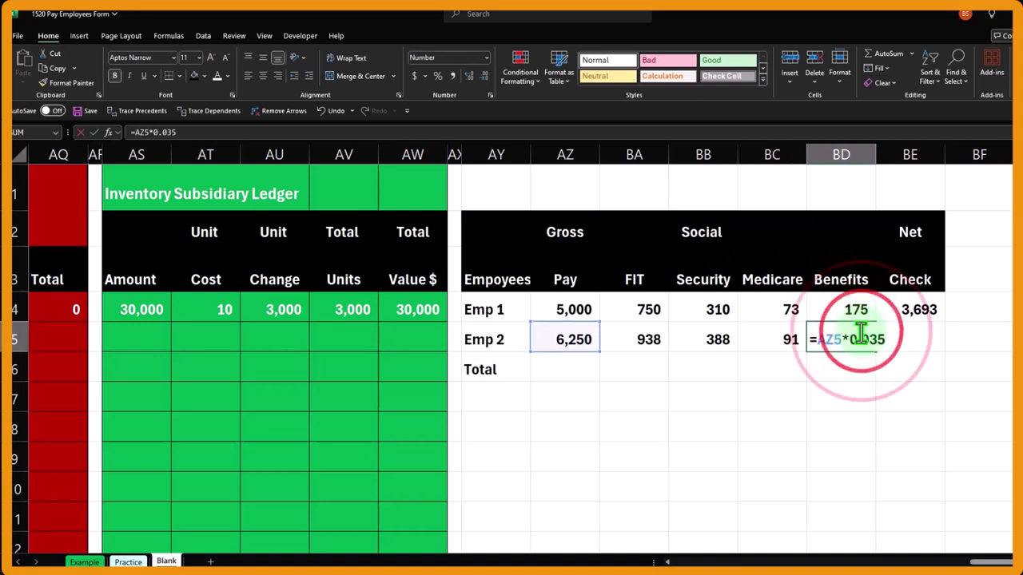
{"action": "key", "text": "Return"}
{"action": "key", "text": "Right"}
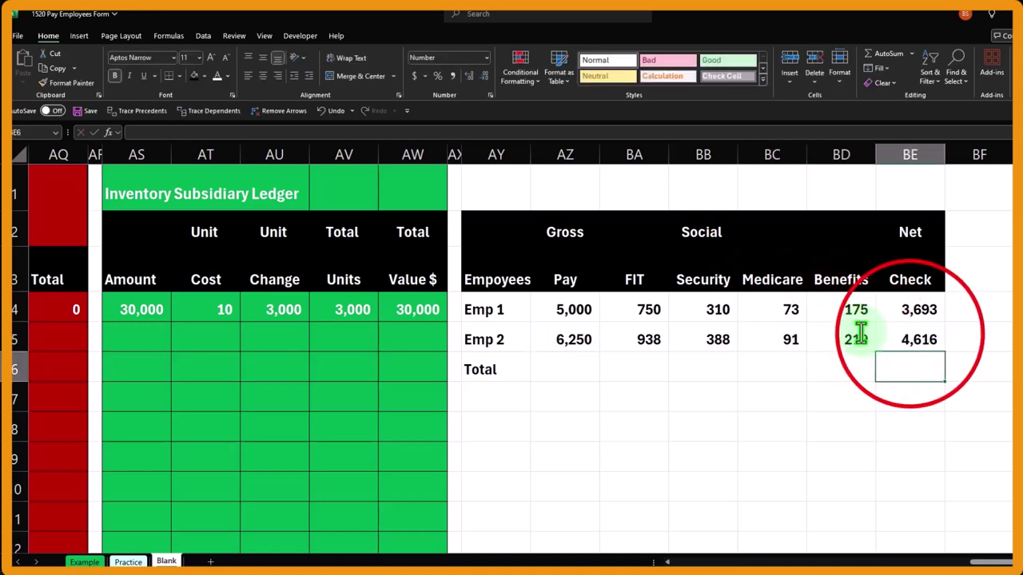
{"action": "double_click", "coordinate": [911, 334]}
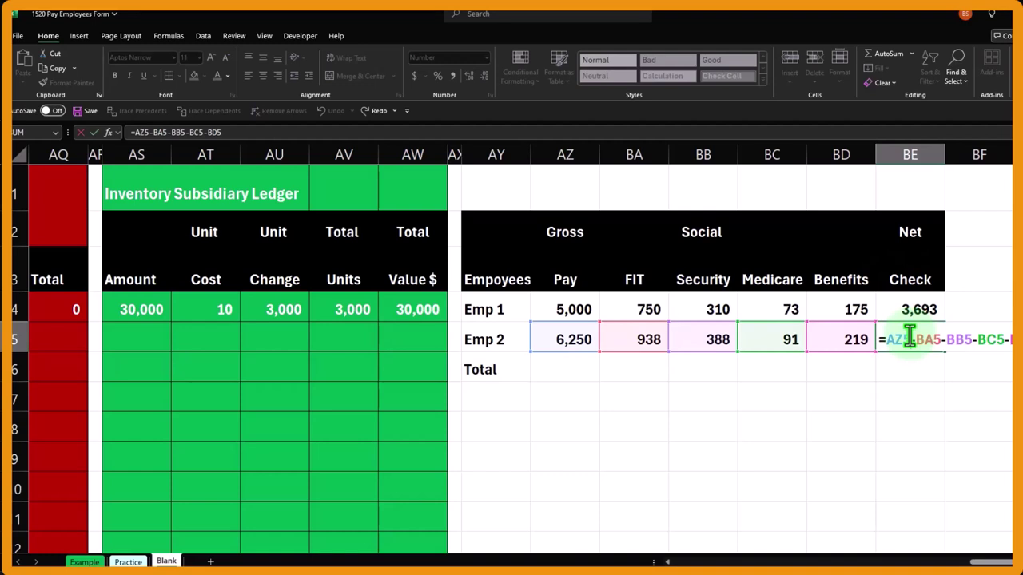
{"action": "key", "text": "Return"}
{"action": "key", "text": "Left"}
{"action": "key", "text": "Left"}
{"action": "key", "text": "Left"}
{"action": "key", "text": "Left"}
{"action": "key", "text": "Left"}
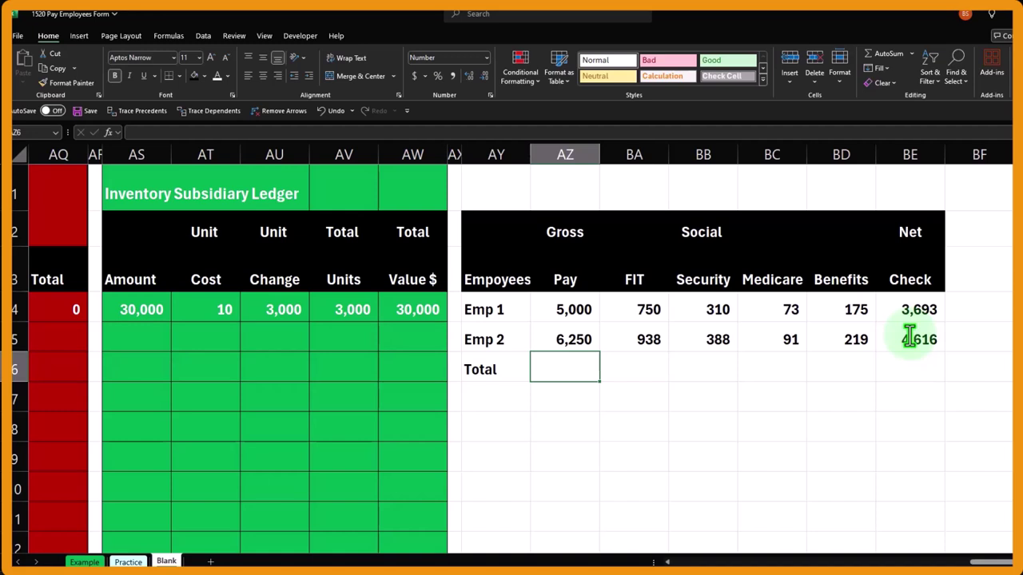
Step: Total gross pay with =SUM(AZ4:AZ5) in AZ6 and copy it across the Total row to BE6
{"action": "type", "text": "=sum("}
{"action": "key", "text": "Up"}
{"action": "key", "text": "shift+Up"}
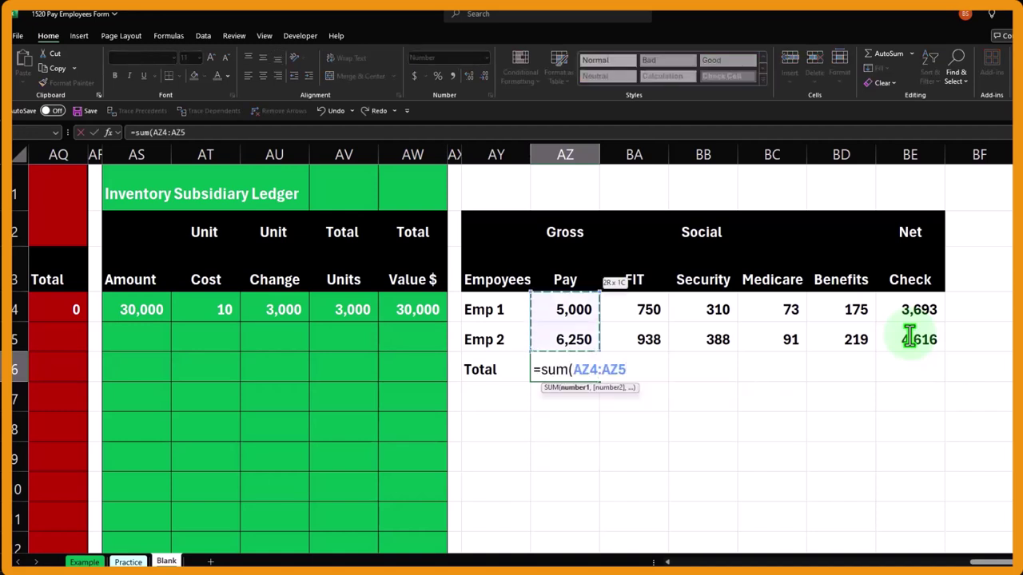
{"action": "key", "text": "Return"}
{"action": "left_click", "coordinate": [573, 364]}
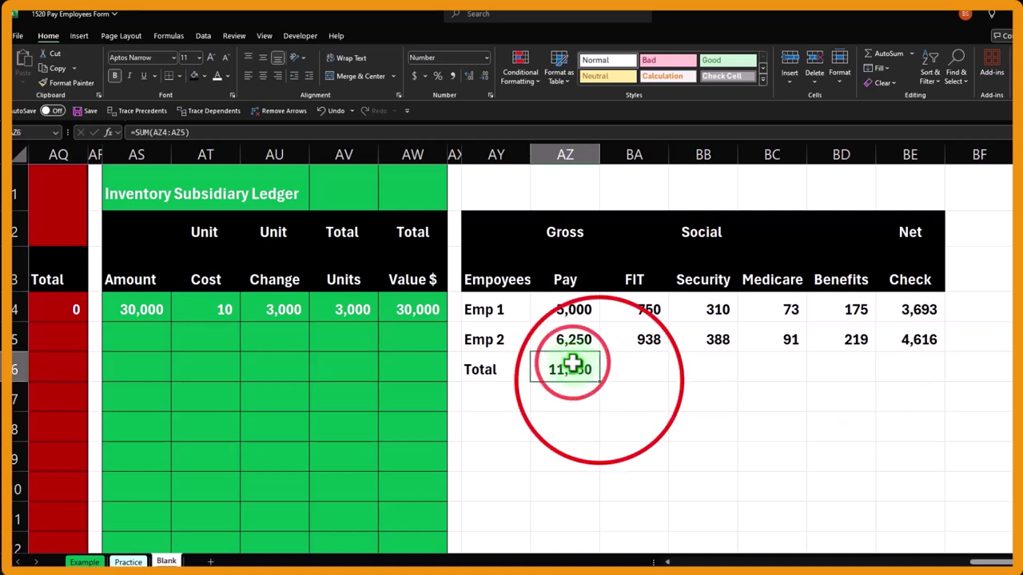
{"action": "left_click_drag", "start_coordinate": [600, 382], "coordinate": [916, 380]}
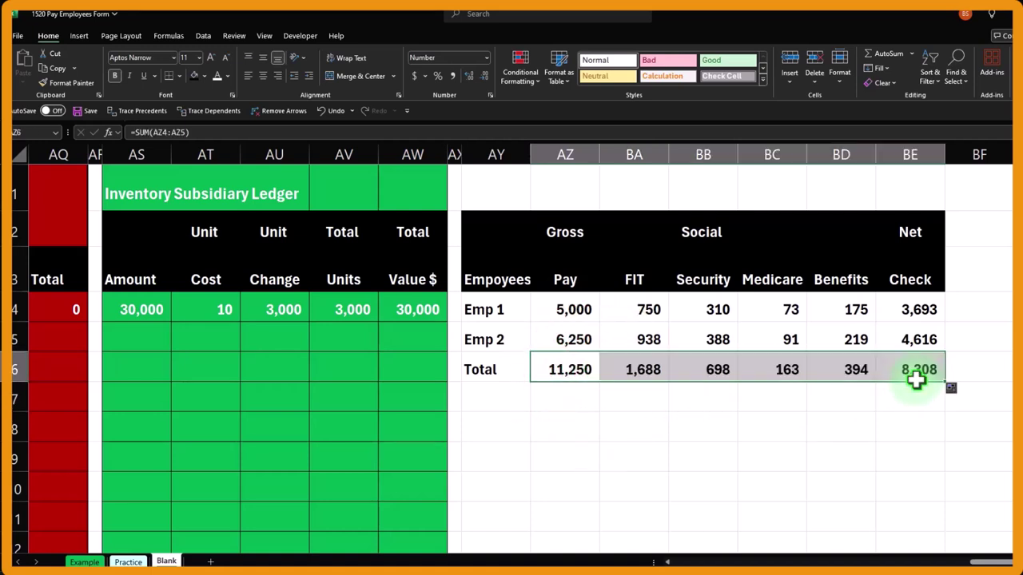
Step: Add the check formula =AZ6-BA6-BB6-BC6-BD6 in BF6, confirming 8,308 net pay
{"action": "left_click", "coordinate": [958, 368]}
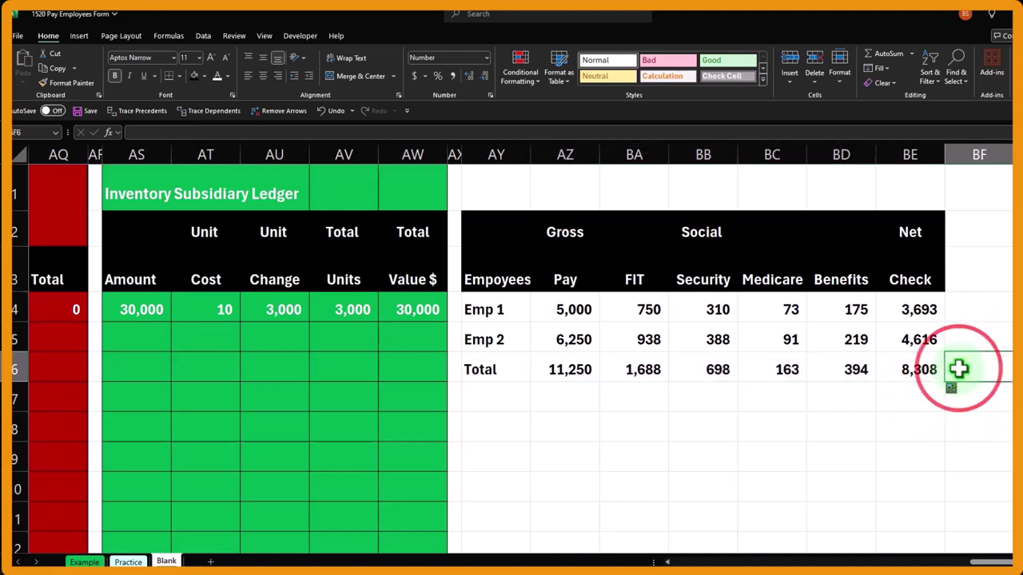
{"action": "type", "text": "="}
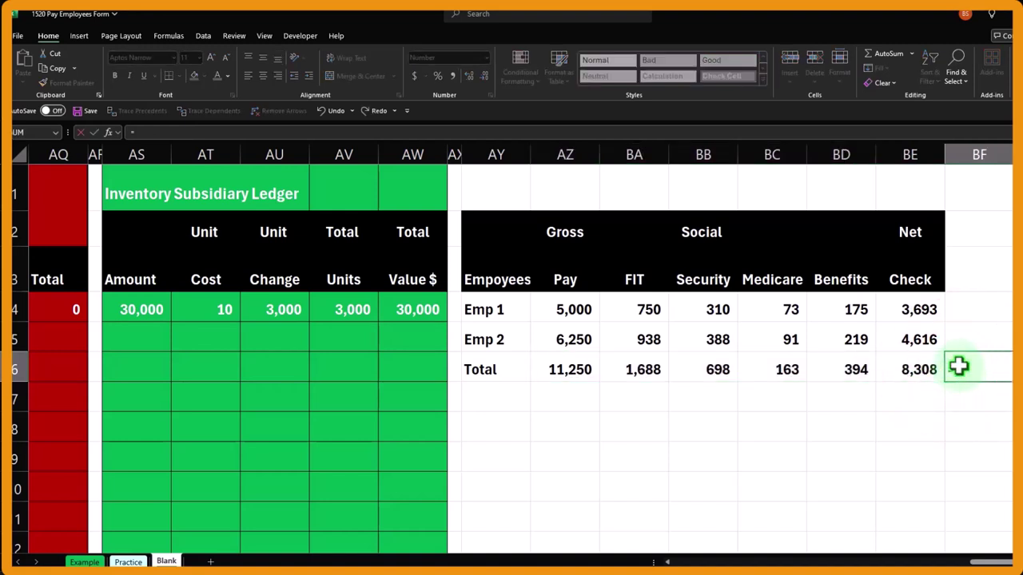
{"action": "key", "text": "Left"}
{"action": "key", "text": "Left"}
{"action": "key", "text": "Left"}
{"action": "key", "text": "Left"}
{"action": "key", "text": "Left"}
{"action": "key", "text": "Left"}
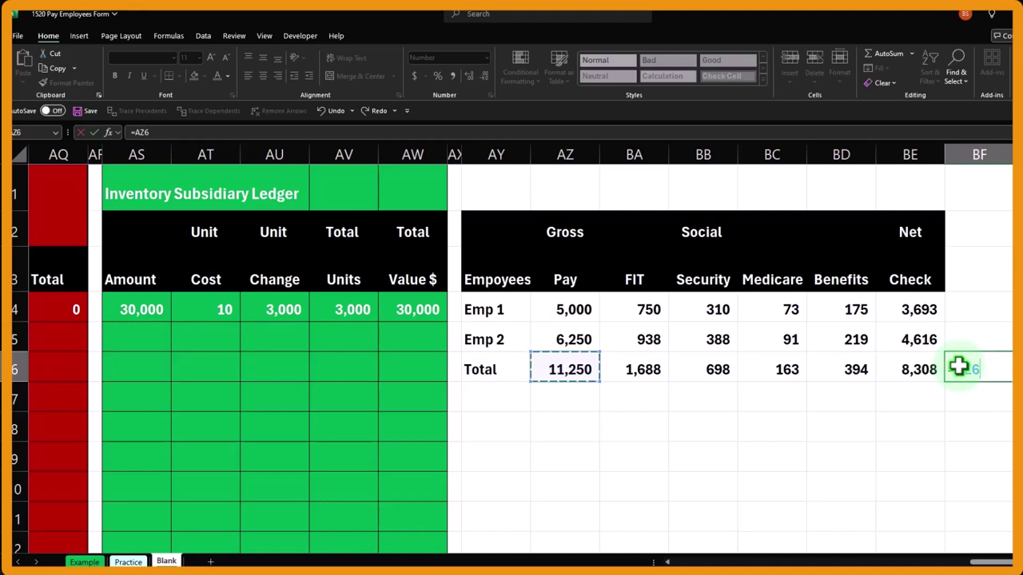
{"action": "type", "text": "-"}
{"action": "key", "text": "Left"}
{"action": "key", "text": "Left"}
{"action": "key", "text": "Left"}
{"action": "key", "text": "Left"}
{"action": "key", "text": "Left"}
{"action": "type", "text": "-"}
{"action": "key", "text": "Left"}
{"action": "key", "text": "Left"}
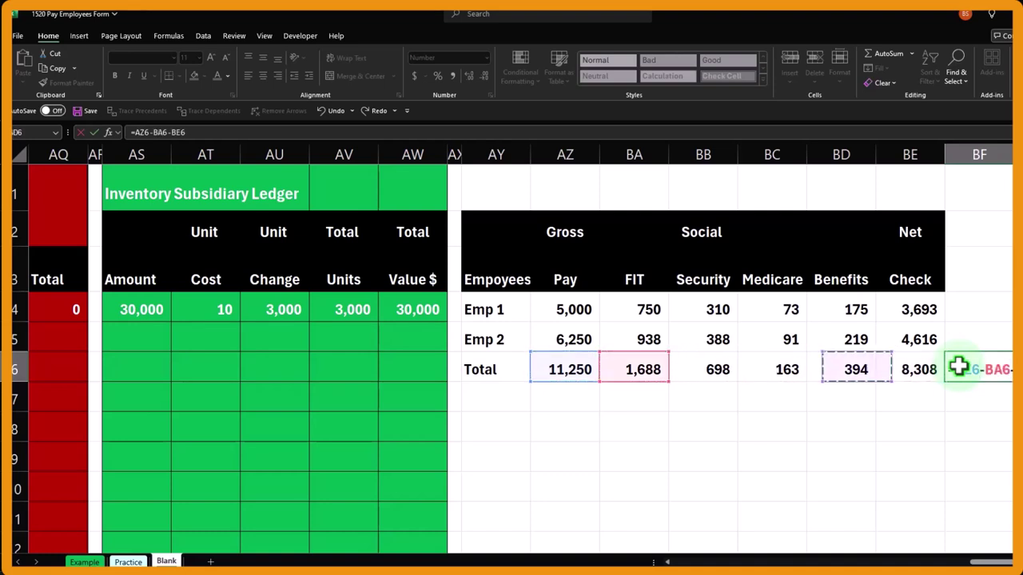
{"action": "key", "text": "Left"}
{"action": "key", "text": "Left"}
{"action": "type", "text": "-"}
{"action": "key", "text": "Left"}
{"action": "key", "text": "Left"}
{"action": "key", "text": "Left"}
{"action": "type", "text": "-"}
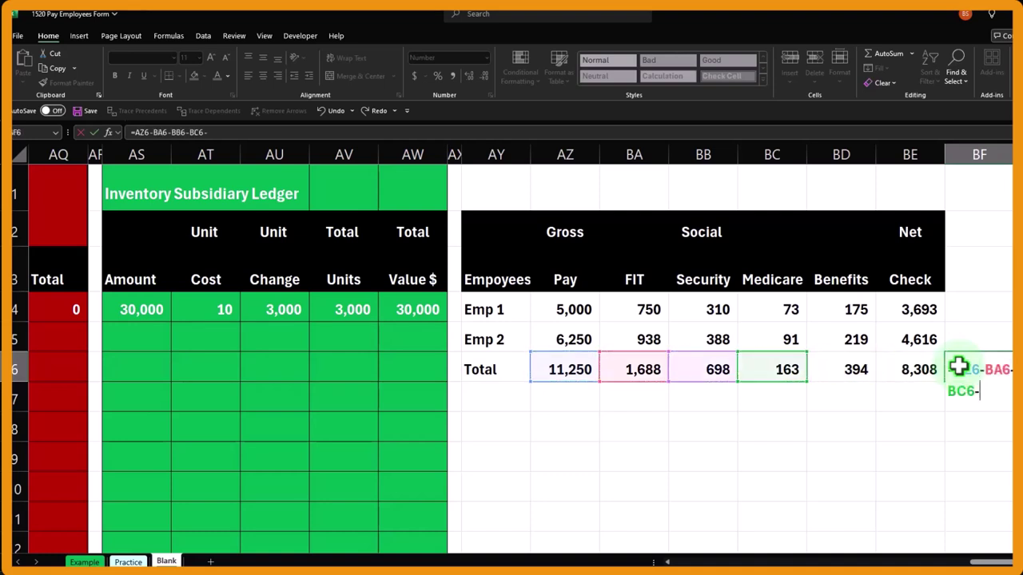
{"action": "key", "text": "Left"}
{"action": "key", "text": "Left"}
{"action": "key", "text": "Return"}
{"action": "left_click", "coordinate": [959, 366]}
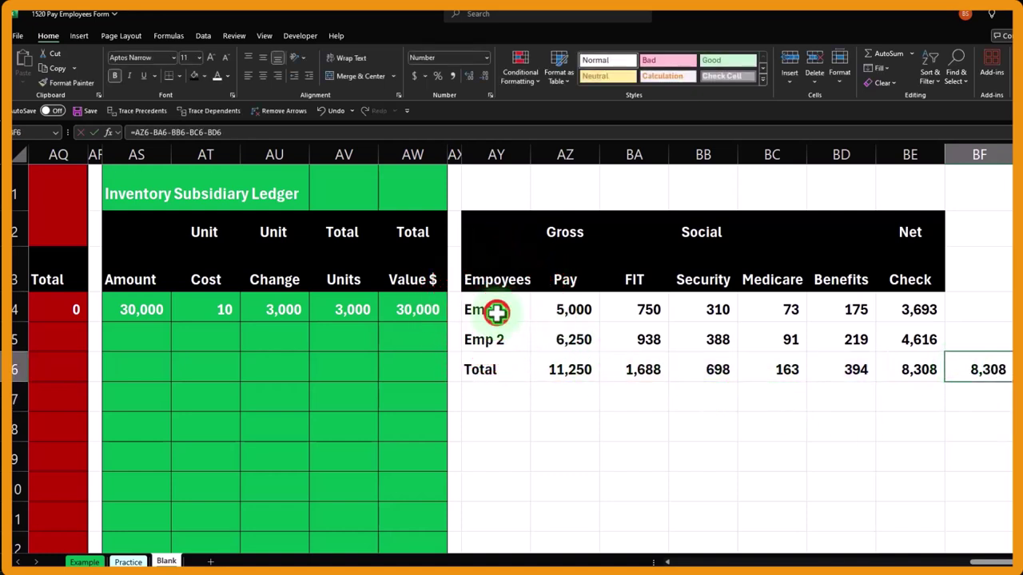
Step: Fill the employee and Total rows (AY4:BF6) with a light teal colour from More Colors
{"action": "mouse_move", "coordinate": [495, 314]}
{"action": "left_mouse_down"}
{"action": "mouse_move", "coordinate": [972, 369]}
{"action": "mouse_move", "coordinate": [902, 367]}
{"action": "left_mouse_up"}
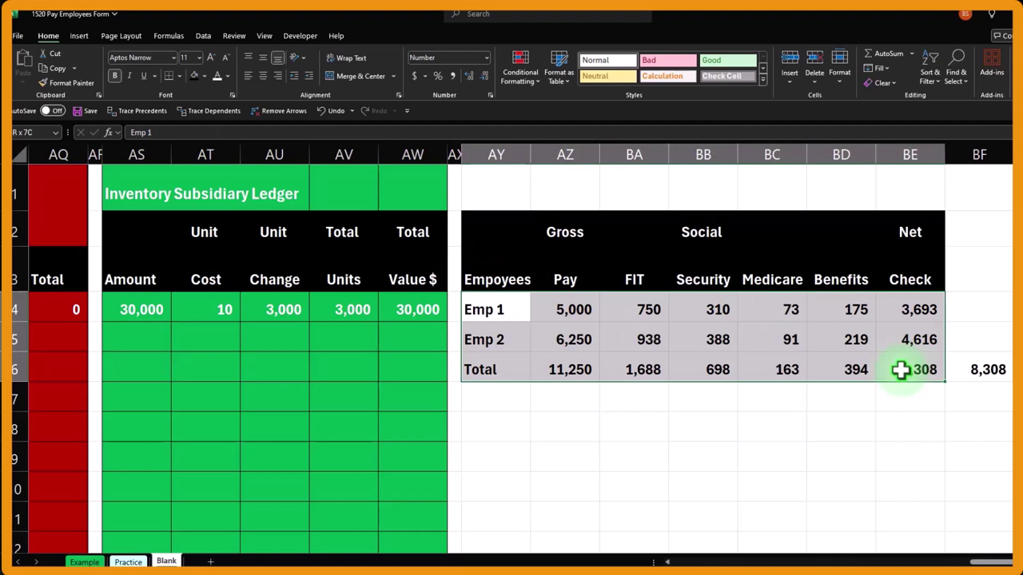
{"action": "right_click", "coordinate": [529, 342]}
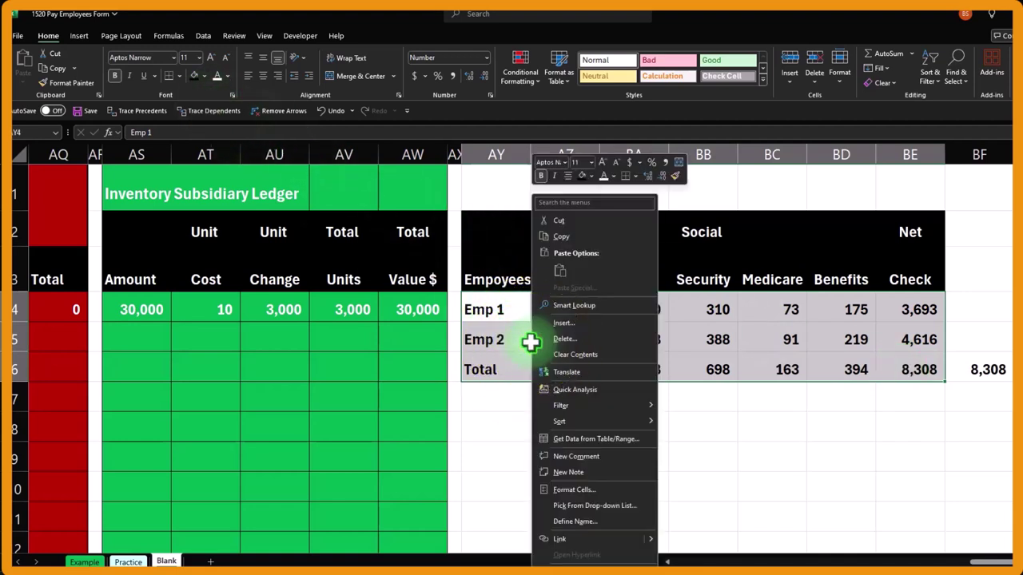
{"action": "left_click", "coordinate": [591, 176]}
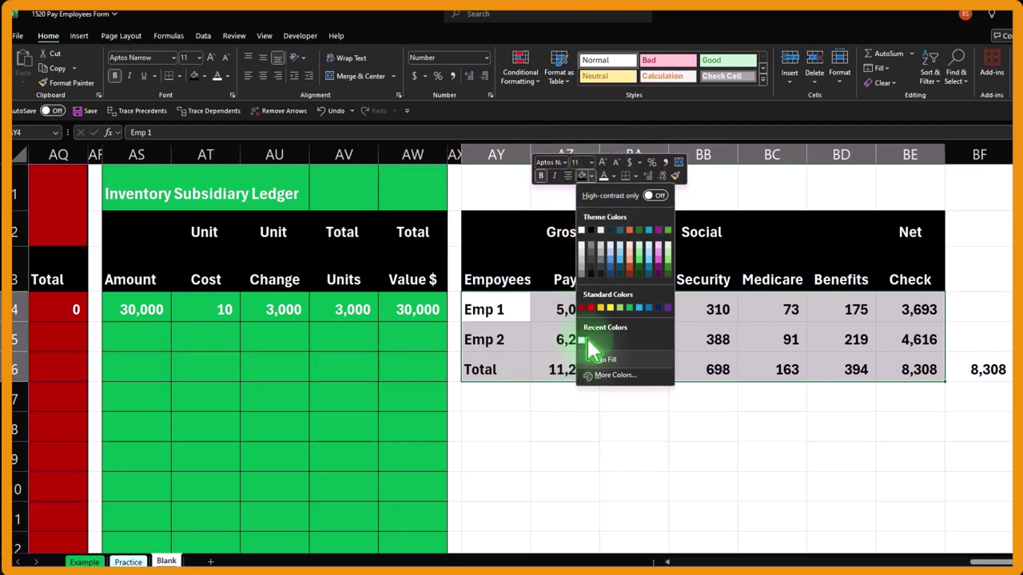
{"action": "left_click", "coordinate": [658, 380]}
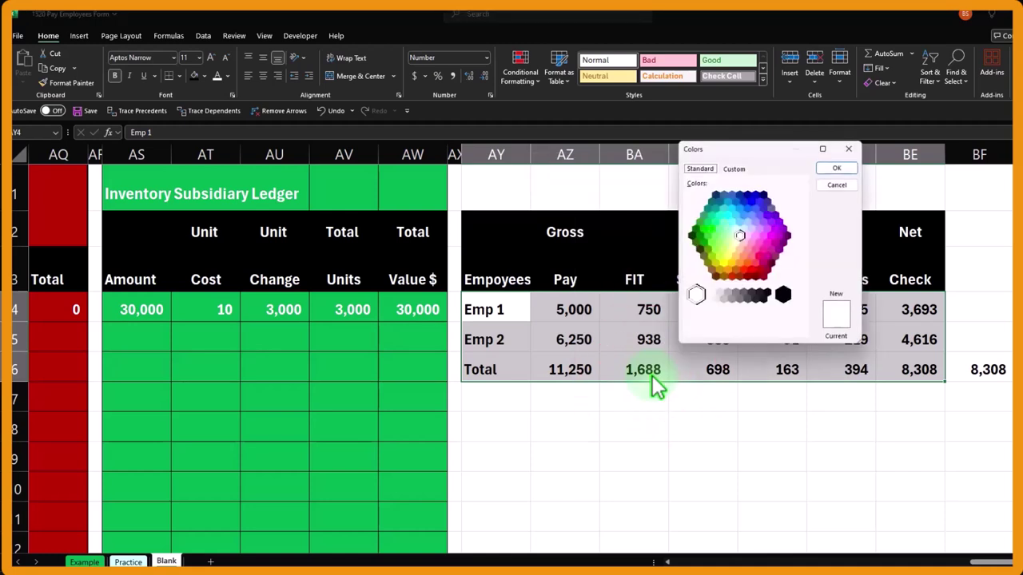
{"action": "left_click", "coordinate": [737, 229]}
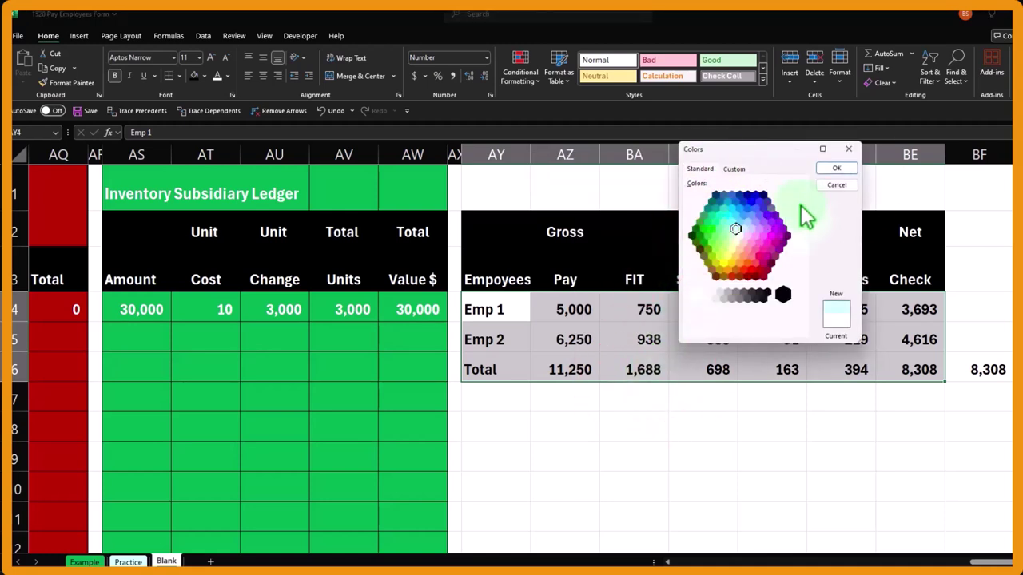
{"action": "left_click", "coordinate": [821, 170]}
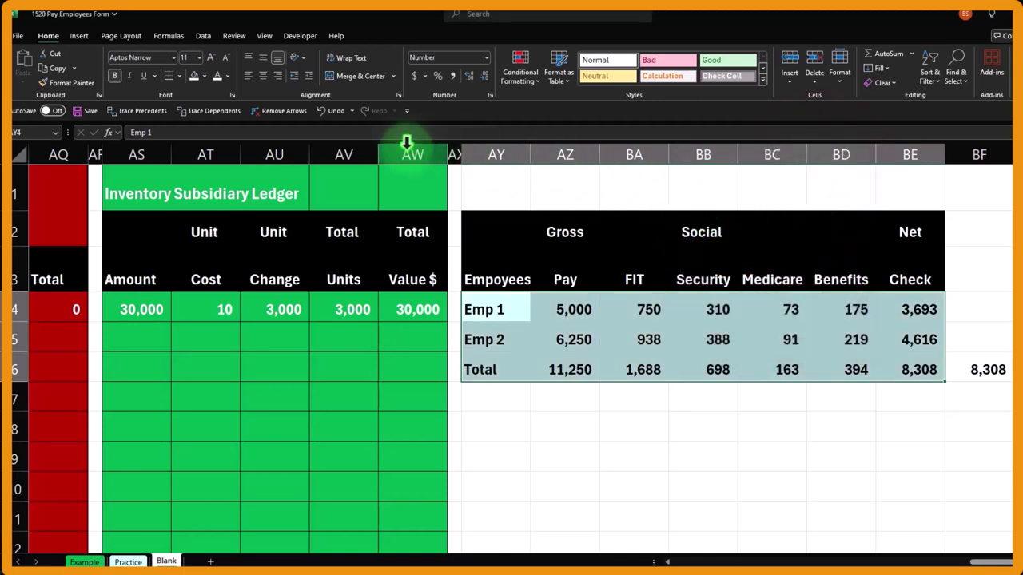
Step: Apply All Borders to the filled employee and Total rows
{"action": "left_click", "coordinate": [180, 77]}
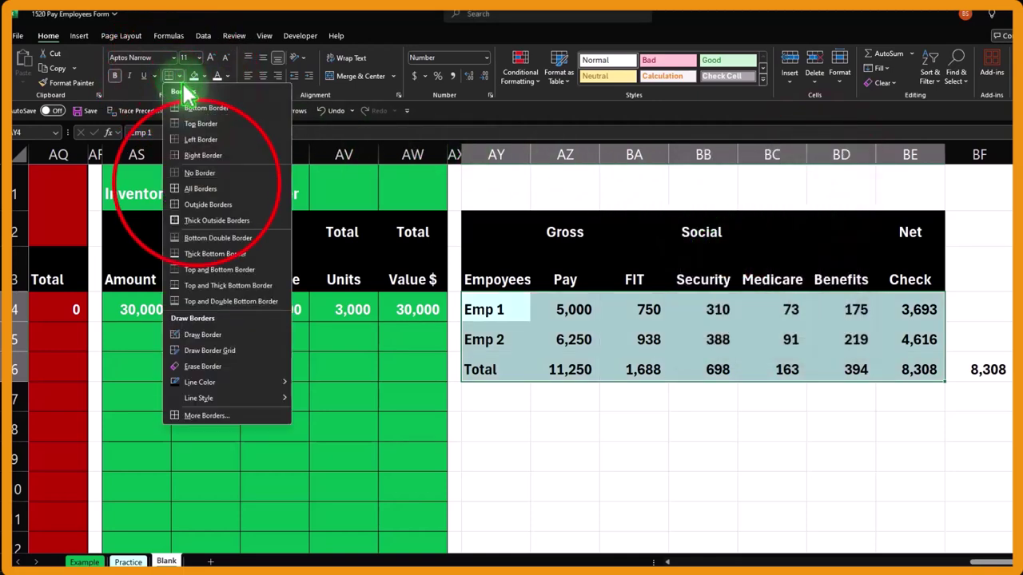
{"action": "left_click", "coordinate": [199, 188]}
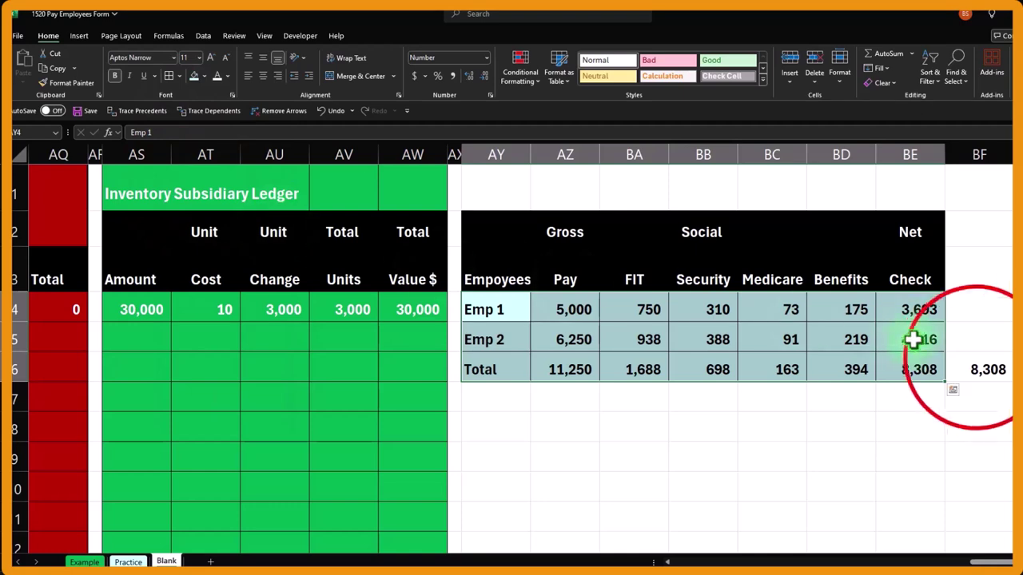
{"action": "left_click", "coordinate": [976, 357]}
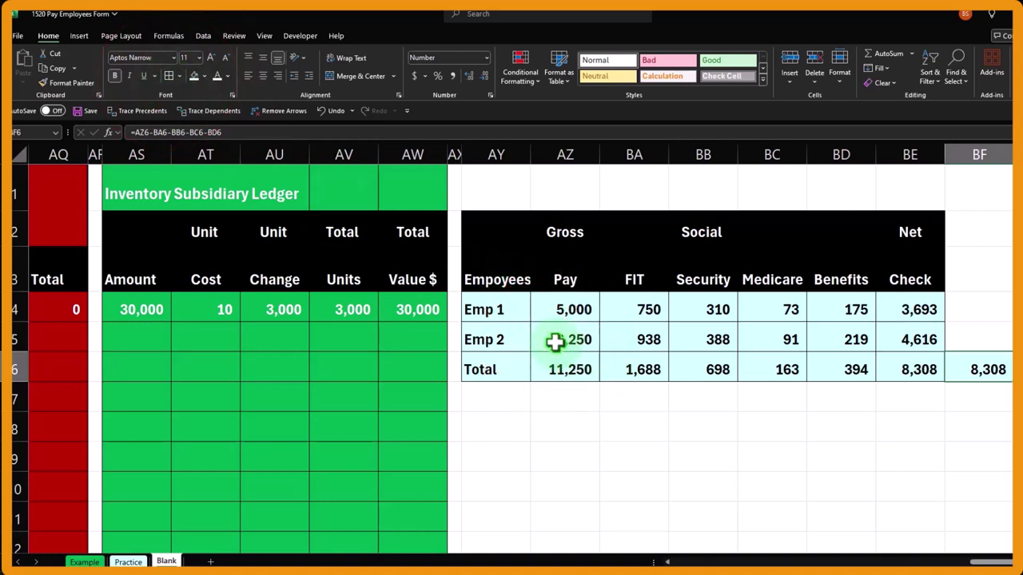
Step: Underline Emp 2's amounts in AZ5:BE5, from 6,250 through 4,616
{"action": "left_click_drag", "start_coordinate": [555, 340], "coordinate": [884, 338]}
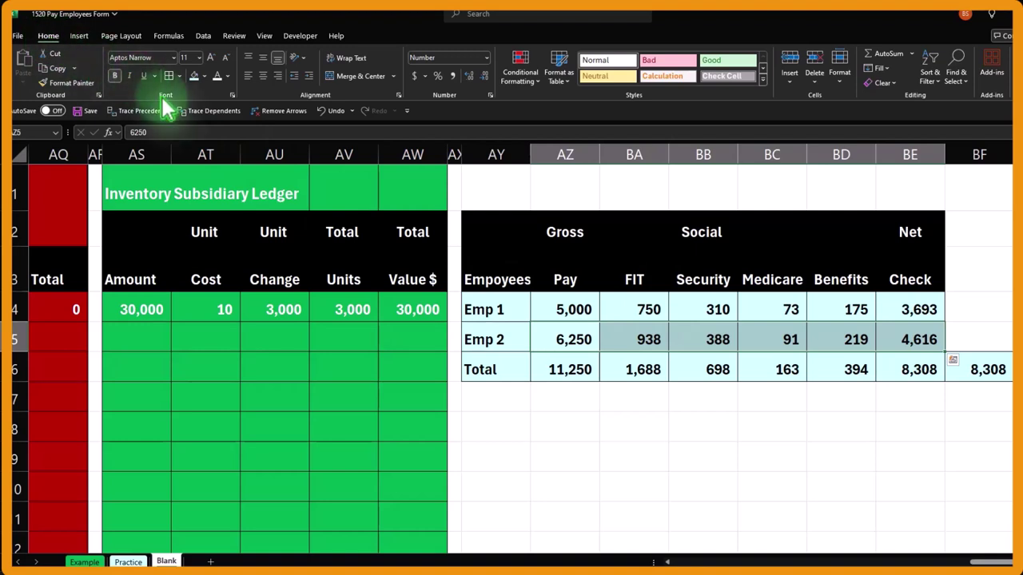
{"action": "left_click", "coordinate": [146, 76]}
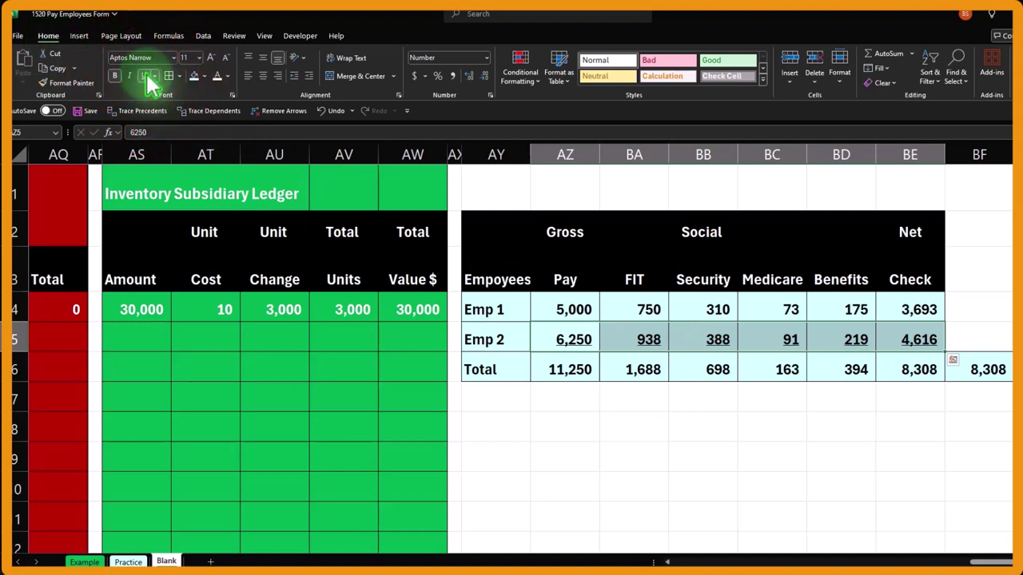
{"action": "left_click", "coordinate": [738, 387]}
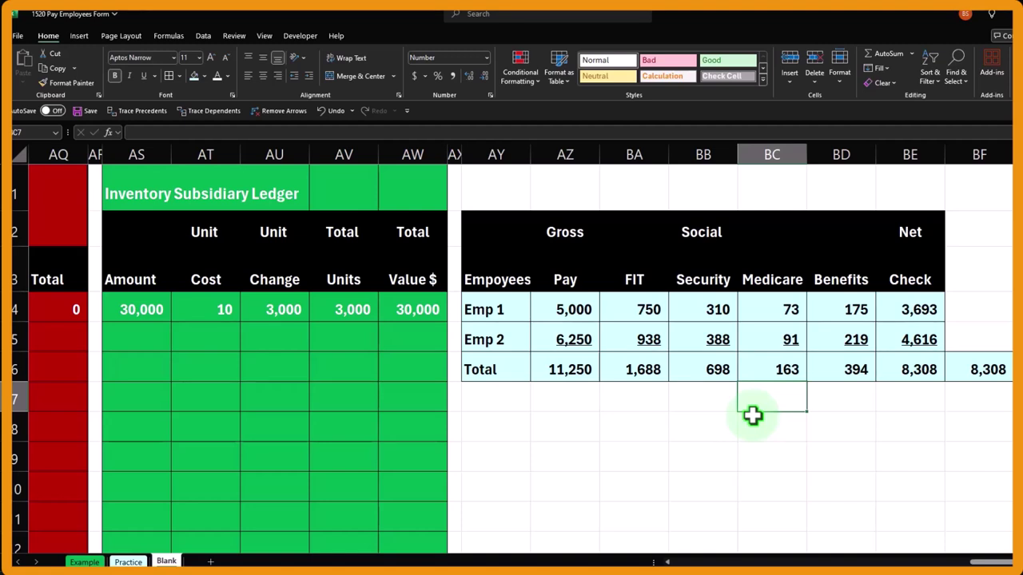
{"action": "left_click", "coordinate": [912, 317]}
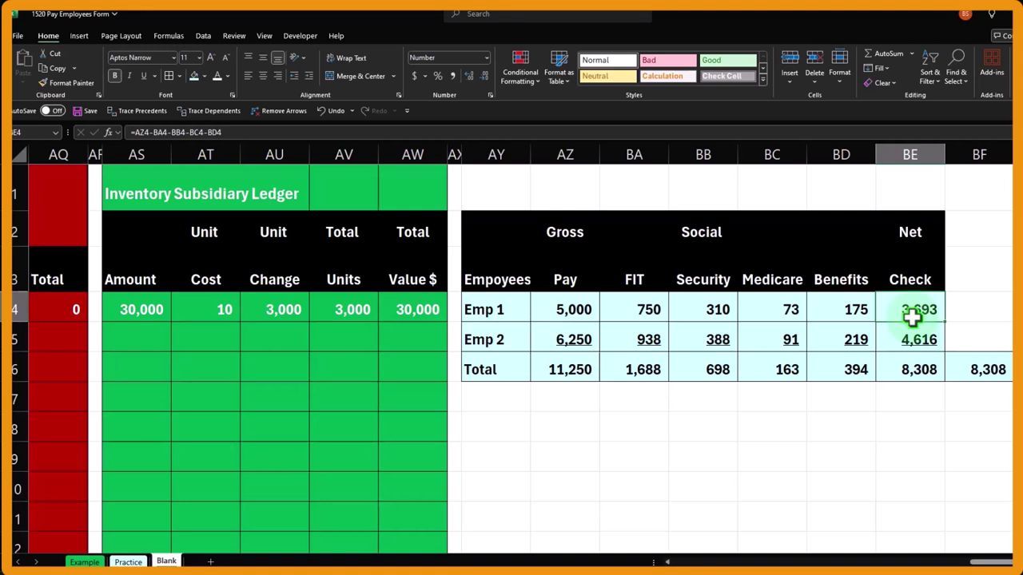
{"action": "left_click", "coordinate": [917, 340]}
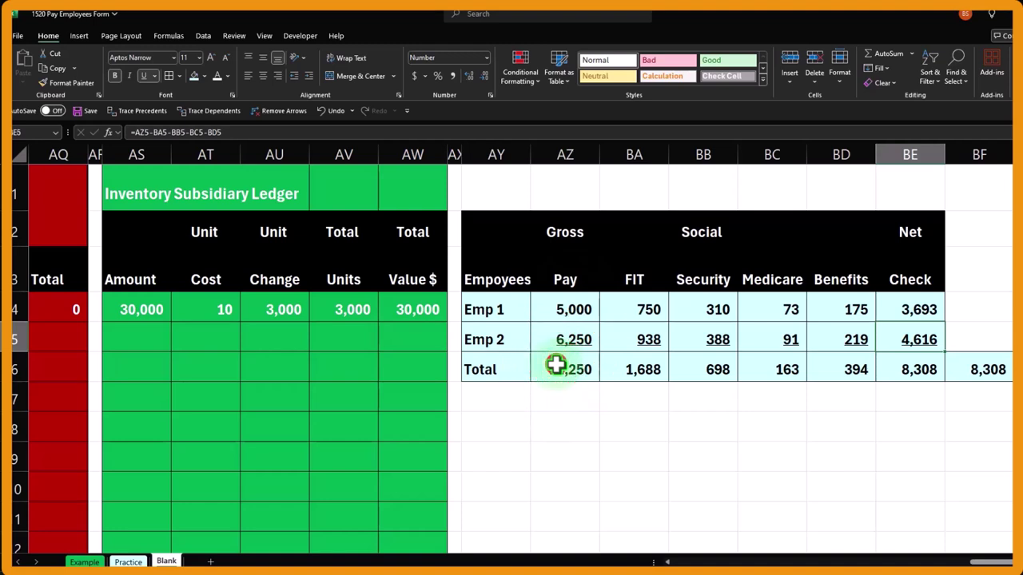
{"action": "left_click_drag", "start_coordinate": [555, 366], "coordinate": [904, 366]}
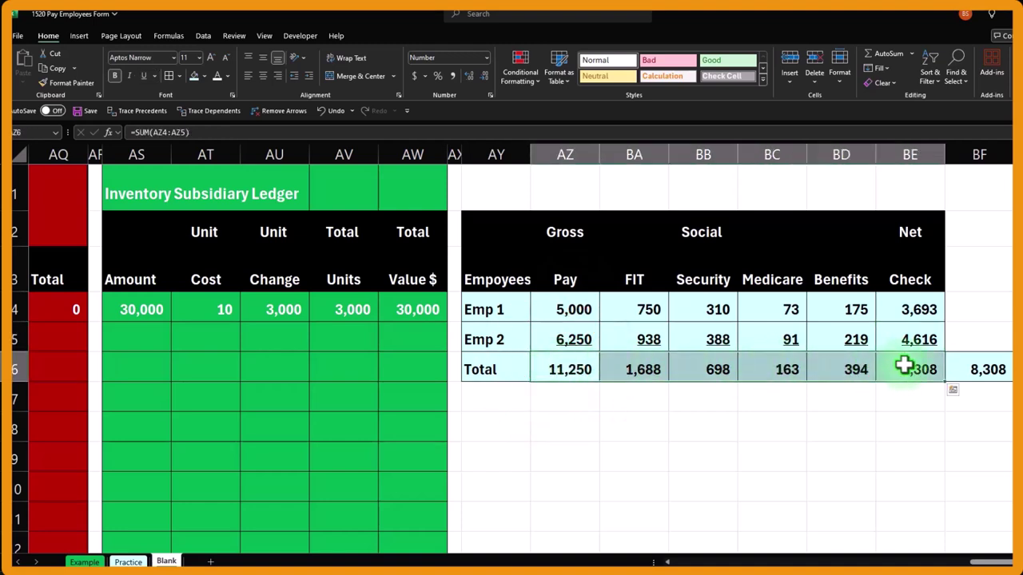
{"action": "left_click", "coordinate": [586, 370]}
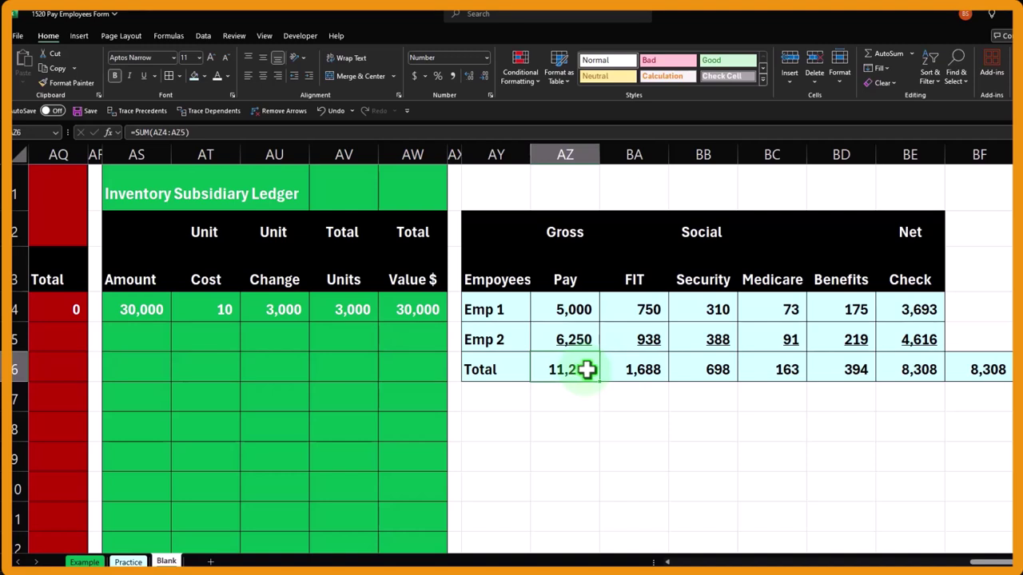
{"action": "left_click_drag", "start_coordinate": [658, 370], "coordinate": [832, 371]}
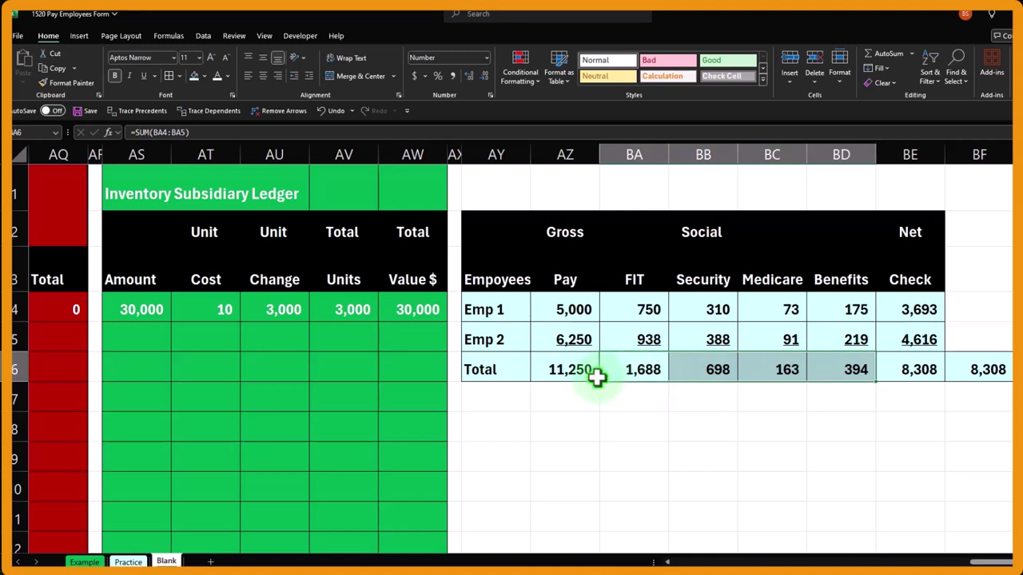
{"action": "left_click_drag", "start_coordinate": [632, 371], "coordinate": [836, 359]}
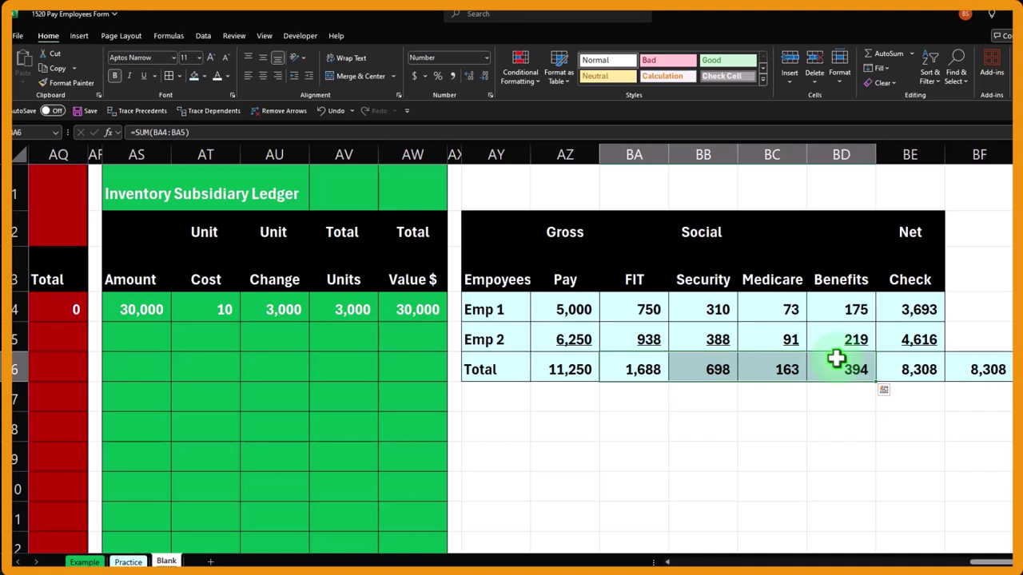
{"action": "left_click", "coordinate": [900, 369]}
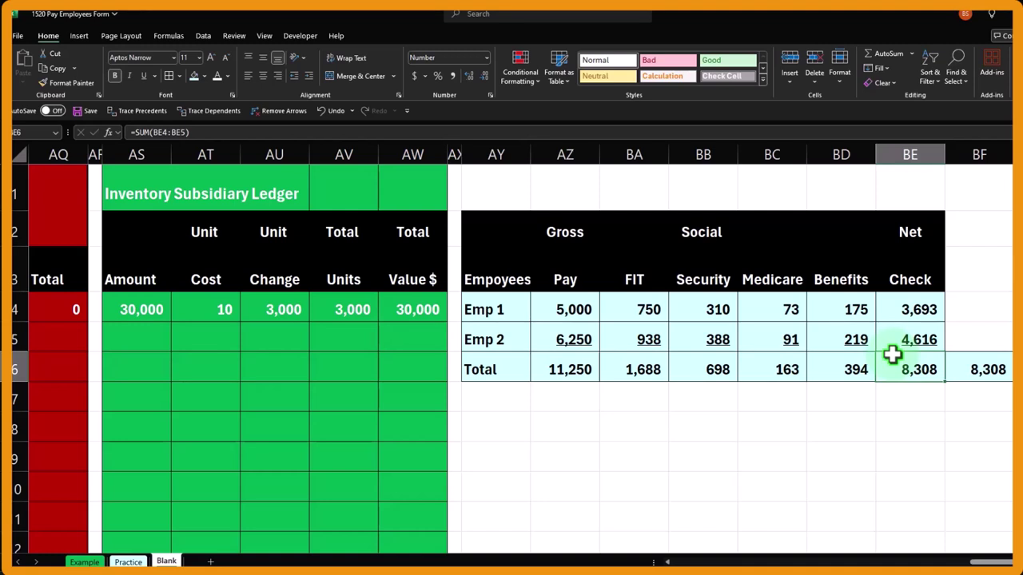
{"action": "left_click_drag", "start_coordinate": [914, 305], "coordinate": [916, 336]}
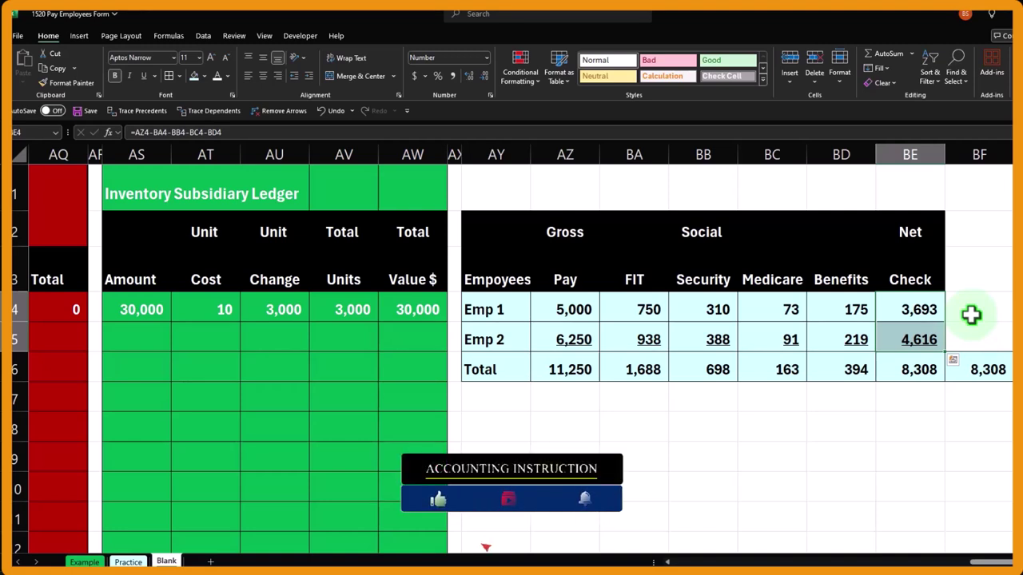
{"action": "left_click", "coordinate": [919, 372]}
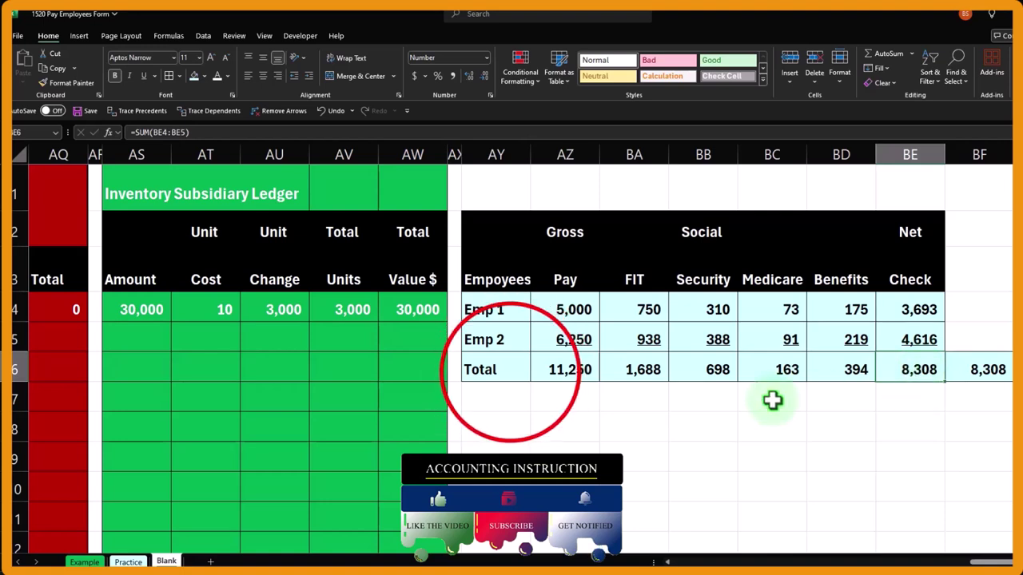
{"action": "left_click_drag", "start_coordinate": [512, 371], "coordinate": [896, 364]}
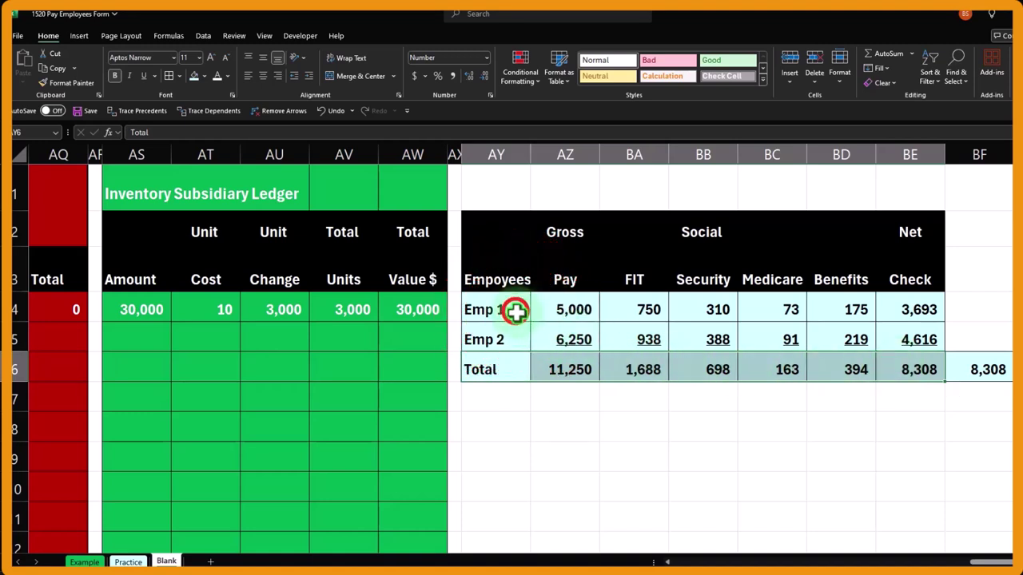
{"action": "left_click_drag", "start_coordinate": [516, 308], "coordinate": [822, 297]}
{"action": "left_click_drag", "start_coordinate": [511, 339], "coordinate": [824, 334]}
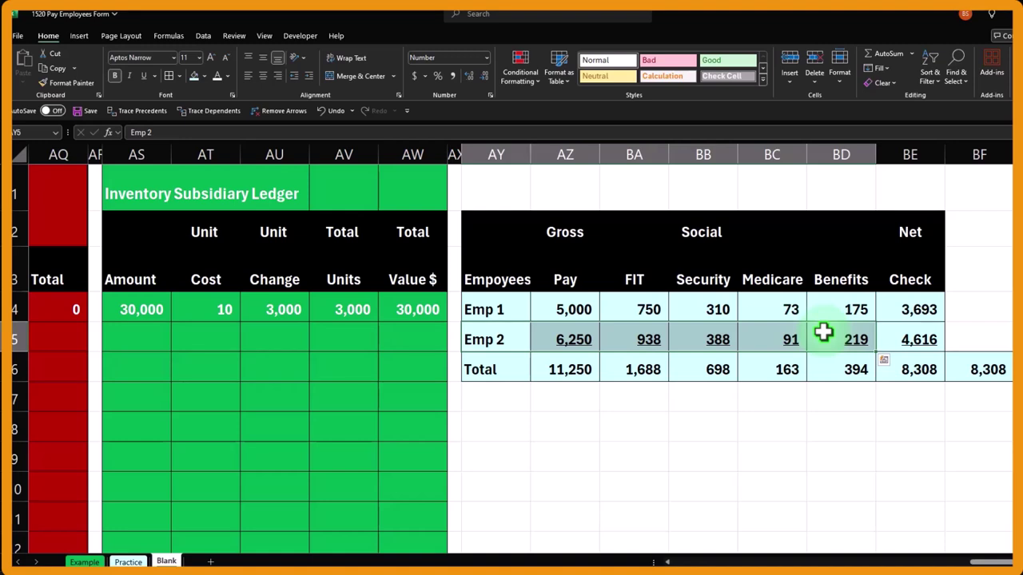
{"action": "left_click", "coordinate": [503, 429]}
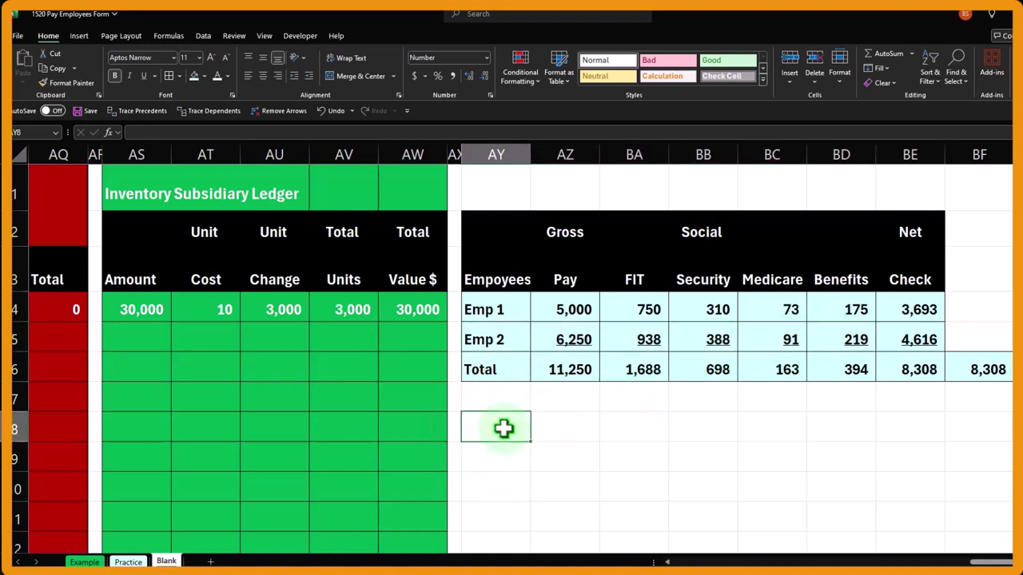
{"action": "key", "text": "Return"}
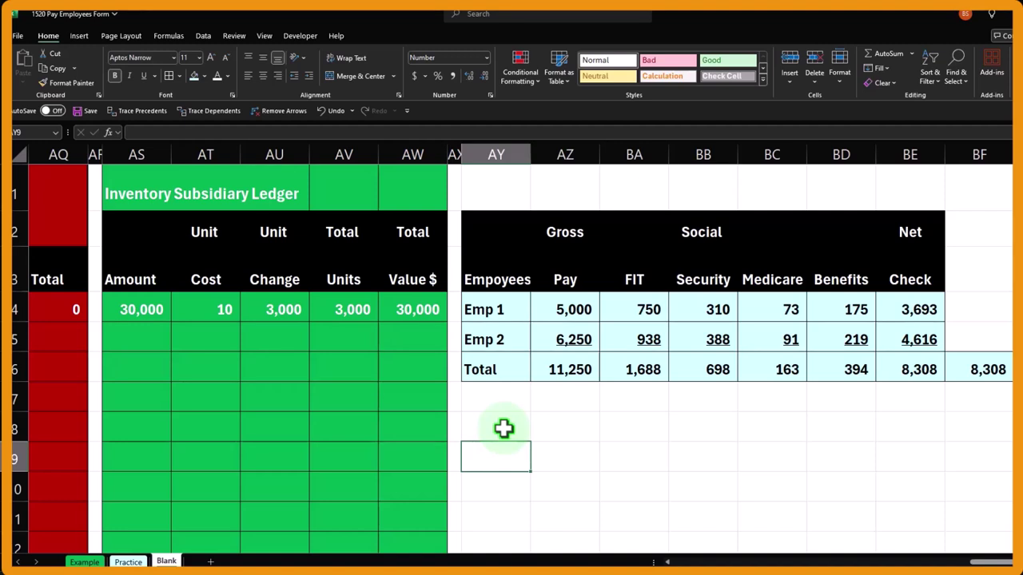
Step: Type the label 'Employer Taxes' in AY9
{"action": "type", "text": "E"}
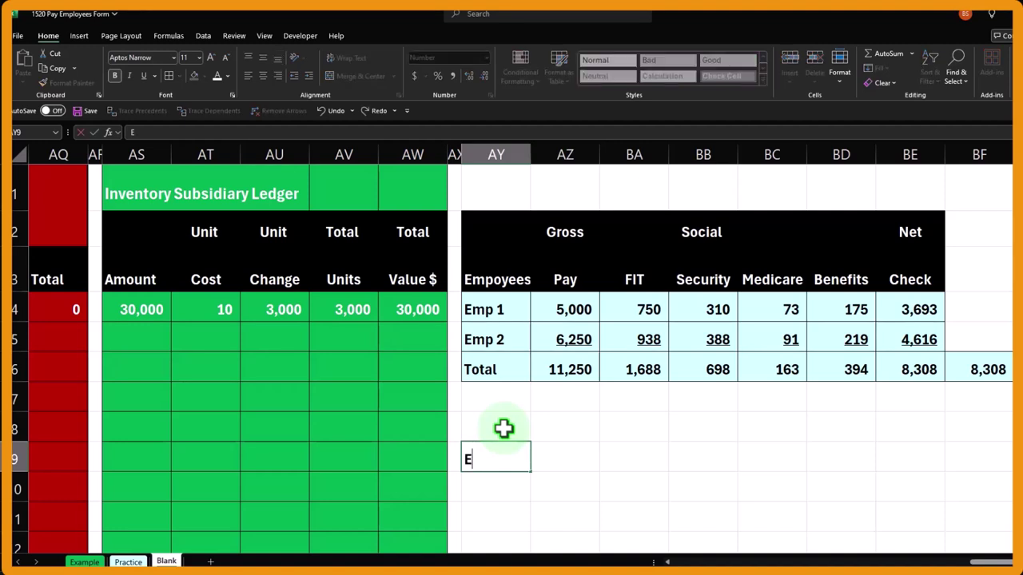
{"action": "type", "text": "mployer RTa"}
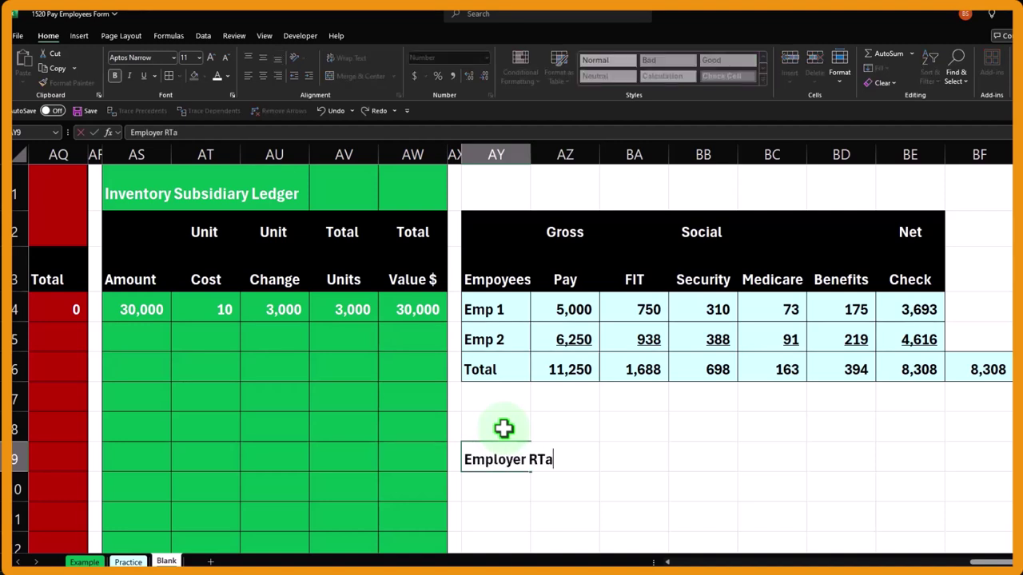
{"action": "key", "text": "BackSpace"}
{"action": "key", "text": "BackSpace"}
{"action": "key", "text": "BackSpace"}
{"action": "type", "text": "Tax"}
{"action": "key", "text": "BackSpace"}
{"action": "type", "text": "xes"}
{"action": "key", "text": "Return"}
Step: Link the new headings to the payroll headers: =BB2 and =BB3 for Social Security, =BC3 for Medicare
{"action": "key", "text": "Right"}
{"action": "key", "text": "Right"}
{"action": "key", "text": "Right"}
{"action": "key", "text": "Up"}
{"action": "key", "text": "Up"}
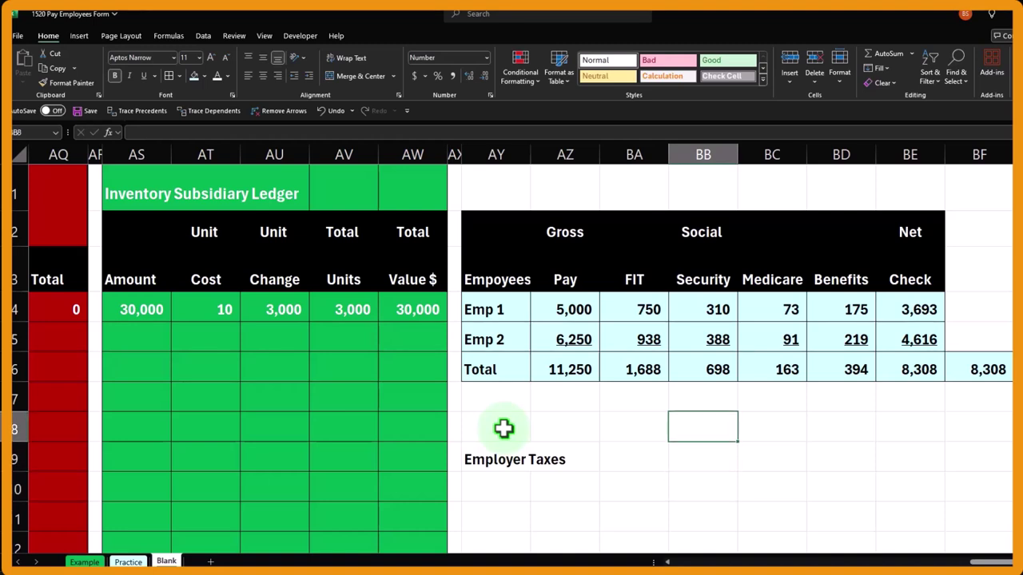
{"action": "type", "text": "="}
{"action": "key", "text": "Up"}
{"action": "key", "text": "Up"}
{"action": "key", "text": "Up"}
{"action": "key", "text": "Up"}
{"action": "key", "text": "Up"}
{"action": "key", "text": "Up"}
{"action": "key", "text": "Up"}
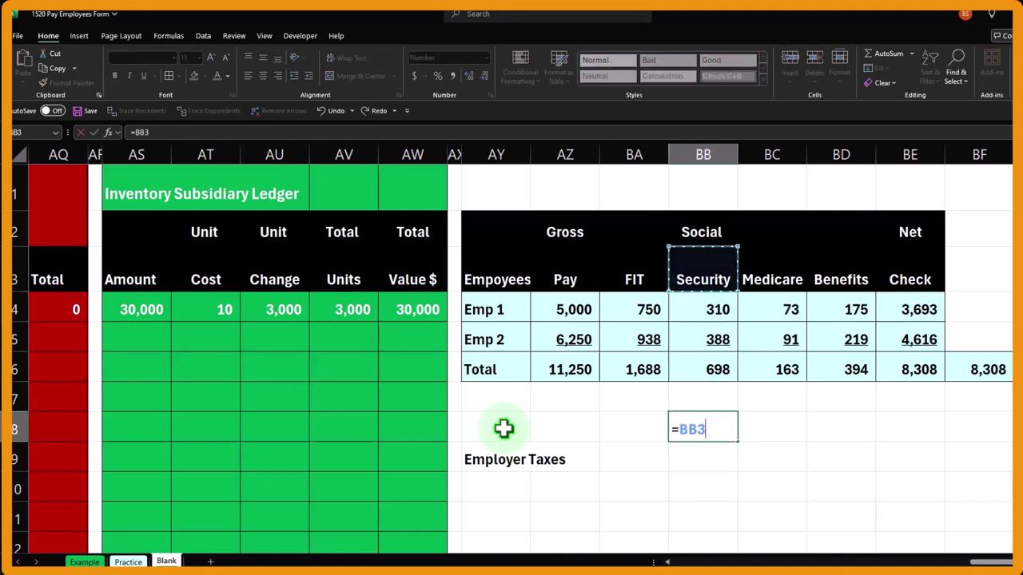
{"action": "key", "text": "Down"}
{"action": "key", "text": "Return"}
{"action": "type", "text": "+"}
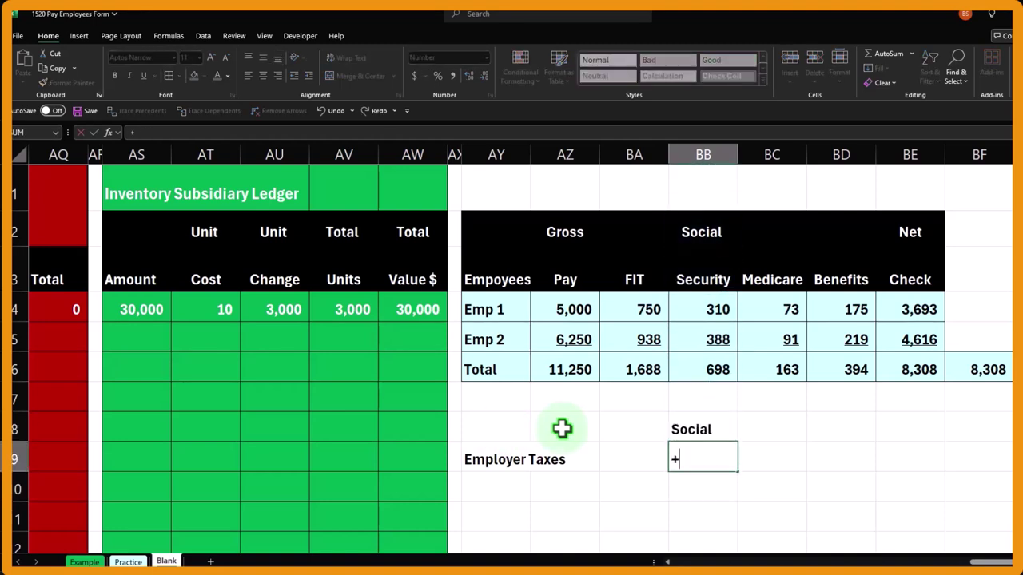
{"action": "key", "text": "Up"}
{"action": "key", "text": "Up"}
{"action": "key", "text": "Up"}
{"action": "key", "text": "Up"}
{"action": "key", "text": "Up"}
{"action": "key", "text": "Up"}
{"action": "key", "text": "Return"}
{"action": "key", "text": "Right"}
{"action": "key", "text": "Up"}
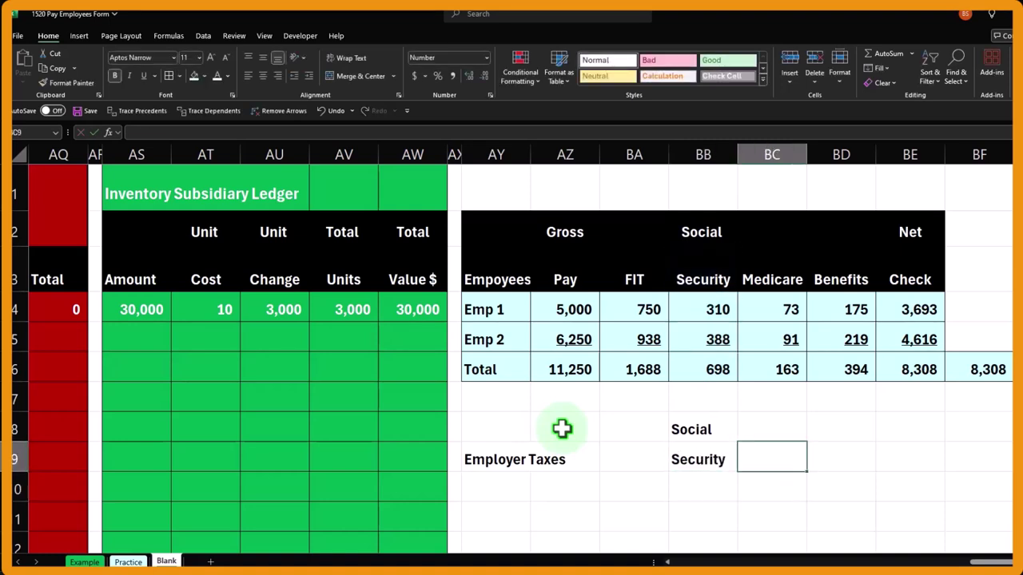
{"action": "type", "text": "="}
{"action": "key", "text": "Up"}
{"action": "key", "text": "Up"}
{"action": "key", "text": "Up"}
{"action": "key", "text": "Up"}
{"action": "key", "text": "Up"}
{"action": "key", "text": "Up"}
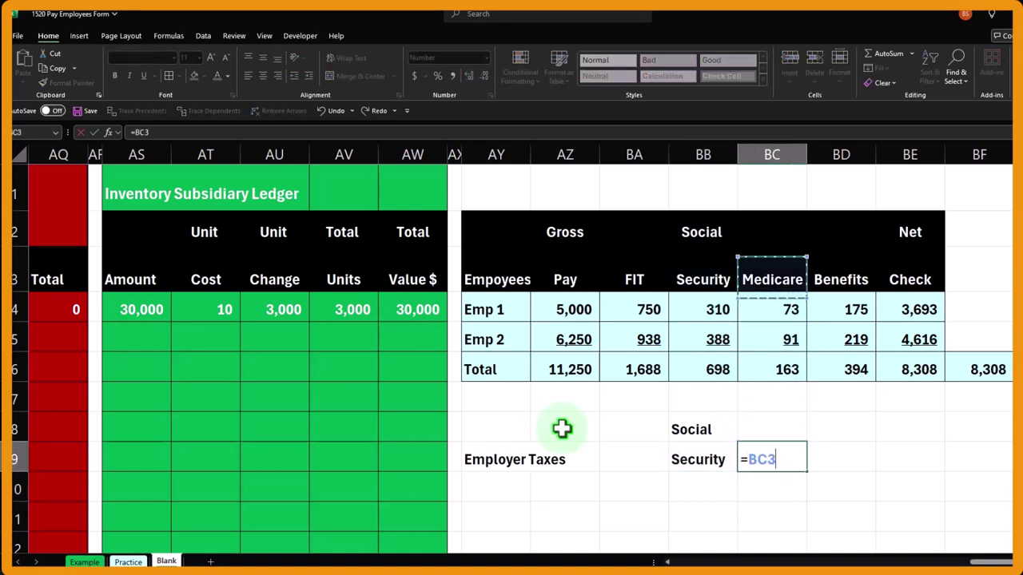
{"action": "key", "text": "Return"}
Step: Compare the new Social Security and Medicare headings with the payroll header formatting
{"action": "left_click", "coordinate": [702, 427]}
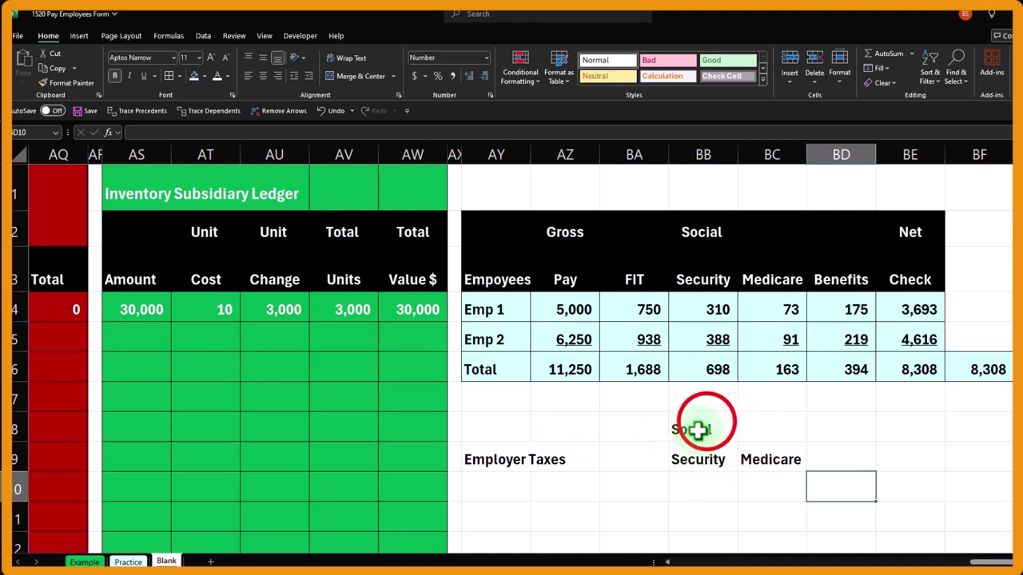
{"action": "left_click_drag", "start_coordinate": [732, 437], "coordinate": [765, 461]}
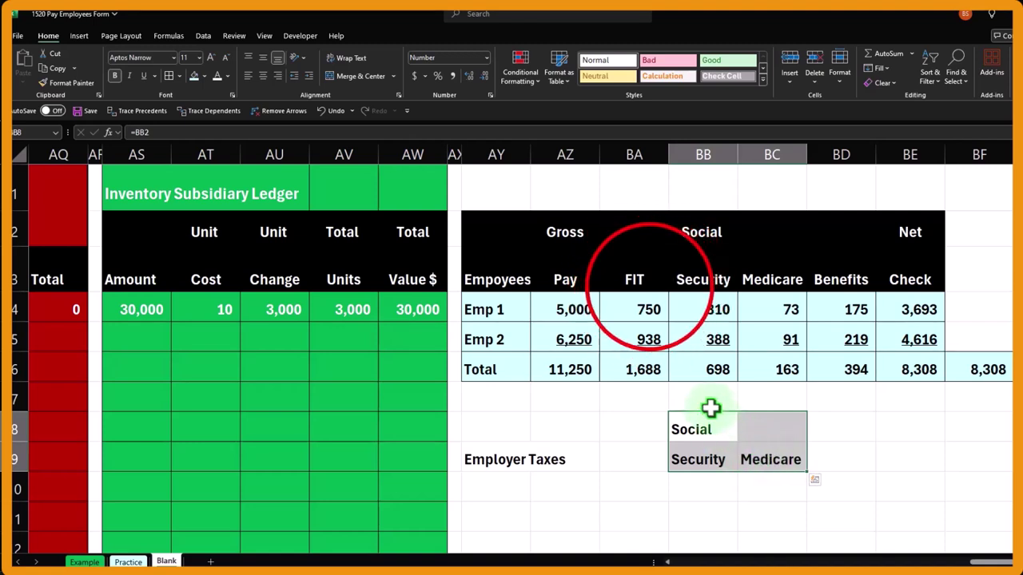
{"action": "left_click", "coordinate": [649, 286]}
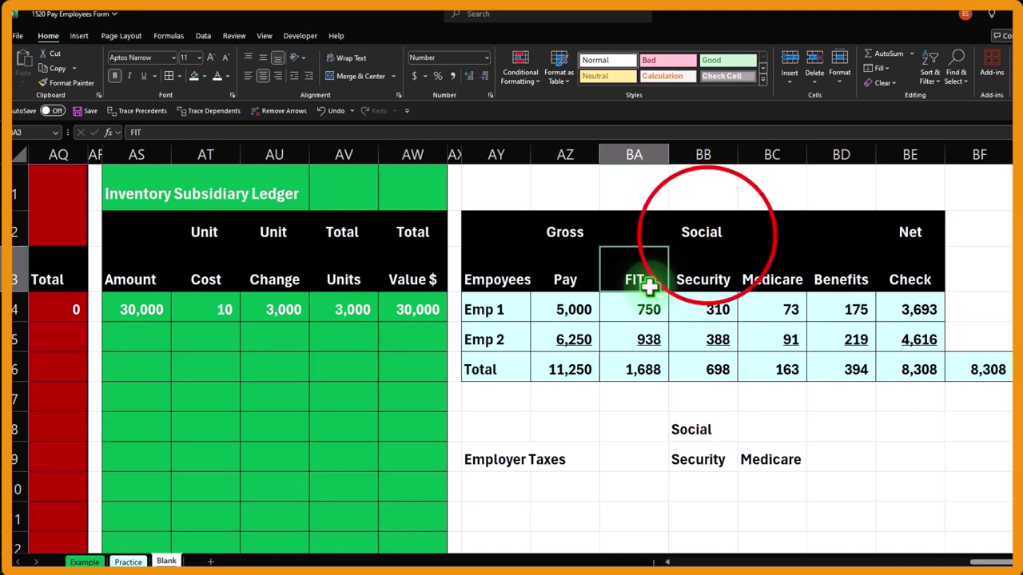
{"action": "left_click_drag", "start_coordinate": [701, 235], "coordinate": [755, 271]}
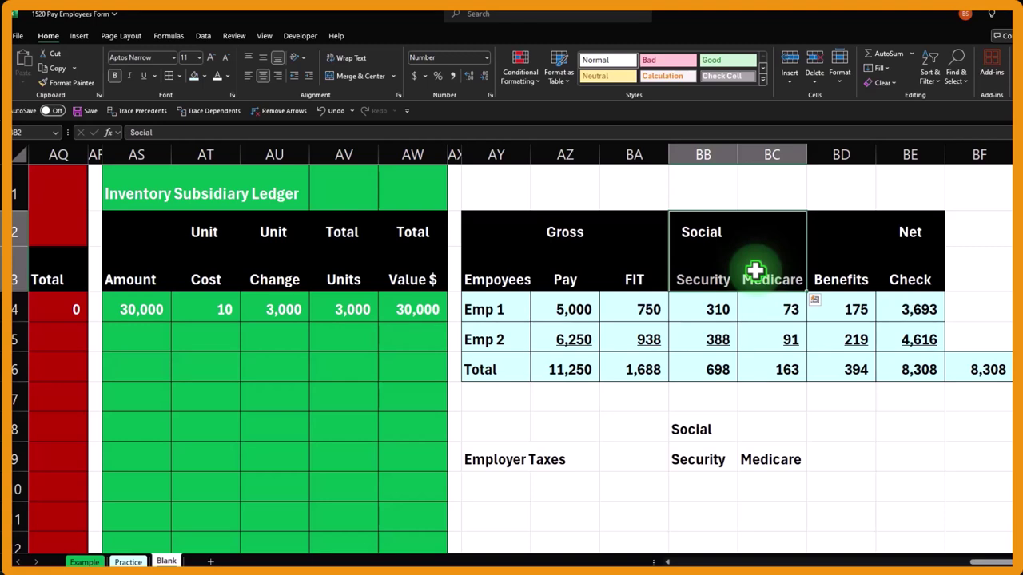
Step: Give the Social Security and Medicare headings (BB8:BC9) a black fill with white, centred text
{"action": "left_click", "coordinate": [722, 429]}
{"action": "left_click_drag", "start_coordinate": [722, 429], "coordinate": [749, 455]}
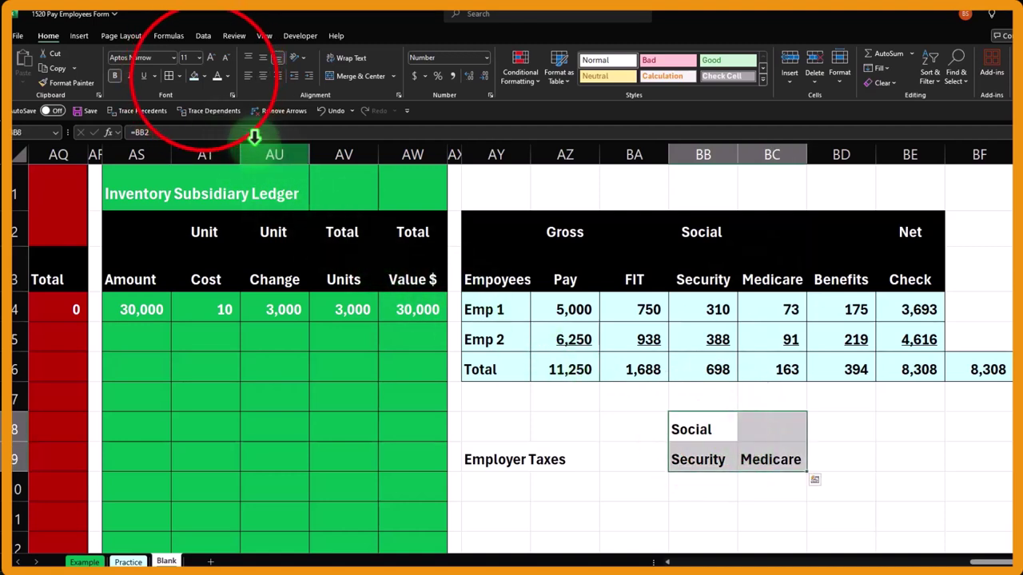
{"action": "left_click", "coordinate": [204, 76]}
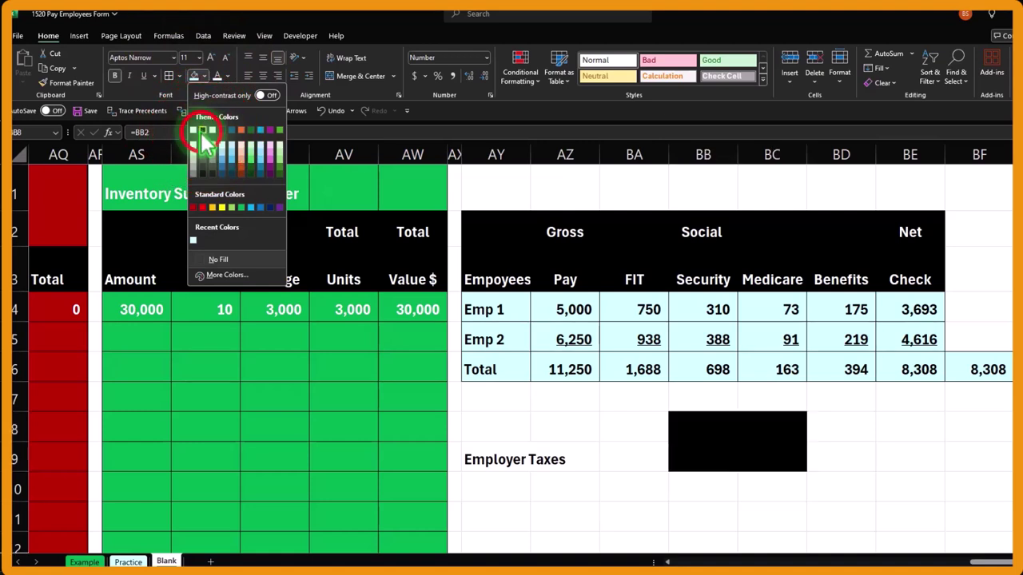
{"action": "left_click", "coordinate": [202, 139]}
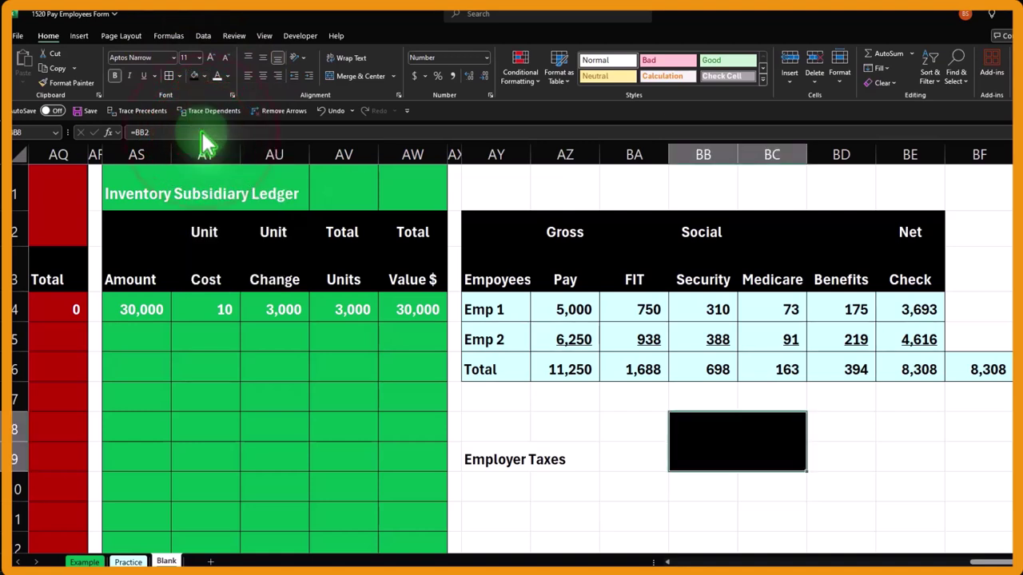
{"action": "left_click", "coordinate": [217, 78]}
{"action": "left_click", "coordinate": [262, 76]}
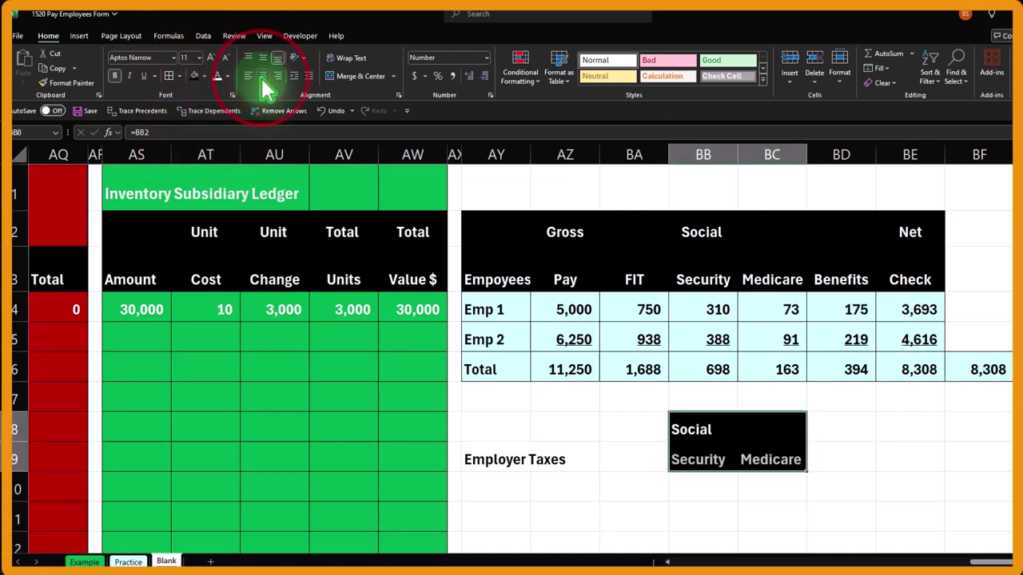
Step: Fill the Employer Taxes label cells AY8:BA9 with black
{"action": "left_click_drag", "start_coordinate": [484, 423], "coordinate": [610, 450]}
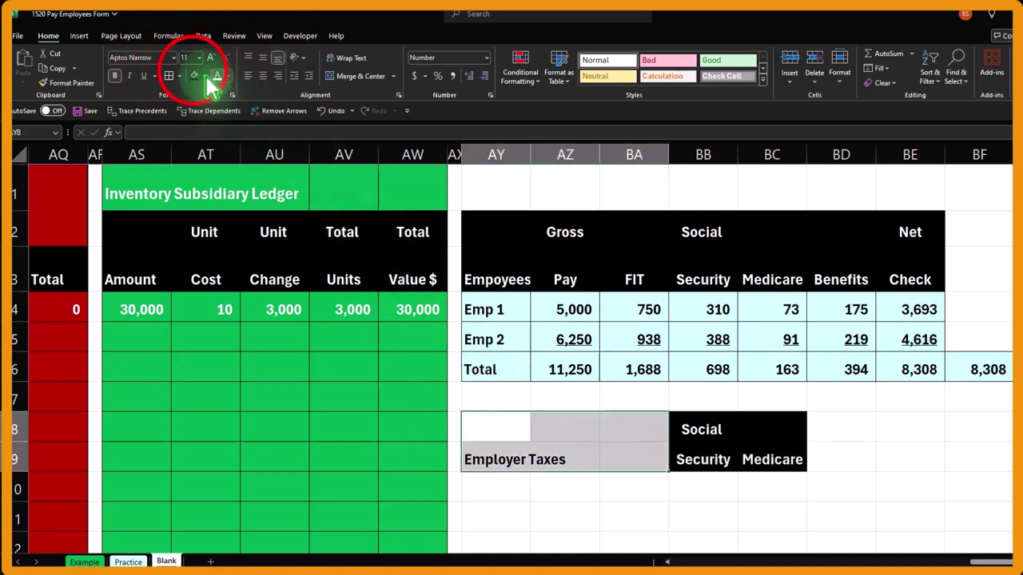
{"action": "left_click", "coordinate": [195, 77]}
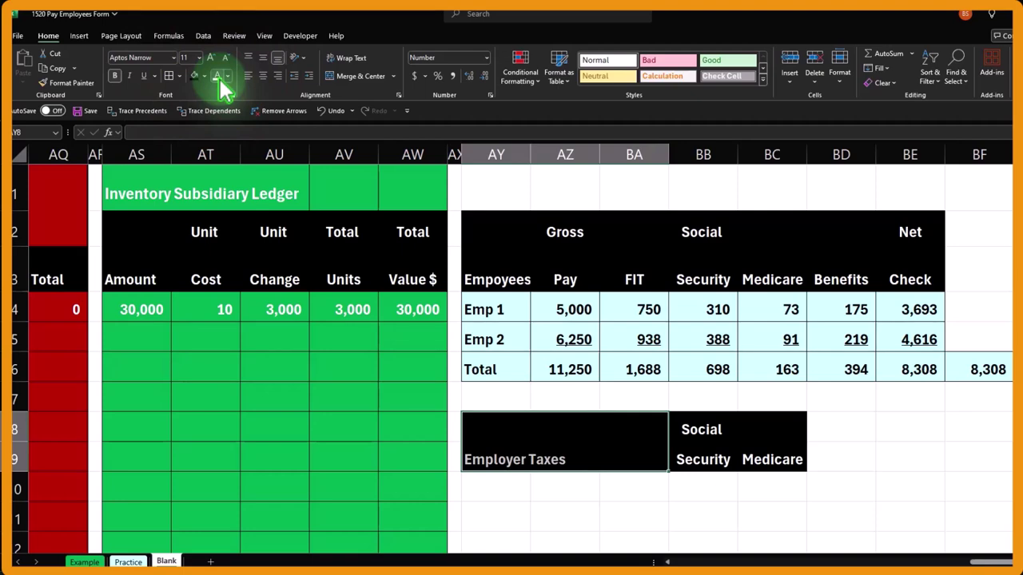
{"action": "left_click", "coordinate": [512, 489]}
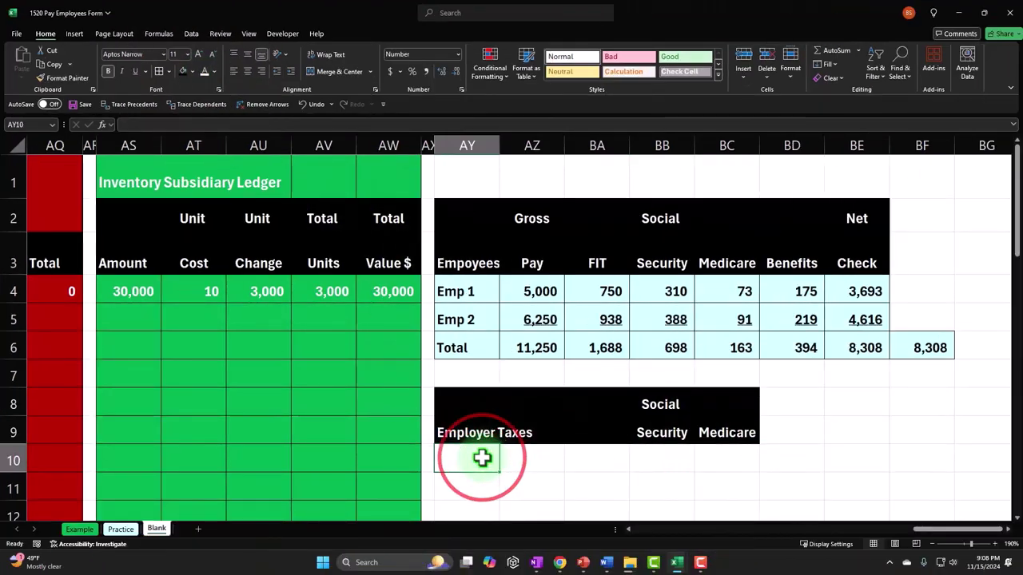
Step: Link the Employer Taxes row labels to the payroll's Emp 1, Emp 2 and Total labels
{"action": "type", "text": "="}
{"action": "key", "text": "Up"}
{"action": "key", "text": "Up"}
{"action": "key", "text": "Up"}
{"action": "key", "text": "Up"}
{"action": "key", "text": "Up"}
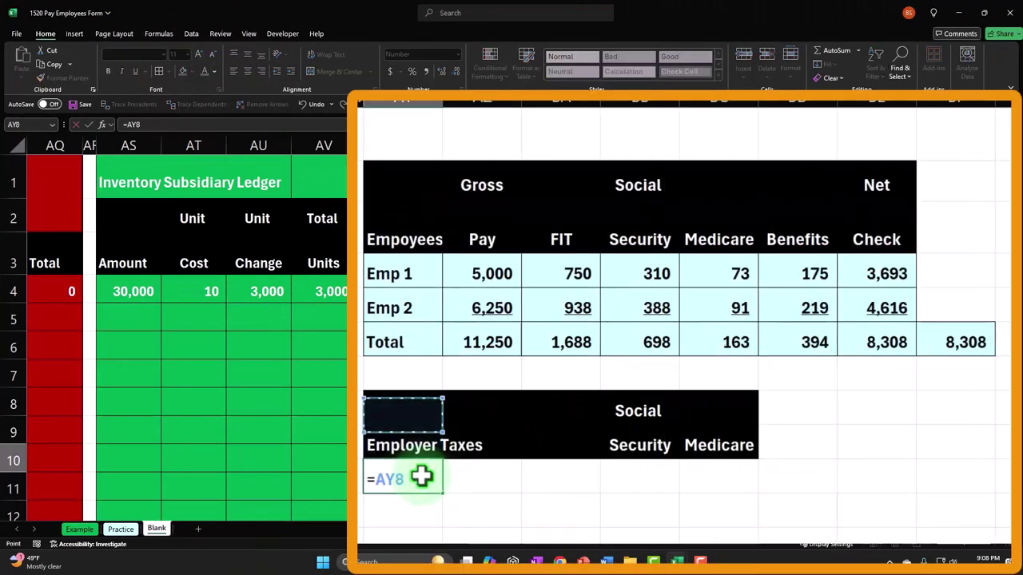
{"action": "key", "text": "Up"}
{"action": "key", "text": "Return"}
{"action": "type", "text": "+"}
{"action": "key", "text": "Up"}
{"action": "key", "text": "Up"}
{"action": "key", "text": "Up"}
{"action": "key", "text": "Up"}
{"action": "key", "text": "Up"}
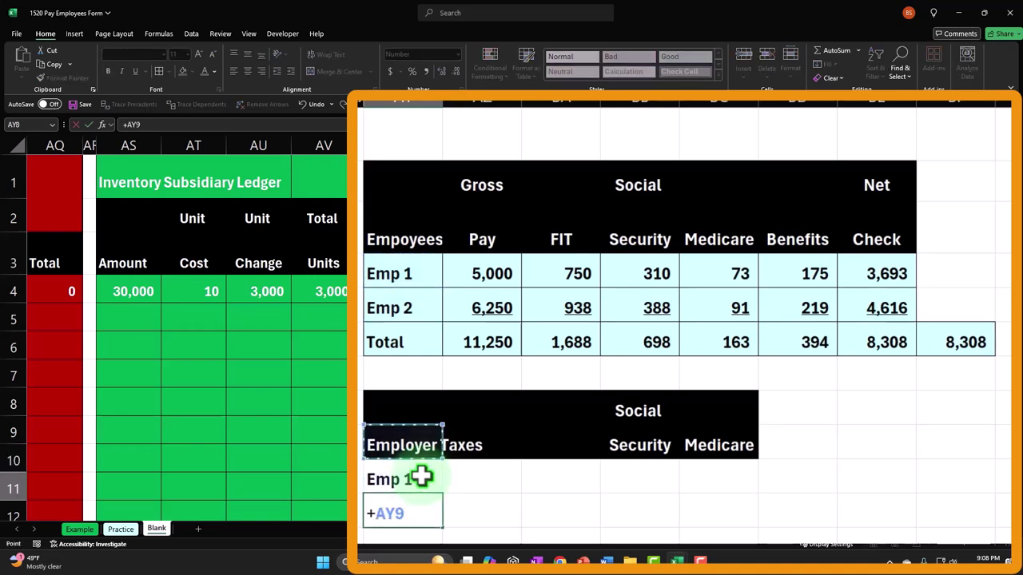
{"action": "key", "text": "Up"}
{"action": "key", "text": "Return"}
{"action": "type", "text": "+"}
{"action": "key", "text": "Up"}
{"action": "key", "text": "Up"}
{"action": "key", "text": "Up"}
{"action": "key", "text": "Up"}
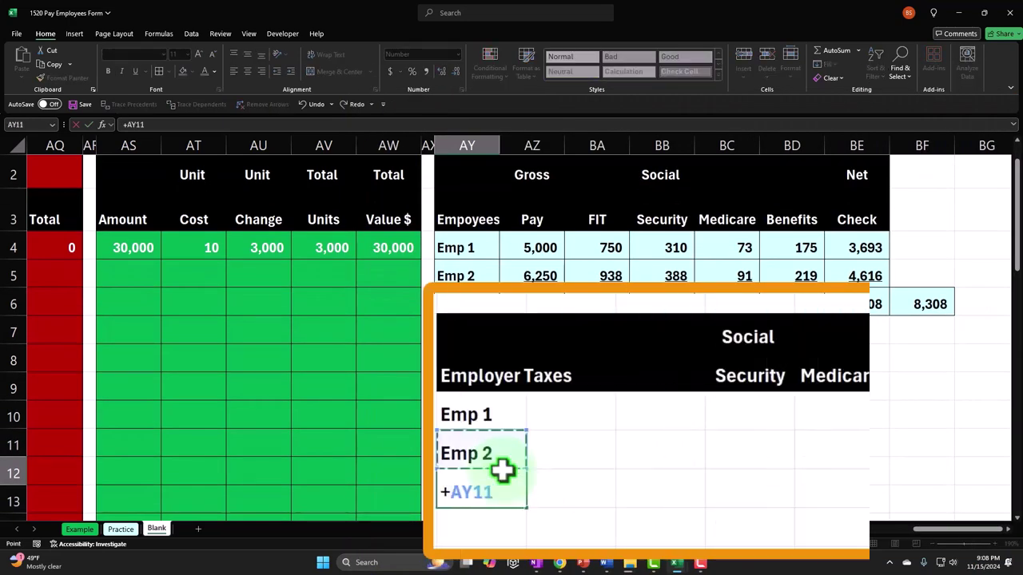
{"action": "key", "text": "Up"}
{"action": "key", "text": "Up"}
{"action": "key", "text": "Return"}
Step: Link the Emp 1 and Emp 2 Social Security cells to the payroll amounts 310 and 388
{"action": "key", "text": "Right"}
{"action": "key", "text": "Right"}
{"action": "key", "text": "Right"}
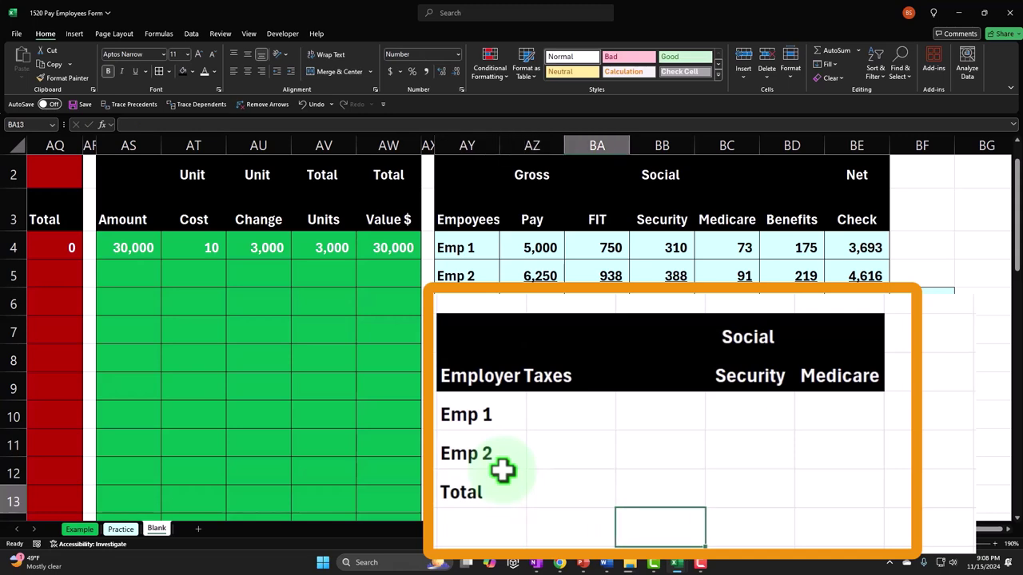
{"action": "key", "text": "Up"}
{"action": "key", "text": "Up"}
{"action": "key", "text": "Up"}
{"action": "key", "text": "Up"}
{"action": "key", "text": "Down"}
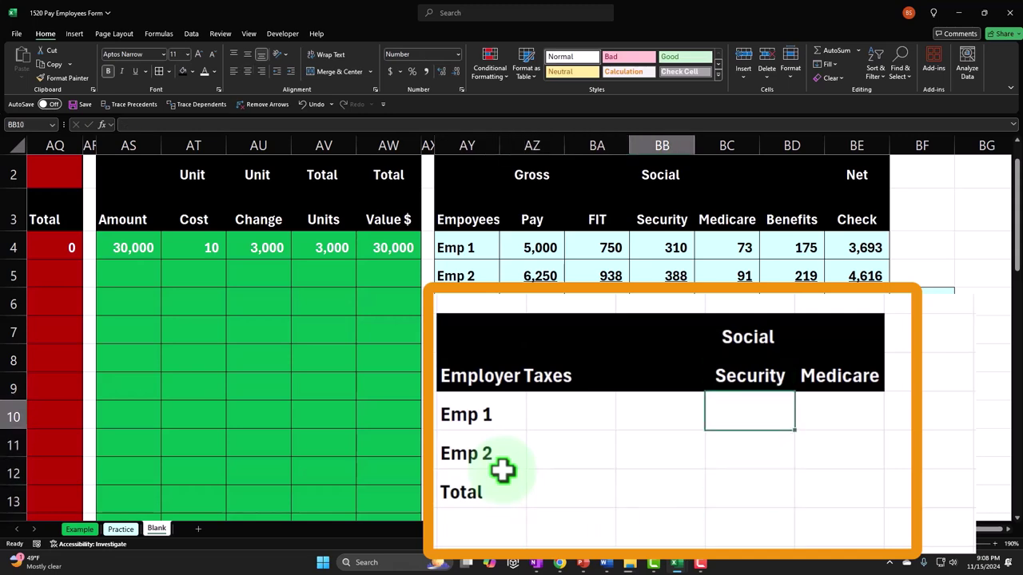
{"action": "type", "text": "="}
{"action": "key", "text": "Up"}
{"action": "key", "text": "Up"}
{"action": "key", "text": "Up"}
{"action": "key", "text": "Up"}
{"action": "key", "text": "Up"}
{"action": "key", "text": "Up"}
{"action": "key", "text": "Return"}
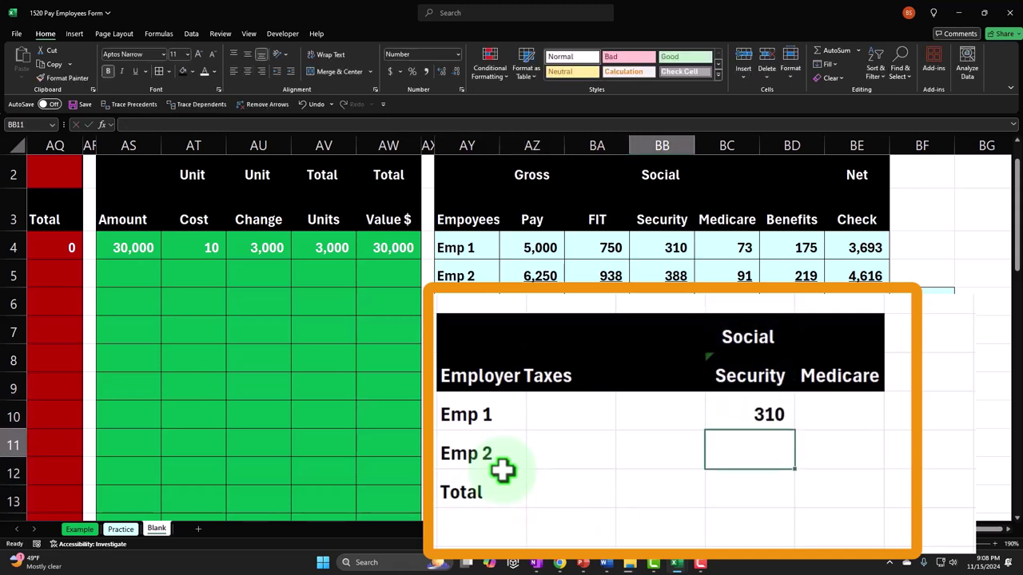
{"action": "type", "text": "="}
{"action": "key", "text": "Up"}
{"action": "key", "text": "Up"}
{"action": "key", "text": "Up"}
{"action": "key", "text": "Up"}
{"action": "key", "text": "Up"}
{"action": "key", "text": "Up"}
{"action": "key", "text": "Return"}
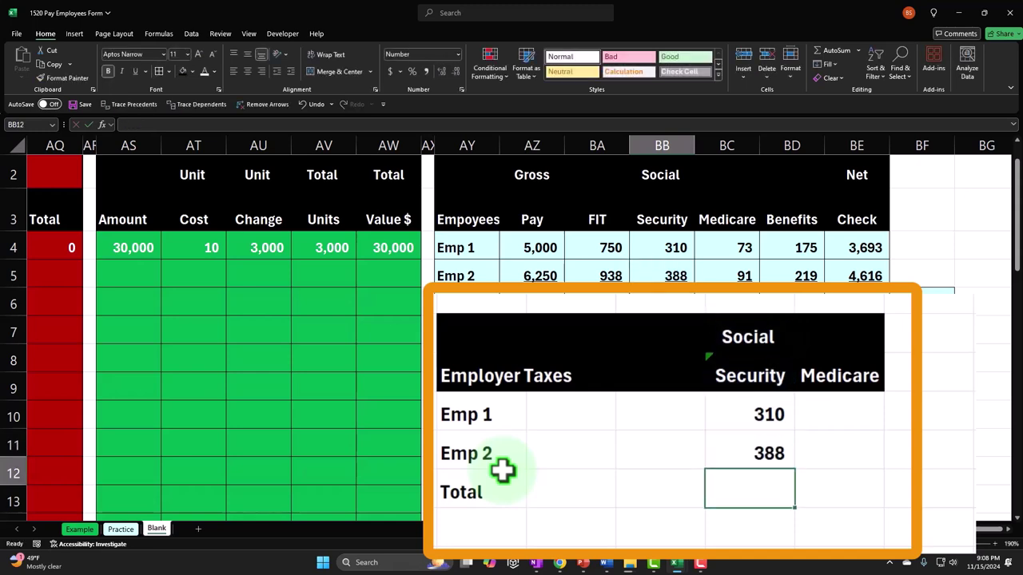
Step: Link the Emp 1 and Emp 2 Medicare cells to the payroll amounts 73 and 91, then select BB11:BC11
{"action": "key", "text": "Right"}
{"action": "key", "text": "Up"}
{"action": "key", "text": "Up"}
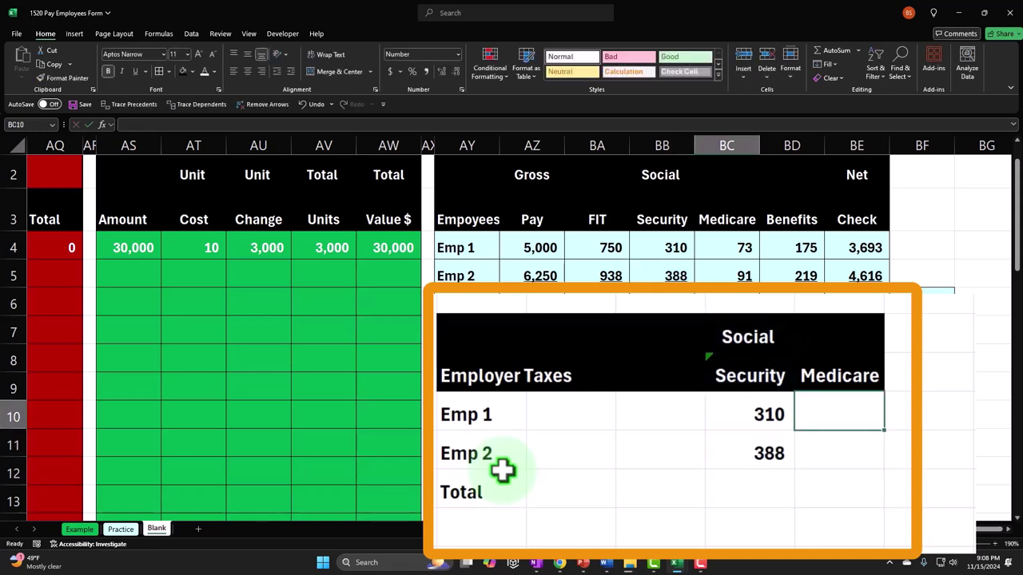
{"action": "type", "text": "="}
{"action": "key", "text": "Up"}
{"action": "key", "text": "Up"}
{"action": "key", "text": "Up"}
{"action": "key", "text": "Up"}
{"action": "key", "text": "Up"}
{"action": "key", "text": "Up"}
{"action": "key", "text": "Up"}
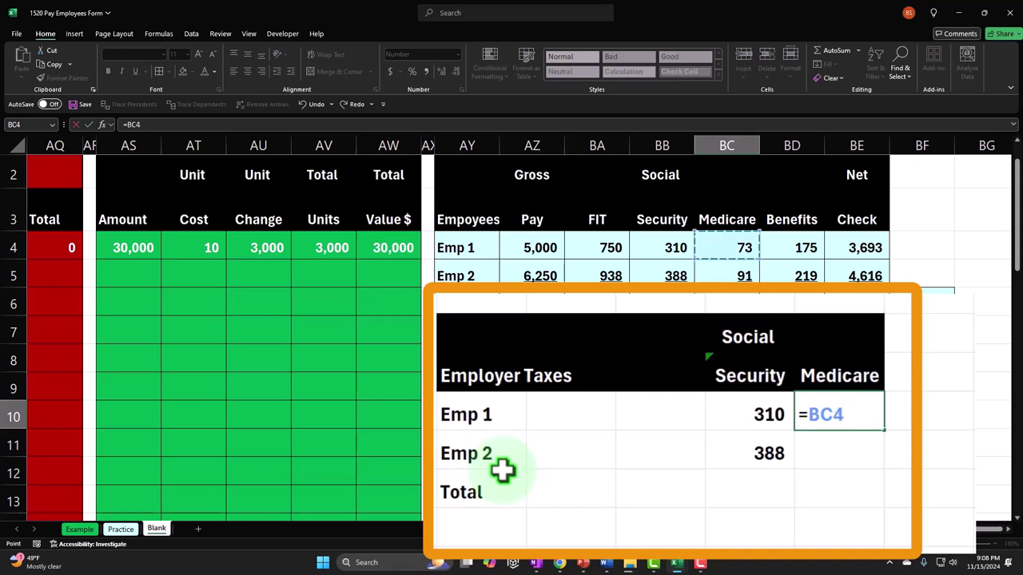
{"action": "key", "text": "Down"}
{"action": "key", "text": "Return"}
{"action": "type", "text": "+"}
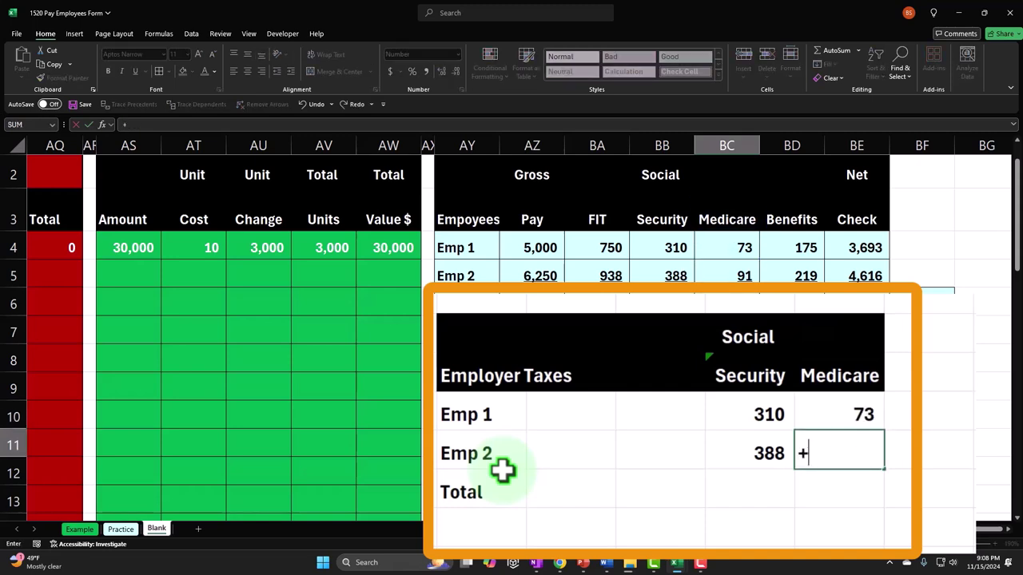
{"action": "key", "text": "Up"}
{"action": "key", "text": "Up"}
{"action": "key", "text": "Up"}
{"action": "key", "text": "Up"}
{"action": "key", "text": "Up"}
{"action": "key", "text": "Up"}
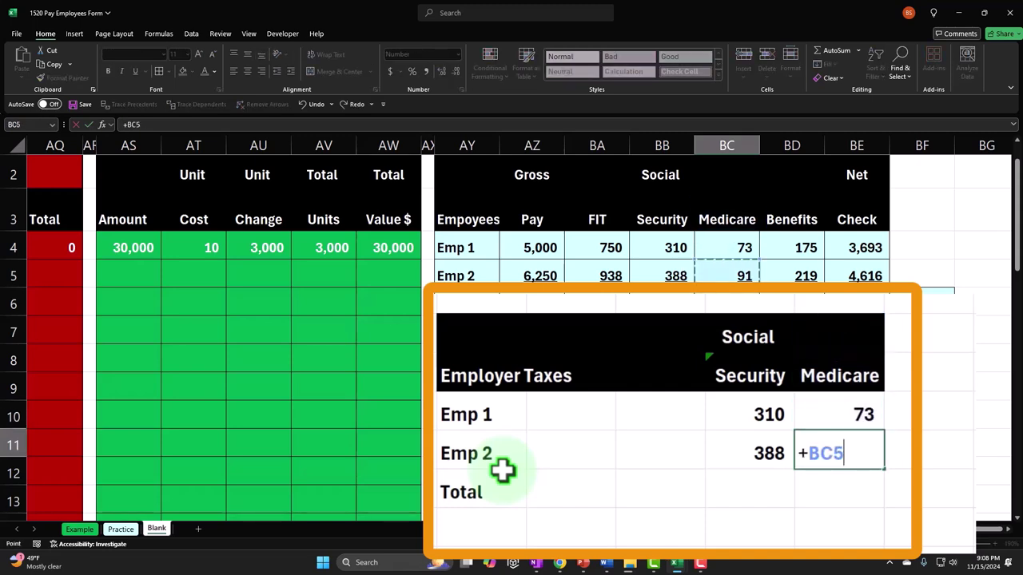
{"action": "key", "text": "Return"}
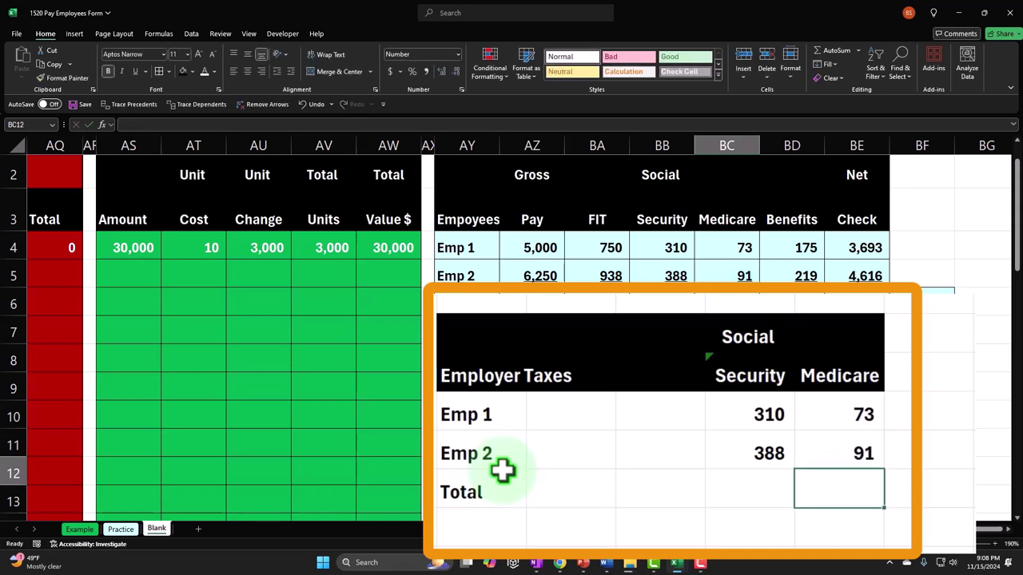
{"action": "key", "text": "Up"}
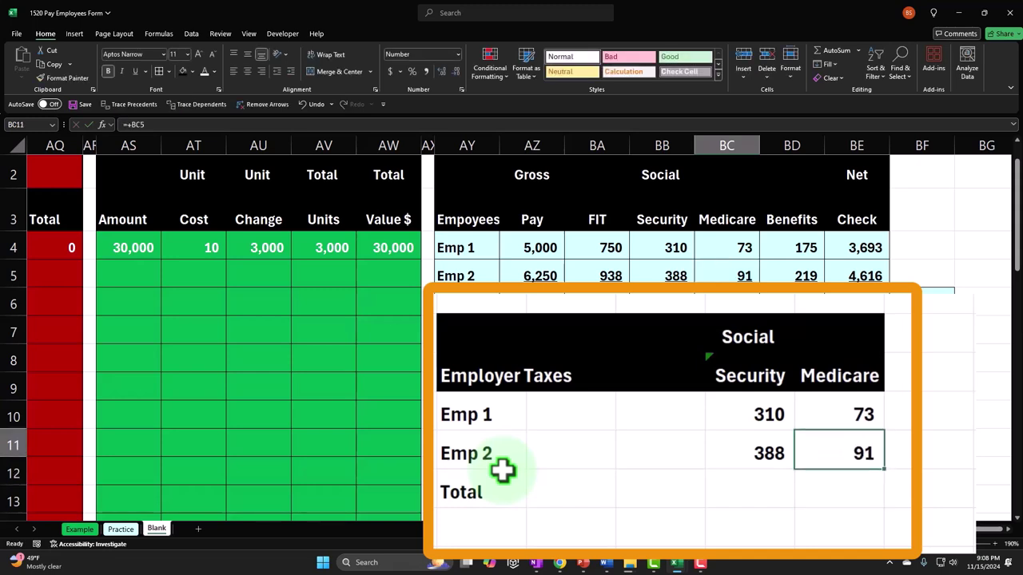
{"action": "key", "text": "shift+Left"}
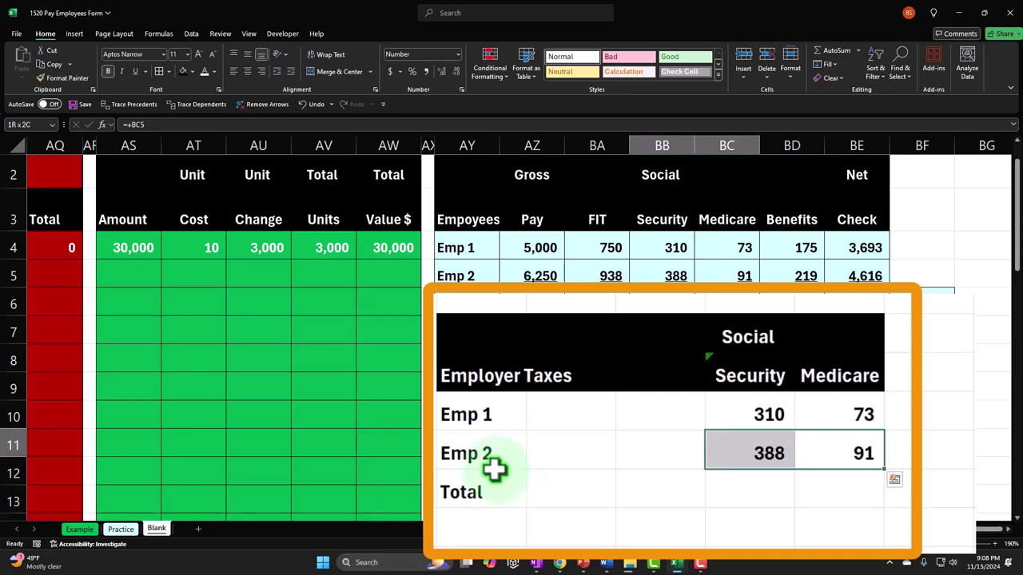
Step: Underline the Emp 2 amounts and total the Social Security (698) and Medicare (163) columns
{"action": "left_click", "coordinate": [142, 77]}
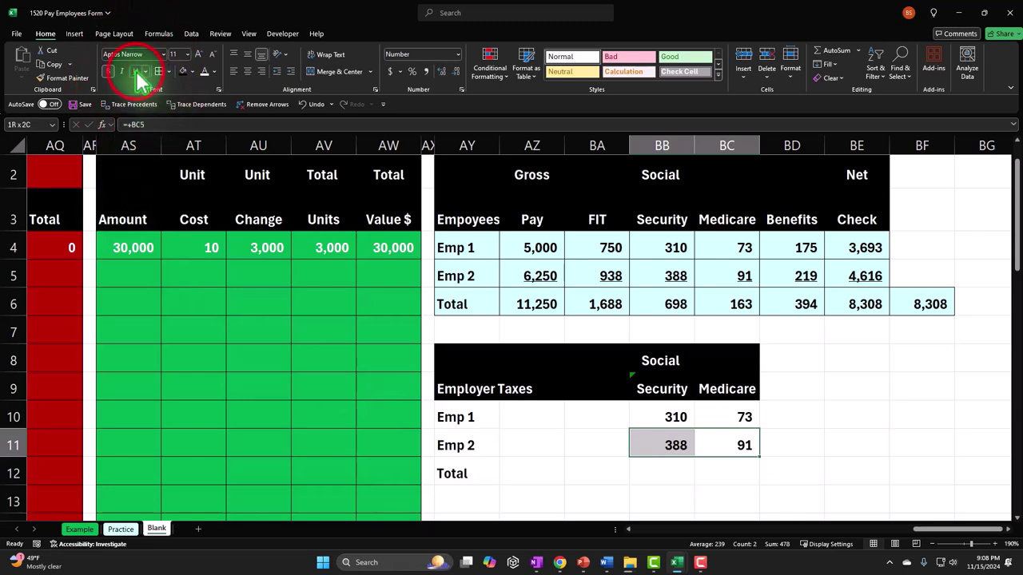
{"action": "left_click", "coordinate": [663, 474]}
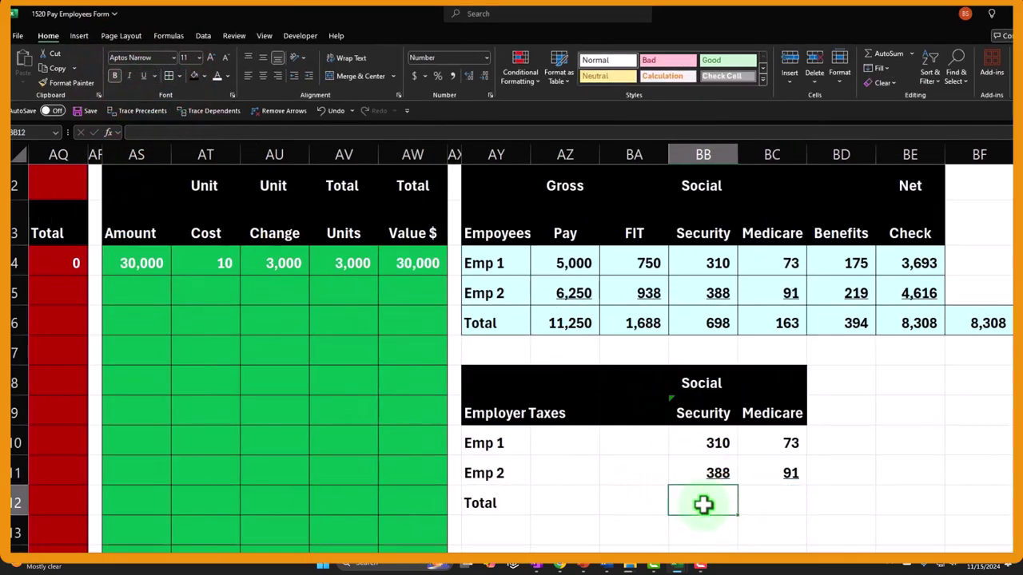
{"action": "double_click", "coordinate": [703, 504]}
{"action": "type", "text": "=sum"}
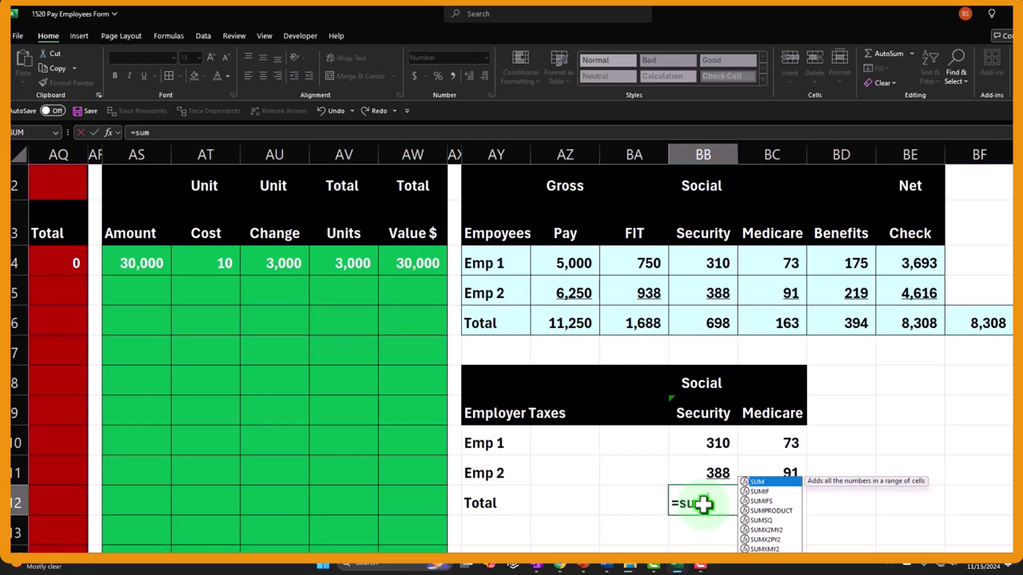
{"action": "type", "text": "("}
{"action": "key", "text": "Up"}
{"action": "key", "text": "Up"}
{"action": "key", "text": "shift+Down"}
{"action": "key", "text": "Return"}
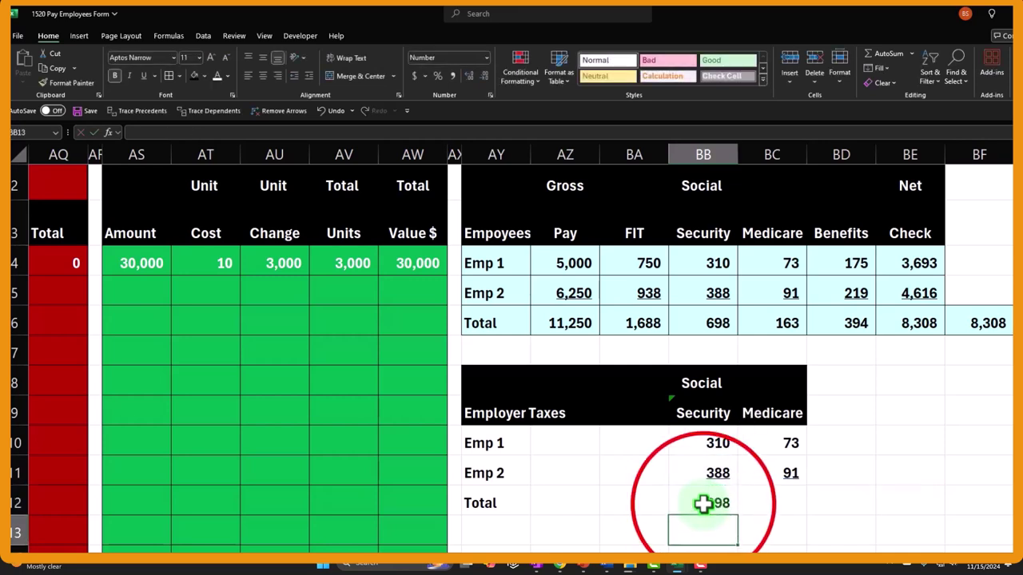
{"action": "left_click", "coordinate": [702, 504]}
{"action": "left_click_drag", "start_coordinate": [737, 512], "coordinate": [812, 518]}
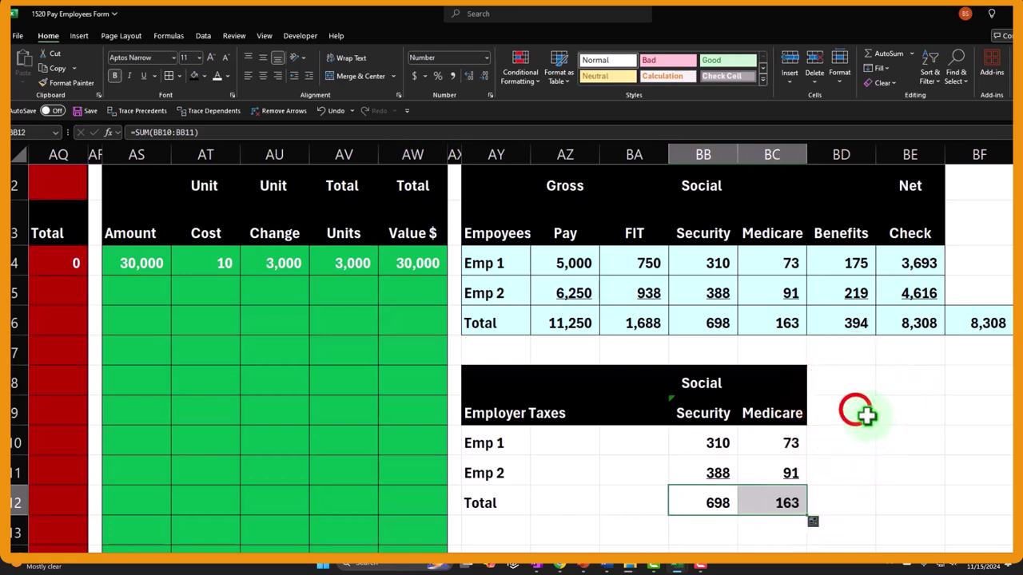
Step: Add a Total column heading with row sums of 383 for Emp 1 and 478 for Emp 2
{"action": "left_click", "coordinate": [856, 410]}
{"action": "type", "text": "Tot"}
{"action": "key", "text": "BackSpace"}
{"action": "key", "text": "BackSpace"}
{"action": "key", "text": "BackSpace"}
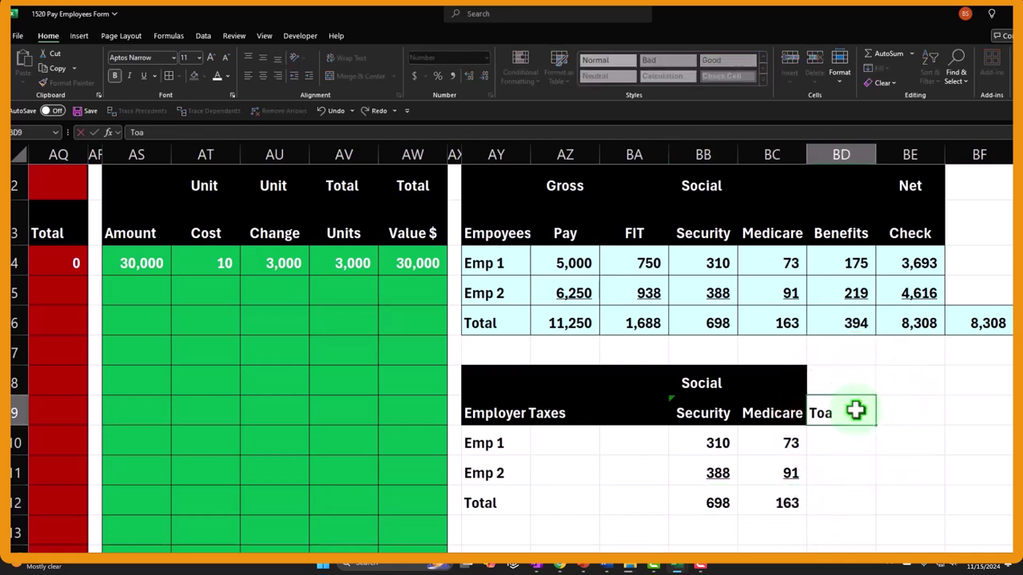
{"action": "type", "text": "To"}
{"action": "key", "text": "Return"}
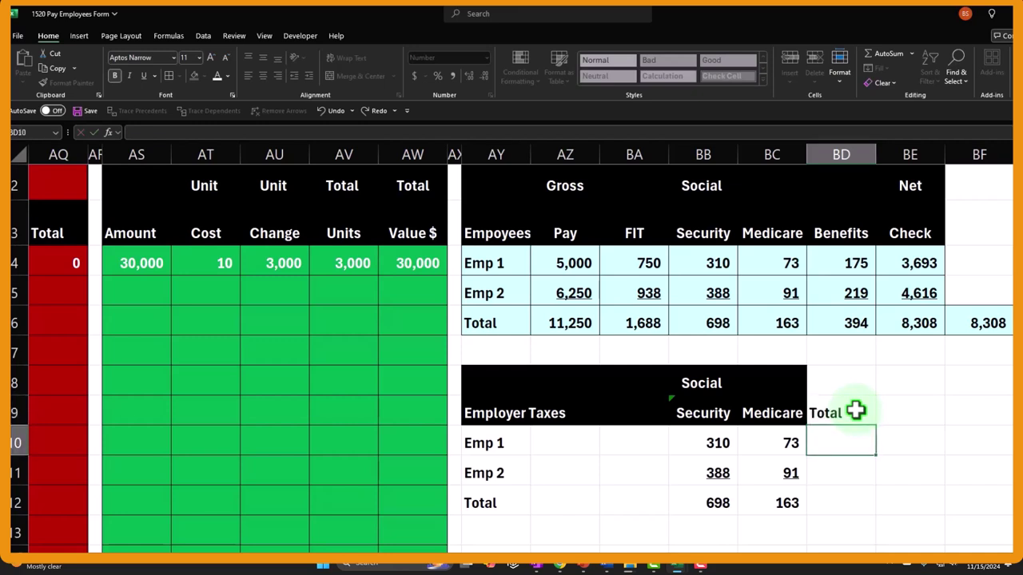
{"action": "type", "text": "=sum("}
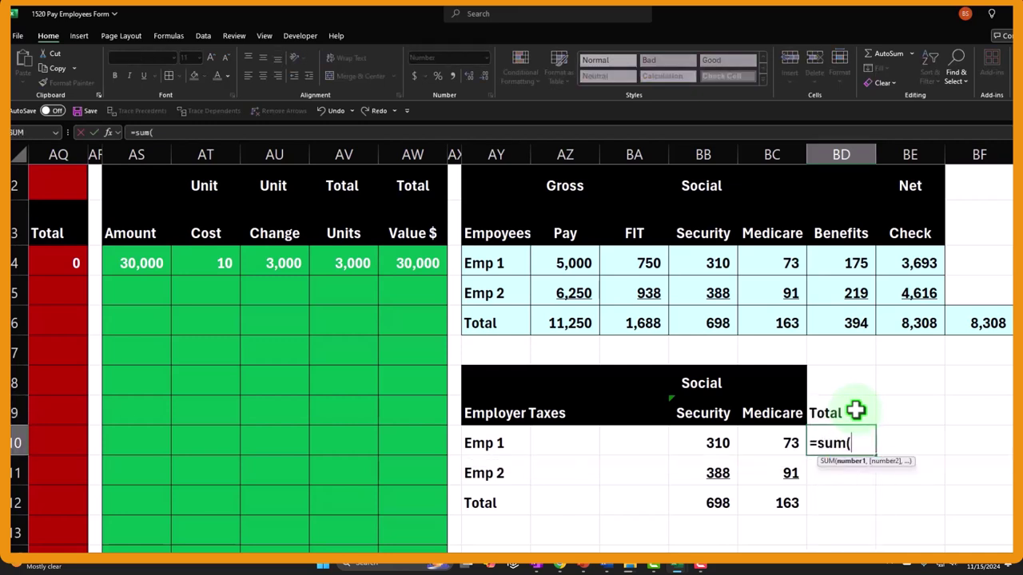
{"action": "key", "text": "Left"}
{"action": "key", "text": "shift+Left"}
{"action": "key", "text": "Return"}
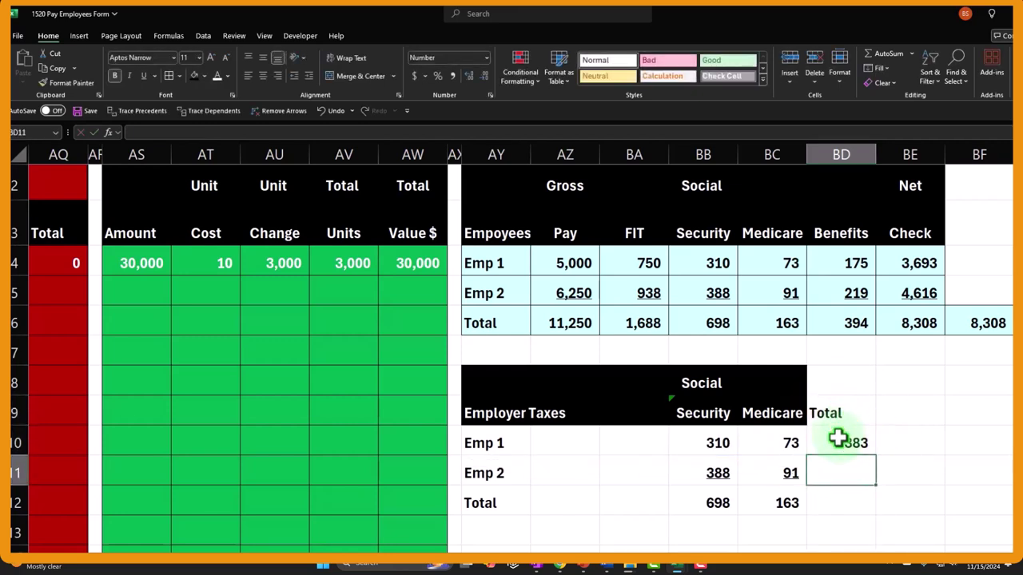
{"action": "left_click", "coordinate": [841, 438]}
{"action": "left_click", "coordinate": [871, 451]}
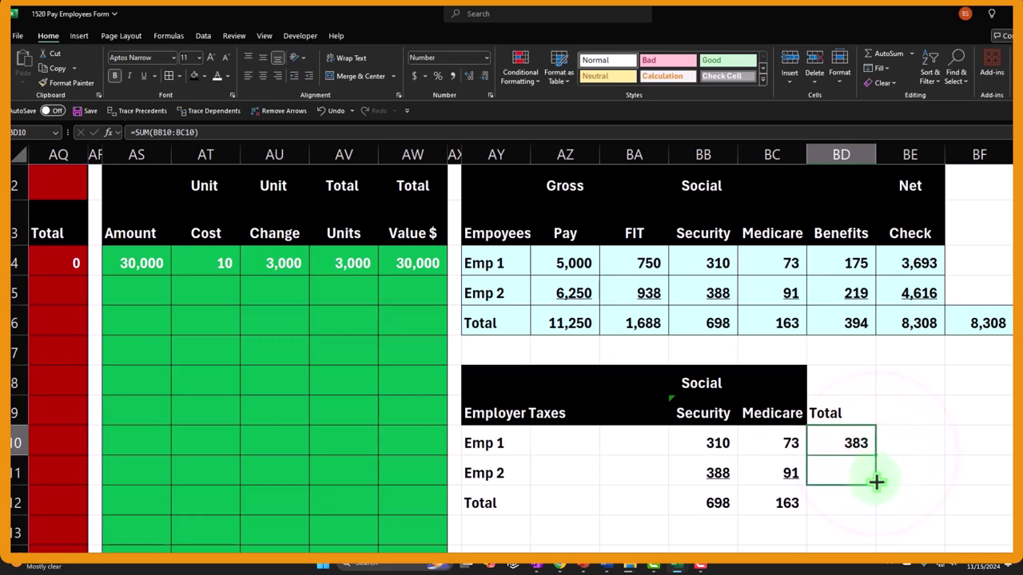
{"action": "left_click_drag", "start_coordinate": [876, 456], "coordinate": [859, 478]}
Step: Sum the Total column into a grand total of 861
{"action": "left_click", "coordinate": [856, 499]}
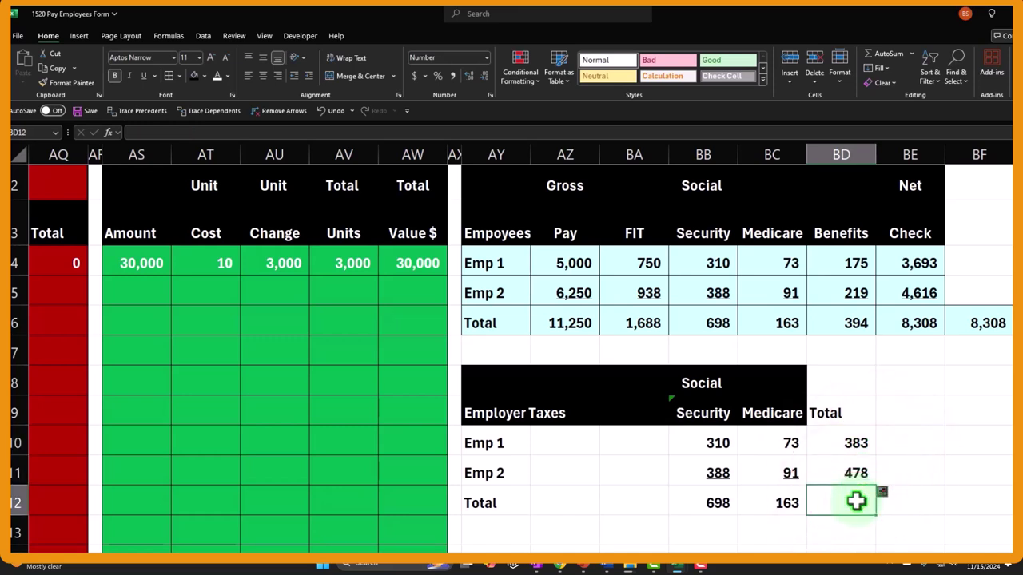
{"action": "type", "text": "=sum("}
{"action": "key", "text": "shift+Up"}
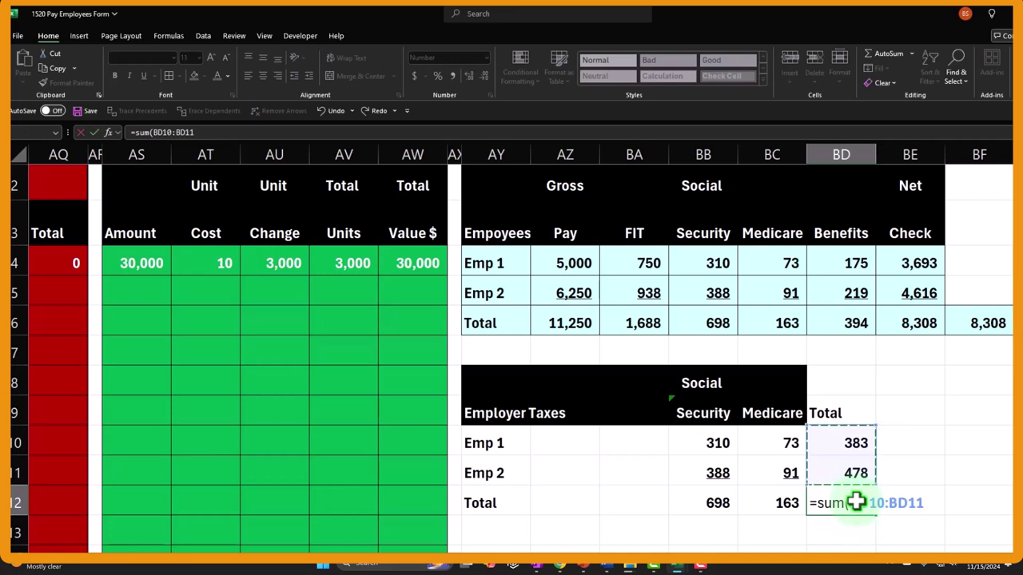
{"action": "key", "text": "Return"}
{"action": "left_click", "coordinate": [849, 392]}
{"action": "left_click_drag", "start_coordinate": [849, 393], "coordinate": [845, 403]}
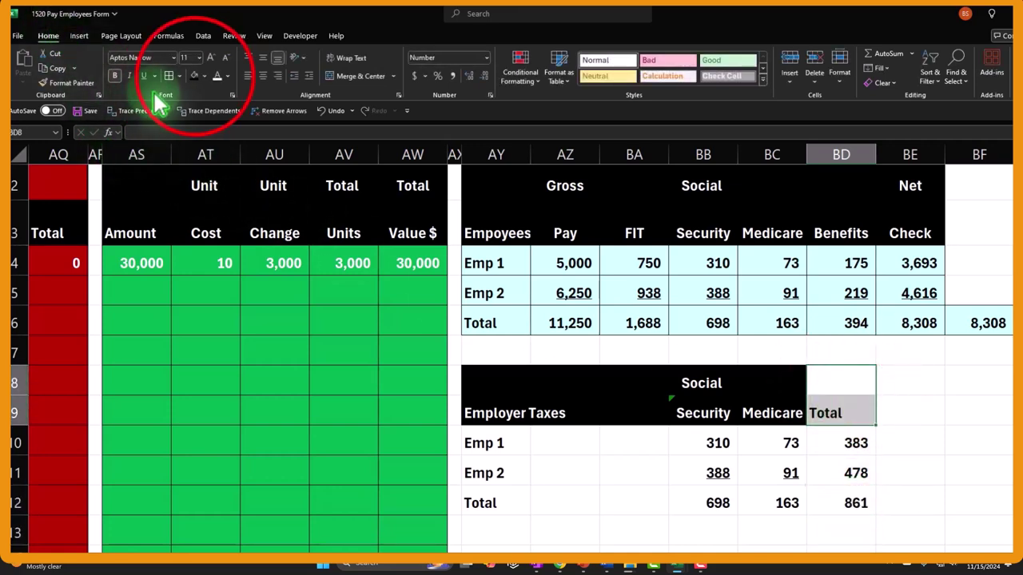
Step: Make the Total heading white on black and give the Emp 1 through Total rows light cyan fill with borders
{"action": "left_click", "coordinate": [195, 76]}
{"action": "left_click", "coordinate": [227, 76]}
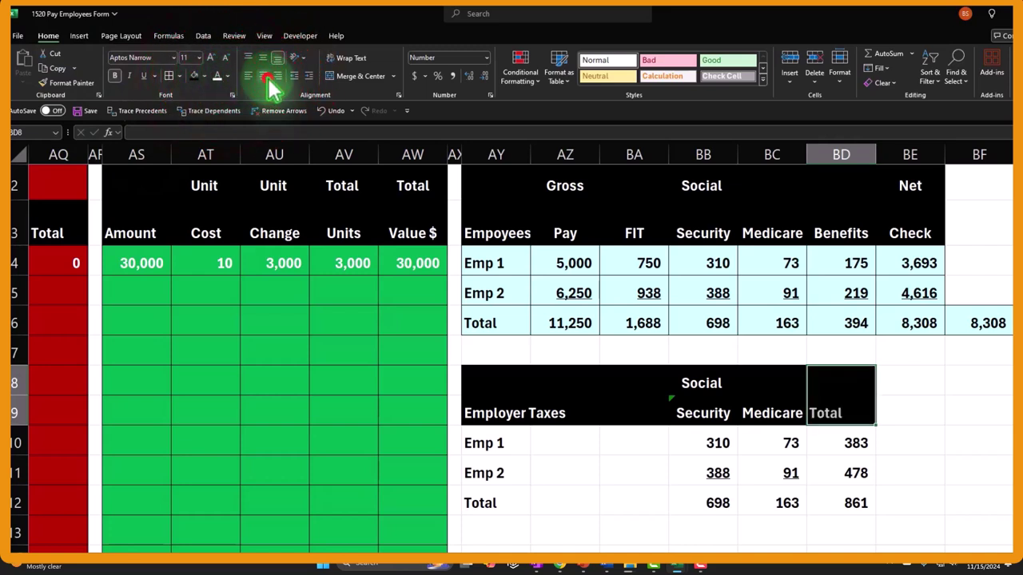
{"action": "left_click", "coordinate": [496, 442]}
{"action": "left_click_drag", "start_coordinate": [495, 442], "coordinate": [833, 502]}
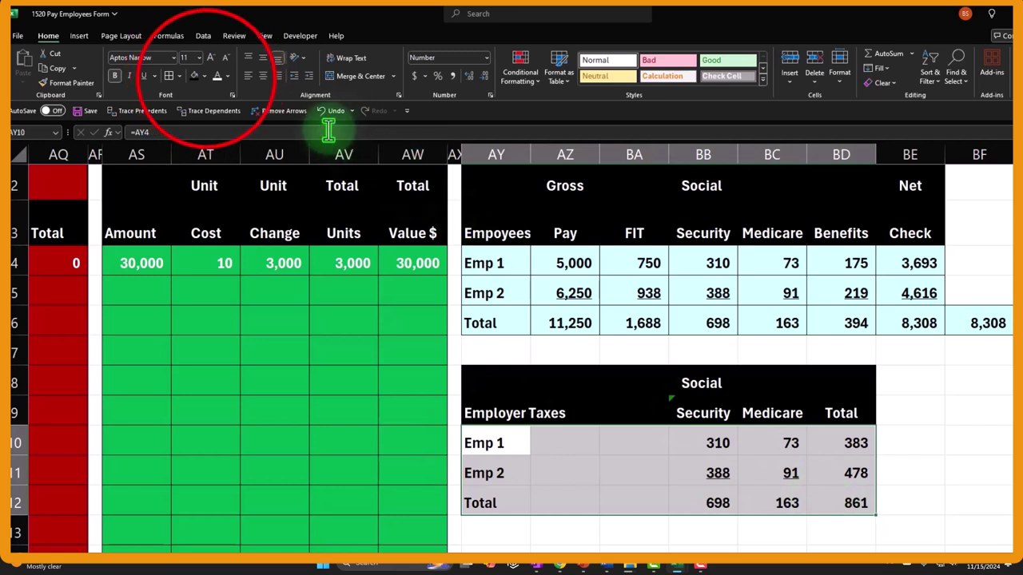
{"action": "left_click", "coordinate": [203, 76]}
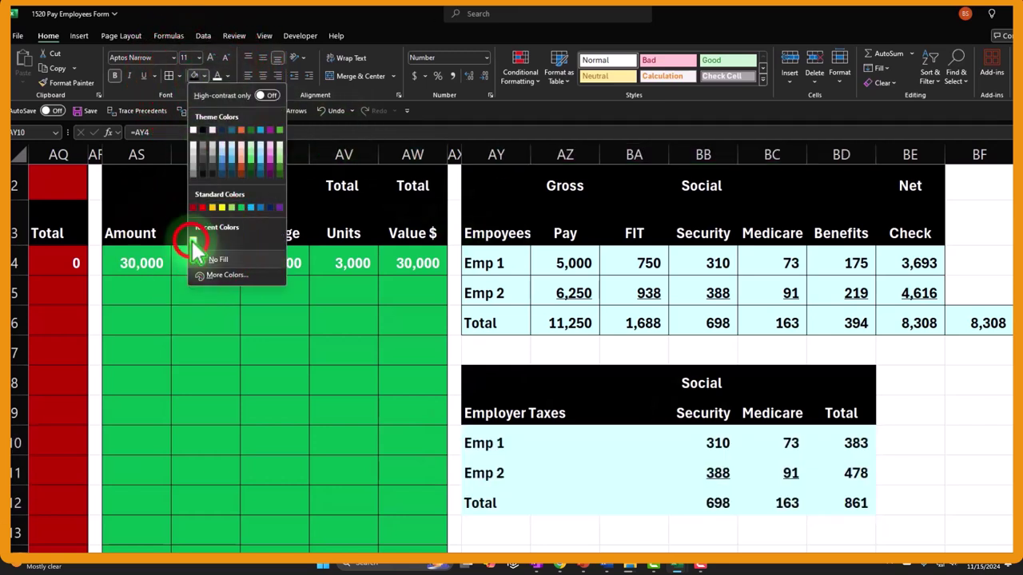
{"action": "left_click", "coordinate": [193, 240]}
{"action": "left_click", "coordinate": [169, 76]}
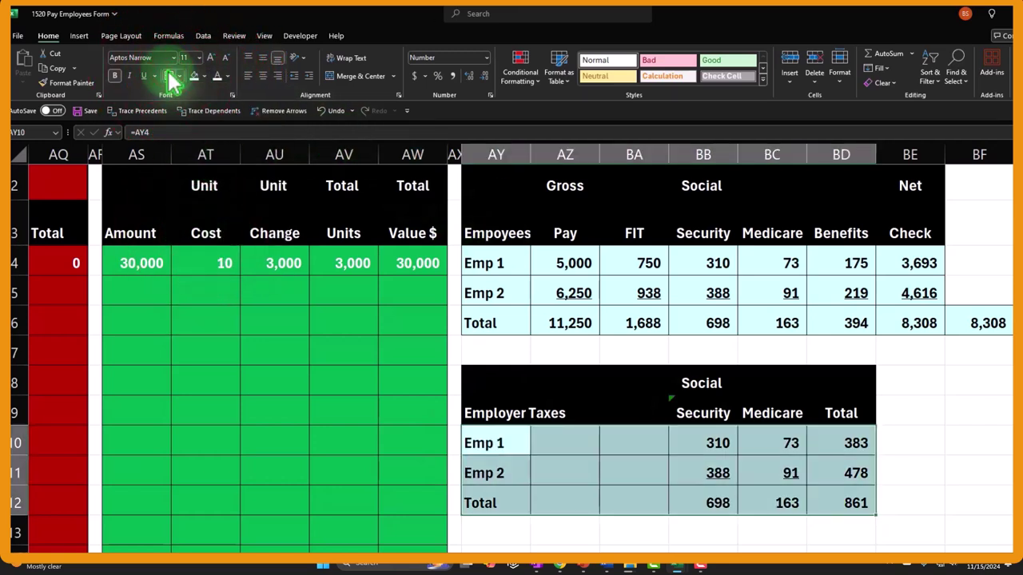
{"action": "left_click", "coordinate": [665, 486]}
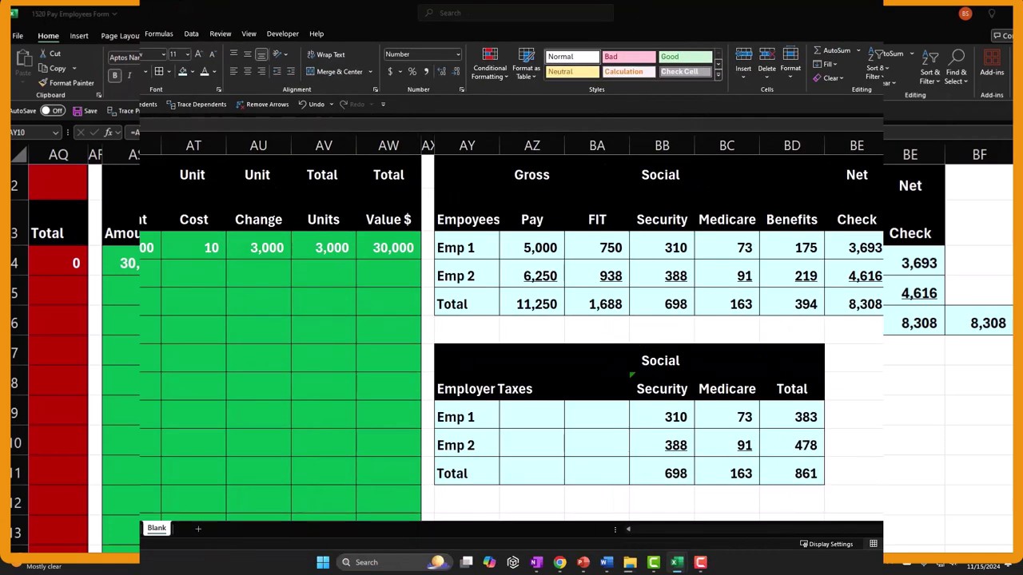
{"action": "scroll", "coordinate": [628, 465], "scroll_direction": "down", "scroll_amount": 1}
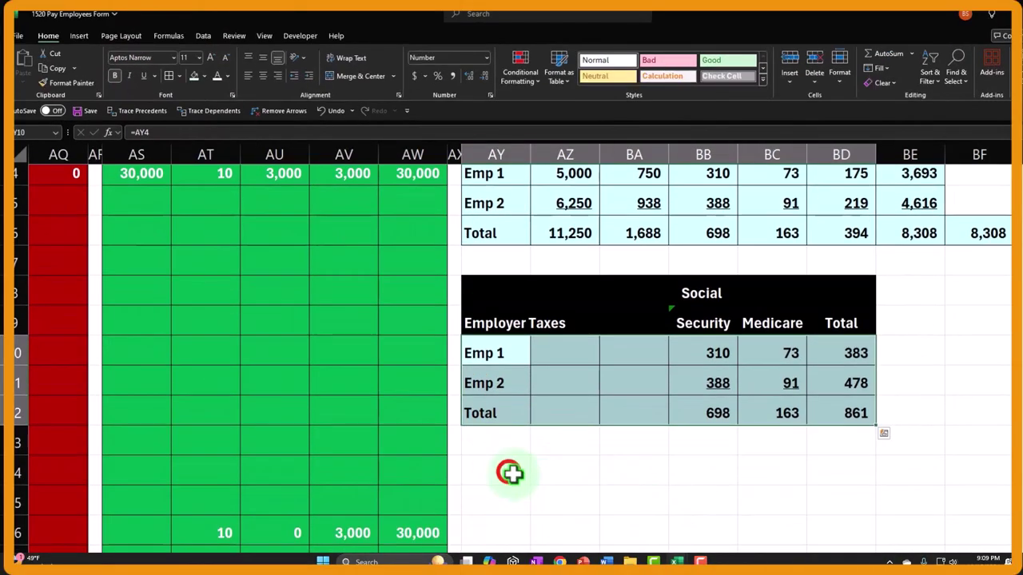
Step: Enter the 'Total increase to Payroll Liabilities' title and a FIT heading linked to the payroll table
{"action": "left_click", "coordinate": [479, 442]}
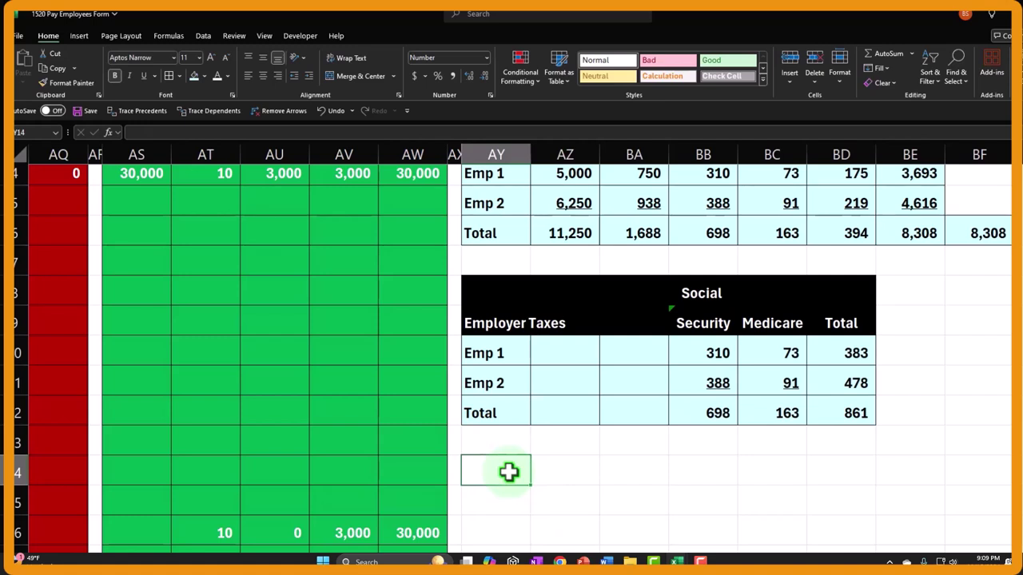
{"action": "type", "text": "To"}
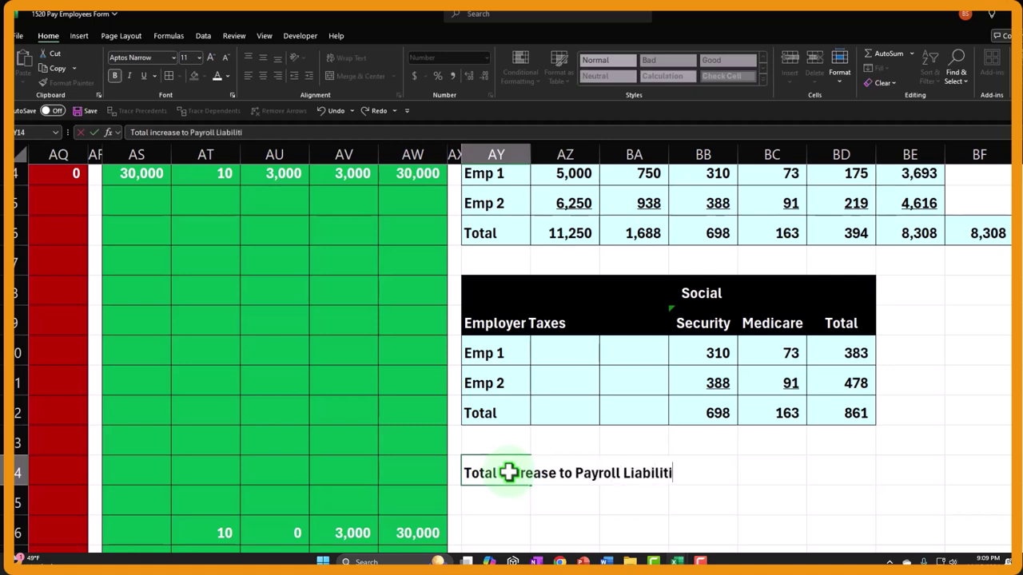
{"action": "key", "text": "Return"}
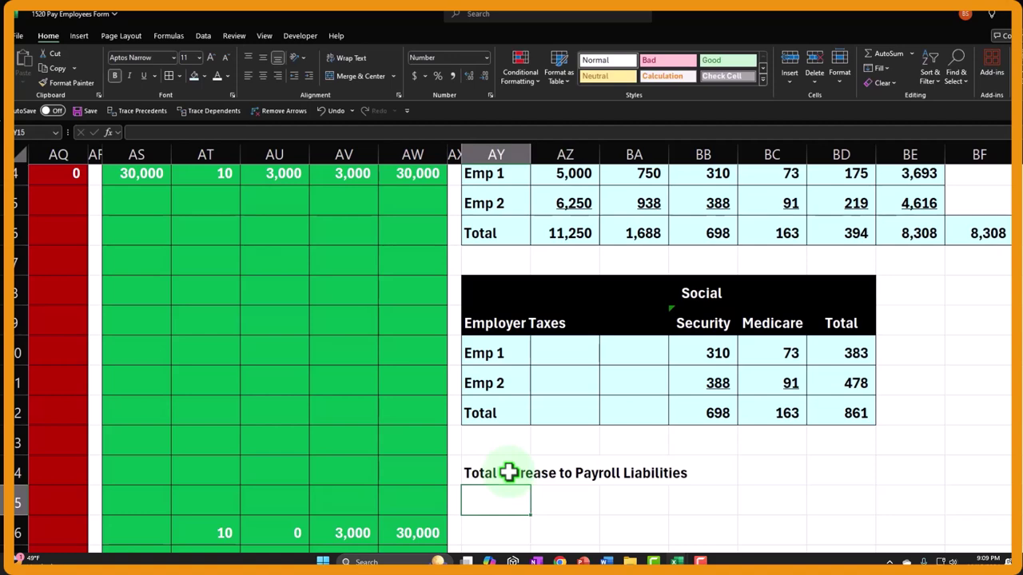
{"action": "key", "text": "Right"}
{"action": "key", "text": "Right"}
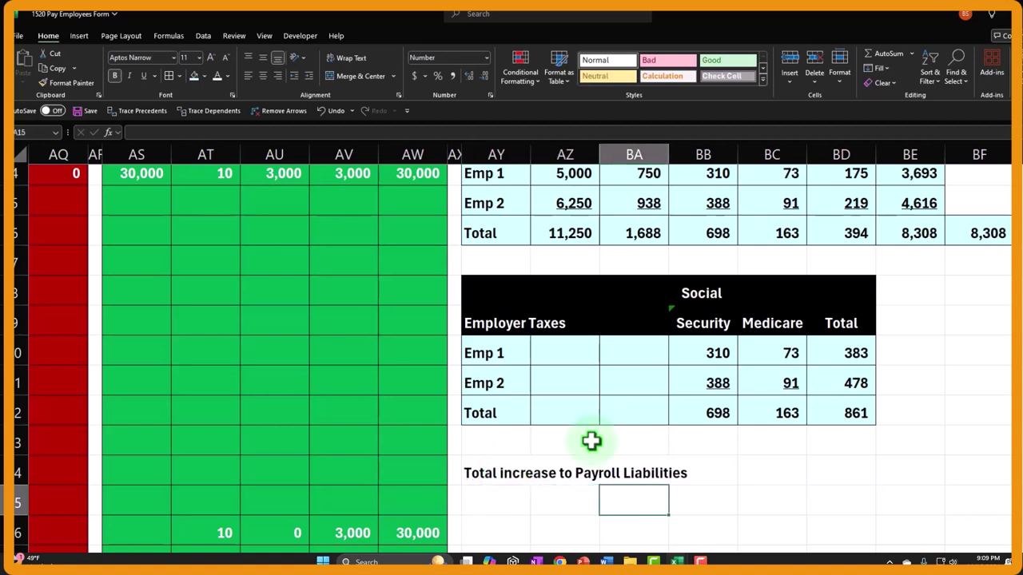
{"action": "scroll", "coordinate": [635, 421], "scroll_direction": "up", "scroll_amount": 1}
{"action": "type", "text": "="}
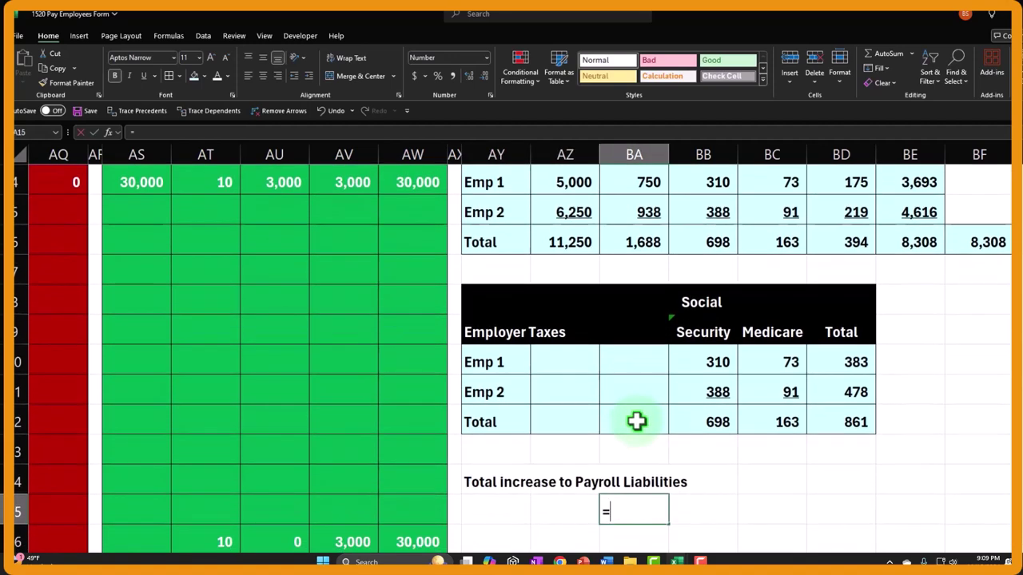
{"action": "key", "text": "Up"}
{"action": "key", "text": "Up"}
{"action": "key", "text": "Up"}
{"action": "key", "text": "Up"}
{"action": "key", "text": "Up"}
{"action": "key", "text": "Up"}
{"action": "key", "text": "Up"}
{"action": "key", "text": "Up"}
{"action": "key", "text": "Up"}
{"action": "key", "text": "Up"}
{"action": "key", "text": "Up"}
{"action": "key", "text": "Up"}
{"action": "key", "text": "Up"}
{"action": "key", "text": "Up"}
{"action": "key", "text": "Down"}
{"action": "key", "text": "Down"}
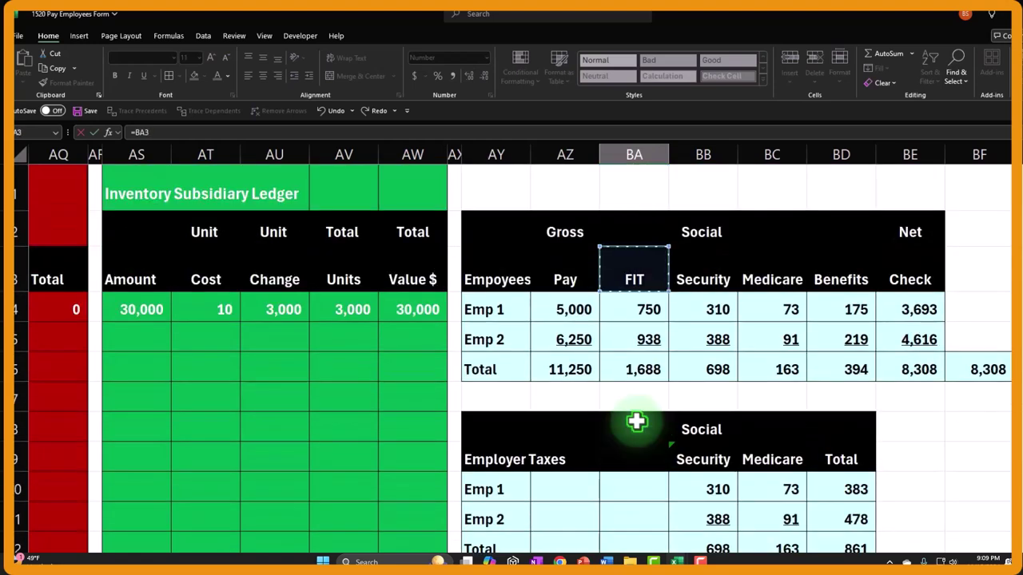
{"action": "key", "text": "Return"}
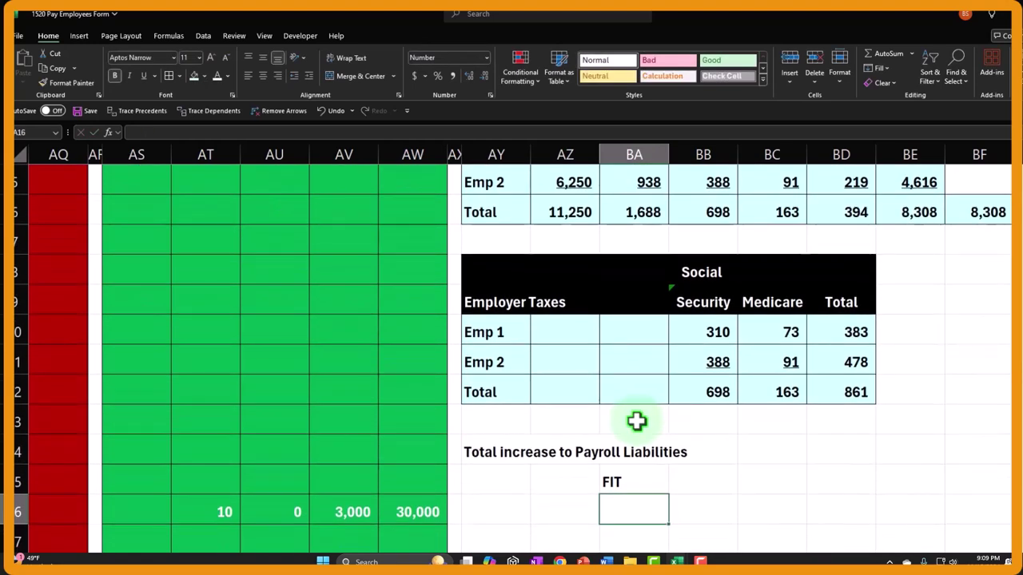
{"action": "left_click", "coordinate": [636, 490]}
{"action": "left_click_drag", "start_coordinate": [645, 496], "coordinate": [663, 524]}
Step: Link the Social and Security heading cells from the payroll table's headings
{"action": "left_click", "coordinate": [704, 482]}
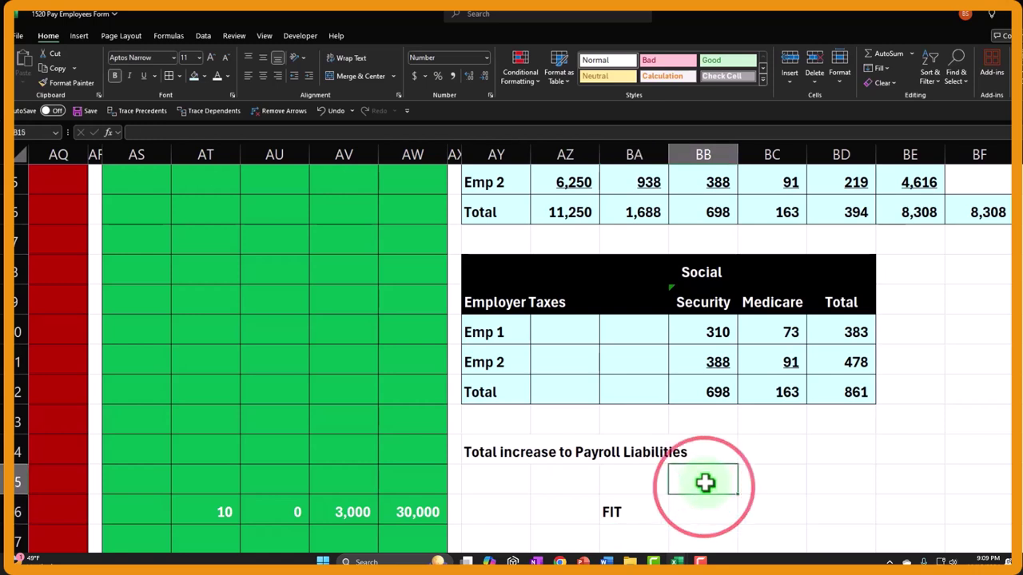
{"action": "type", "text": "="}
{"action": "key", "text": "Up"}
{"action": "key", "text": "Up"}
{"action": "key", "text": "Up"}
{"action": "key", "text": "Up"}
{"action": "key", "text": "Up"}
{"action": "key", "text": "Up"}
{"action": "key", "text": "Up"}
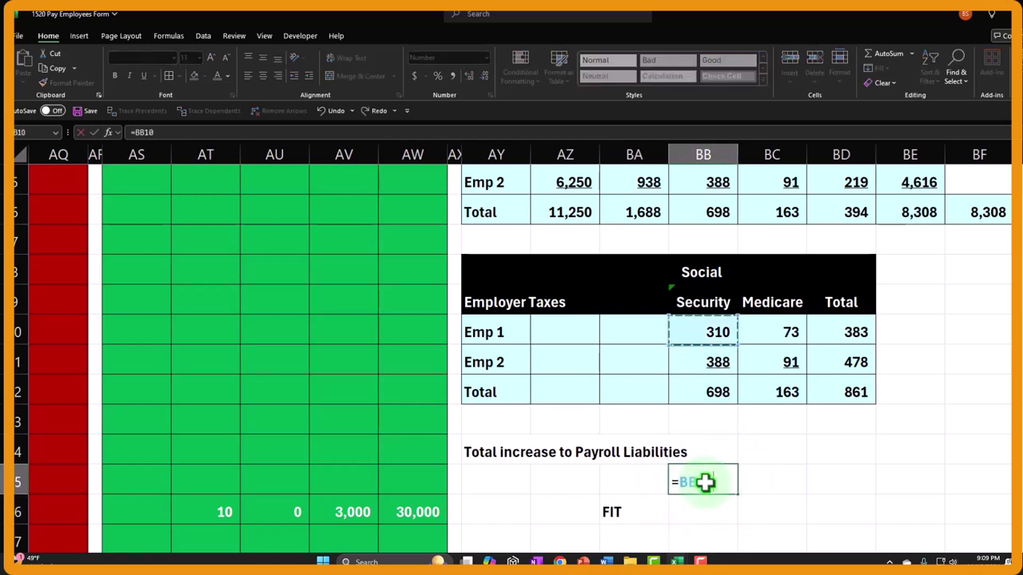
{"action": "key", "text": "Return"}
{"action": "type", "text": "+"}
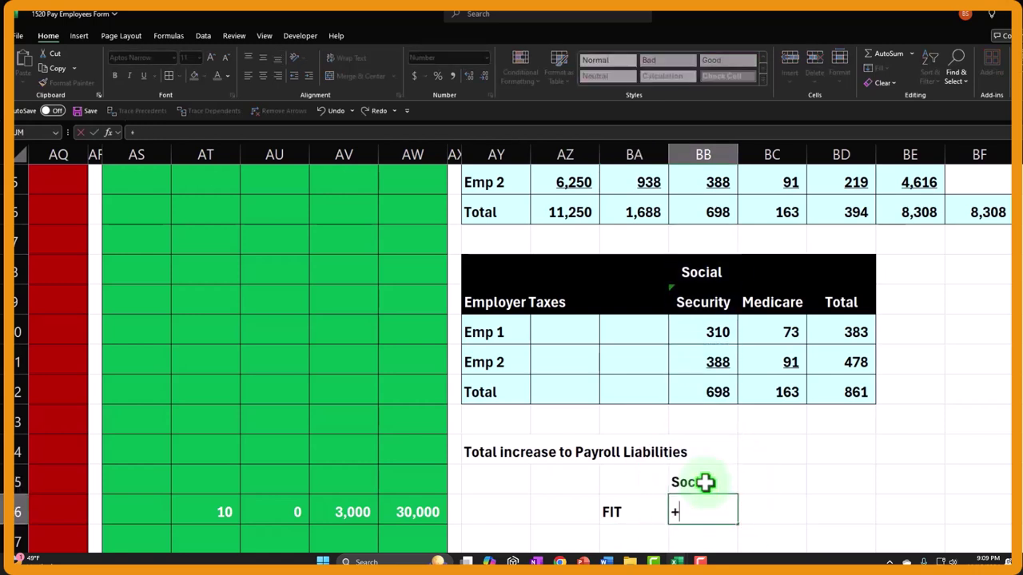
{"action": "key", "text": "Up"}
{"action": "key", "text": "Up"}
{"action": "key", "text": "Up"}
{"action": "key", "text": "Up"}
{"action": "key", "text": "Up"}
Step: Link the Medicare heading from the payroll table's Medicare heading
{"action": "key", "text": "Up"}
{"action": "key", "text": "Up"}
{"action": "key", "text": "Return"}
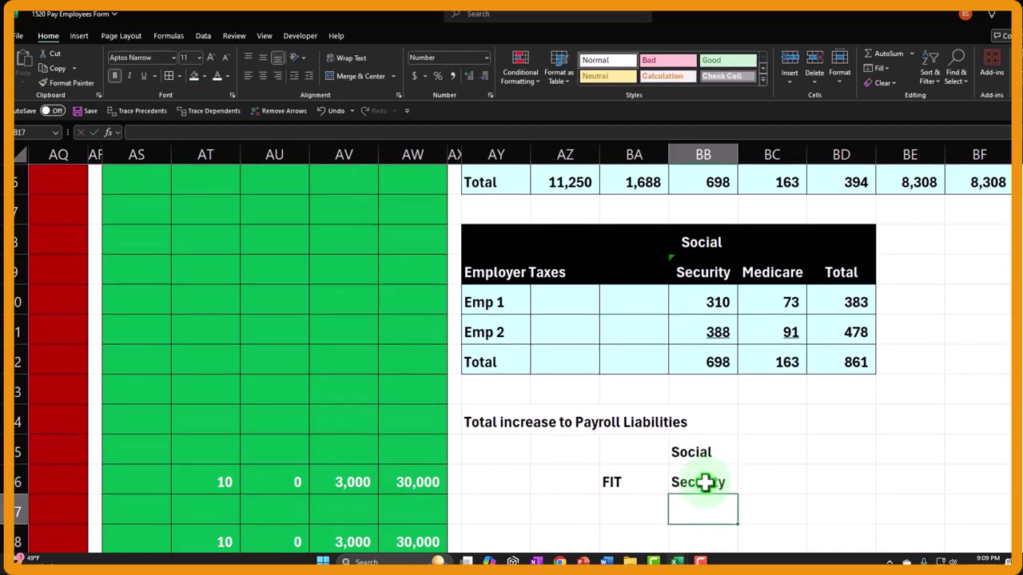
{"action": "key", "text": "Right"}
{"action": "key", "text": "Up"}
{"action": "key", "text": "Up"}
{"action": "type", "text": "+"}
{"action": "key", "text": "Up"}
{"action": "key", "text": "BackSpace"}
{"action": "key", "text": "BackSpace"}
{"action": "key", "text": "BackSpace"}
{"action": "key", "text": "BackSpace"}
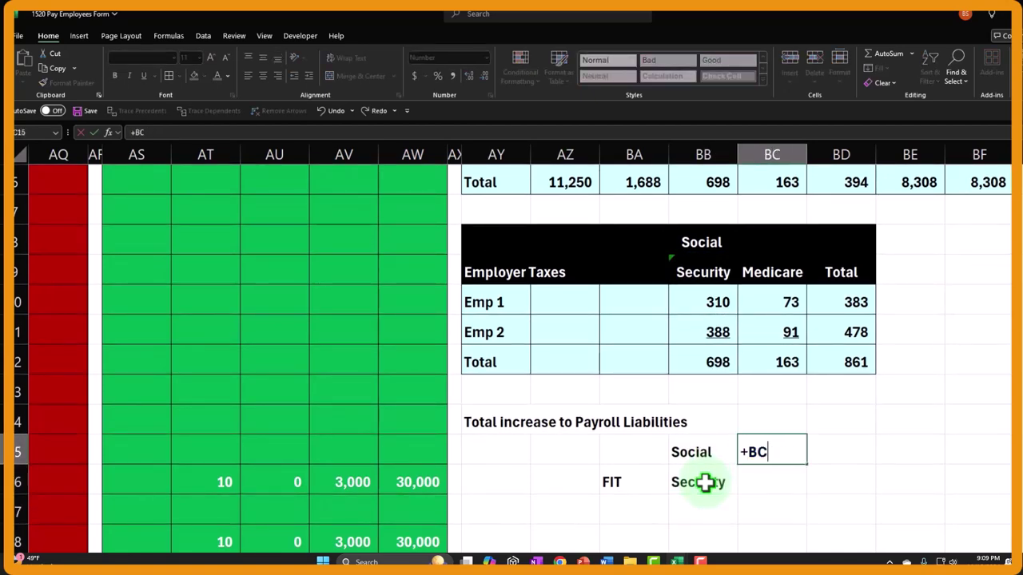
{"action": "key", "text": "BackSpace"}
{"action": "key", "text": "Return"}
{"action": "type", "text": "+"}
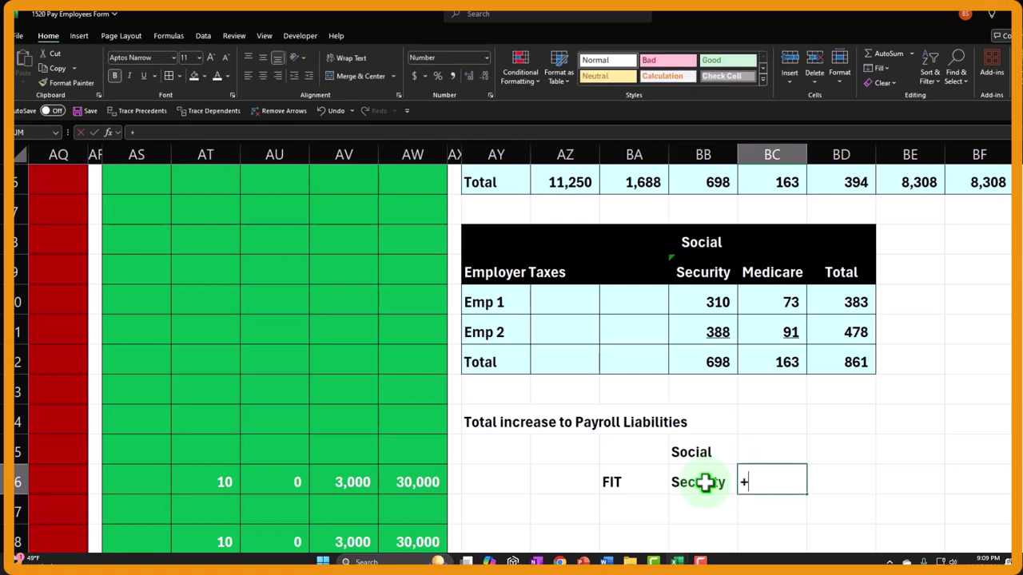
{"action": "key", "text": "Up"}
{"action": "key", "text": "Up"}
{"action": "key", "text": "Up"}
{"action": "key", "text": "Up"}
{"action": "key", "text": "Up"}
{"action": "key", "text": "Up"}
{"action": "key", "text": "Up"}
{"action": "key", "text": "Return"}
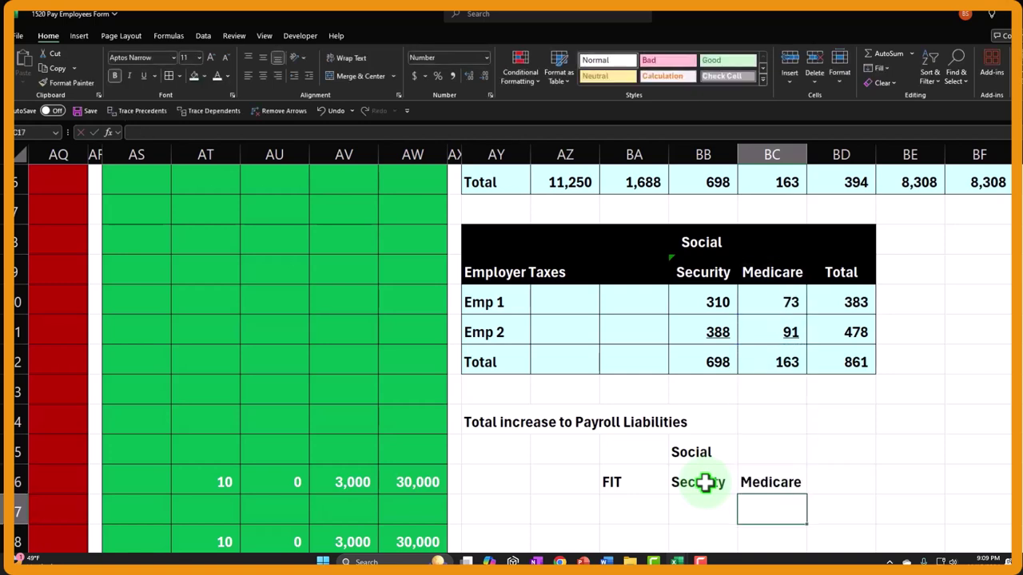
{"action": "key", "text": "Left"}
{"action": "key", "text": "Left"}
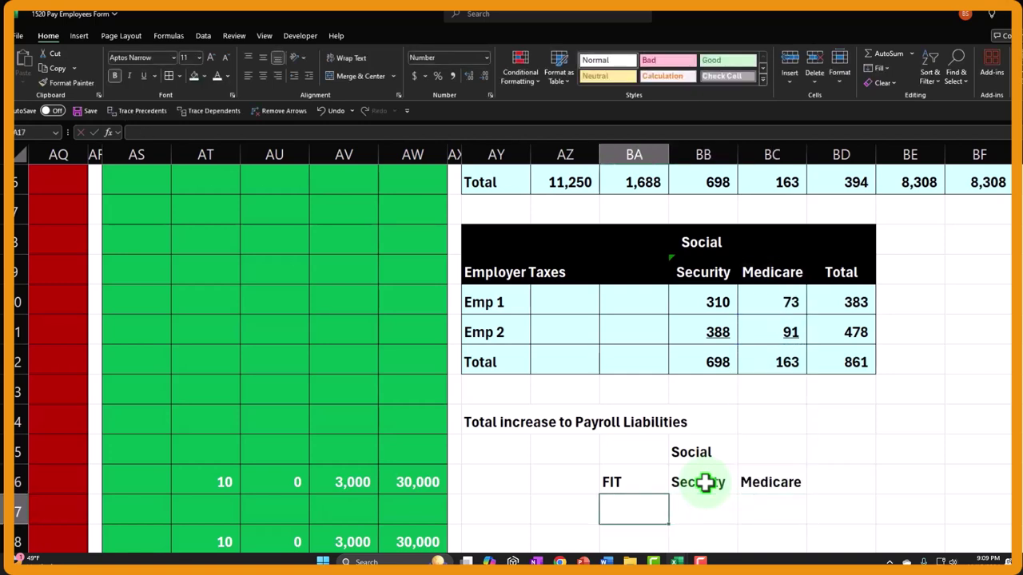
Step: Link the FIT total of 1,688 and combine the payroll and employer Social Security totals into 1,395
{"action": "type", "text": "="}
{"action": "key", "text": "Up"}
{"action": "key", "text": "Up"}
{"action": "key", "text": "Up"}
{"action": "key", "text": "Up"}
{"action": "key", "text": "Up"}
{"action": "key", "text": "Up"}
{"action": "key", "text": "Up"}
{"action": "key", "text": "Up"}
{"action": "key", "text": "Up"}
{"action": "key", "text": "Up"}
{"action": "key", "text": "Up"}
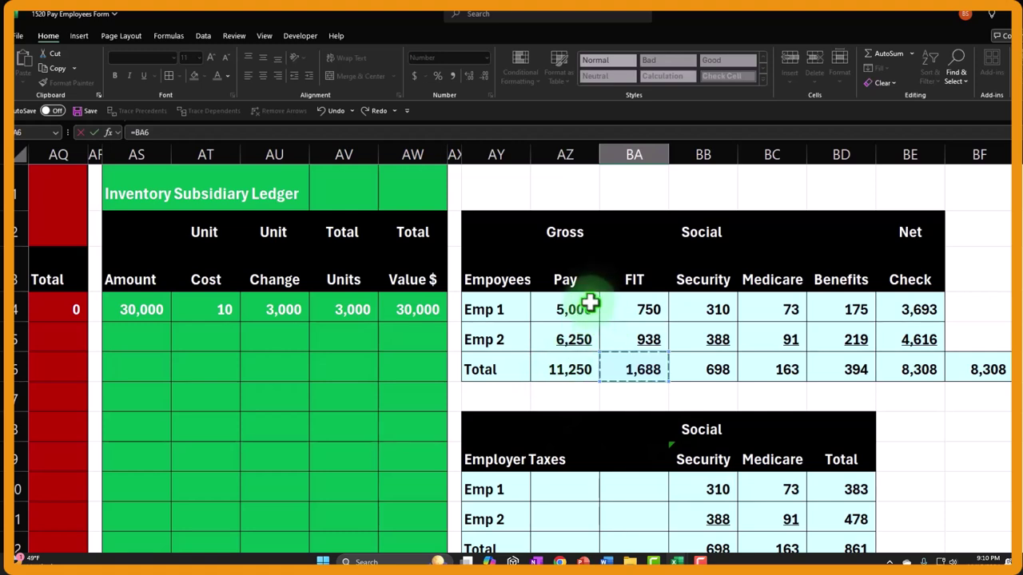
{"action": "key", "text": "Return"}
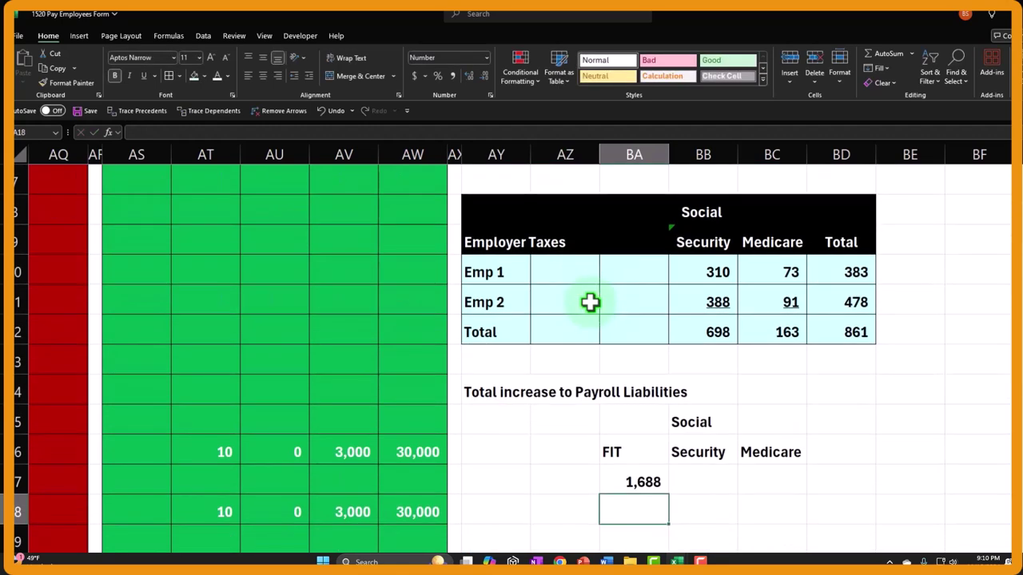
{"action": "key", "text": "Right"}
{"action": "key", "text": "Up"}
{"action": "type", "text": "="}
{"action": "key", "text": "Up"}
{"action": "key", "text": "Up"}
{"action": "key", "text": "Up"}
{"action": "key", "text": "Up"}
{"action": "key", "text": "Up"}
{"action": "key", "text": "Up"}
{"action": "key", "text": "Up"}
{"action": "key", "text": "Up"}
{"action": "key", "text": "Up"}
{"action": "key", "text": "Up"}
{"action": "key", "text": "Up"}
{"action": "key", "text": "Up"}
{"action": "key", "text": "Up"}
{"action": "key", "text": "Up"}
{"action": "key", "text": "Up"}
{"action": "key", "text": "Up"}
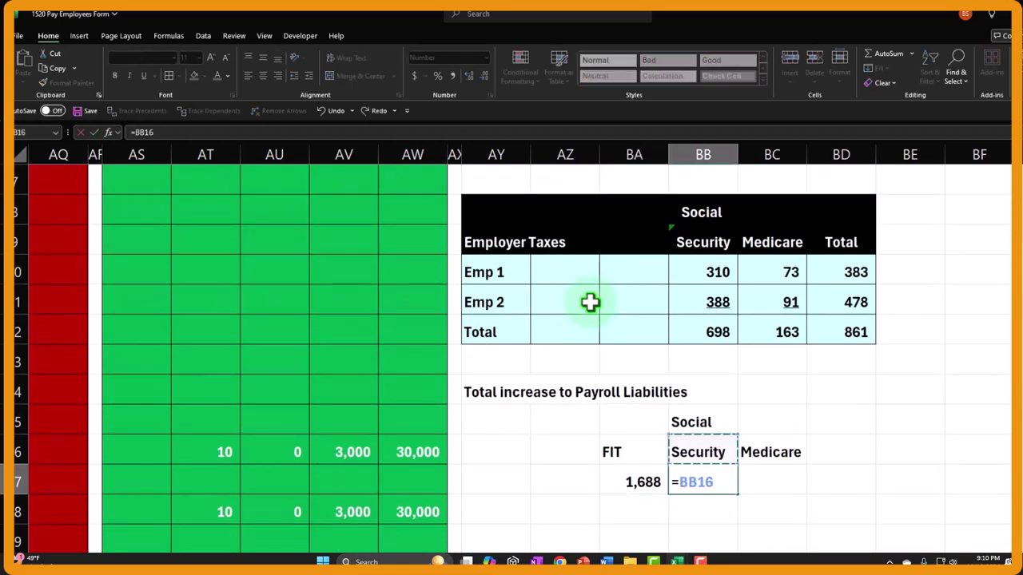
{"action": "key", "text": "Down"}
{"action": "key", "text": "Down"}
{"action": "key", "text": "Down"}
{"action": "key", "text": "Down"}
{"action": "key", "text": "Down"}
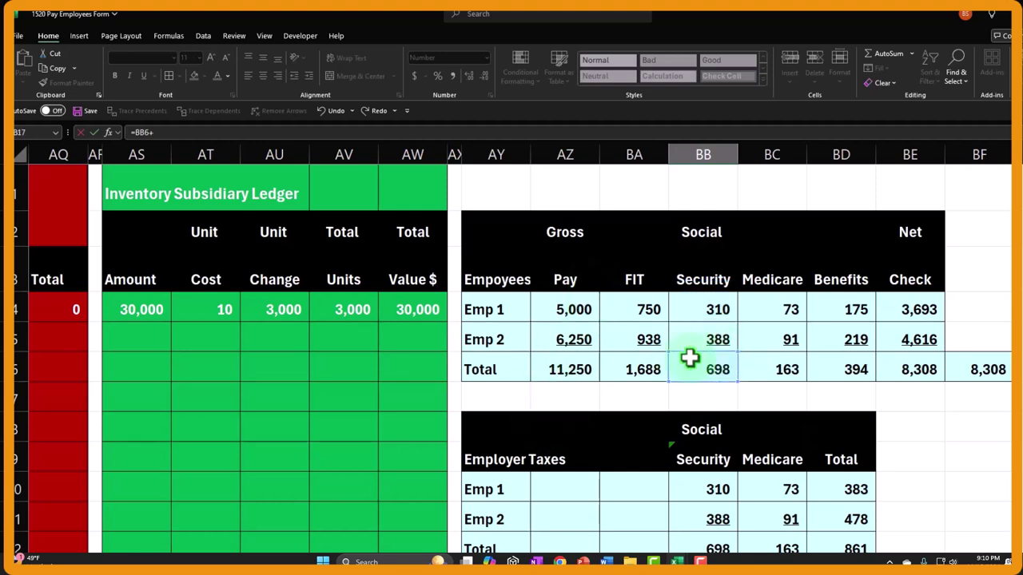
{"action": "scroll", "coordinate": [680, 384], "scroll_direction": "down", "scroll_amount": 1}
{"action": "left_click", "coordinate": [713, 460]}
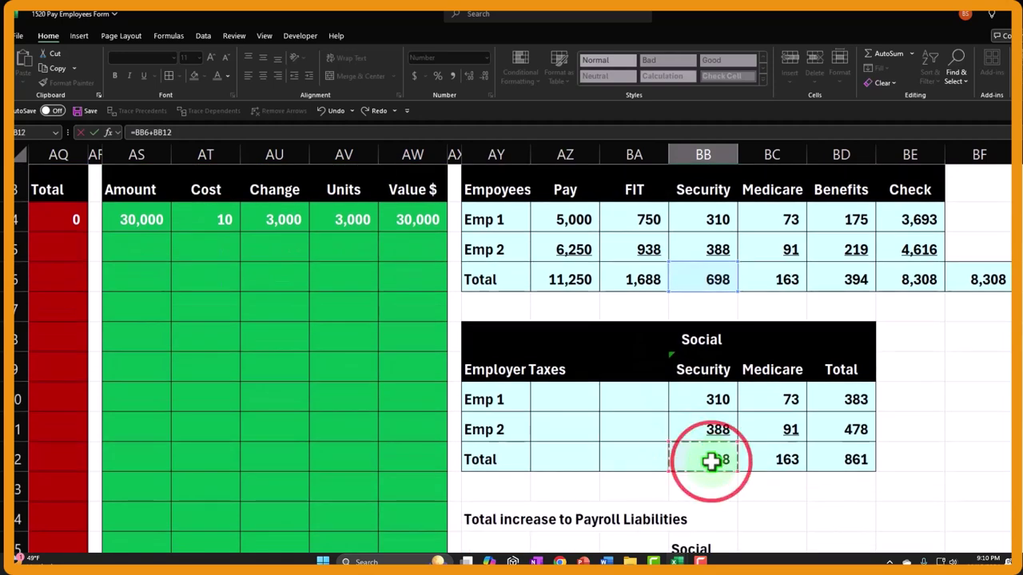
{"action": "scroll", "coordinate": [804, 465], "scroll_direction": "down", "scroll_amount": 1}
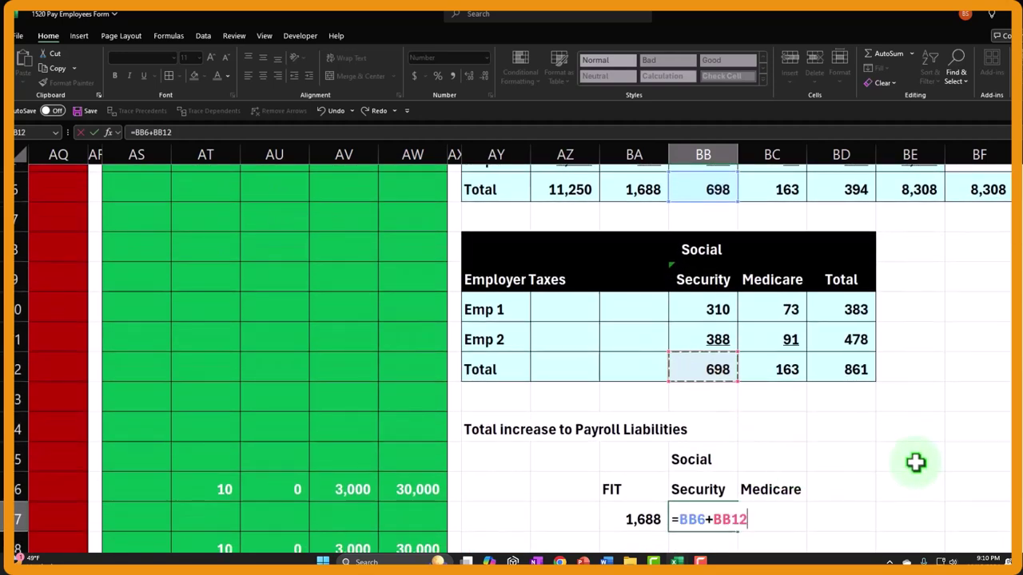
{"action": "key", "text": "Return"}
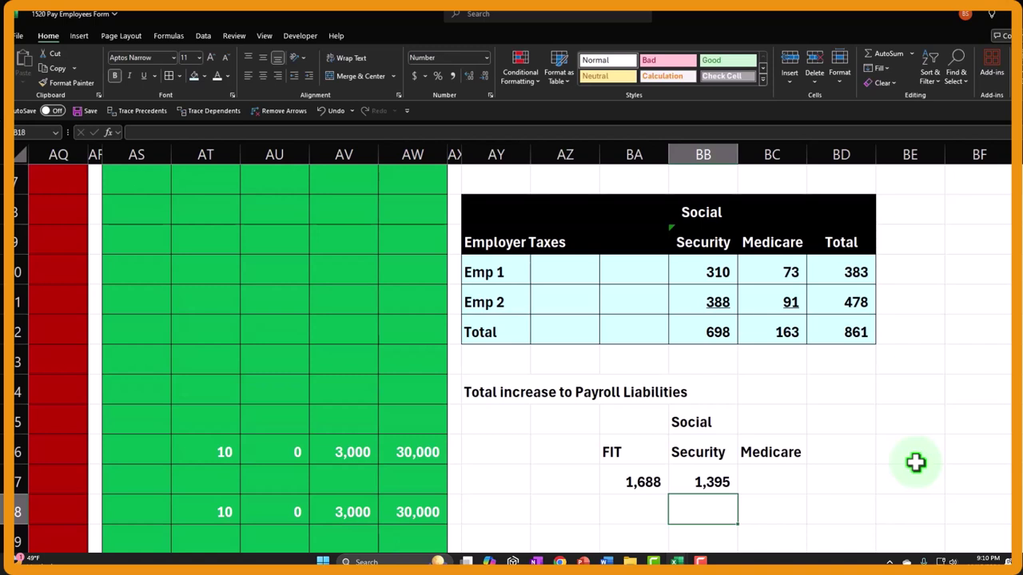
Step: Combine the payroll and employer Medicare totals into 326
{"action": "key", "text": "Up"}
{"action": "key", "text": "Right"}
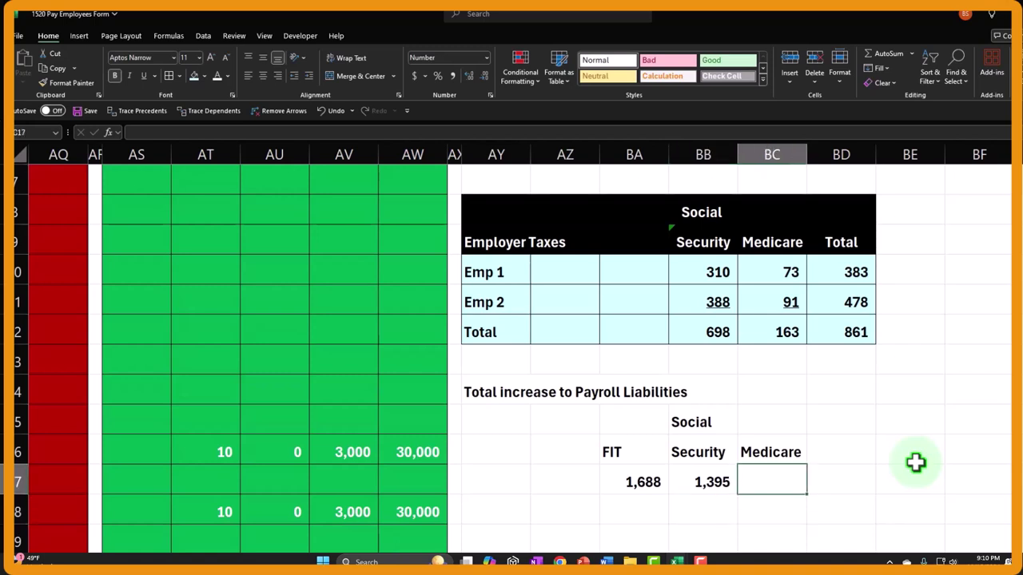
{"action": "type", "text": "="}
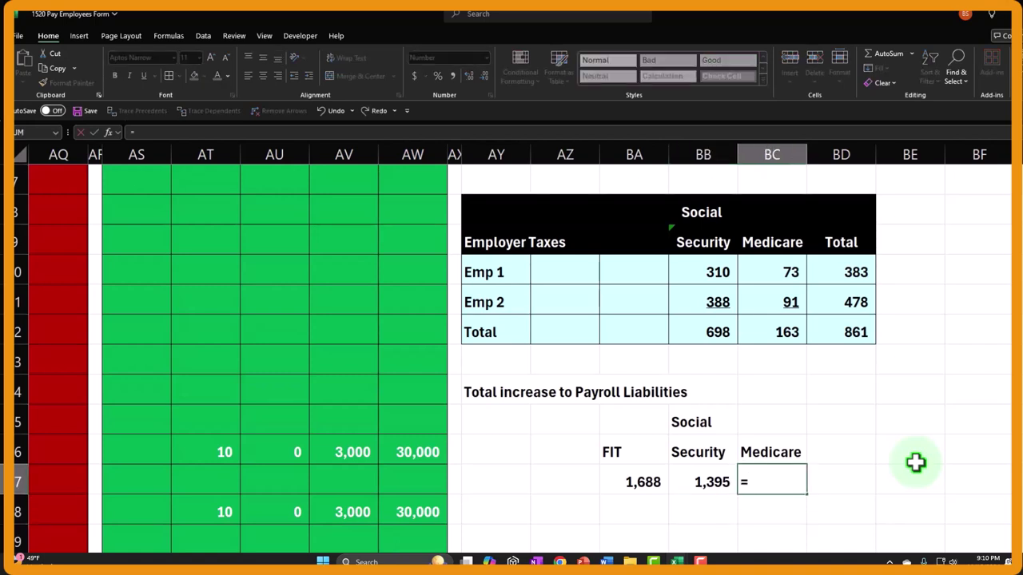
{"action": "scroll", "coordinate": [916, 462], "scroll_direction": "up", "scroll_amount": 2}
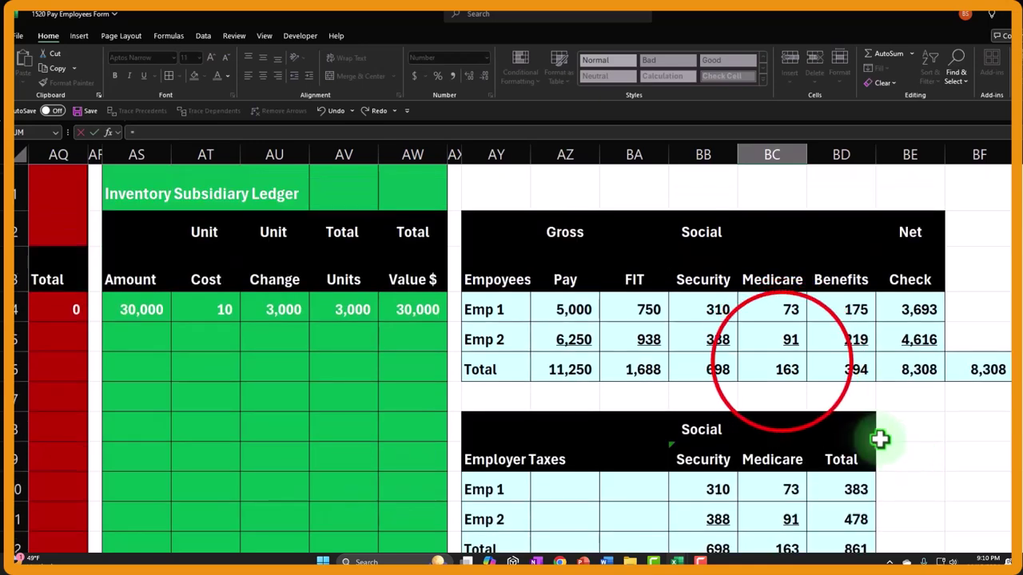
{"action": "left_click", "coordinate": [783, 366]}
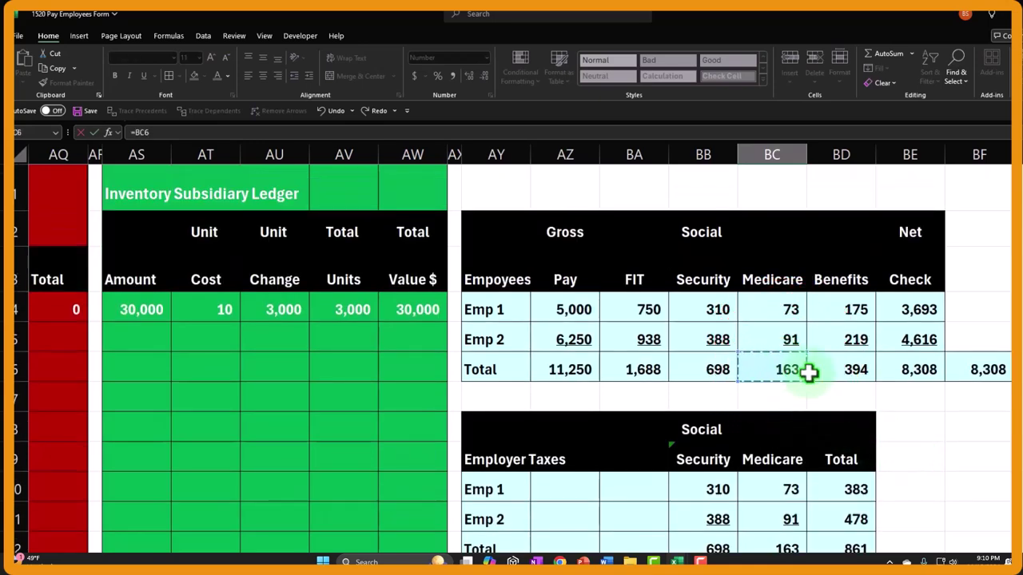
{"action": "type", "text": "+"}
{"action": "scroll", "coordinate": [809, 372], "scroll_direction": "down", "scroll_amount": 2}
{"action": "left_click", "coordinate": [790, 369]}
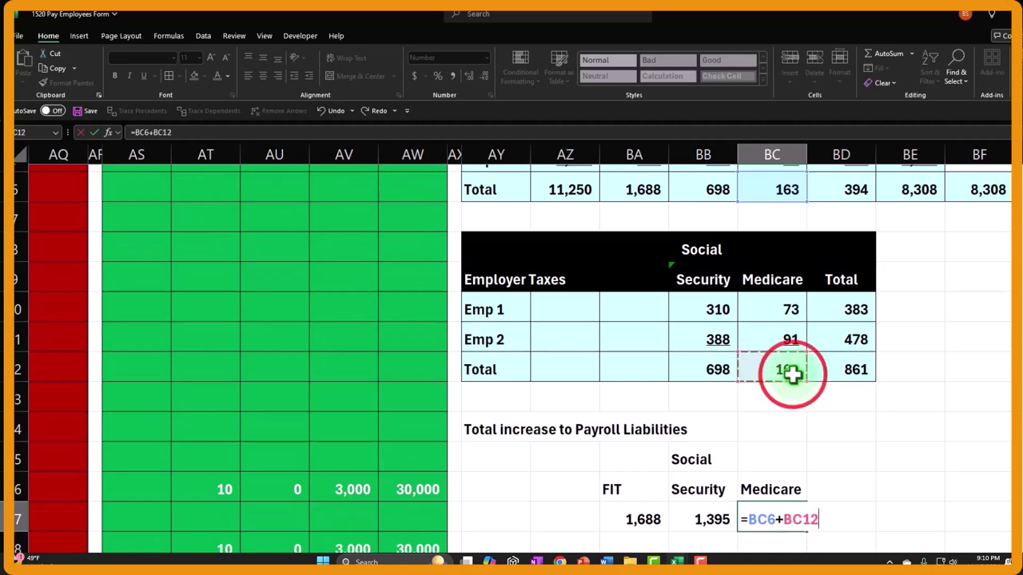
{"action": "key", "text": "Return"}
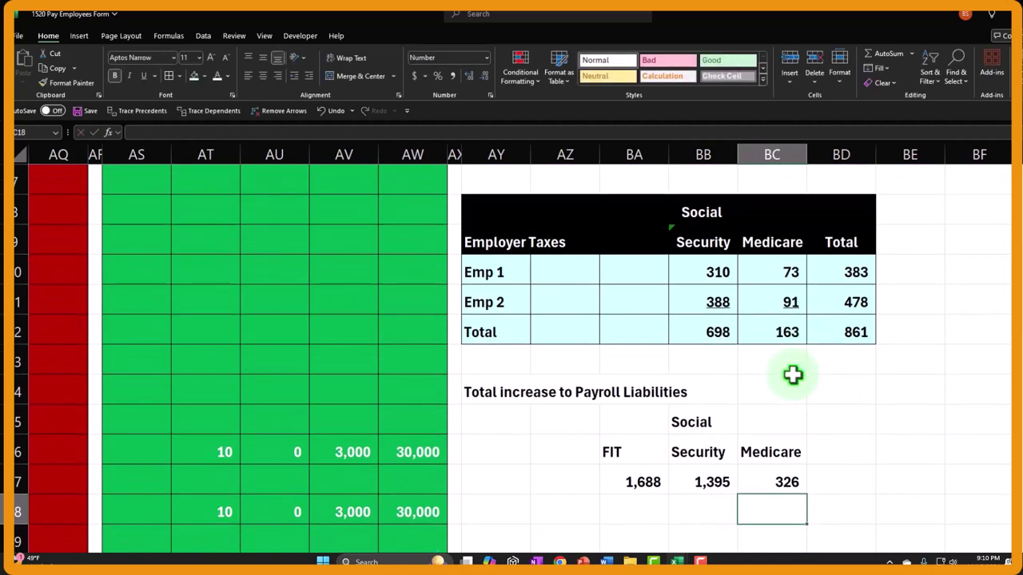
Step: Add a Benefits column linked to the payroll register's Benefits total of 394
{"action": "key", "text": "Up"}
{"action": "key", "text": "Right"}
{"action": "key", "text": "Up"}
{"action": "scroll", "coordinate": [792, 375], "scroll_direction": "up", "scroll_amount": 2}
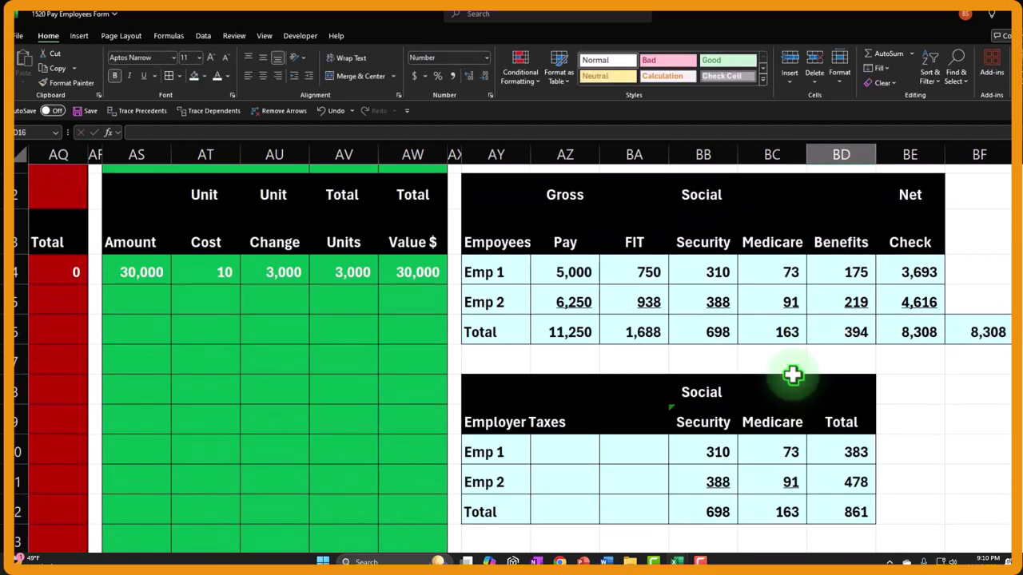
{"action": "scroll", "coordinate": [792, 374], "scroll_direction": "down", "scroll_amount": 1}
{"action": "scroll", "coordinate": [794, 379], "scroll_direction": "down", "scroll_amount": 1}
{"action": "type", "text": "+"}
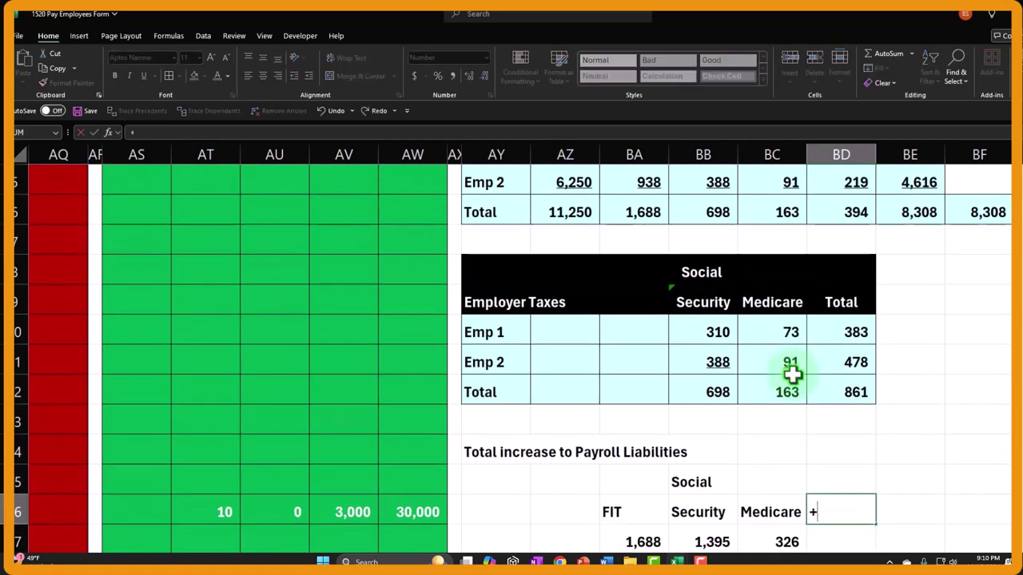
{"action": "scroll", "coordinate": [795, 379], "scroll_direction": "up", "scroll_amount": 2}
{"action": "left_click", "coordinate": [857, 251]}
{"action": "key", "text": "Escape"}
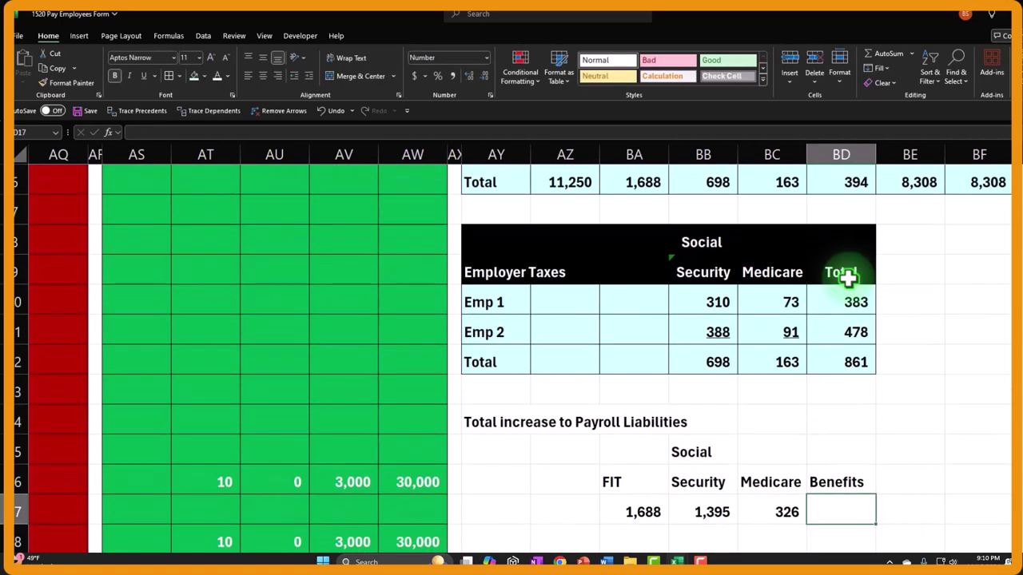
{"action": "scroll", "coordinate": [847, 276], "scroll_direction": "down", "scroll_amount": 1}
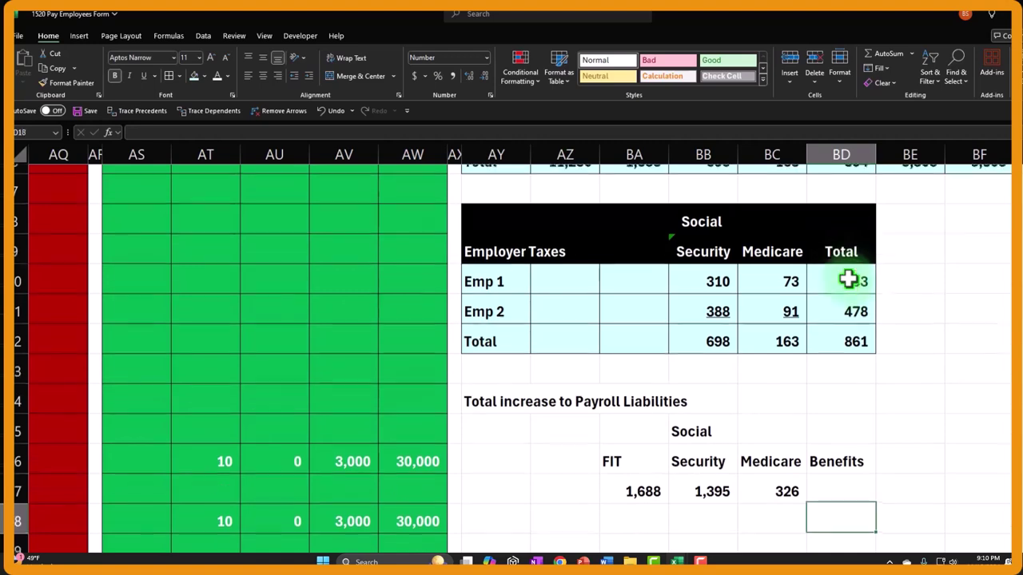
{"action": "type", "text": "+"}
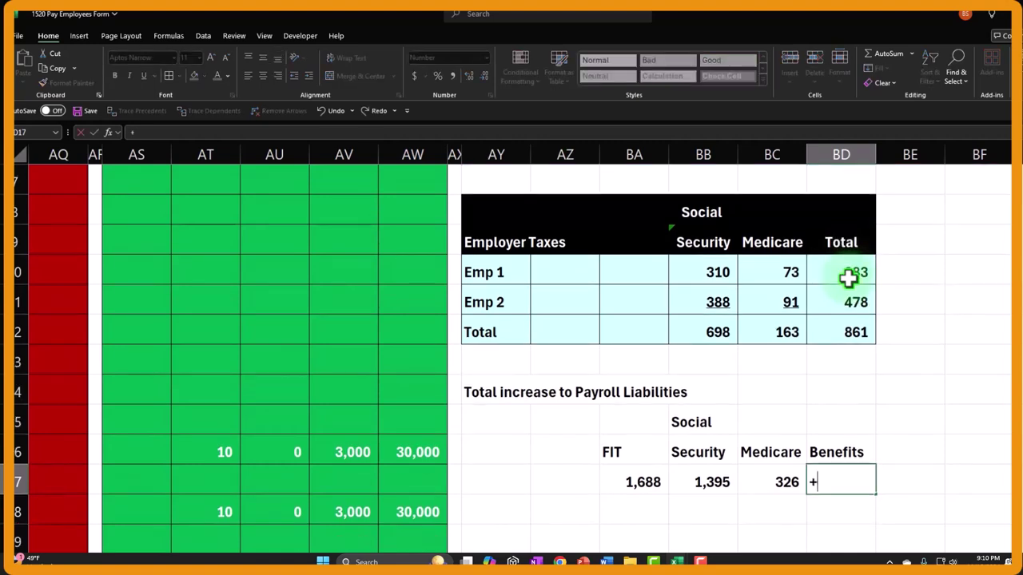
{"action": "scroll", "coordinate": [847, 276], "scroll_direction": "up", "scroll_amount": 2}
{"action": "left_click", "coordinate": [849, 372]}
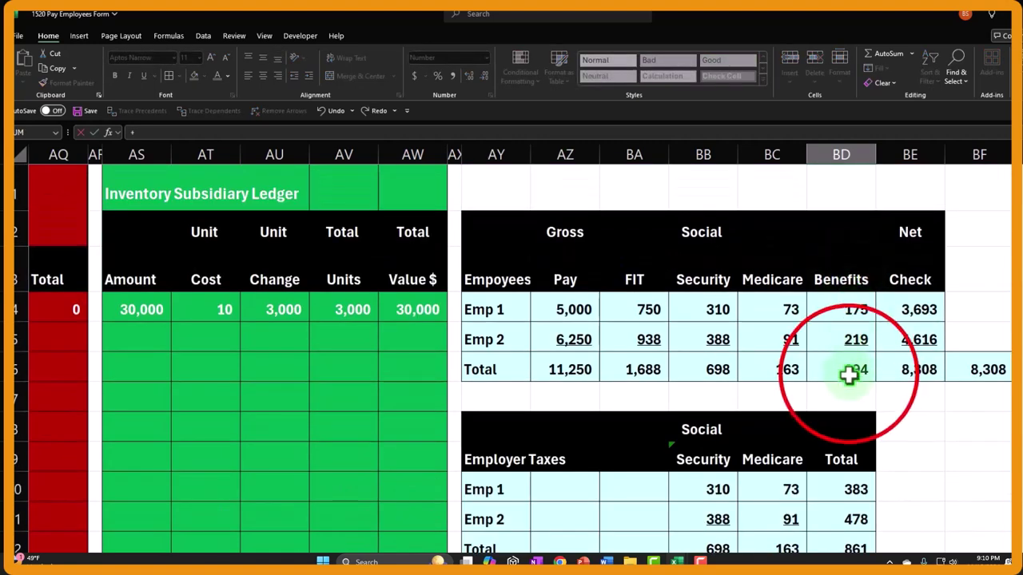
{"action": "key", "text": "Return"}
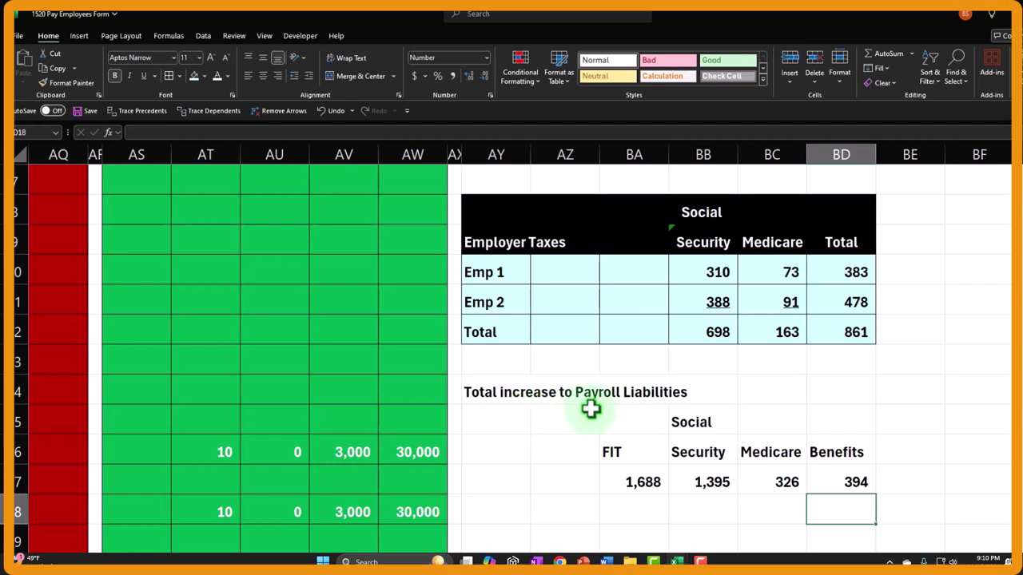
Step: Format the new table's header rows black with white, centered text
{"action": "left_click", "coordinate": [672, 445]}
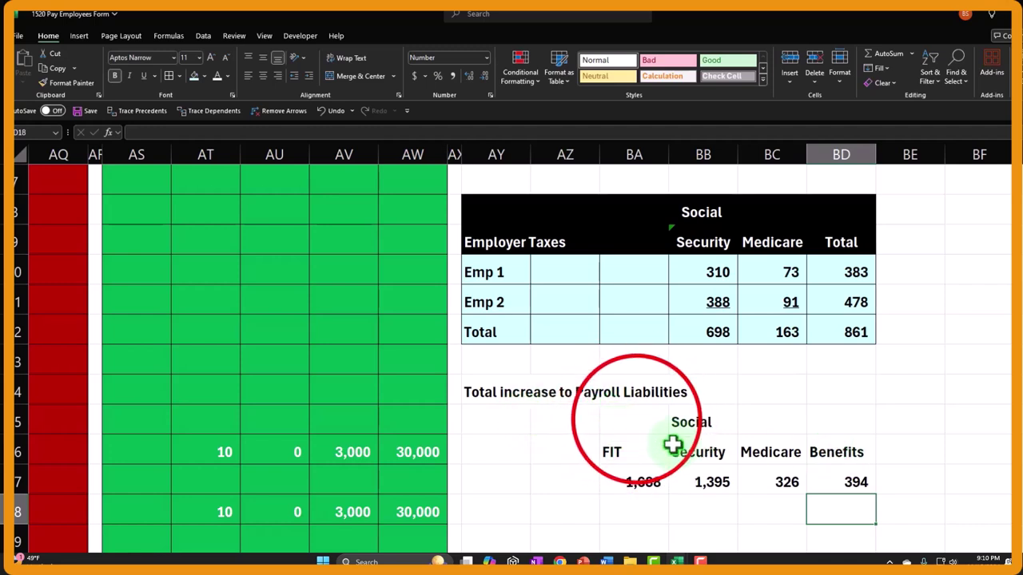
{"action": "left_click_drag", "start_coordinate": [637, 418], "coordinate": [836, 453]}
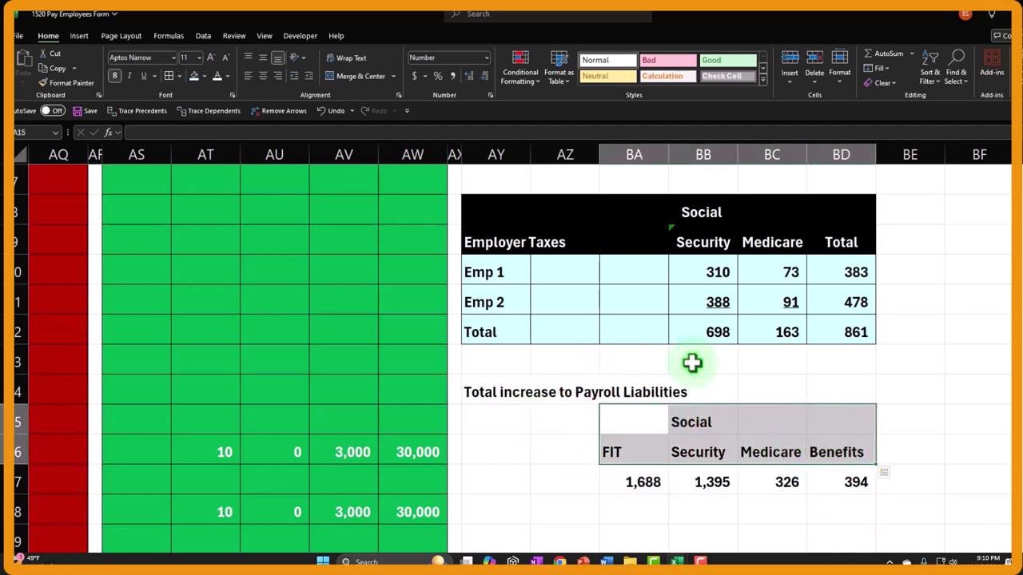
{"action": "left_click", "coordinate": [196, 76]}
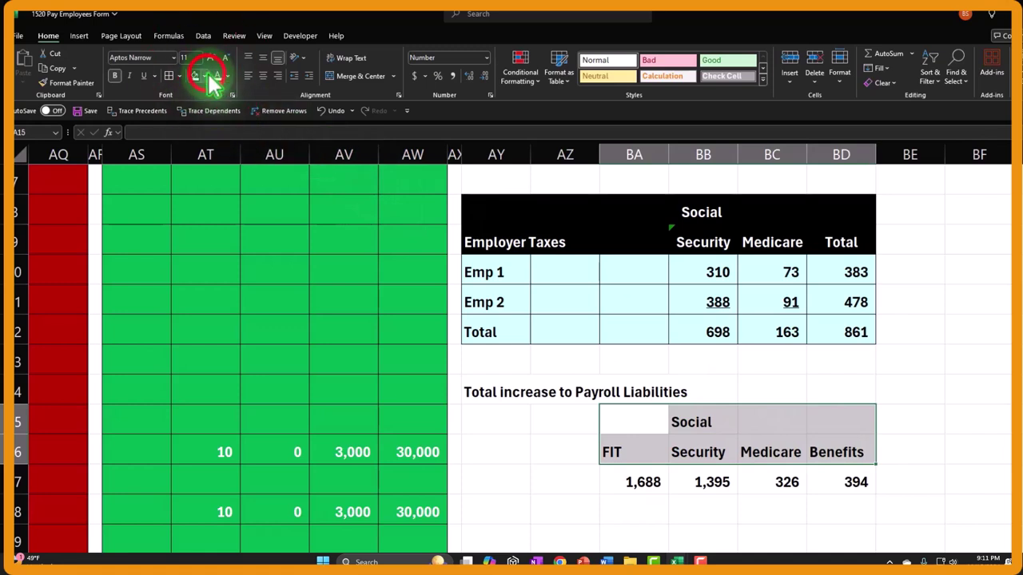
{"action": "left_click", "coordinate": [205, 137]}
{"action": "left_click", "coordinate": [220, 75]}
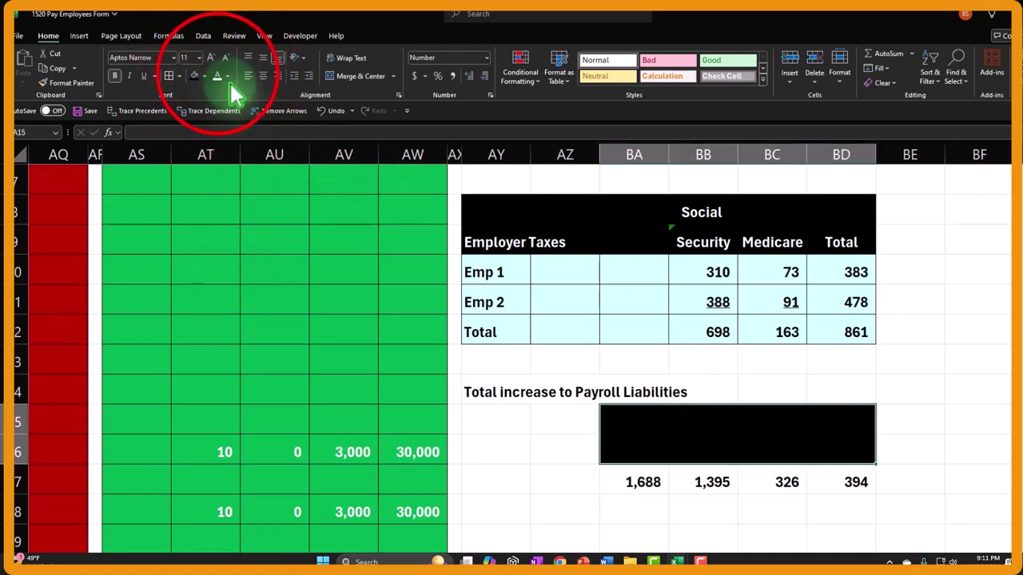
{"action": "left_click", "coordinate": [263, 75]}
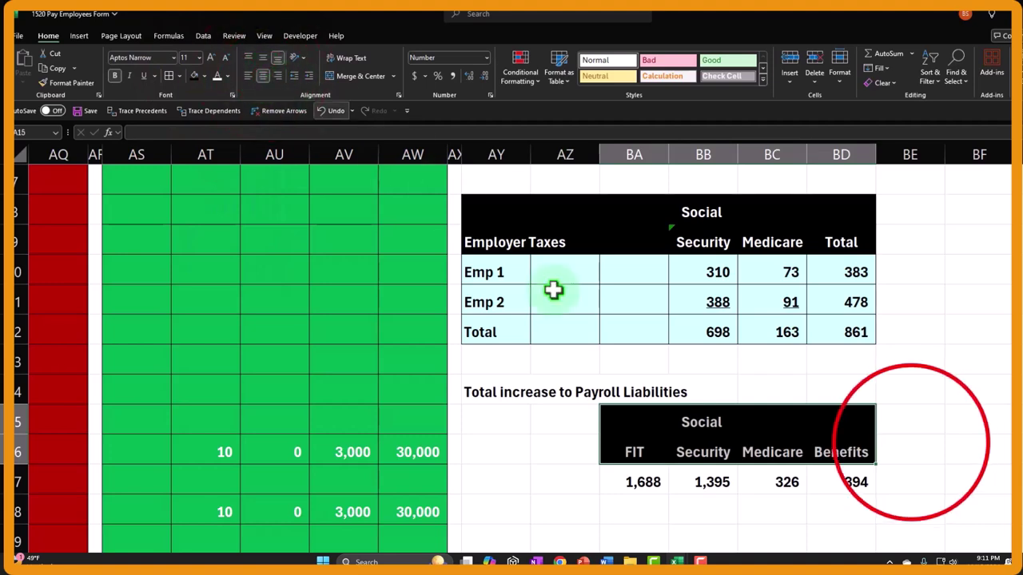
Step: Add a Total header and a SUM across FIT through Benefits giving 3,803, with black header cells
{"action": "left_click", "coordinate": [911, 443]}
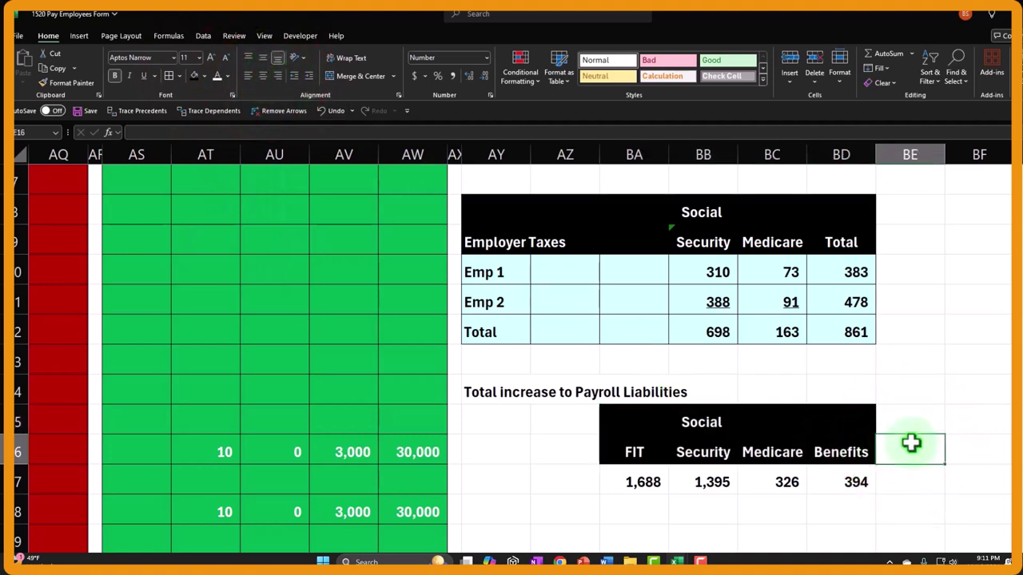
{"action": "type", "text": "Ttoa"}
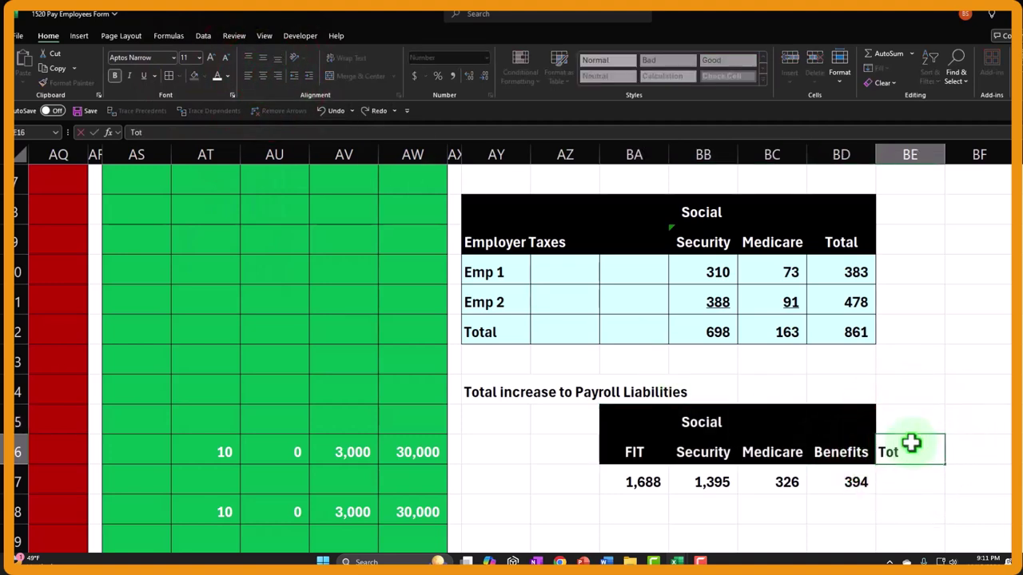
{"action": "key", "text": "Return"}
{"action": "type", "text": "=sum("}
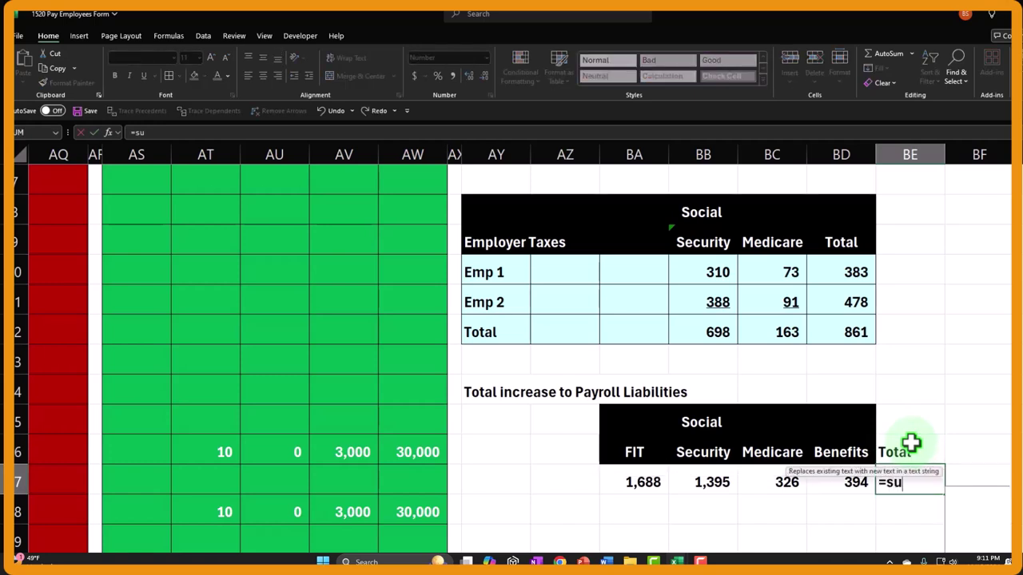
{"action": "key", "text": "Left"}
{"action": "key", "text": "shift+Left"}
{"action": "key", "text": "shift+Left"}
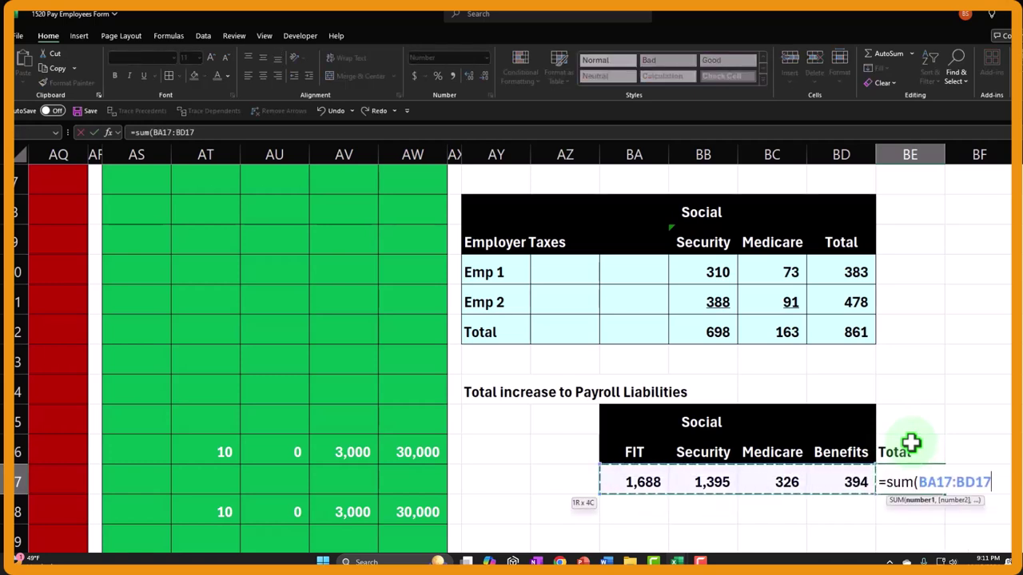
{"action": "key", "text": "Return"}
{"action": "left_click", "coordinate": [909, 431]}
{"action": "left_click_drag", "start_coordinate": [910, 435], "coordinate": [910, 441]}
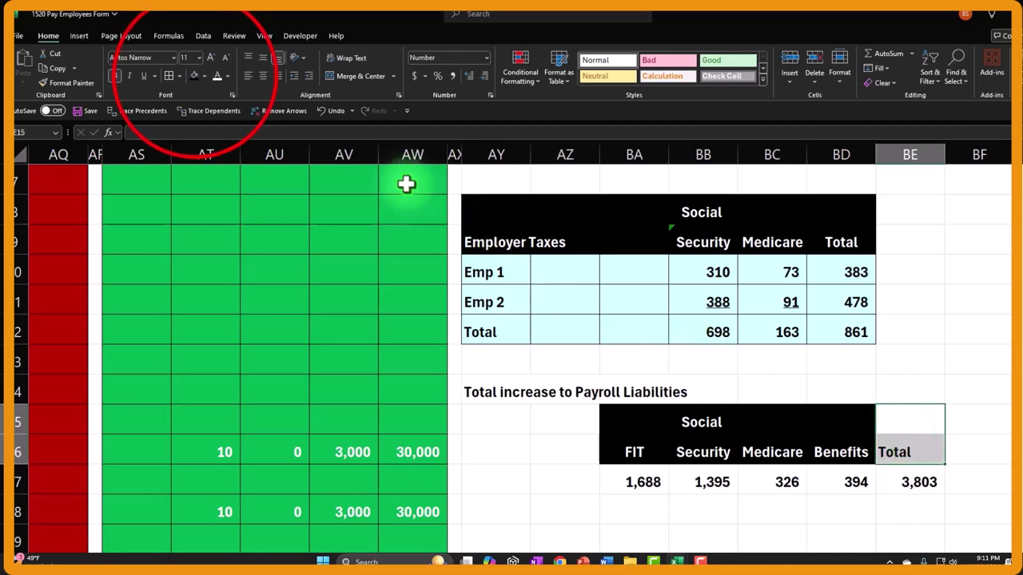
{"action": "left_click", "coordinate": [200, 84]}
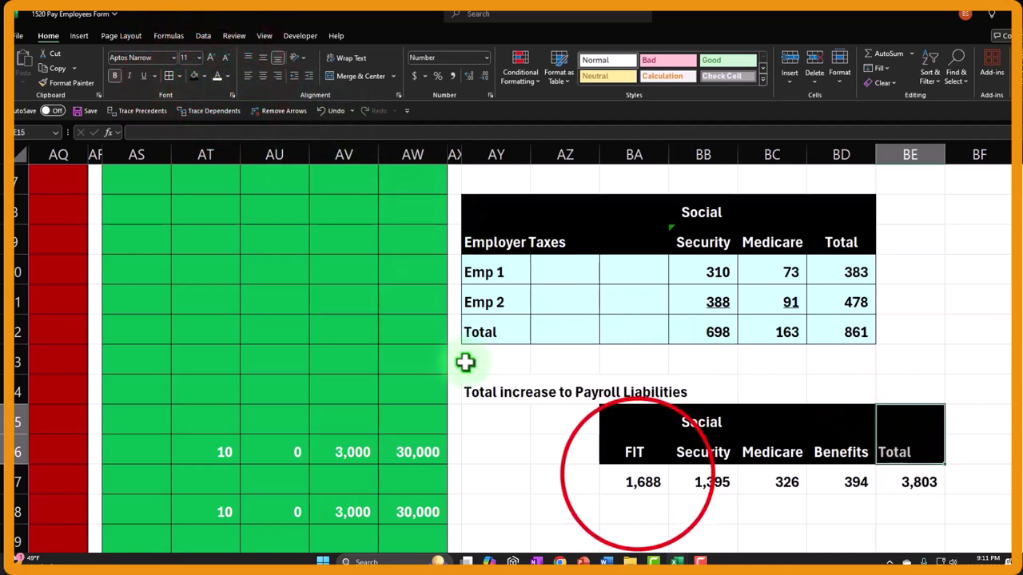
Step: Fill the row of values light cyan
{"action": "left_click", "coordinate": [639, 482]}
{"action": "left_click_drag", "start_coordinate": [709, 478], "coordinate": [890, 475]}
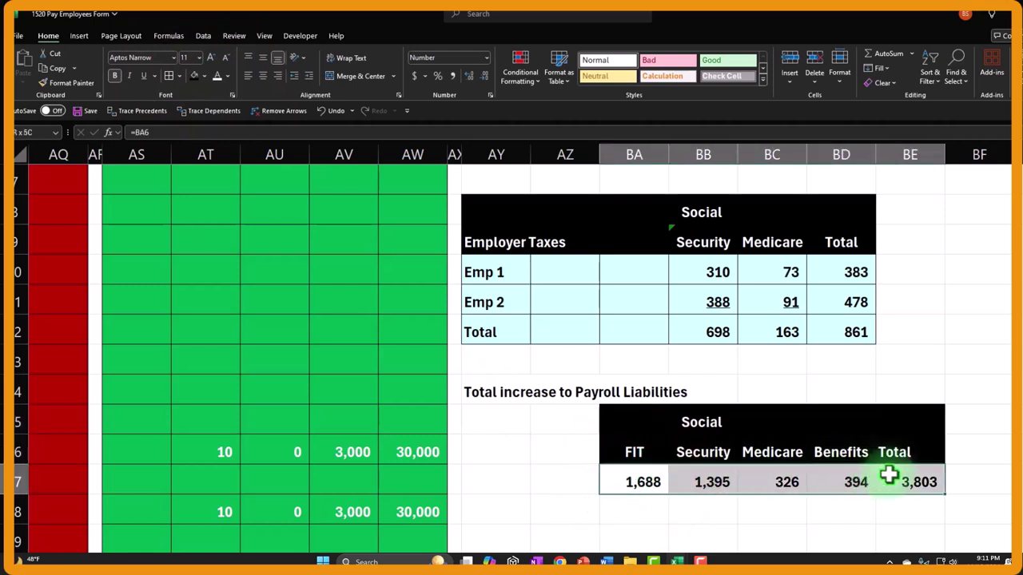
{"action": "left_click", "coordinate": [205, 78]}
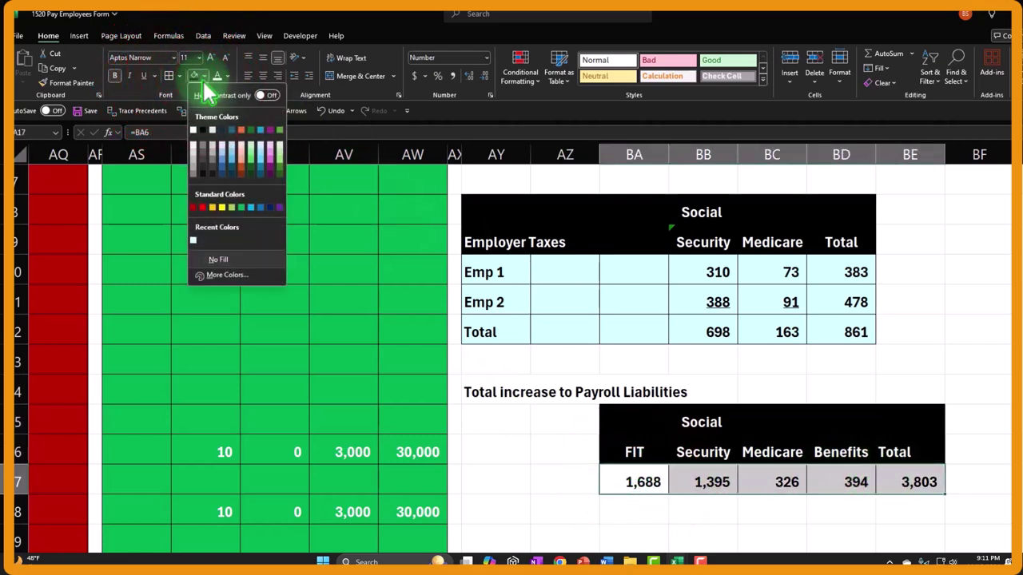
{"action": "left_click", "coordinate": [195, 238]}
Step: Move the Total increase to Payroll Liabilities title over the table and fill its row black
{"action": "left_click", "coordinate": [493, 398]}
{"action": "left_click_drag", "start_coordinate": [489, 406], "coordinate": [876, 386]}
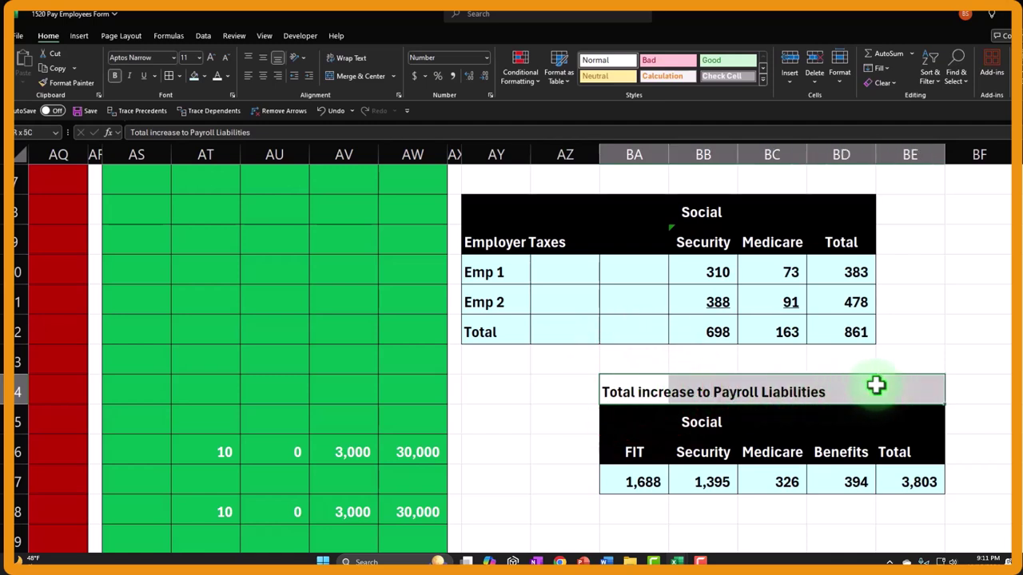
{"action": "left_click", "coordinate": [205, 76]}
{"action": "left_click", "coordinate": [202, 130]}
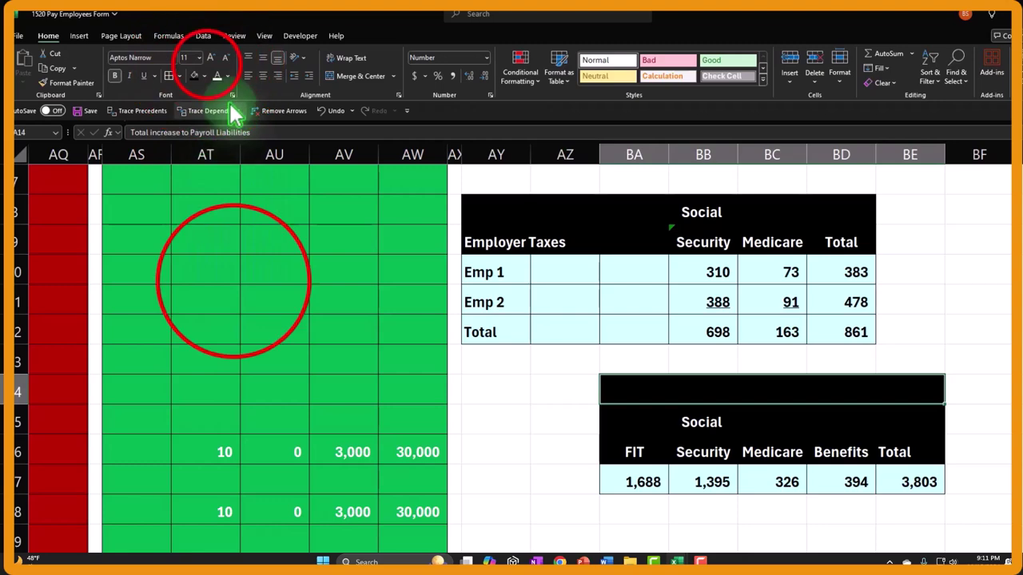
Step: Delete the leftover 10, 0, 3,000 and 30,000 values in AT15:AW20 of the green ledger
{"action": "left_click", "coordinate": [232, 280]}
{"action": "scroll", "coordinate": [245, 357], "scroll_direction": "up", "scroll_amount": 3}
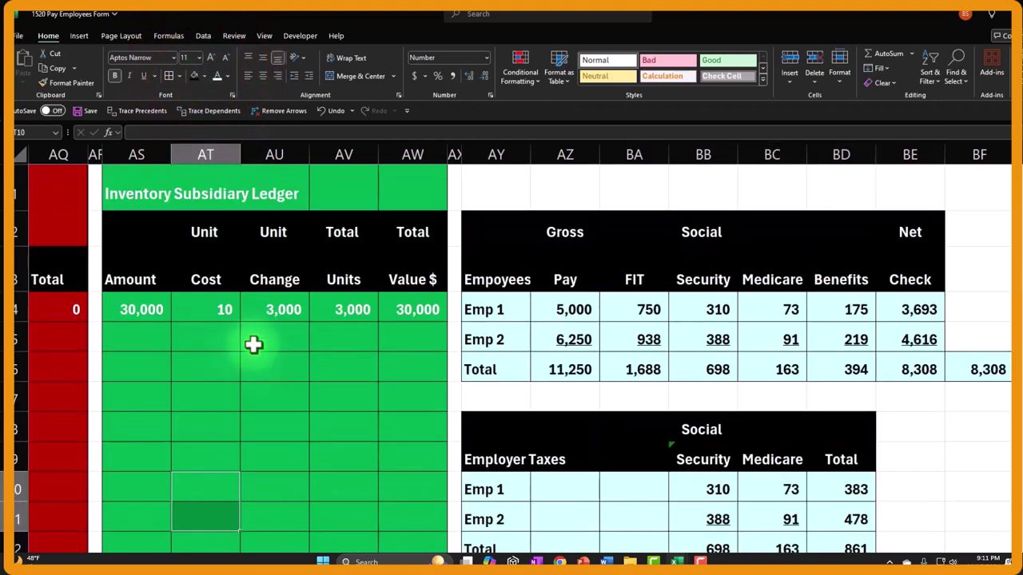
{"action": "scroll", "coordinate": [253, 345], "scroll_direction": "down", "scroll_amount": 4}
{"action": "left_click_drag", "start_coordinate": [208, 272], "coordinate": [433, 422]}
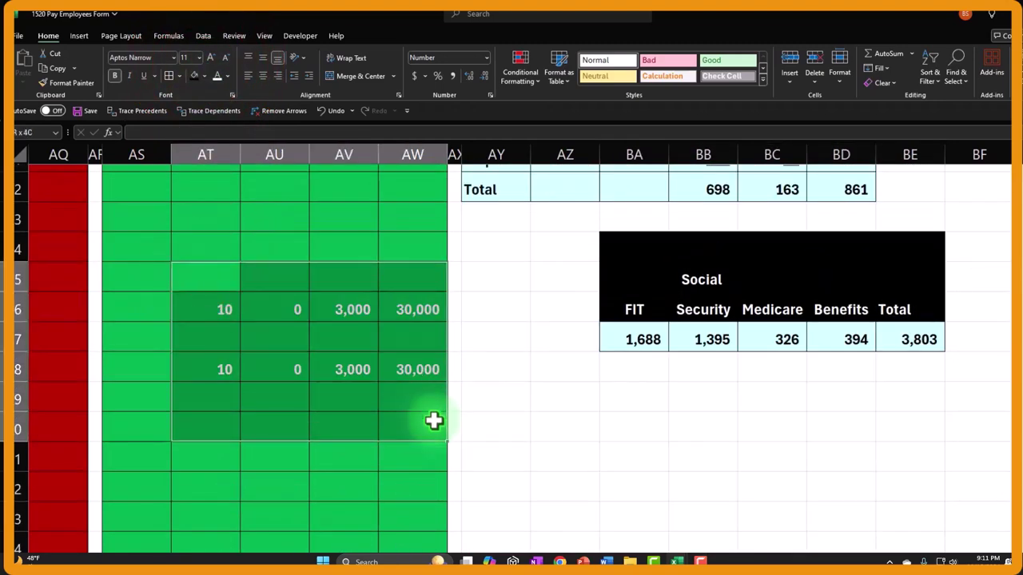
{"action": "key", "text": "Delete"}
{"action": "scroll", "coordinate": [502, 460], "scroll_direction": "up", "scroll_amount": 4}
{"action": "left_click", "coordinate": [548, 442]}
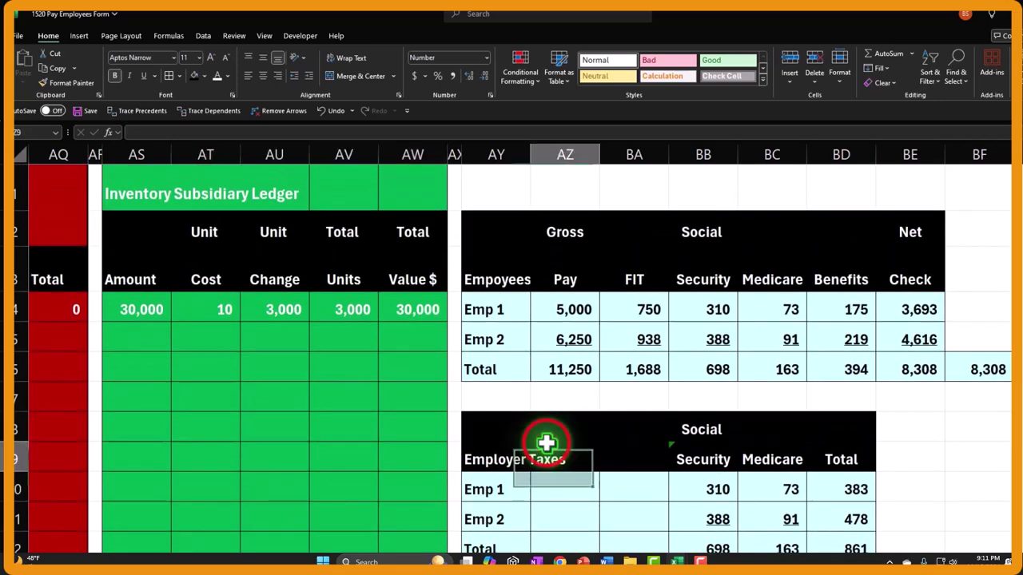
{"action": "scroll", "coordinate": [546, 443], "scroll_direction": "down", "scroll_amount": 1}
{"action": "scroll", "coordinate": [547, 443], "scroll_direction": "down", "scroll_amount": 1}
{"action": "scroll", "coordinate": [548, 442], "scroll_direction": "up", "scroll_amount": 3}
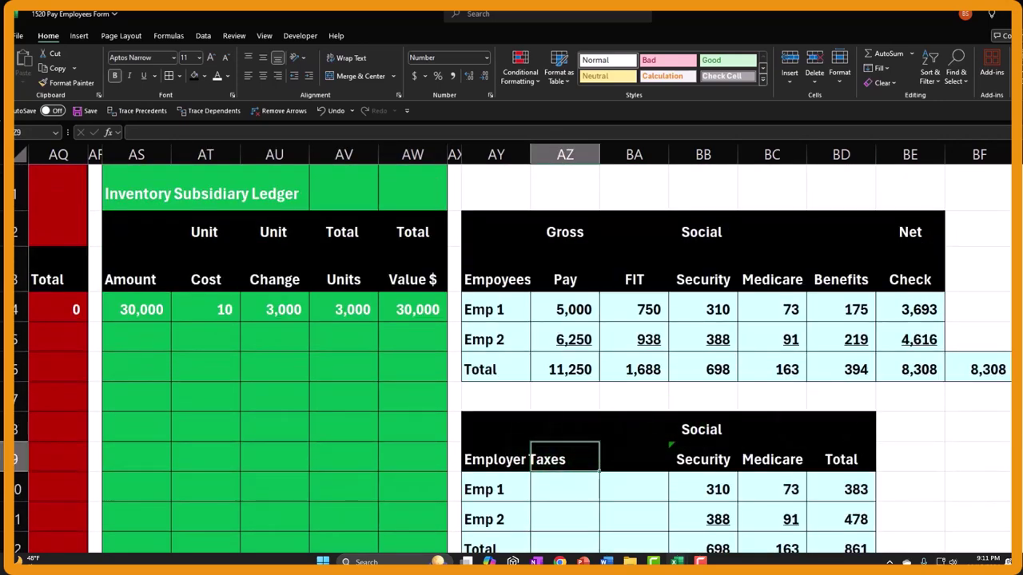
Step: Select the payroll register totals from Gross Pay through Benefits
{"action": "left_click", "coordinate": [831, 276]}
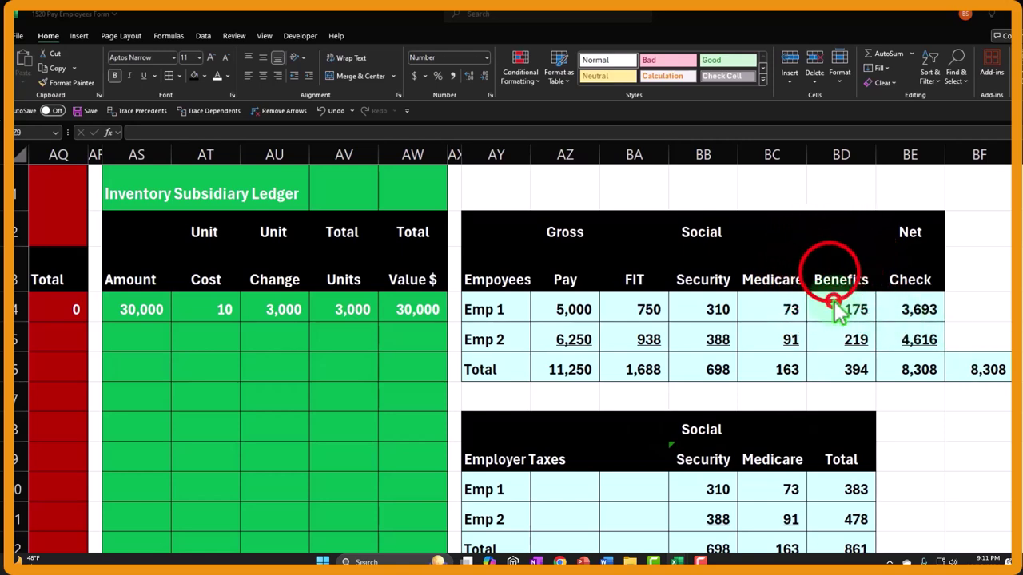
{"action": "key", "text": "Right"}
{"action": "key", "text": "Right"}
{"action": "key", "text": "Right"}
{"action": "key", "text": "Right"}
{"action": "key", "text": "Right"}
{"action": "key", "text": "Right"}
{"action": "key", "text": "Right"}
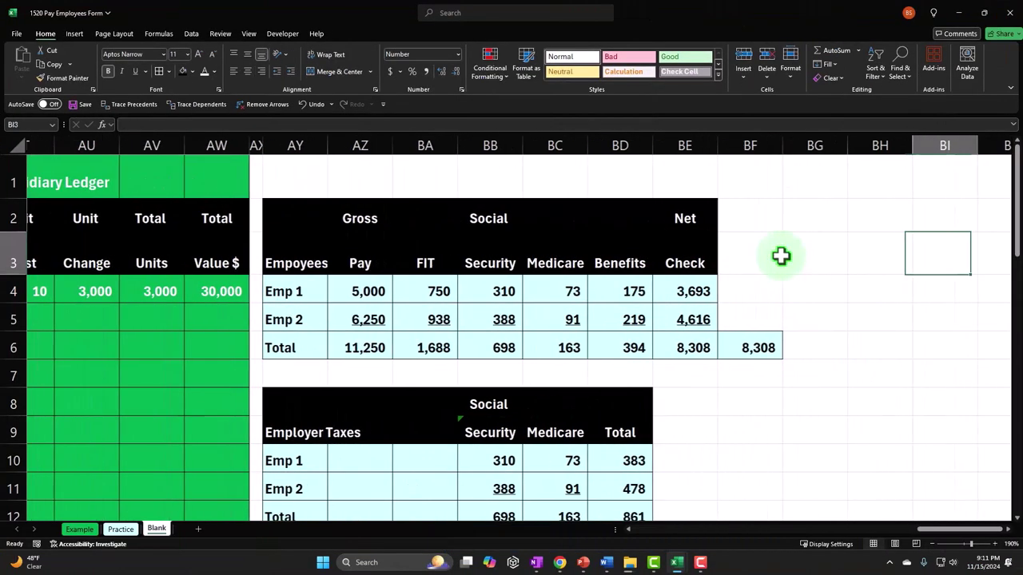
{"action": "key", "text": "Right"}
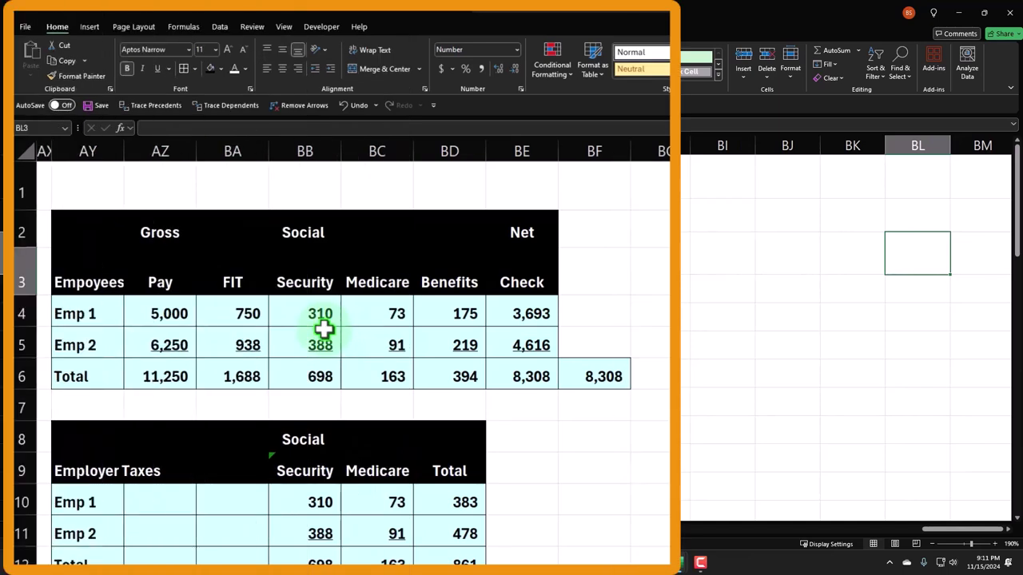
{"action": "left_click_drag", "start_coordinate": [186, 382], "coordinate": [488, 379]}
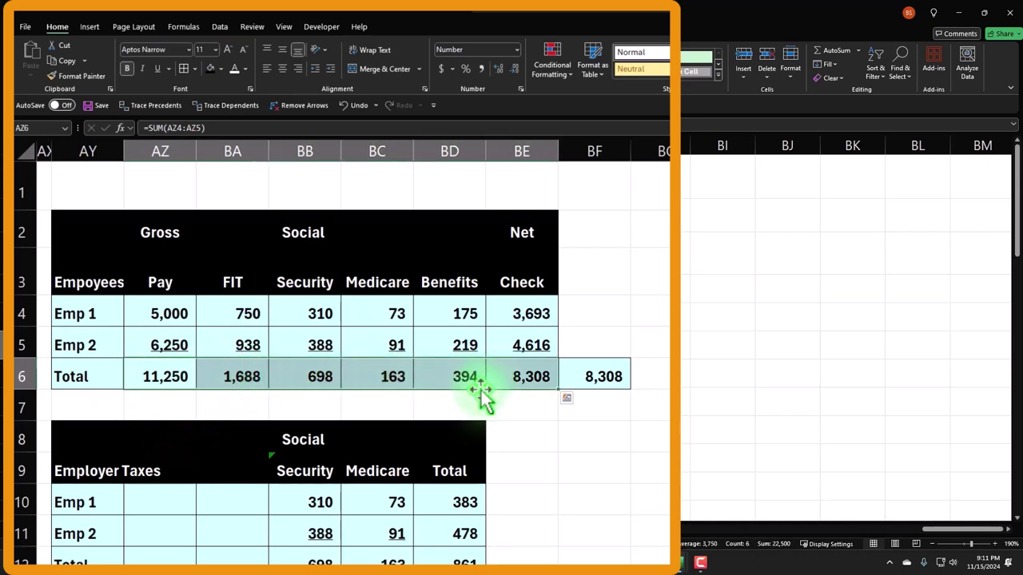
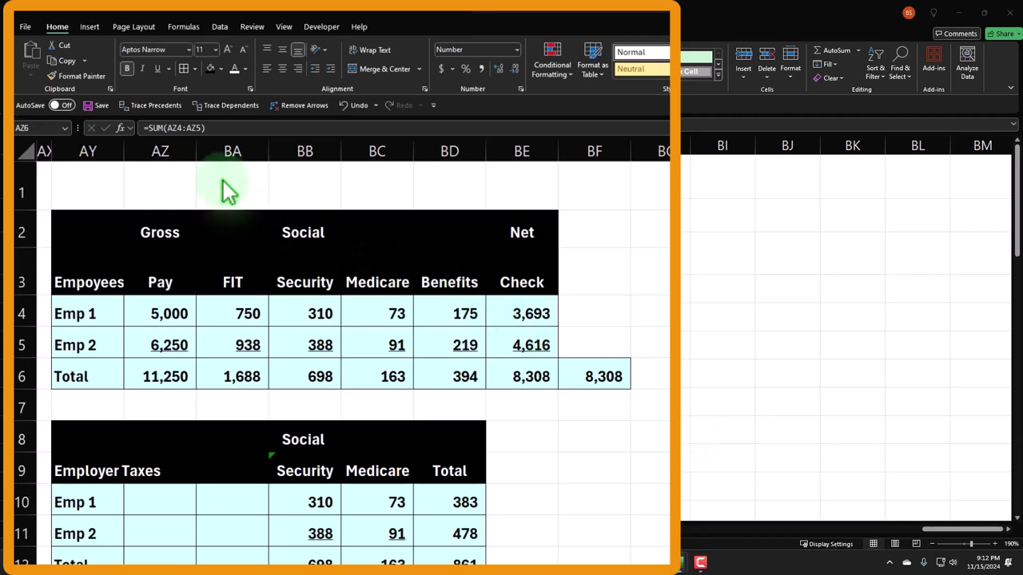
Step: Copy the sheet's existing formatting onto column BG with Format Painter
{"action": "left_click", "coordinate": [47, 152]}
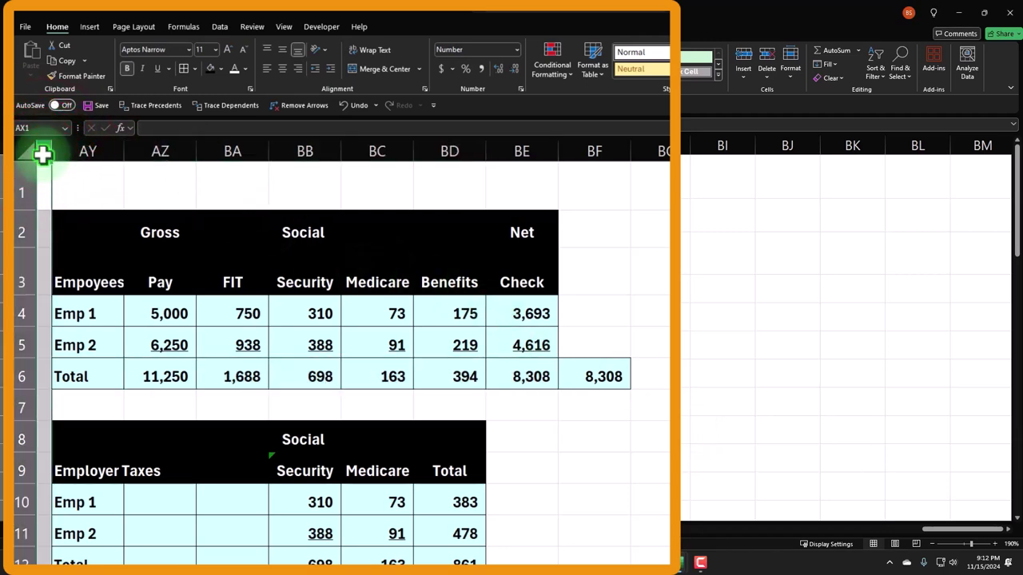
{"action": "left_click", "coordinate": [51, 80]}
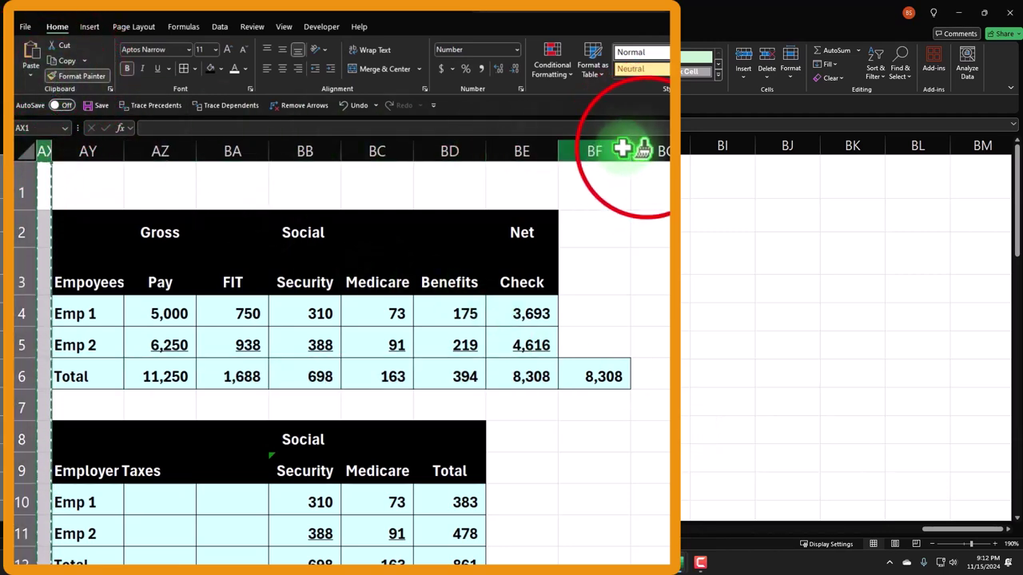
{"action": "left_click", "coordinate": [646, 149]}
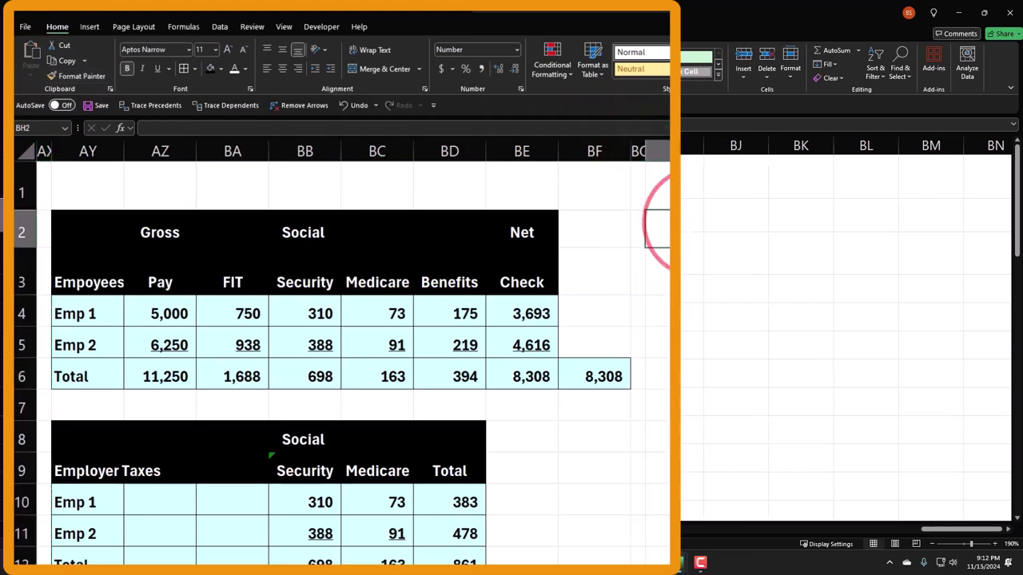
{"action": "left_click", "coordinate": [657, 228]}
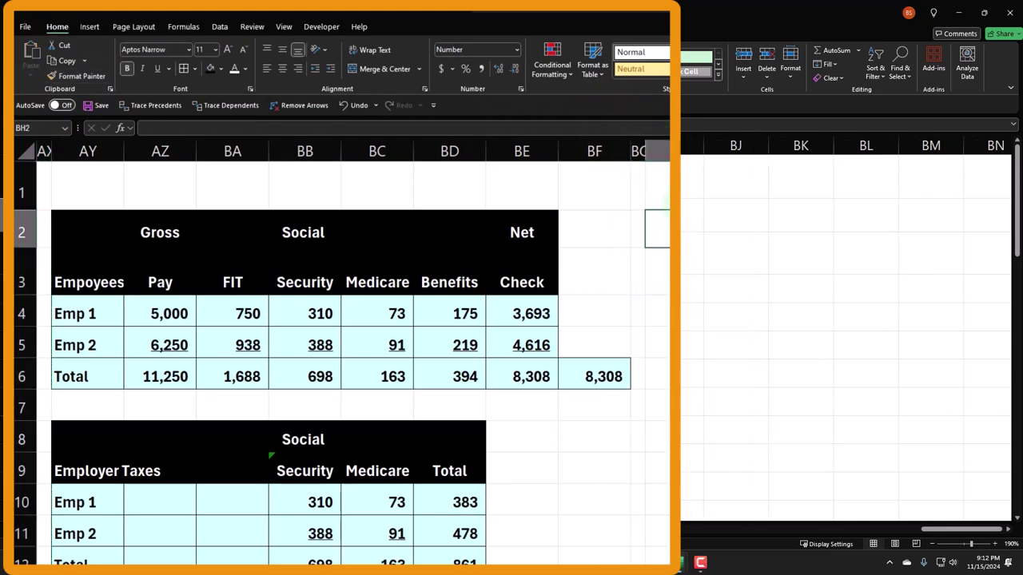
Step: Enter the 'Journal Entry' heading in BH1 and widen column BH to fit it
{"action": "left_click", "coordinate": [689, 200]}
{"action": "type", "text": "Joui"}
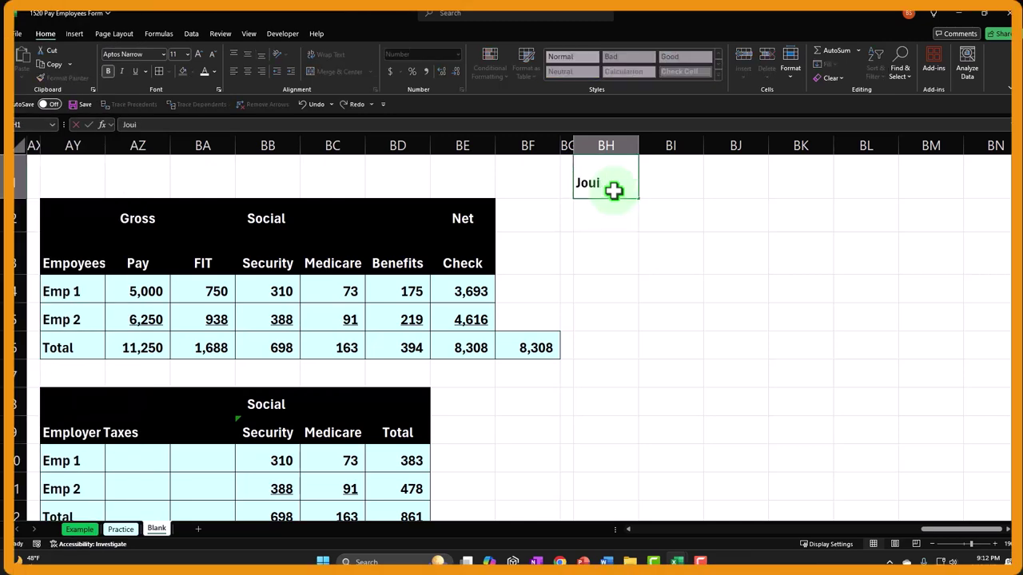
{"action": "key", "text": "BackSpace"}
{"action": "key", "text": "BackSpace"}
{"action": "type", "text": "ournal Entry"}
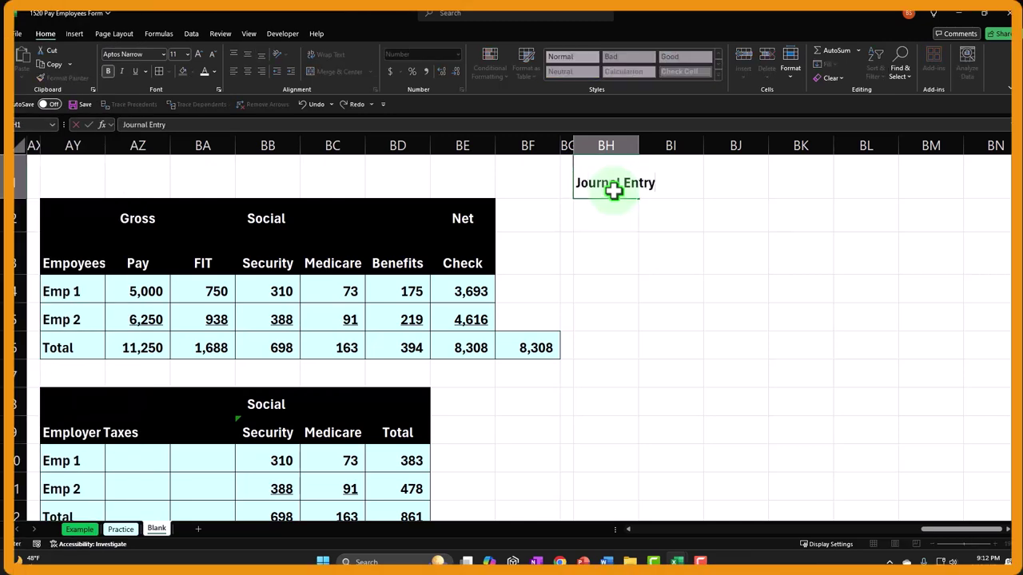
{"action": "key", "text": "Return"}
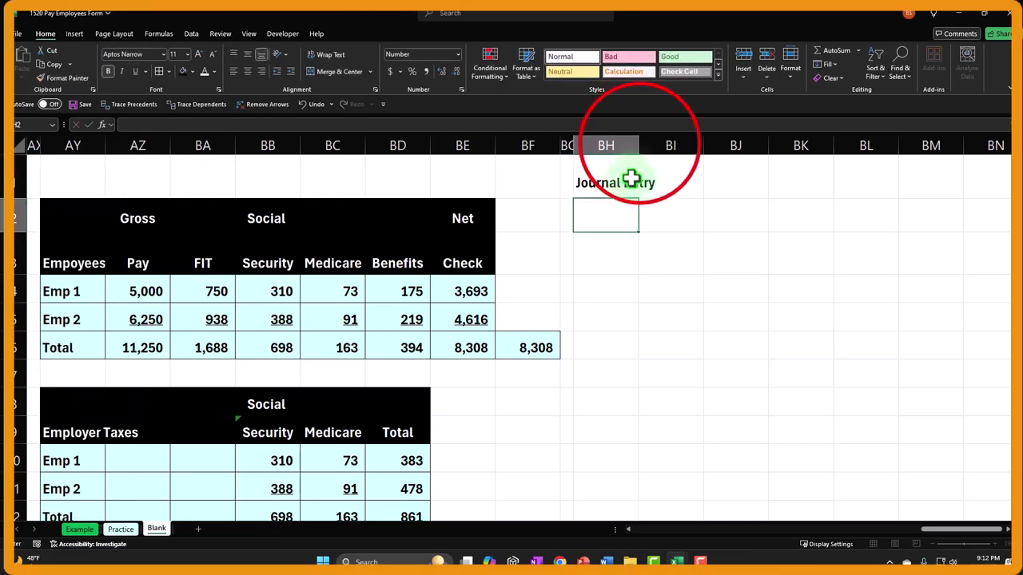
{"action": "left_click_drag", "start_coordinate": [639, 145], "coordinate": [703, 145]}
Step: Add the 'Debit' and '(Credit)' headings in BI1 and BJ1
{"action": "left_click", "coordinate": [735, 179]}
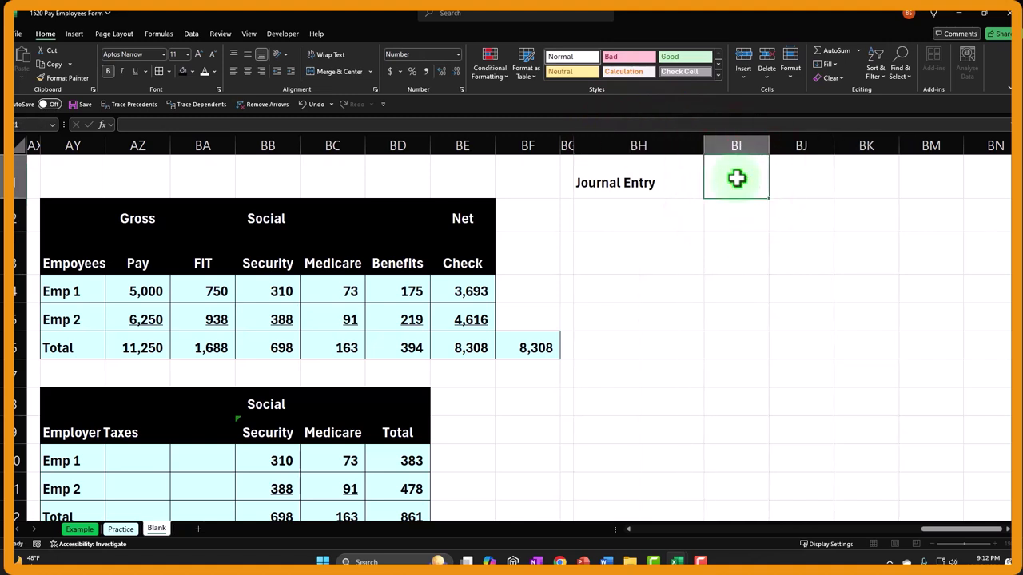
{"action": "type", "text": "ED"}
{"action": "key", "text": "BackSpace"}
{"action": "key", "text": "BackSpace"}
{"action": "type", "text": "Debit"}
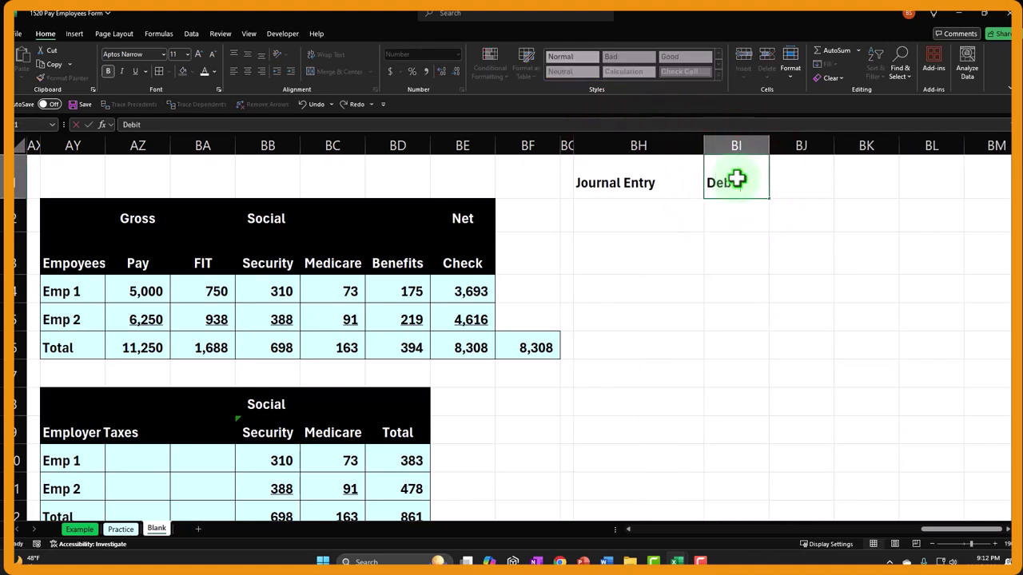
{"action": "key", "text": "Tab"}
{"action": "type", "text": "(C"}
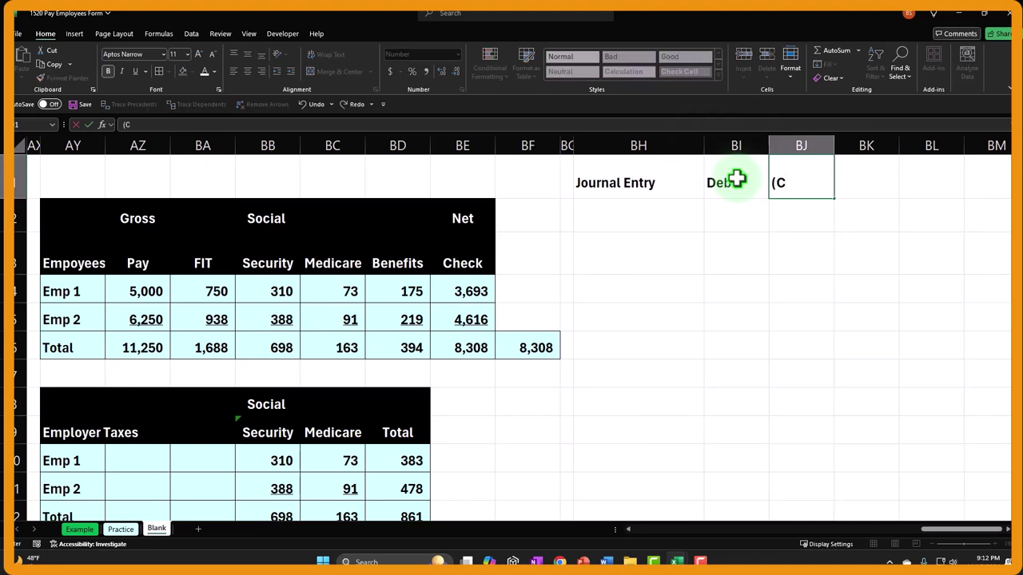
{"action": "type", "text": "redi"}
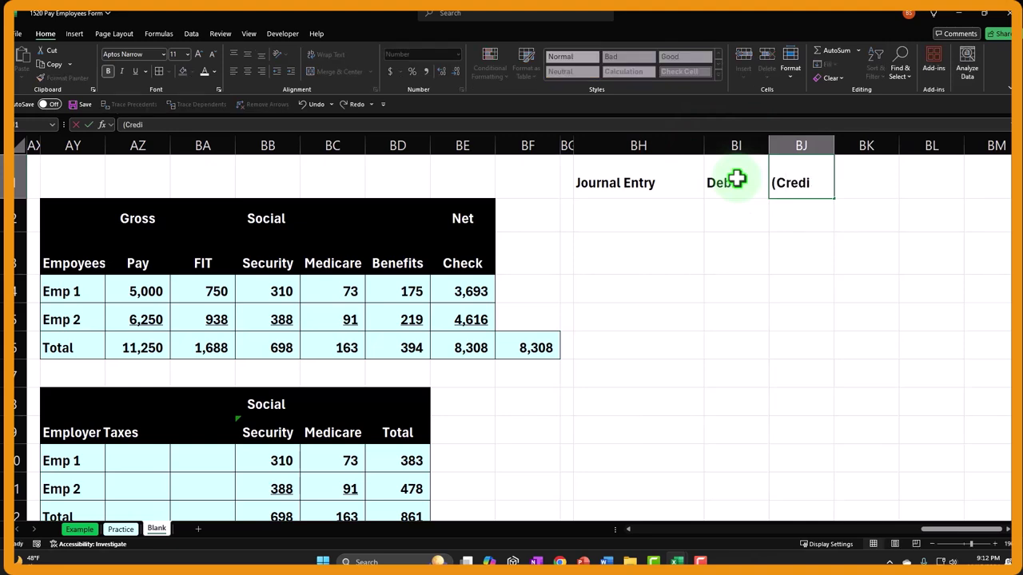
{"action": "type", "text": "t)"}
{"action": "key", "text": "Return"}
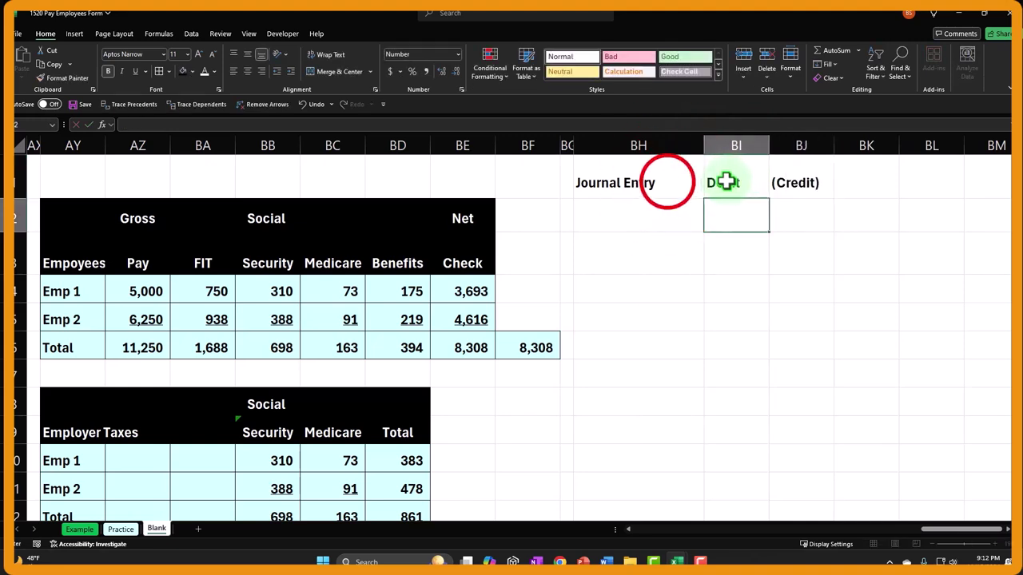
Step: Give BH1:BJ1 a black fill with white text and centre Debit and (Credit)
{"action": "left_click_drag", "start_coordinate": [724, 183], "coordinate": [794, 179]}
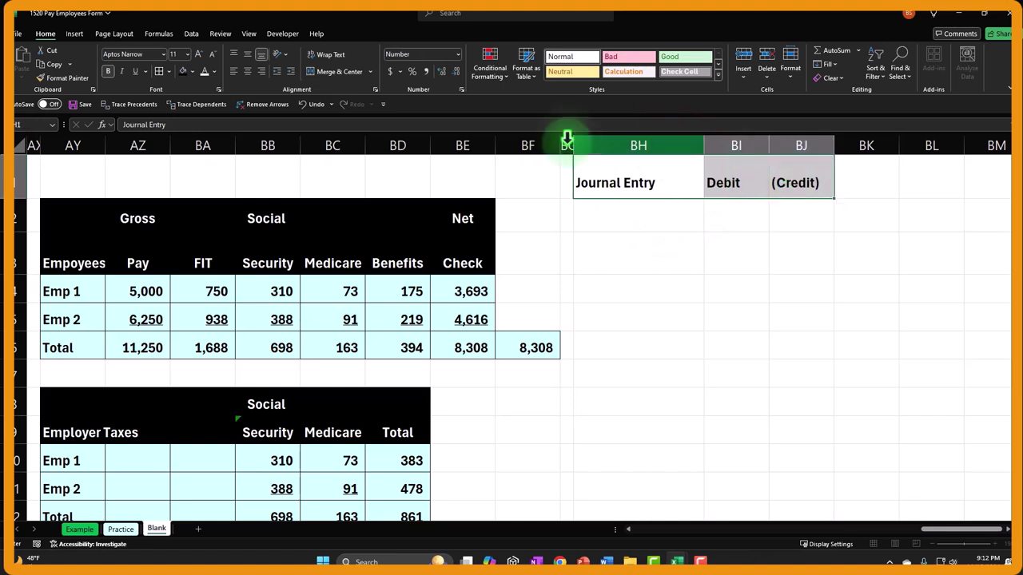
{"action": "left_click", "coordinate": [201, 71]}
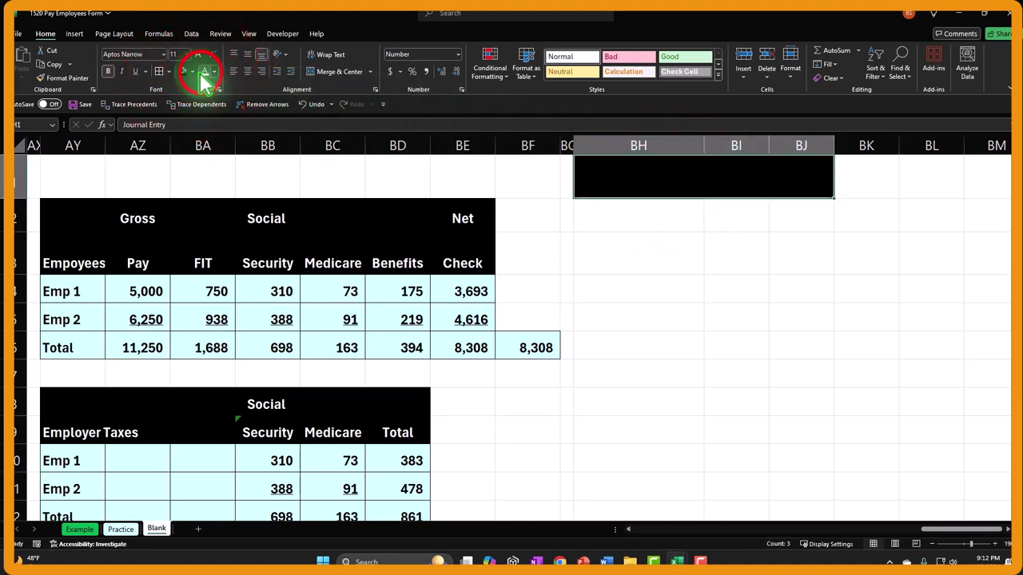
{"action": "left_click", "coordinate": [205, 72]}
{"action": "left_click_drag", "start_coordinate": [742, 183], "coordinate": [784, 182]}
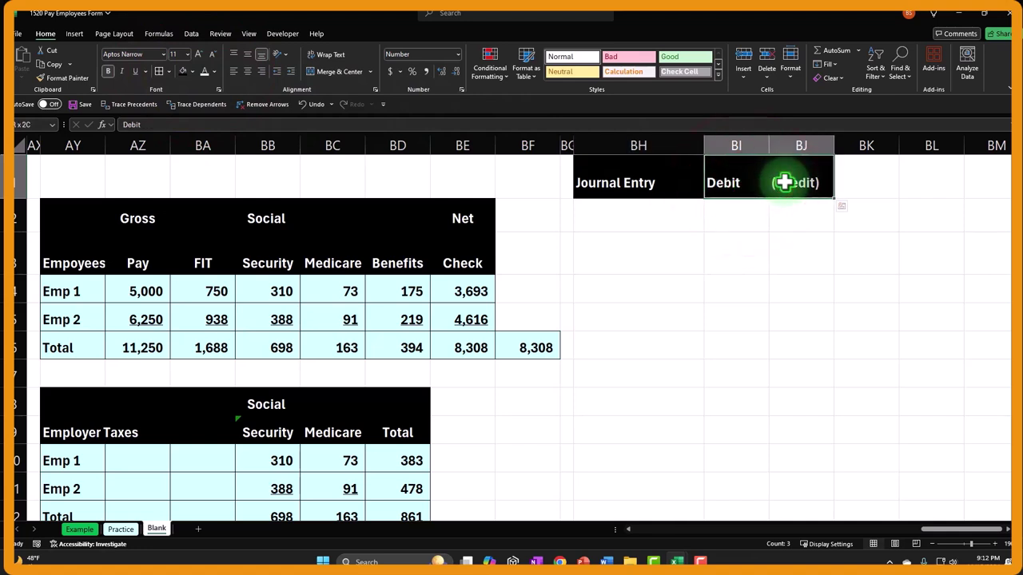
{"action": "left_click", "coordinate": [248, 71]}
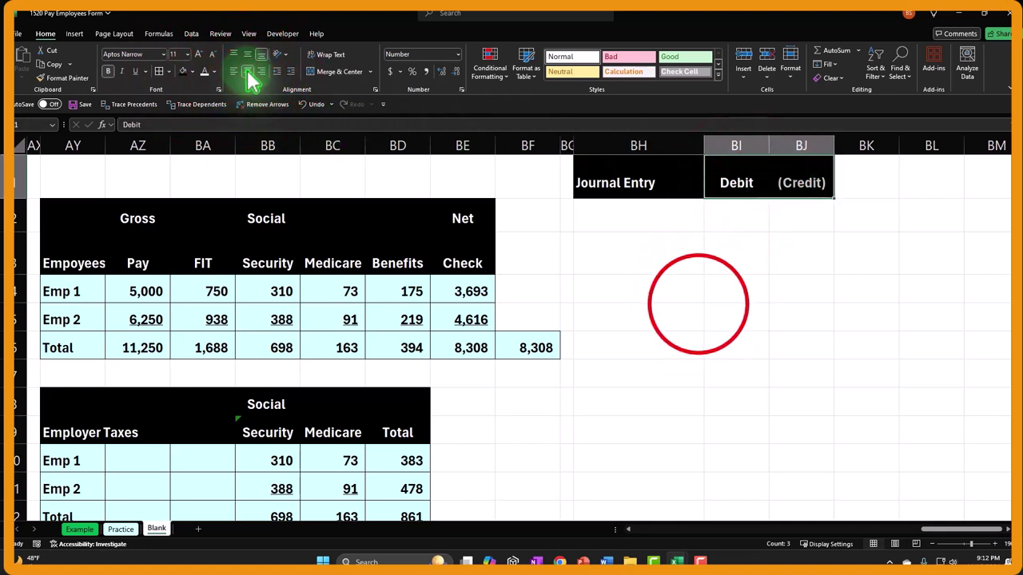
{"action": "left_click", "coordinate": [628, 218]}
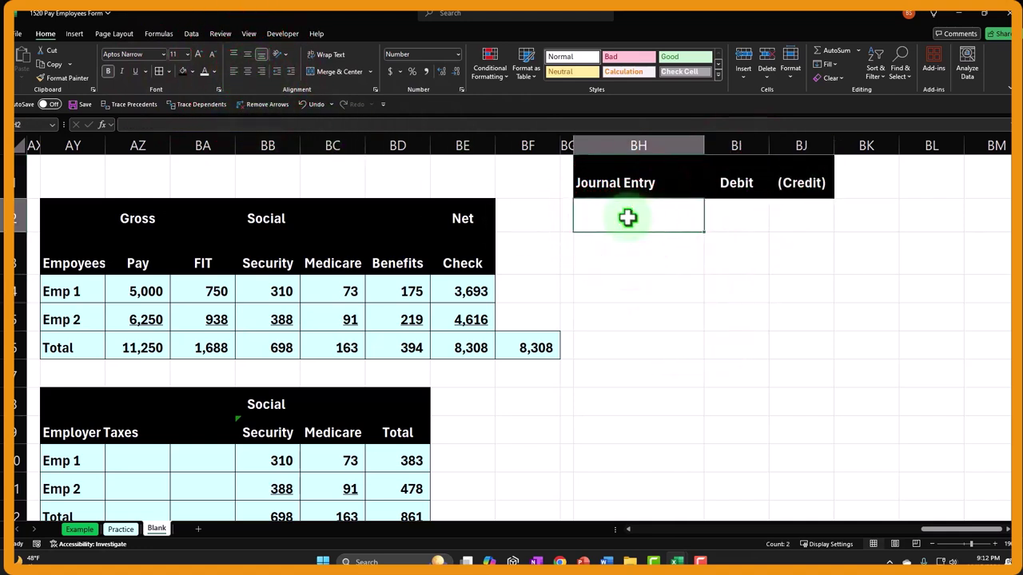
Step: Enter 'Payroll Expense' in BH2 with a debit formula =AZ6 showing 11,250
{"action": "type", "text": "Pa"}
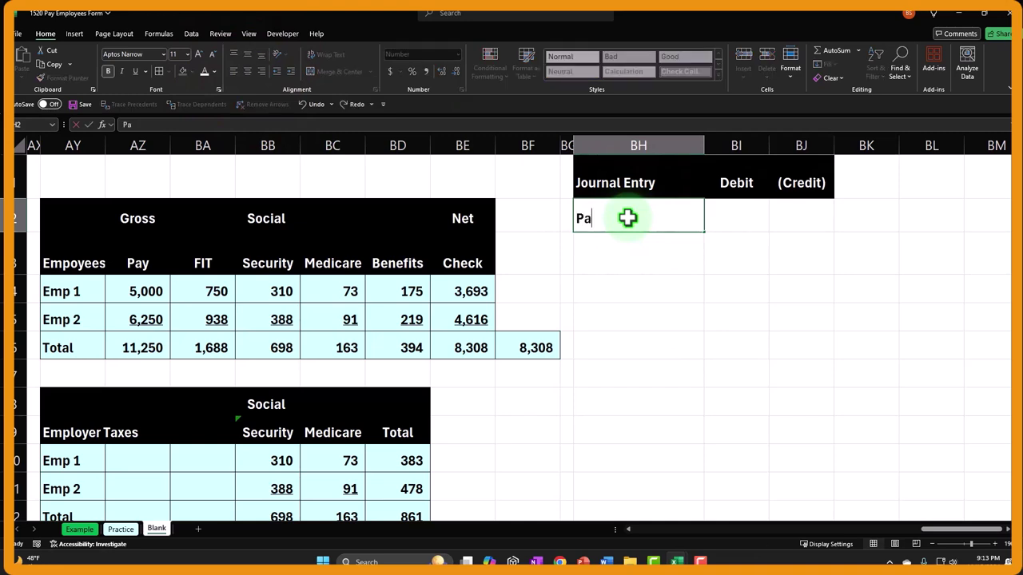
{"action": "type", "text": "yroll Expense"}
{"action": "key", "text": "Tab"}
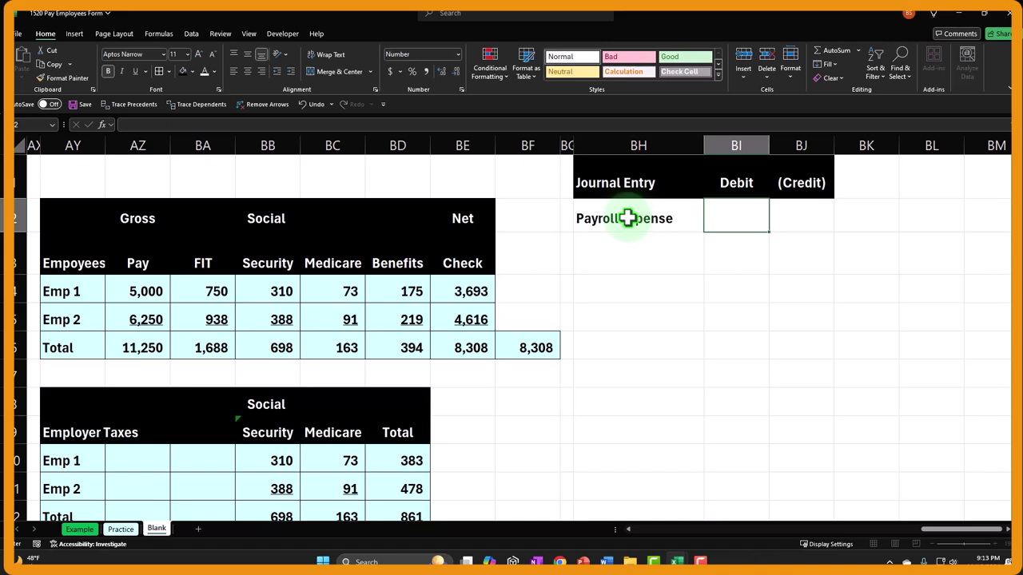
{"action": "type", "text": "="}
{"action": "key", "text": "Left"}
{"action": "key", "text": "Left"}
{"action": "key", "text": "Left"}
{"action": "key", "text": "Left"}
{"action": "key", "text": "Left"}
{"action": "key", "text": "Left"}
{"action": "key", "text": "Left"}
{"action": "key", "text": "Left"}
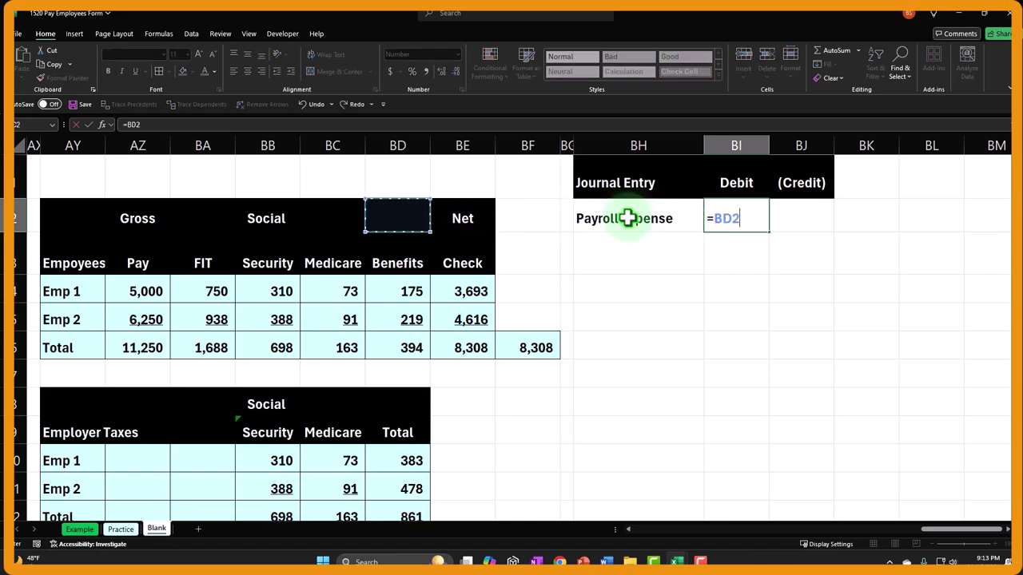
{"action": "key", "text": "Left"}
{"action": "key", "text": "Down"}
{"action": "key", "text": "Down"}
{"action": "key", "text": "Down"}
{"action": "key", "text": "Down"}
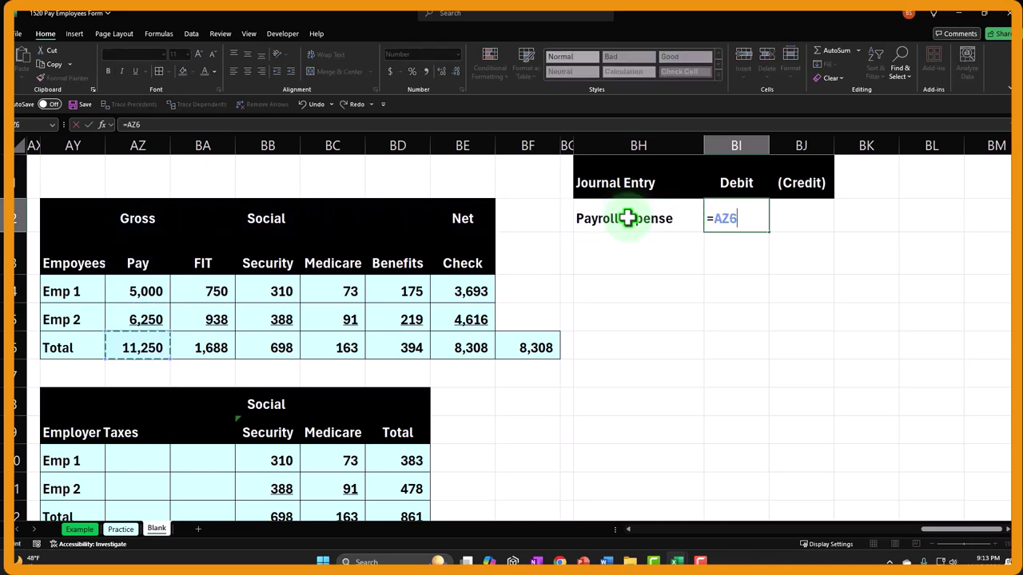
{"action": "key", "text": "Up"}
{"action": "key", "text": "Up"}
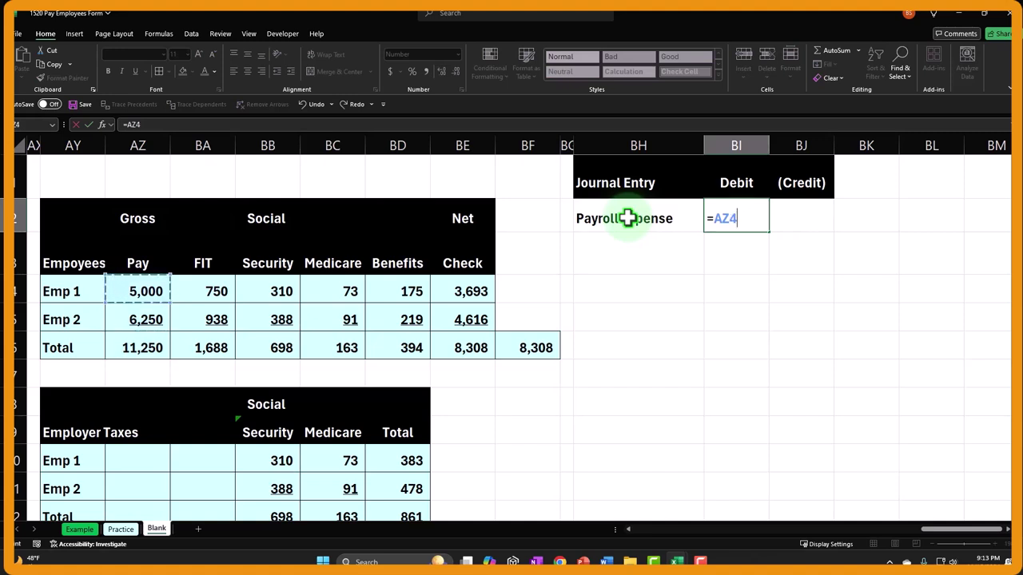
{"action": "key", "text": "Down"}
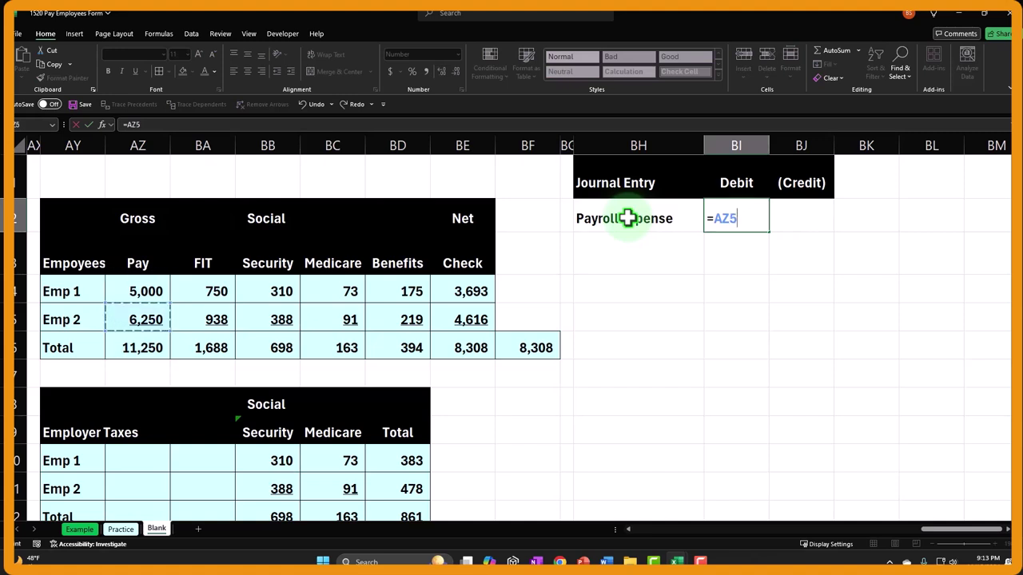
{"action": "key", "text": "Down"}
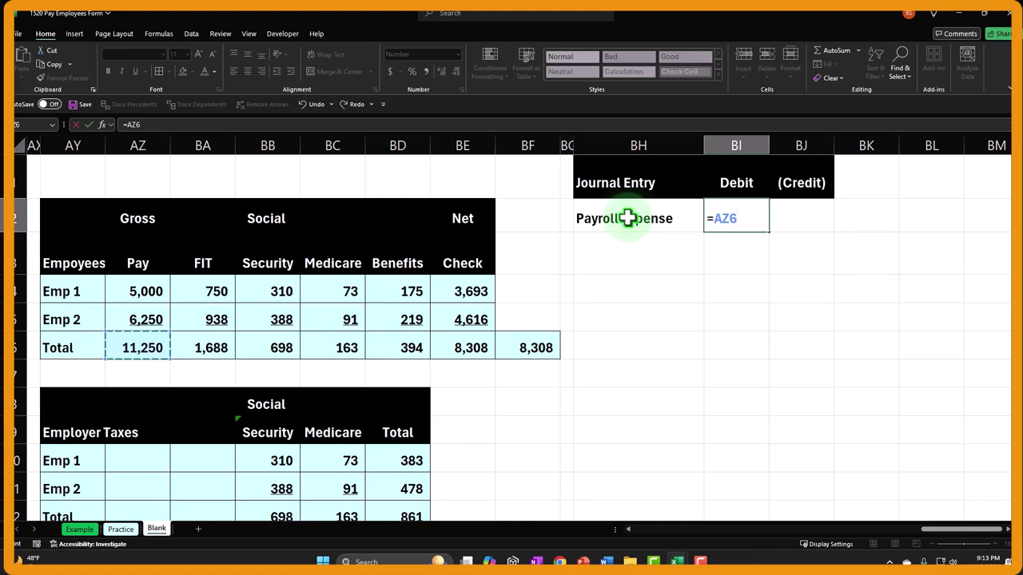
{"action": "key", "text": "Return"}
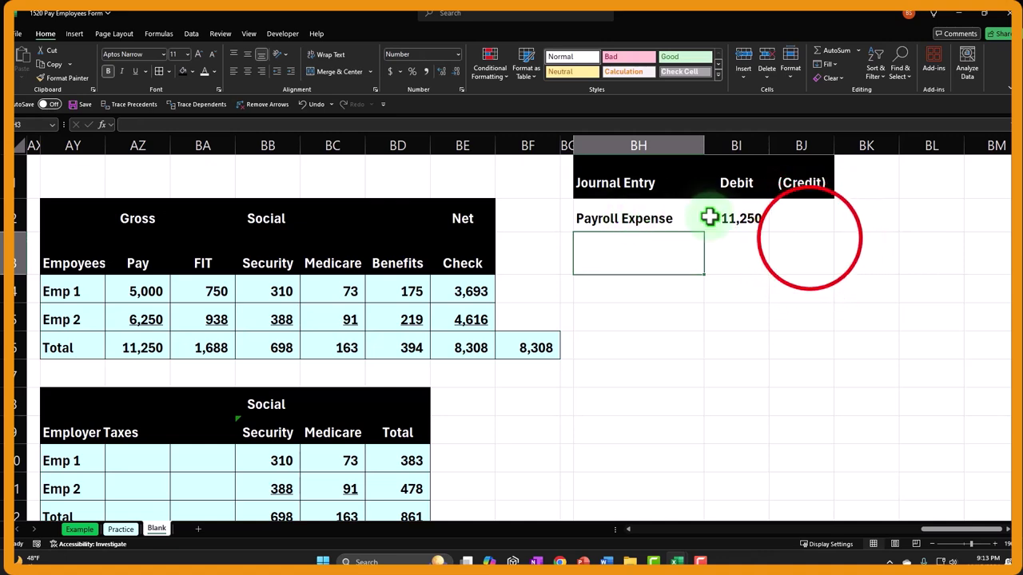
Step: Review the FIT, Social Security, Medicare and Benefits deduction columns
{"action": "left_click", "coordinate": [810, 240]}
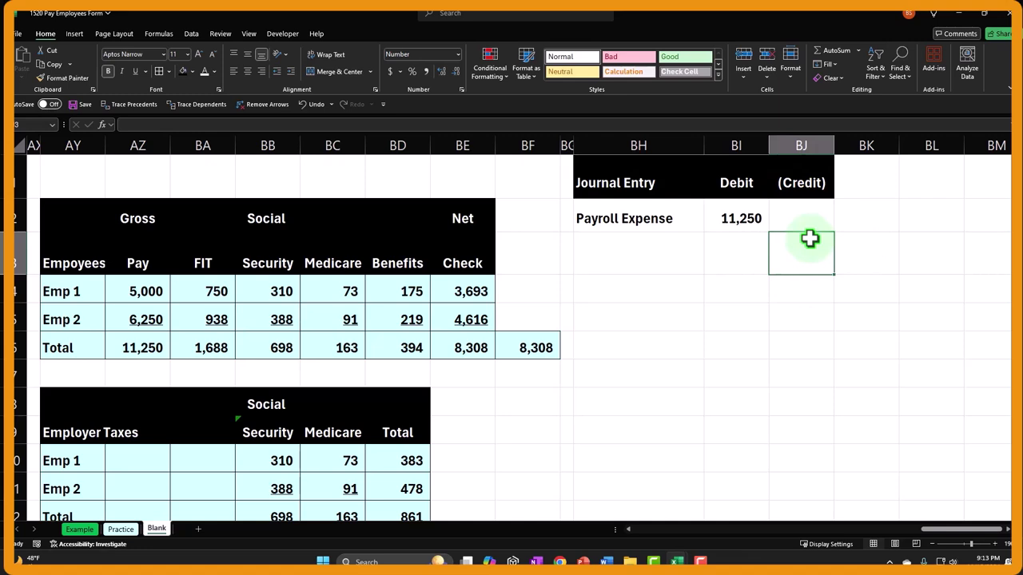
{"action": "key", "text": "Left"}
{"action": "key", "text": "Left"}
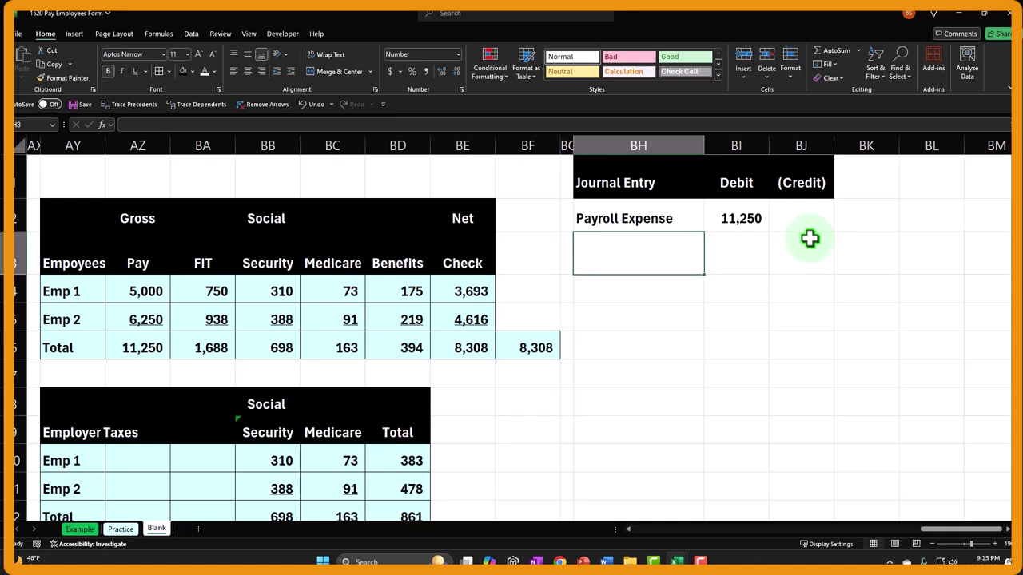
{"action": "left_click", "coordinate": [196, 261]}
{"action": "left_click_drag", "start_coordinate": [249, 227], "coordinate": [265, 254]}
{"action": "left_click", "coordinate": [341, 255]}
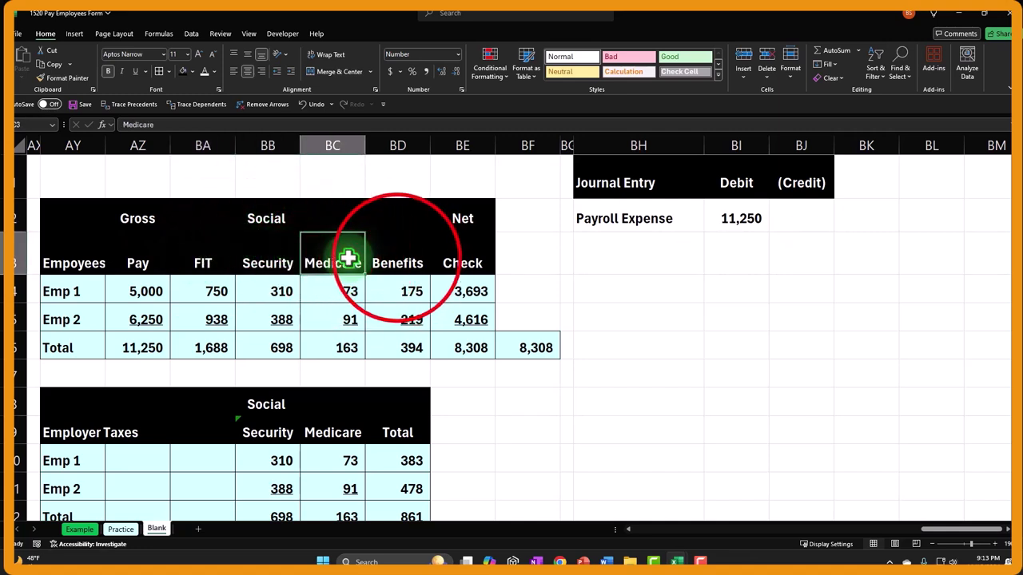
{"action": "left_click", "coordinate": [397, 257]}
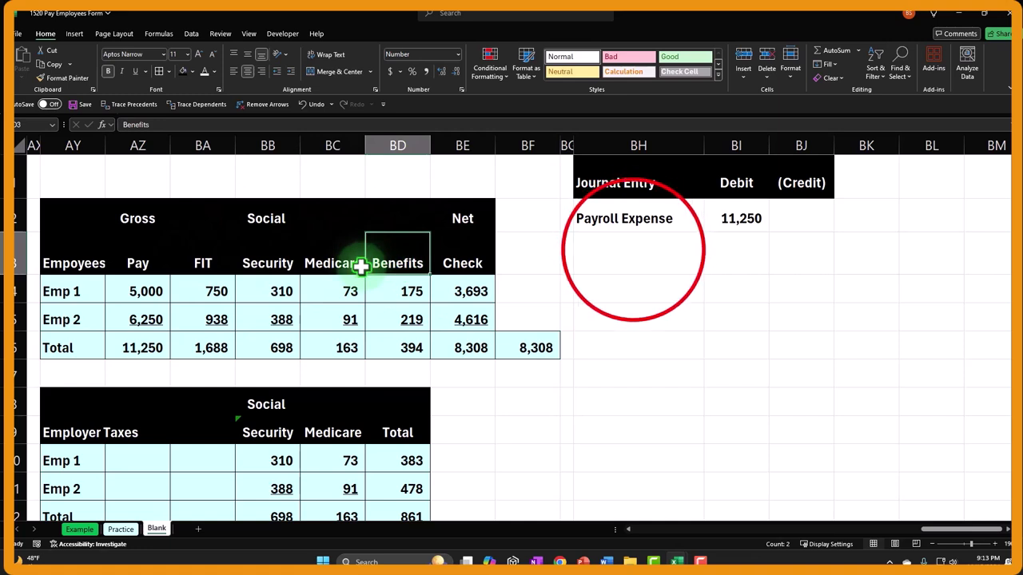
Step: Label BH3 'Payroll liability', fixing the misspelled ending
{"action": "left_click", "coordinate": [635, 256]}
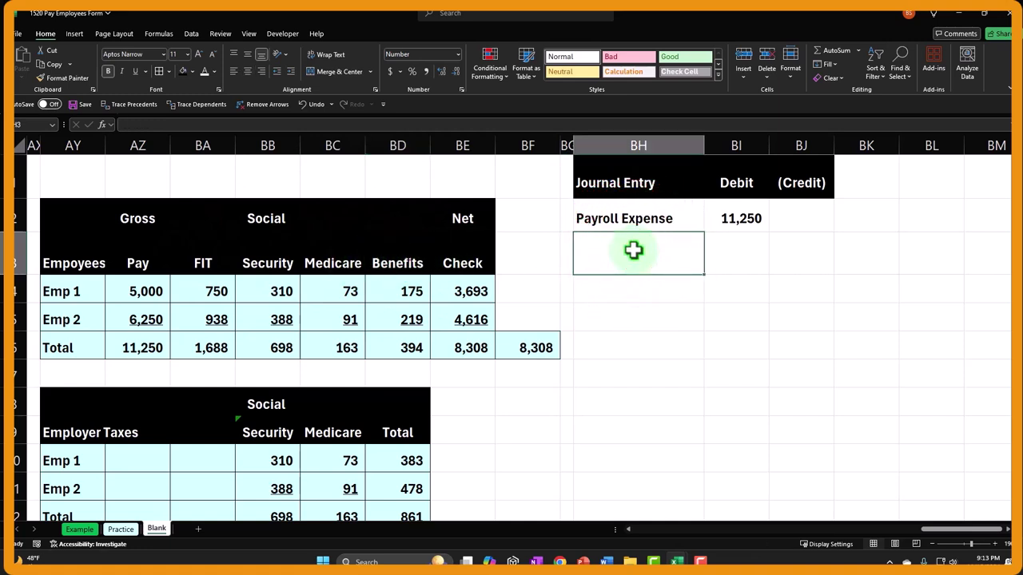
{"action": "type", "text": "Payroll "}
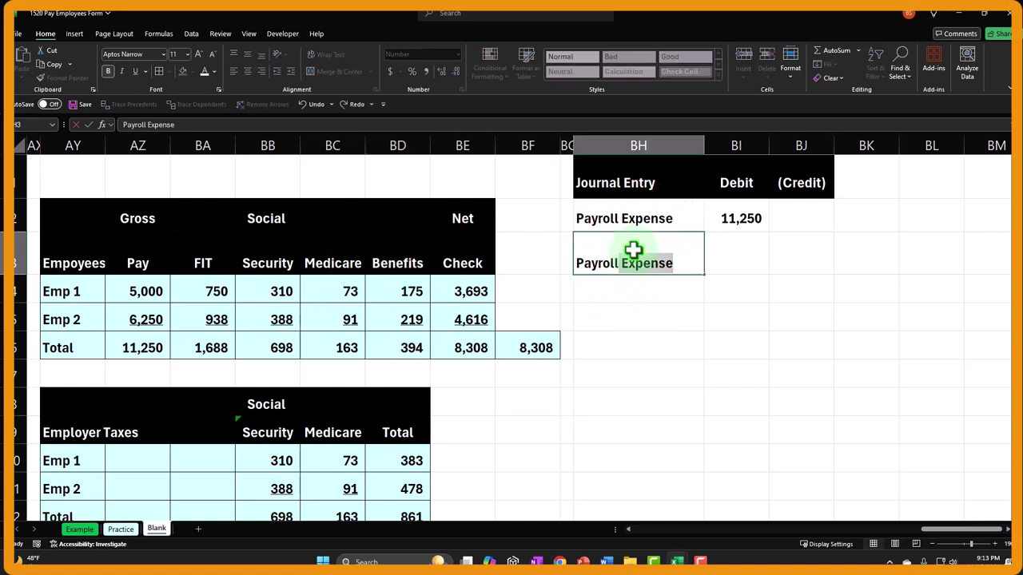
{"action": "type", "text": "liabi"}
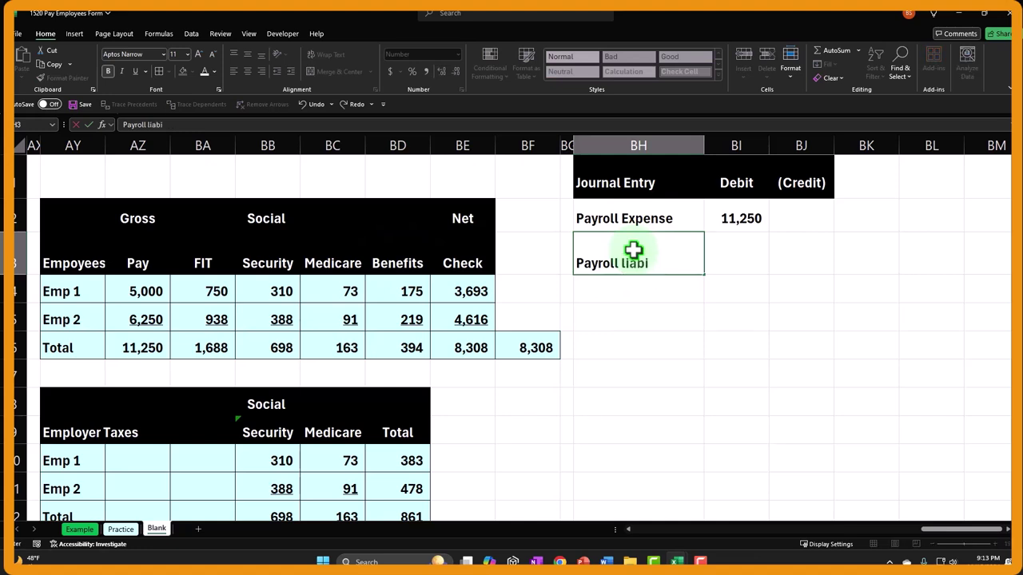
{"action": "type", "text": "lit"}
{"action": "key", "text": "BackSpace"}
{"action": "key", "text": "BackSpace"}
{"action": "key", "text": "BackSpace"}
{"action": "key", "text": "BackSpace"}
{"action": "key", "text": "BackSpace"}
{"action": "key", "text": "BackSpace"}
{"action": "key", "text": "BackSpace"}
{"action": "key", "text": "BackSpace"}
{"action": "type", "text": "iabllity"}
{"action": "key", "text": "Tab"}
{"action": "key", "text": "Tab"}
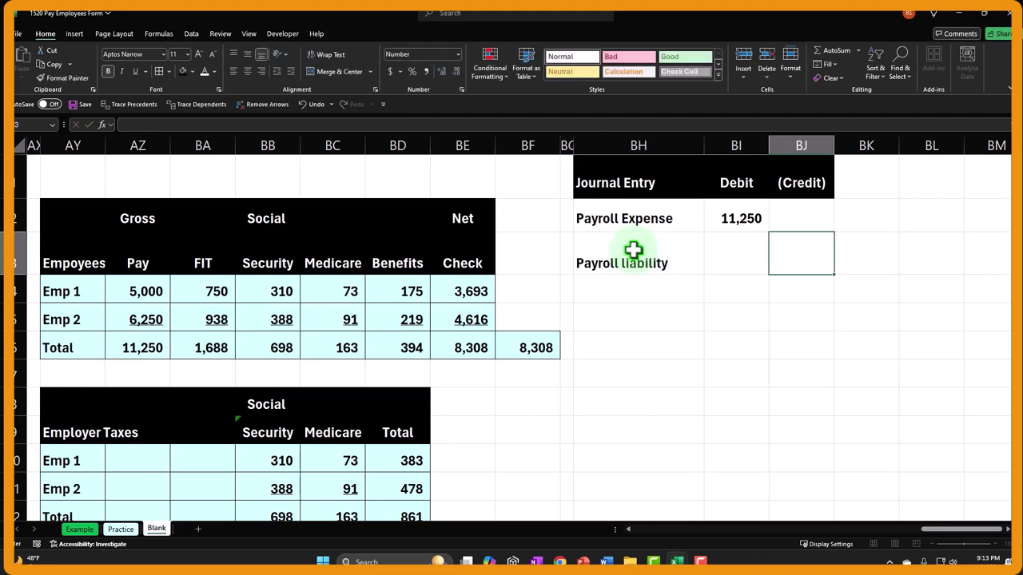
Step: Check the Social Security, FIT-through-Medicare and Benefits totals in row 6
{"action": "left_click", "coordinate": [289, 325]}
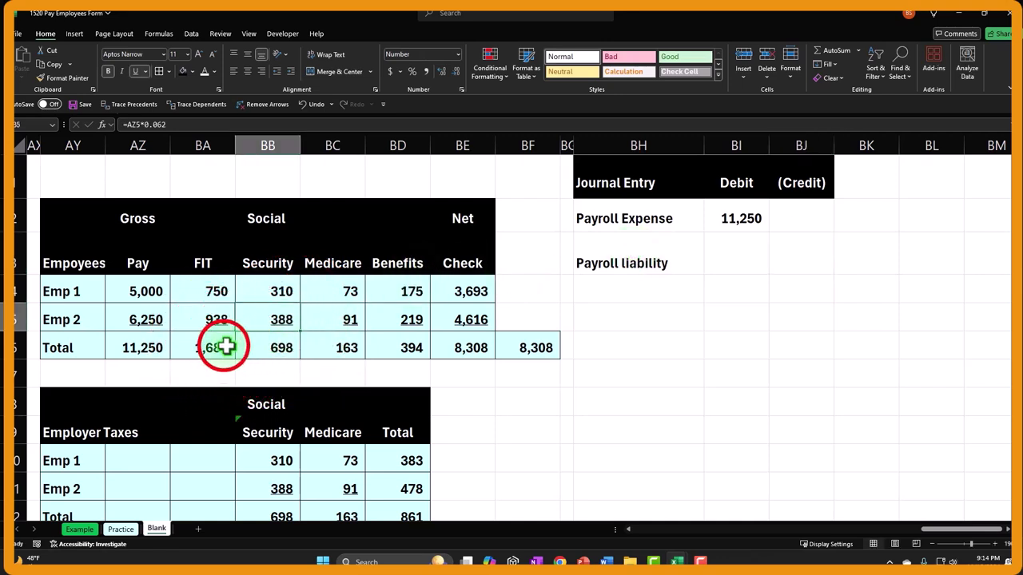
{"action": "left_click_drag", "start_coordinate": [226, 345], "coordinate": [320, 347]}
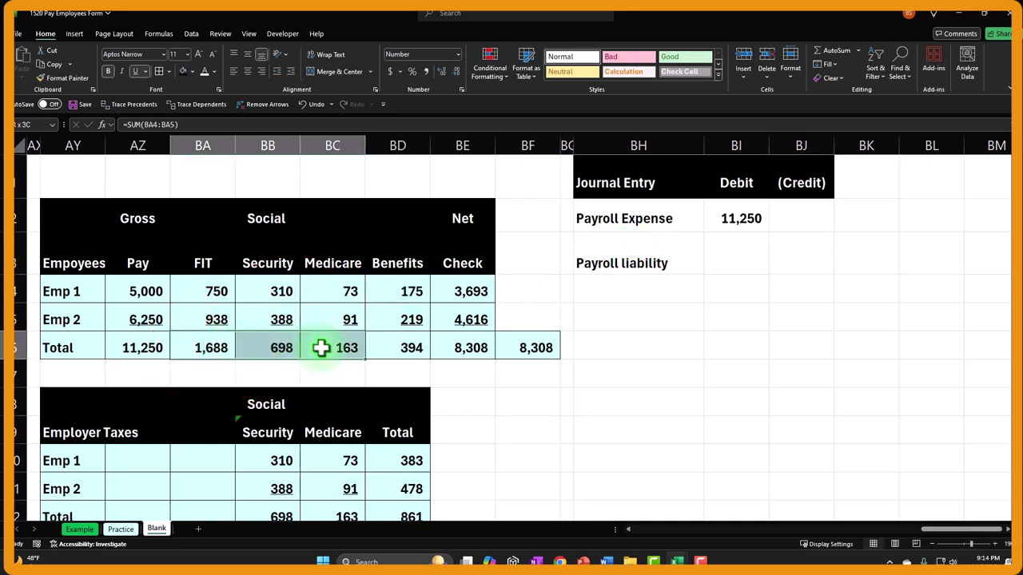
{"action": "left_click", "coordinate": [377, 339]}
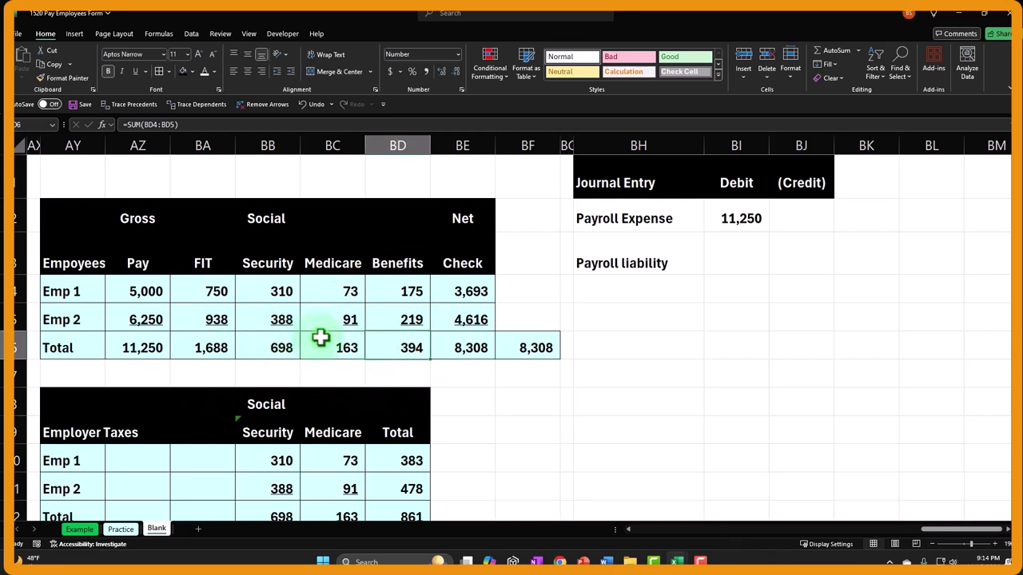
{"action": "left_click", "coordinate": [798, 261]}
{"action": "key", "text": "Return"}
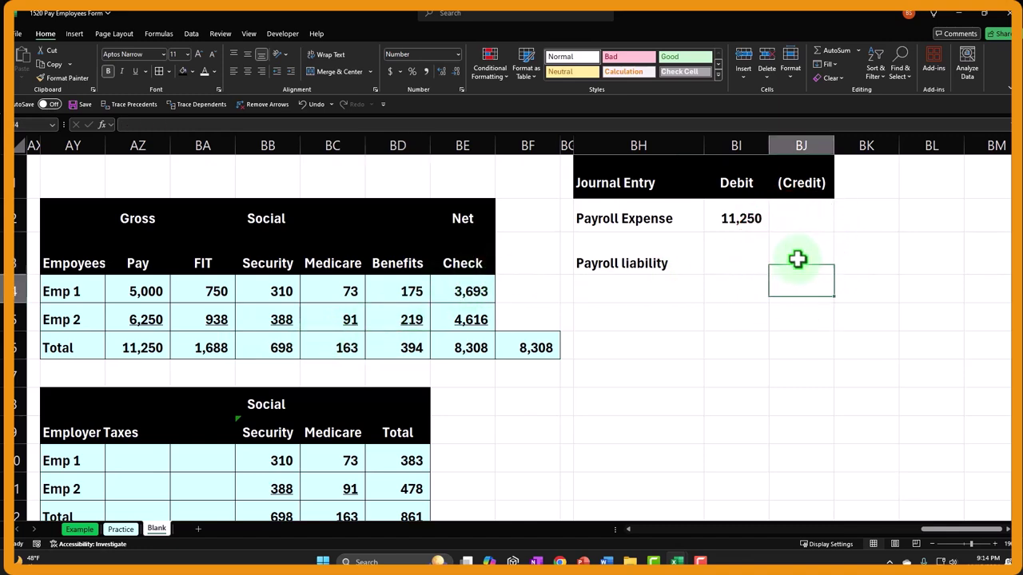
{"action": "left_click", "coordinate": [797, 259]}
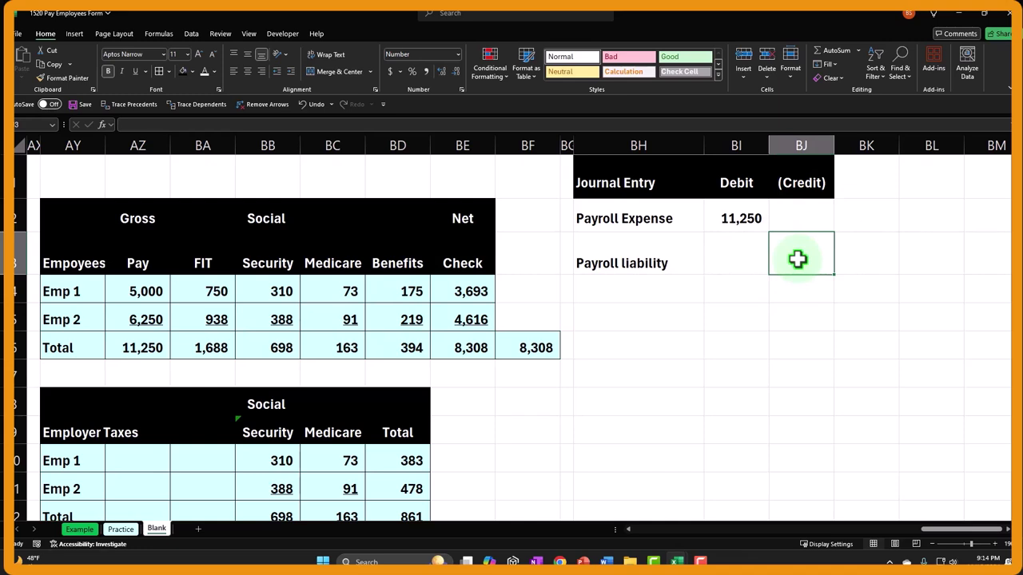
Step: Enter =-SUM(BA6:BE6) in BJ3 as the Payroll liability credit
{"action": "type", "text": "-sum("}
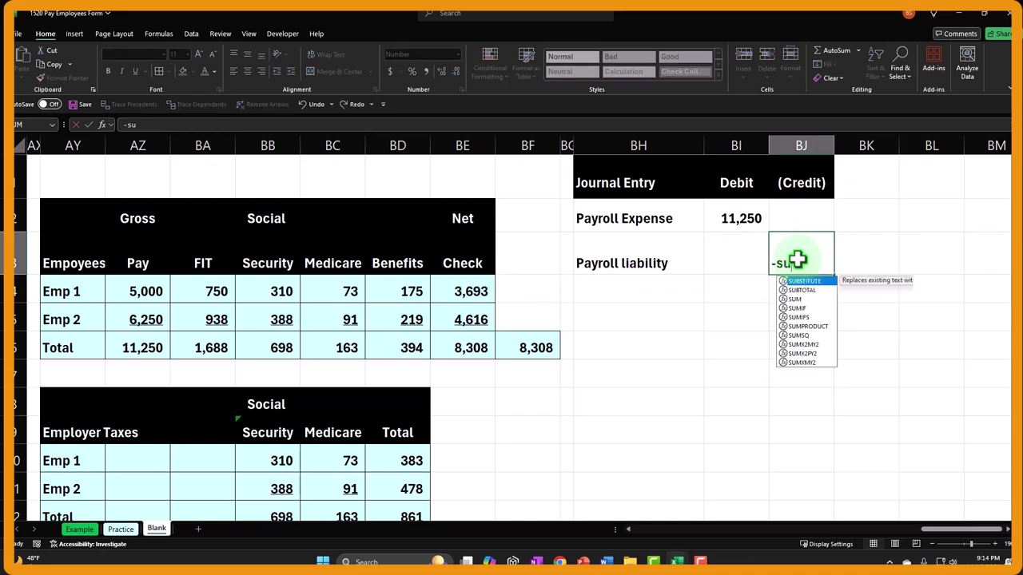
{"action": "key", "text": "Left"}
{"action": "key", "text": "Left"}
{"action": "key", "text": "Left"}
{"action": "key", "text": "Left"}
{"action": "key", "text": "Left"}
{"action": "key", "text": "Left"}
{"action": "key", "text": "Left"}
{"action": "key", "text": "Left"}
{"action": "key", "text": "Left"}
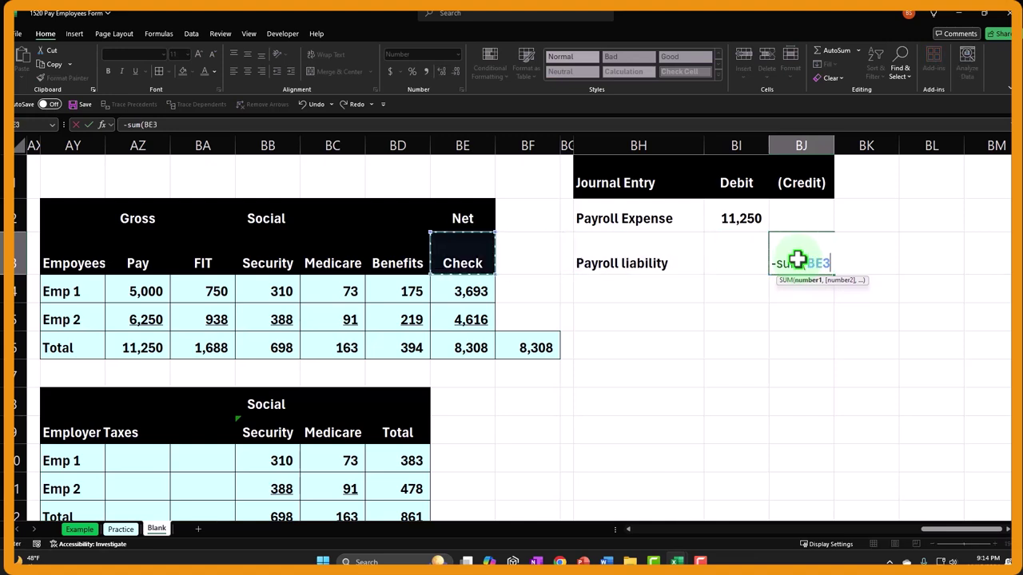
{"action": "key", "text": "Down"}
{"action": "key", "text": "Down"}
{"action": "key", "text": "Down"}
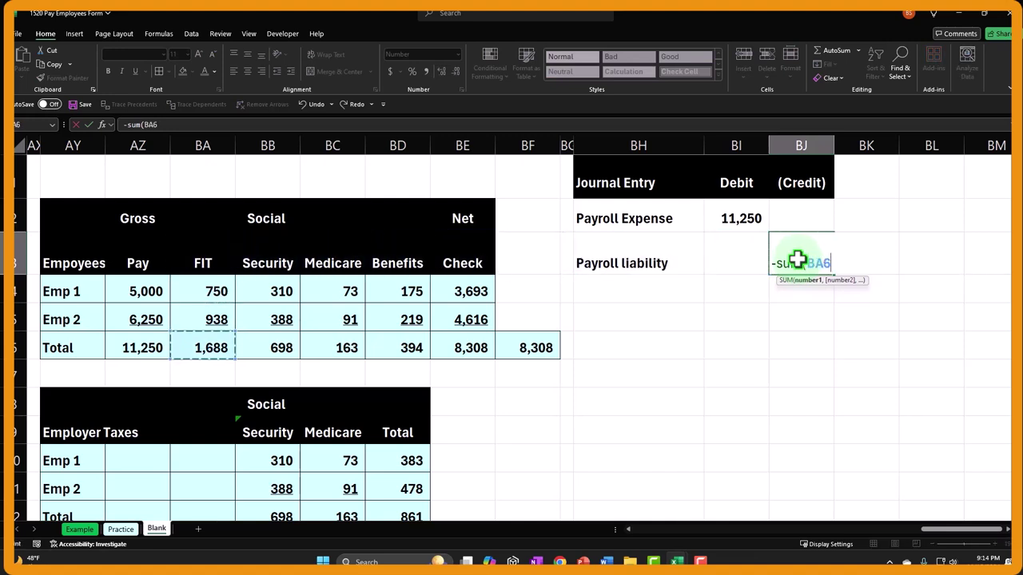
{"action": "key", "text": "shift+Right"}
{"action": "key", "text": "shift+Right"}
{"action": "key", "text": "shift+Right"}
{"action": "key", "text": "shift+Right"}
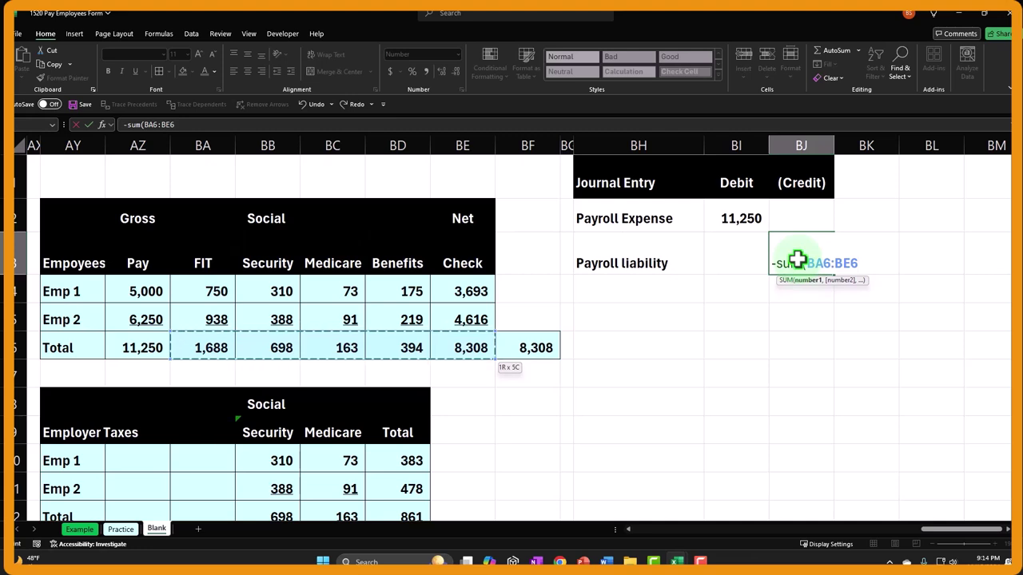
{"action": "type", "text": ")"}
{"action": "key", "text": "Return"}
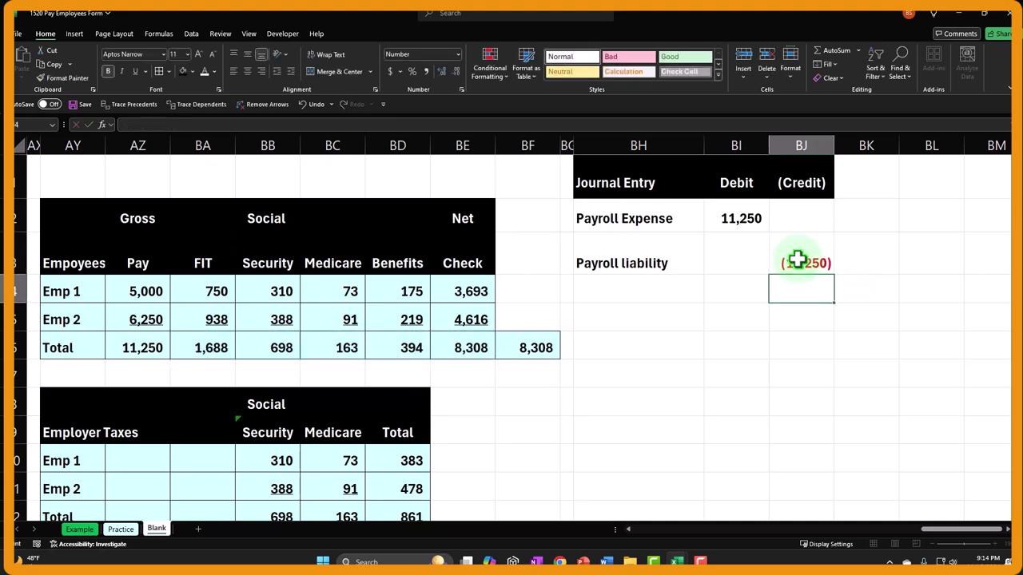
{"action": "key", "text": "Left"}
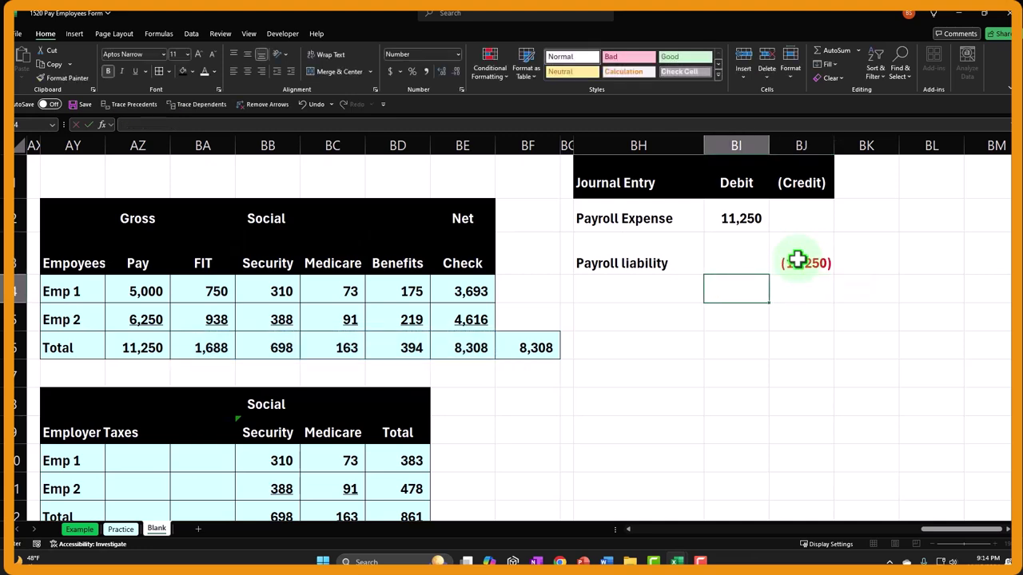
Step: Narrow the summed range to BA6:BD6 so the credit shows (2,942)
{"action": "double_click", "coordinate": [797, 255]}
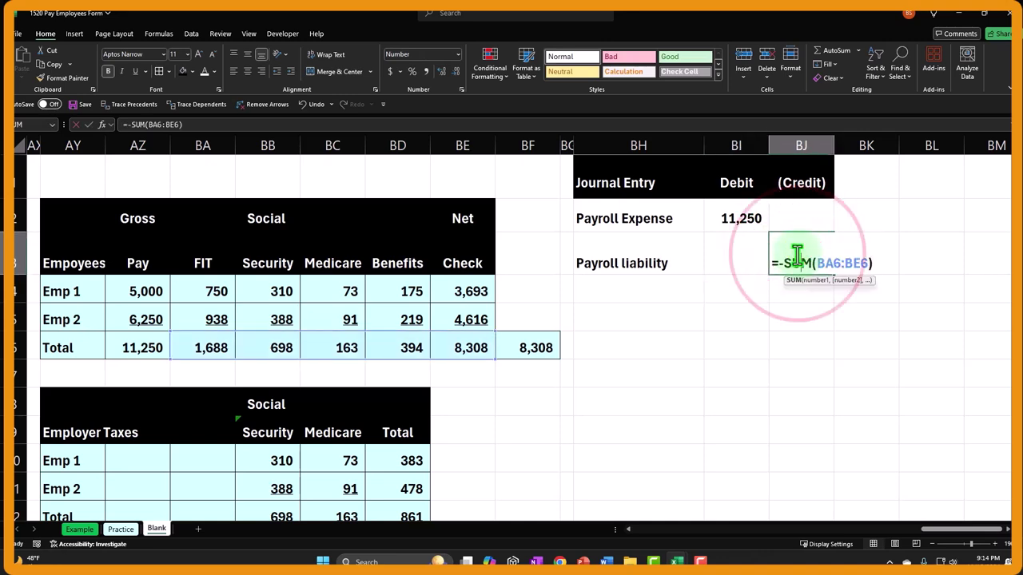
{"action": "key", "text": "Return"}
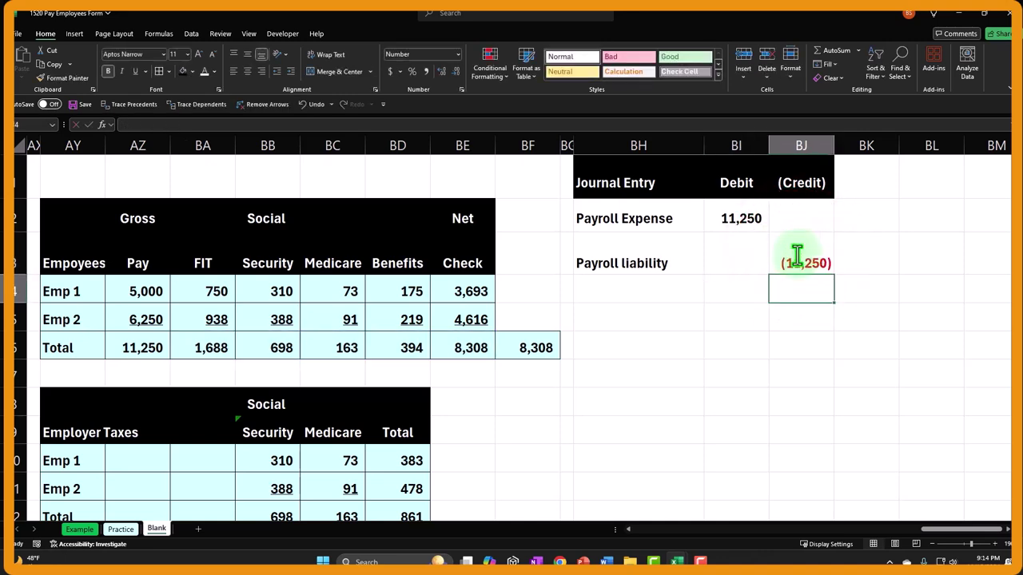
{"action": "double_click", "coordinate": [791, 257]}
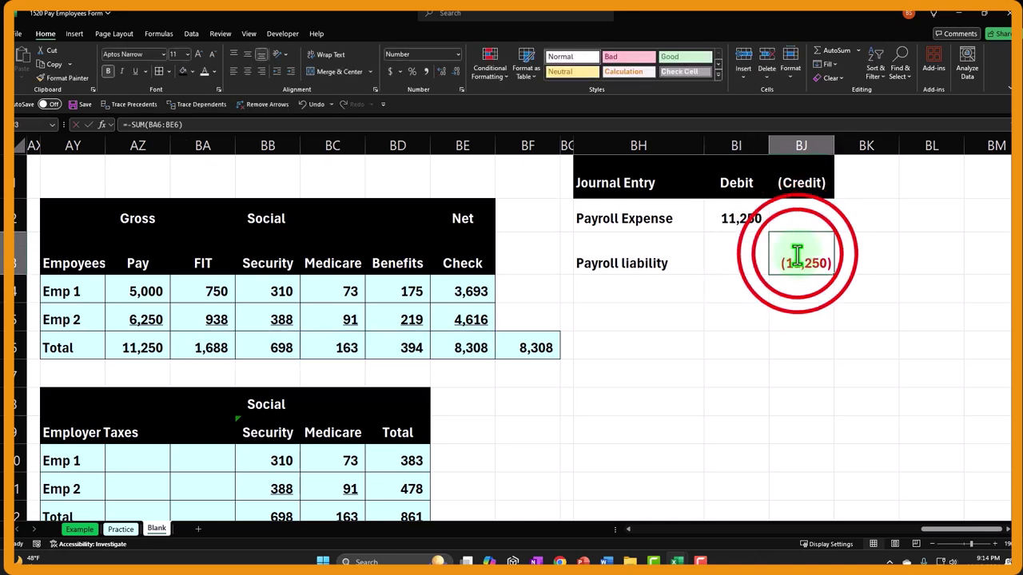
{"action": "left_click", "coordinate": [492, 362]}
{"action": "left_click_drag", "start_coordinate": [492, 361], "coordinate": [435, 359]}
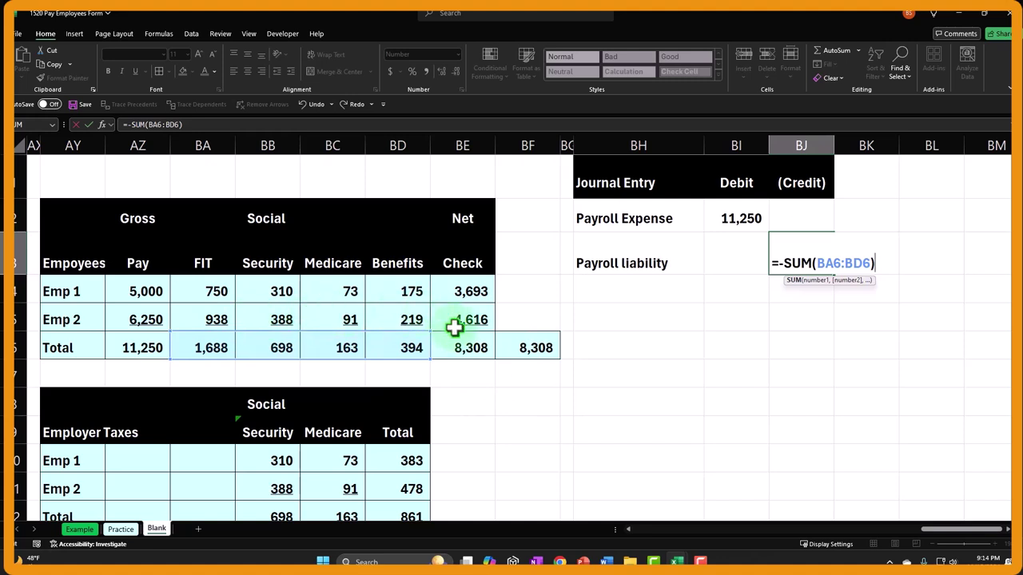
{"action": "key", "text": "Return"}
{"action": "key", "text": "Left"}
{"action": "key", "text": "Left"}
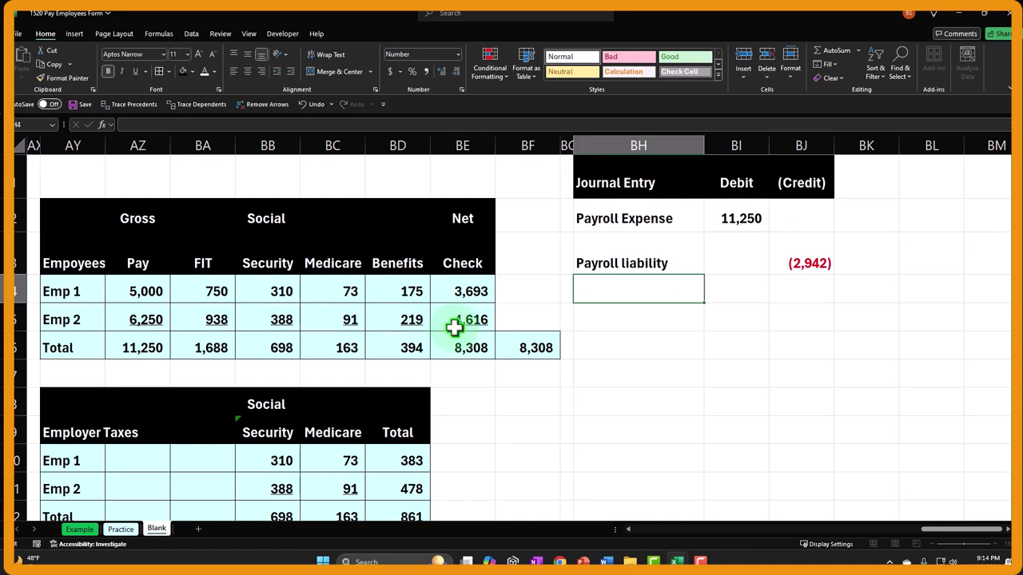
Step: Label BH4 'Cash', replacing the misspelled 'Chekcing'
{"action": "type", "text": "Chekcing"}
{"action": "key", "text": "BackSpace"}
{"action": "key", "text": "BackSpace"}
{"action": "key", "text": "BackSpace"}
{"action": "key", "text": "BackSpace"}
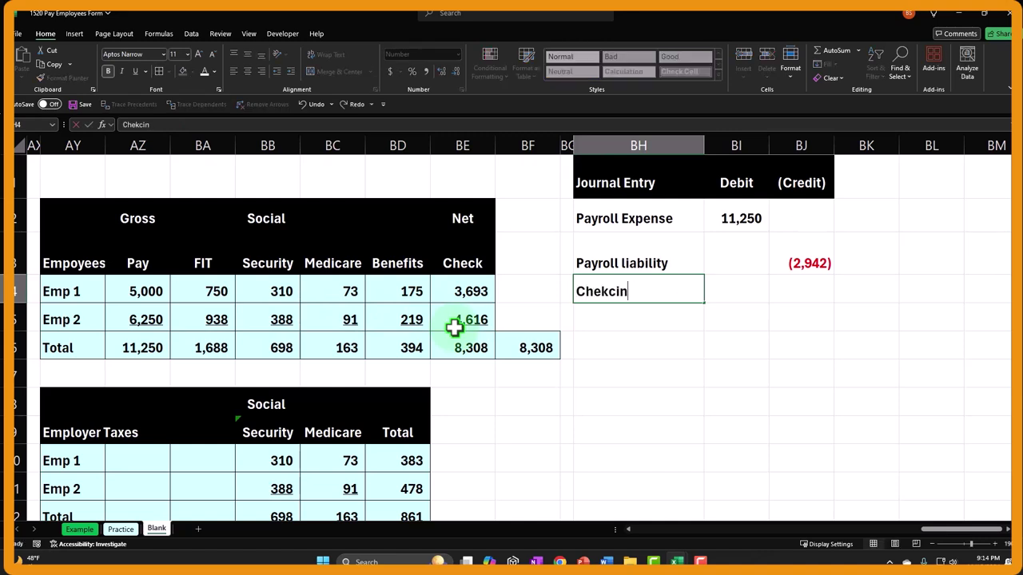
{"action": "key", "text": "BackSpace"}
{"action": "key", "text": "BackSpace"}
{"action": "key", "text": "BackSpace"}
{"action": "key", "text": "BackSpace"}
{"action": "type", "text": "Ca"}
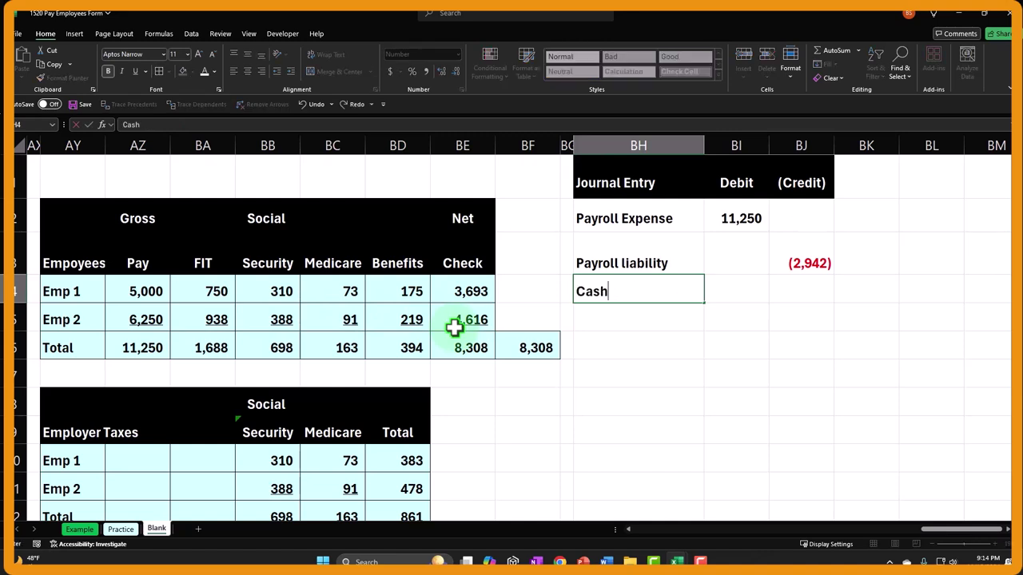
{"action": "type", "text": "sh"}
{"action": "key", "text": "Right"}
{"action": "key", "text": "Right"}
{"action": "key", "text": "Right"}
{"action": "key", "text": "Left"}
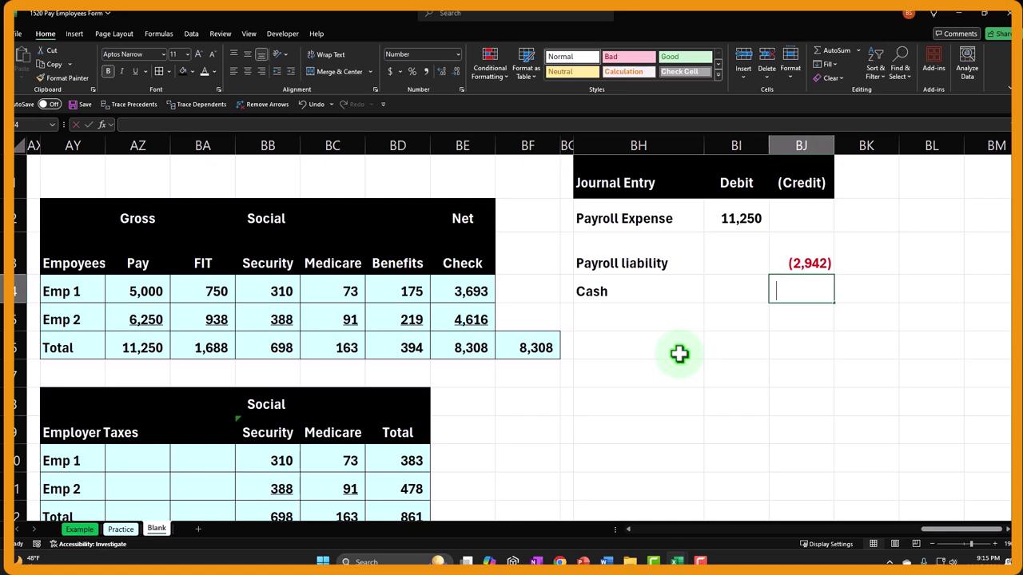
Step: Credit Cash with =-SUM(BI2:BJ3), giving (8,308) to balance the entry
{"action": "type", "text": "-sum("}
{"action": "key", "text": "Up"}
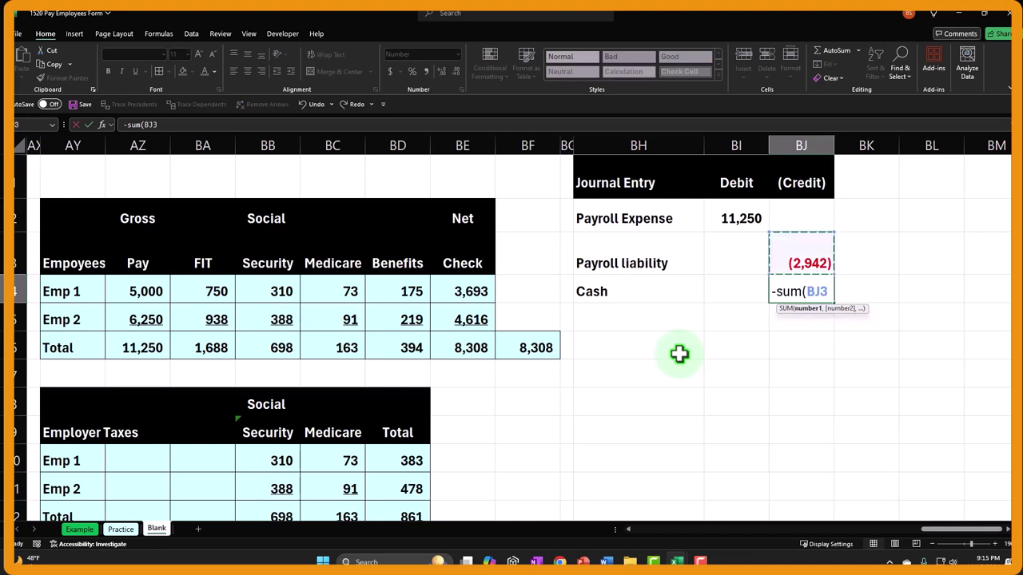
{"action": "key", "text": "shift+Up"}
{"action": "key", "text": "shift+Left"}
{"action": "type", "text": ")"}
{"action": "key", "text": "Return"}
{"action": "key", "text": "Up"}
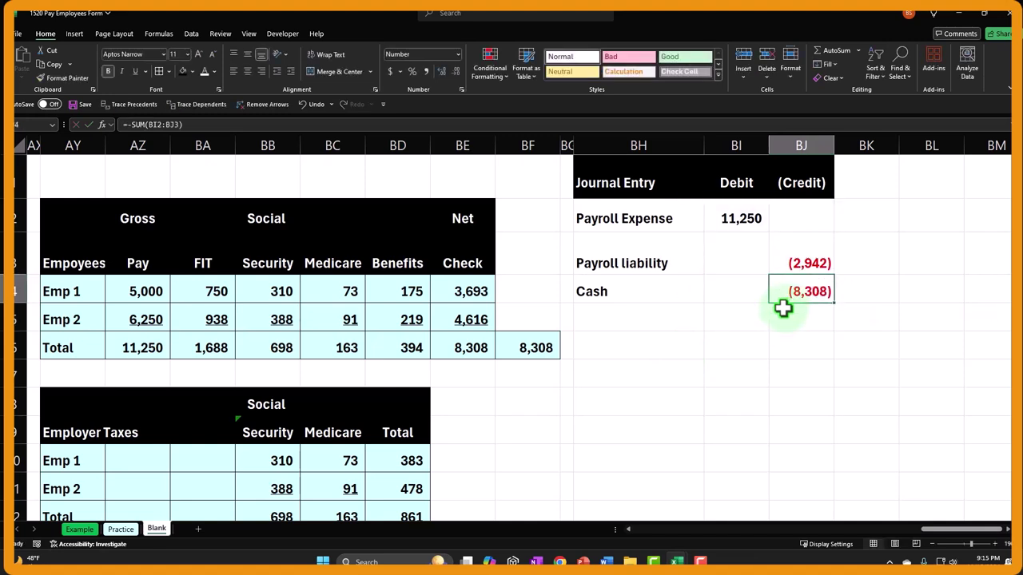
{"action": "left_click", "coordinate": [639, 347]}
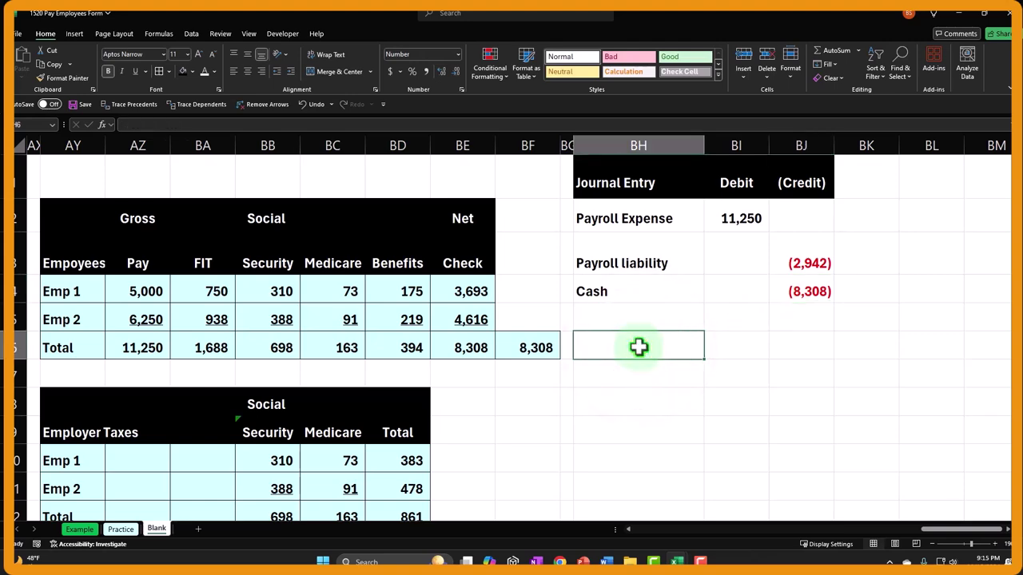
Step: Add a Payroll tax expense line debiting the 861 employer taxes total
{"action": "scroll", "coordinate": [640, 347], "scroll_direction": "down", "scroll_amount": 2}
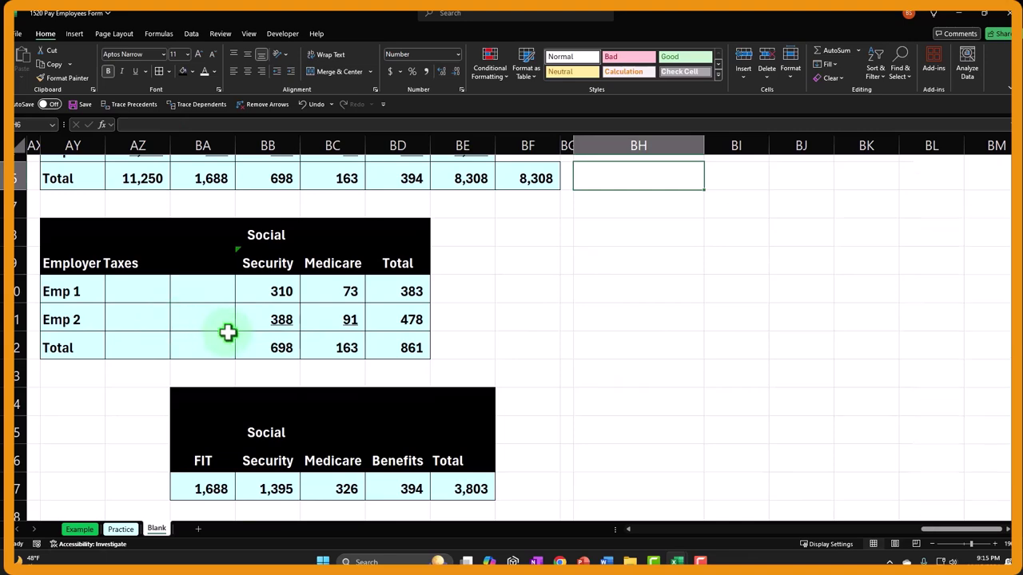
{"action": "scroll", "coordinate": [256, 340], "scroll_direction": "up", "scroll_amount": 2}
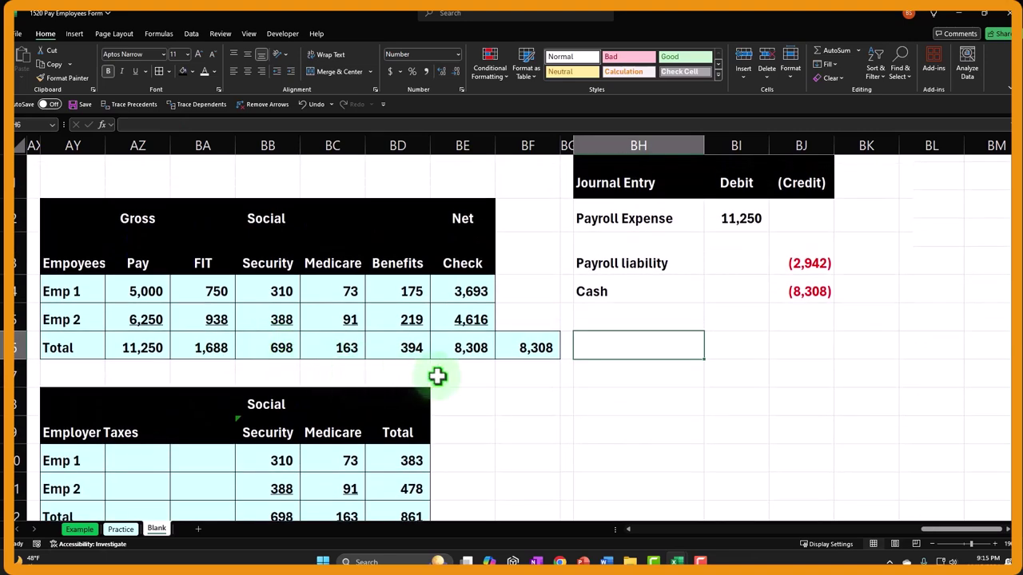
{"action": "type", "text": "Payroll"}
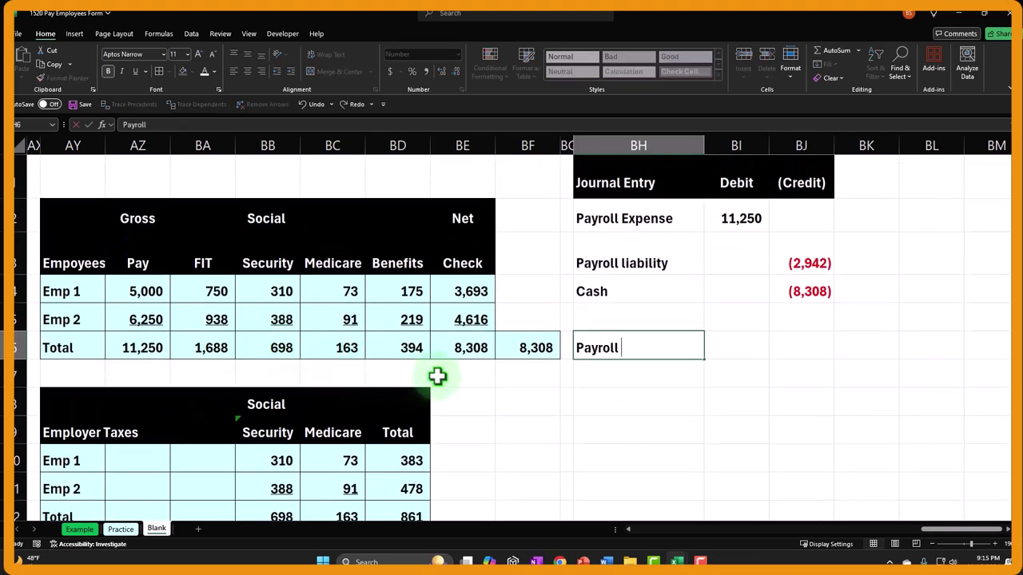
{"action": "type", "text": " tax expense"}
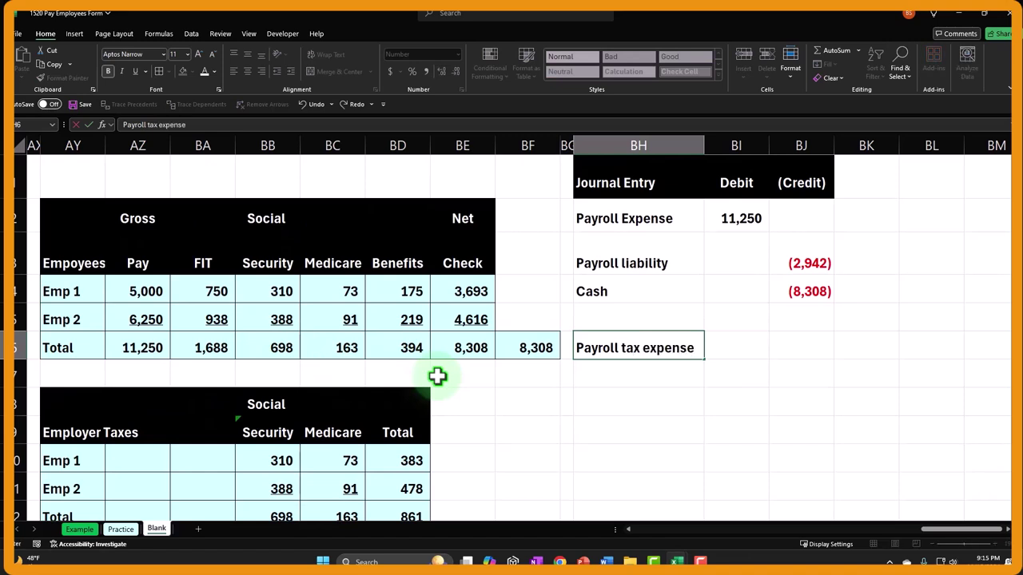
{"action": "key", "text": "Tab"}
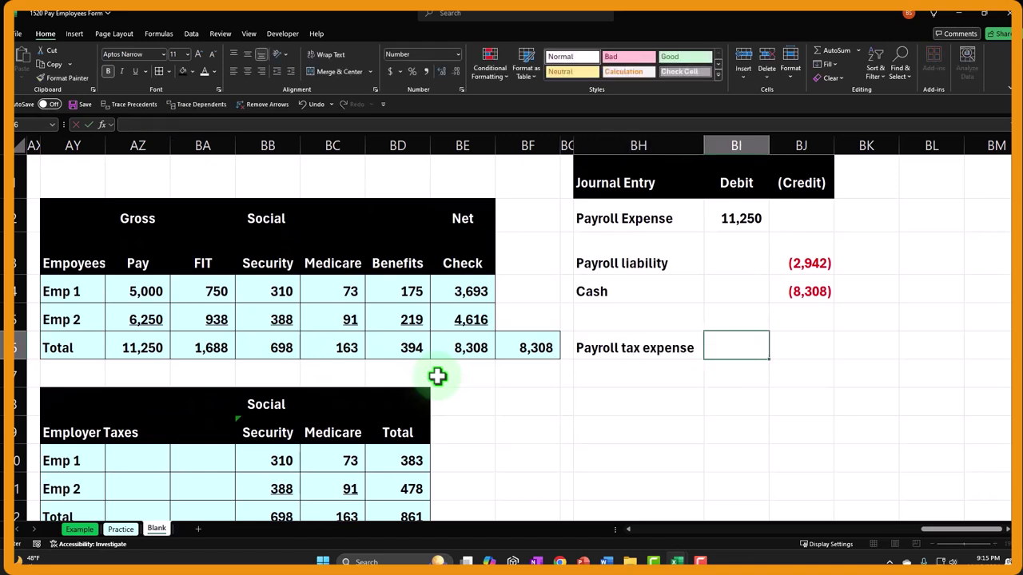
{"action": "type", "text": "="}
{"action": "key", "text": "Down"}
{"action": "key", "text": "Down"}
{"action": "key", "text": "Down"}
{"action": "key", "text": "Down"}
{"action": "key", "text": "Down"}
{"action": "key", "text": "Down"}
{"action": "key", "text": "Left"}
{"action": "key", "text": "Left"}
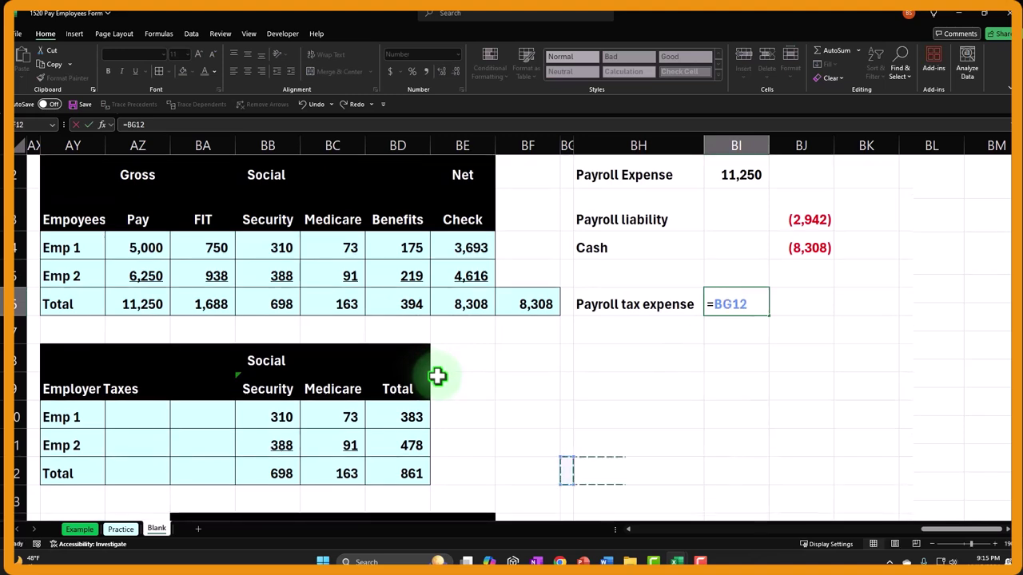
{"action": "key", "text": "Left"}
{"action": "key", "text": "Left"}
{"action": "key", "text": "Left"}
{"action": "key", "text": "Return"}
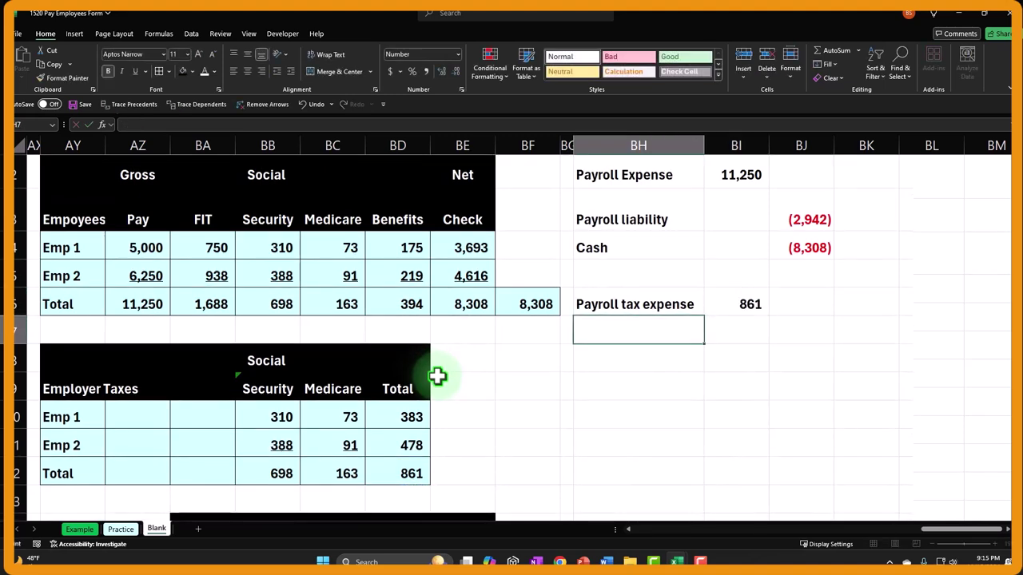
Step: Add a Payroll liability line crediting the negated 861 expense, showing (861)
{"action": "type", "text": "="}
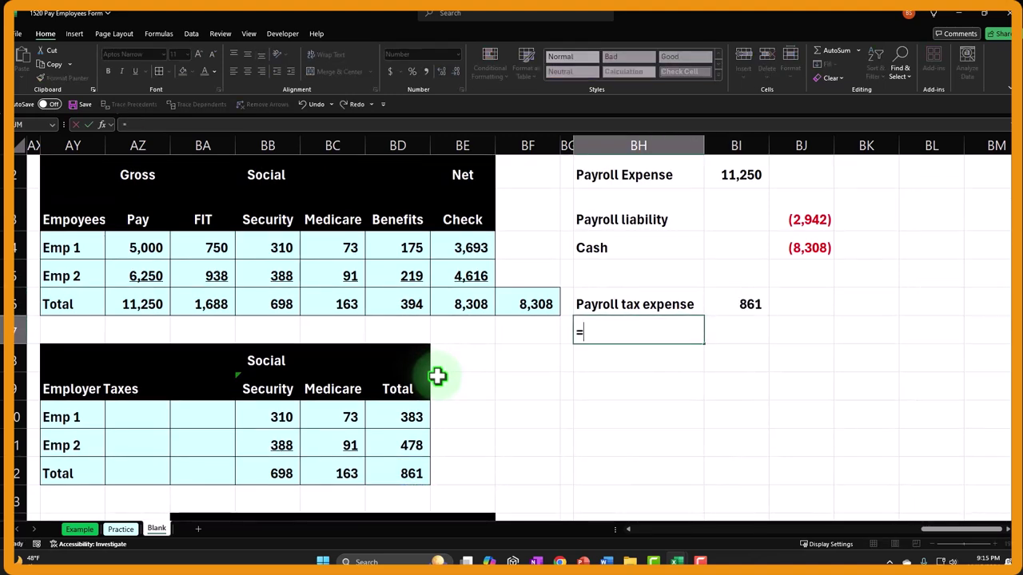
{"action": "key", "text": "Up"}
{"action": "key", "text": "Up"}
{"action": "key", "text": "Up"}
{"action": "key", "text": "Up"}
{"action": "key", "text": "Tab"}
{"action": "key", "text": "Tab"}
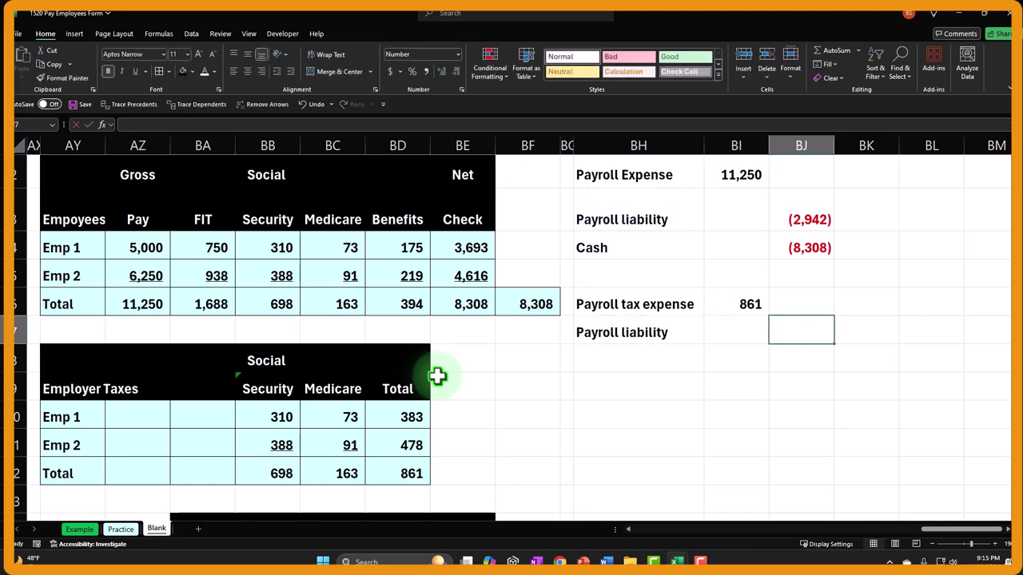
{"action": "type", "text": "=-"}
{"action": "key", "text": "Left"}
{"action": "key", "text": "Up"}
{"action": "key", "text": "Return"}
{"action": "key", "text": "Up"}
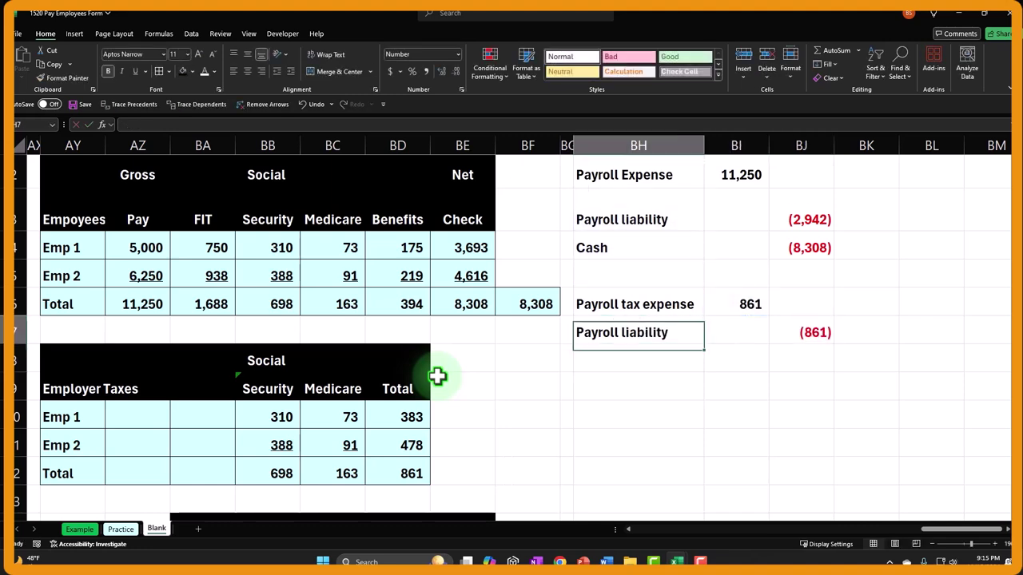
{"action": "left_click", "coordinate": [108, 296]}
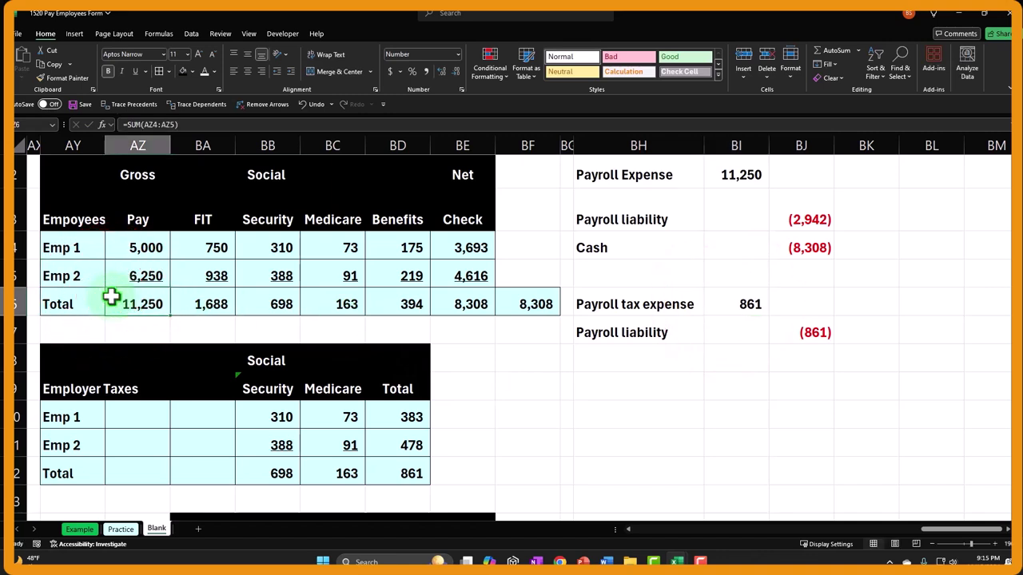
{"action": "left_click", "coordinate": [216, 304]}
{"action": "left_click_drag", "start_coordinate": [232, 304], "coordinate": [372, 302]}
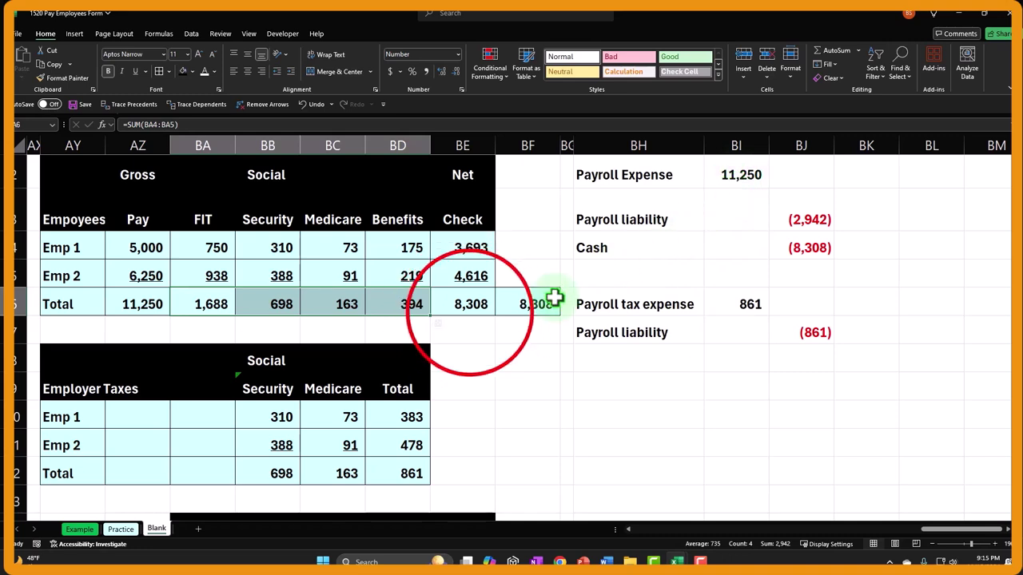
{"action": "left_click", "coordinate": [470, 313]}
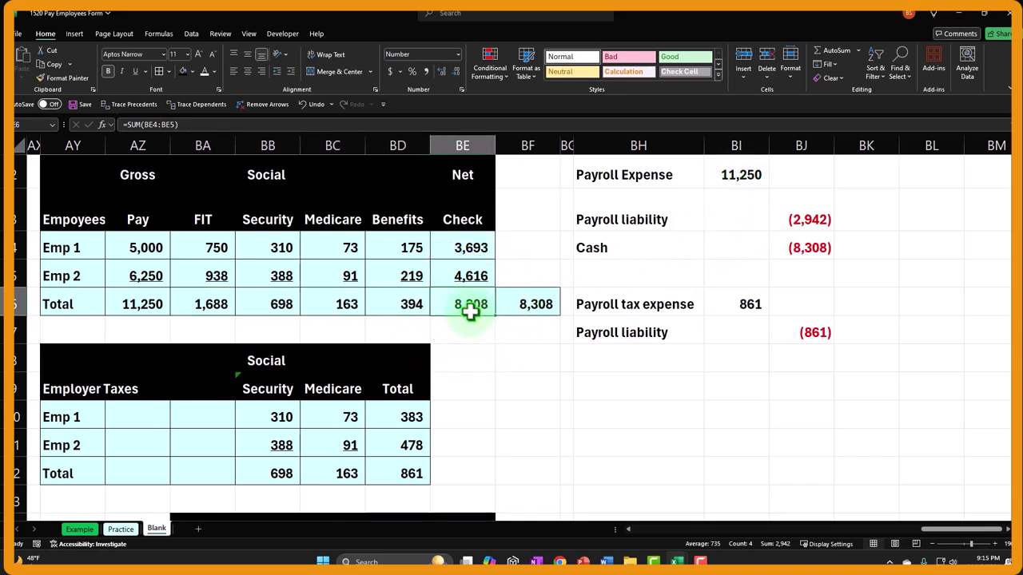
{"action": "left_click_drag", "start_coordinate": [229, 298], "coordinate": [382, 304]}
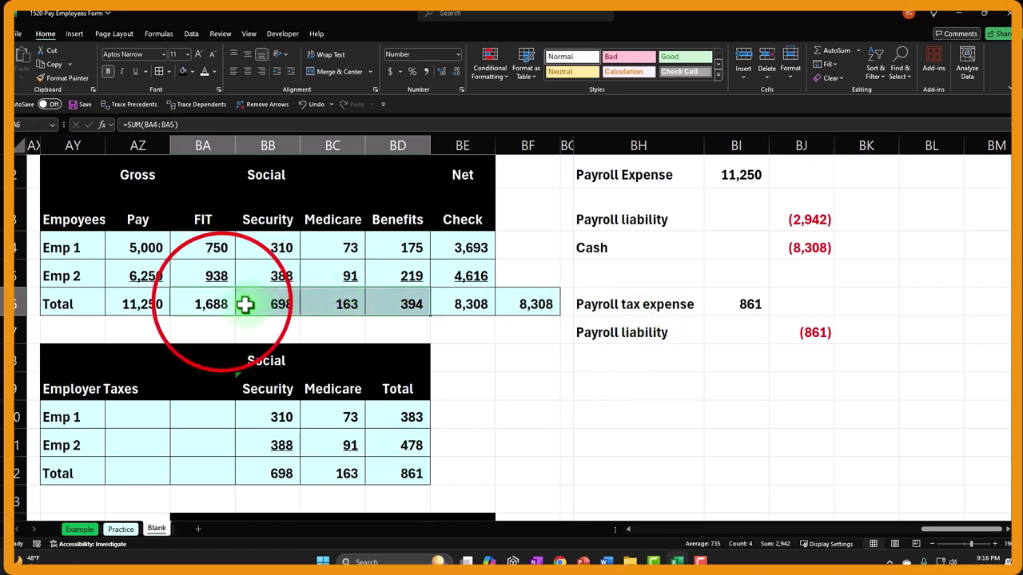
{"action": "left_click_drag", "start_coordinate": [232, 302], "coordinate": [384, 306]}
{"action": "left_click", "coordinate": [384, 306], "text": "ctrl"}
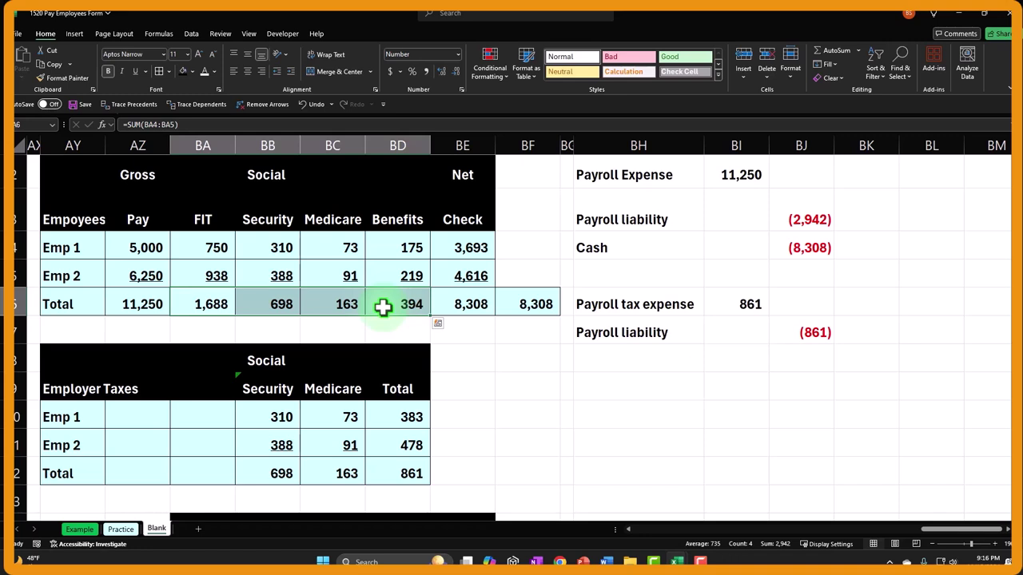
{"action": "left_click", "coordinate": [722, 304]}
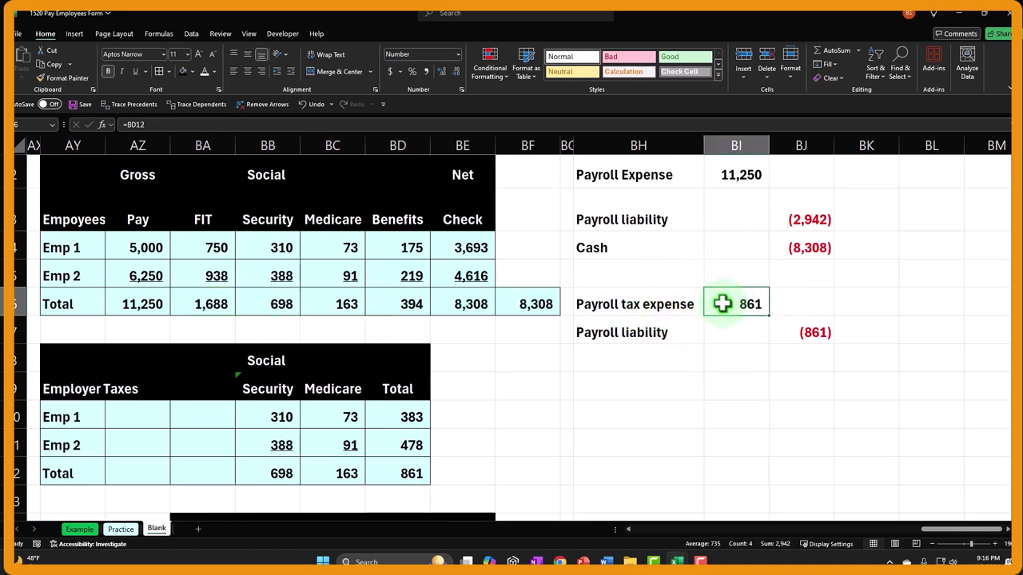
{"action": "left_click", "coordinate": [157, 301]}
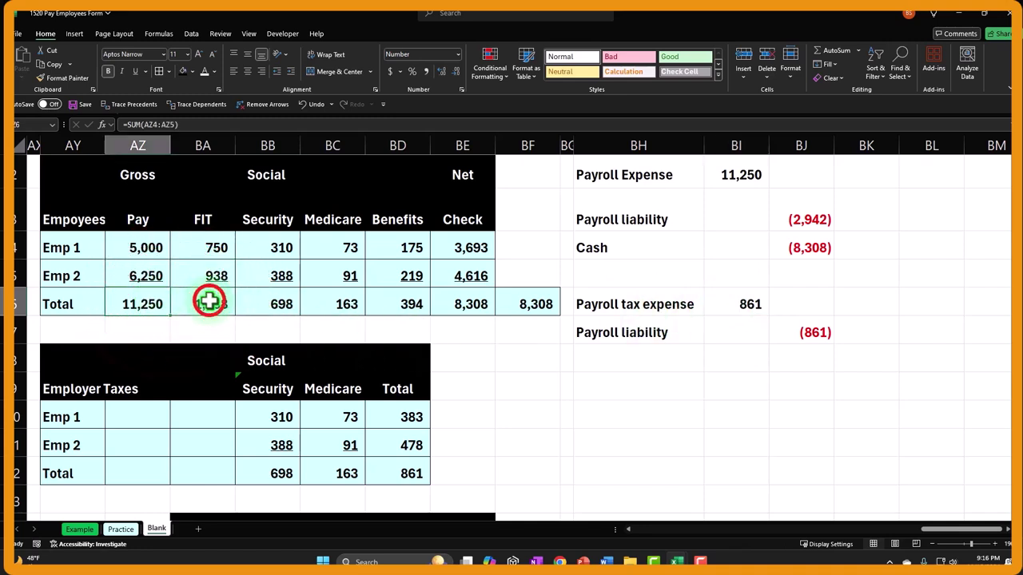
{"action": "left_click_drag", "start_coordinate": [210, 302], "coordinate": [418, 299]}
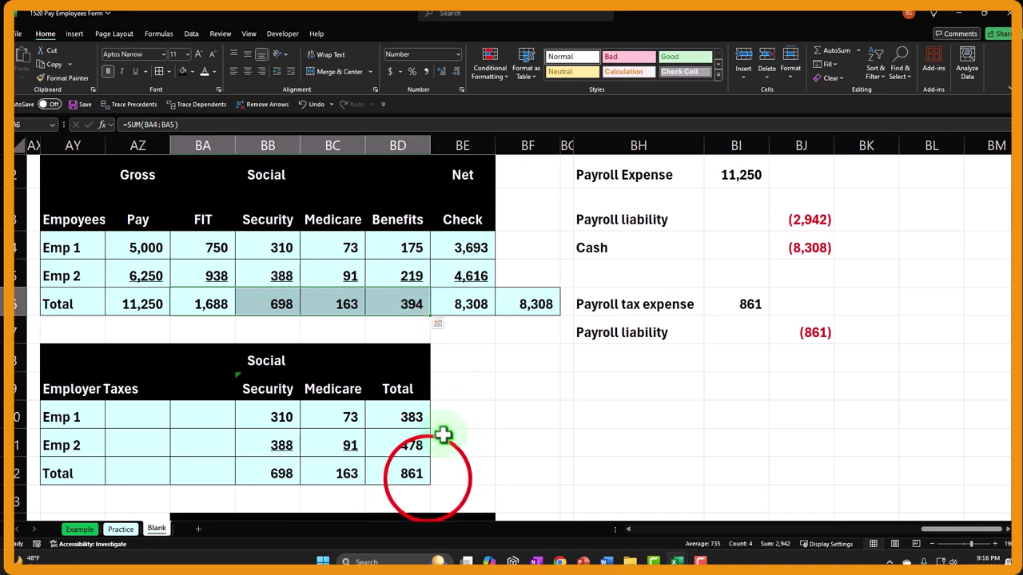
{"action": "left_click", "coordinate": [427, 477]}
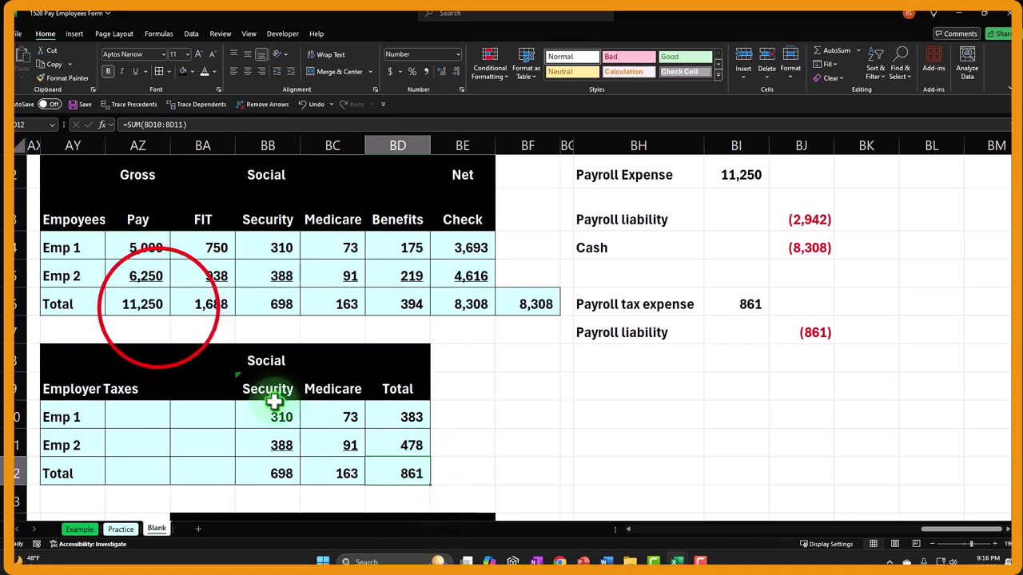
{"action": "left_click", "coordinate": [158, 307]}
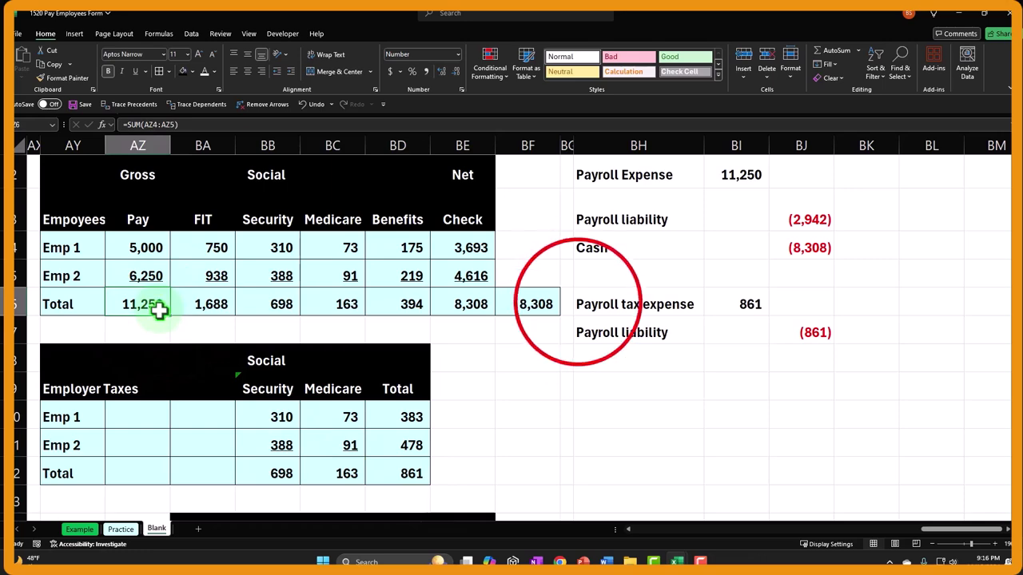
{"action": "left_click", "coordinate": [581, 303]}
Step: Fill BH2:BJ7 with light cyan and apply All Borders to every cell
{"action": "scroll", "coordinate": [597, 194], "scroll_direction": "up", "scroll_amount": 1}
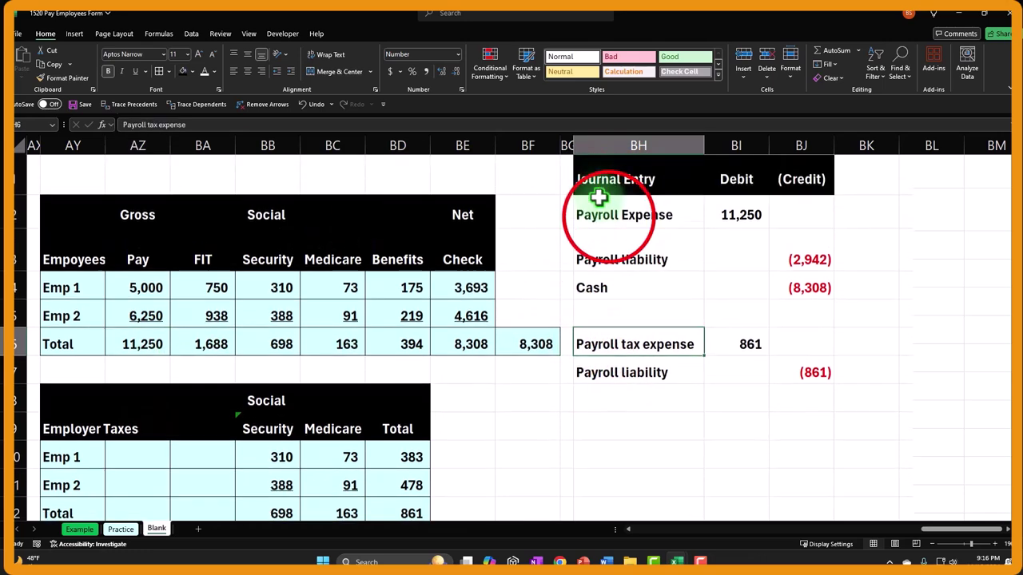
{"action": "left_click_drag", "start_coordinate": [597, 200], "coordinate": [765, 376]}
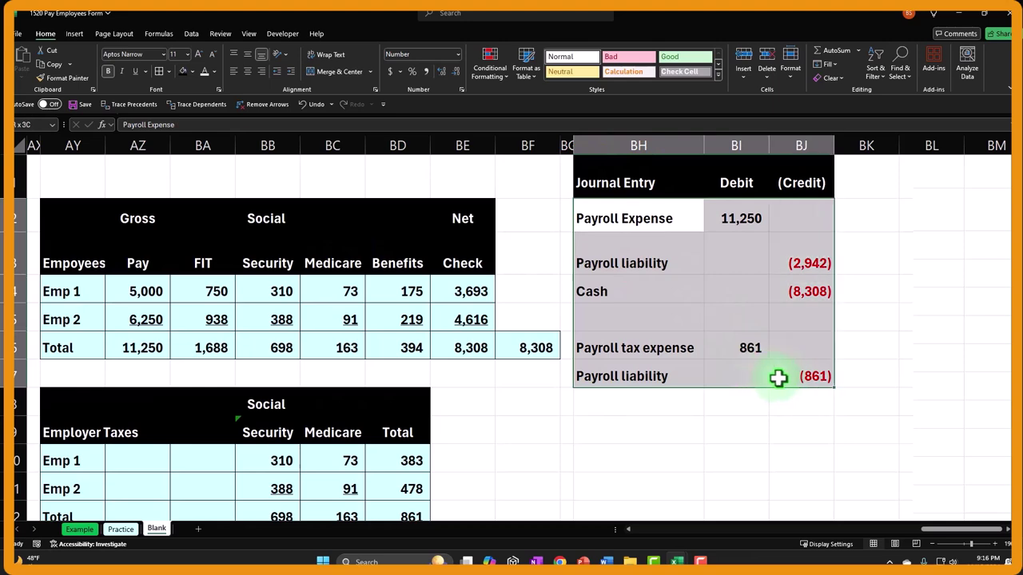
{"action": "right_click", "coordinate": [723, 288]}
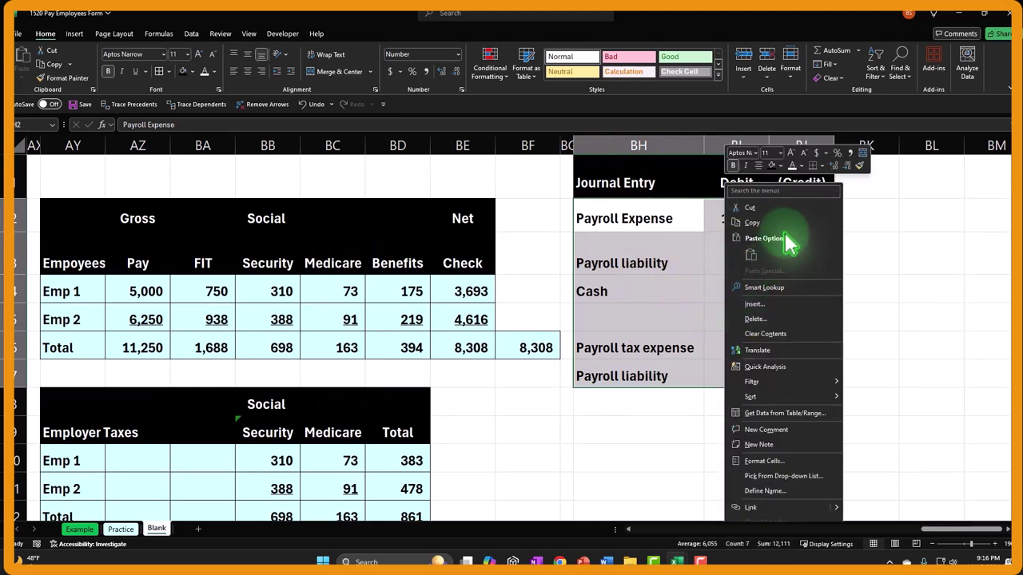
{"action": "left_click", "coordinate": [779, 165]}
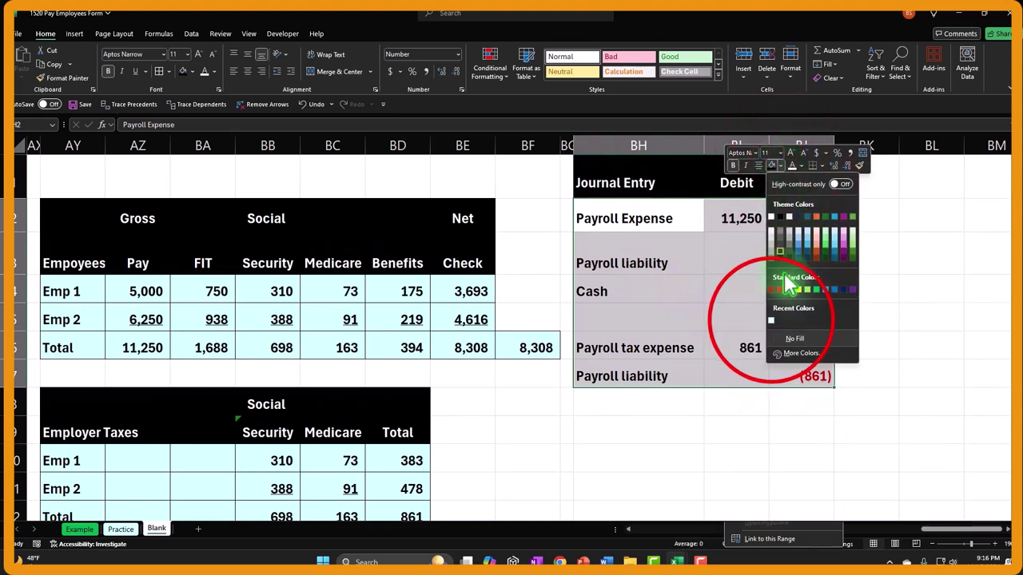
{"action": "left_click", "coordinate": [772, 321]}
{"action": "left_click", "coordinate": [159, 71]}
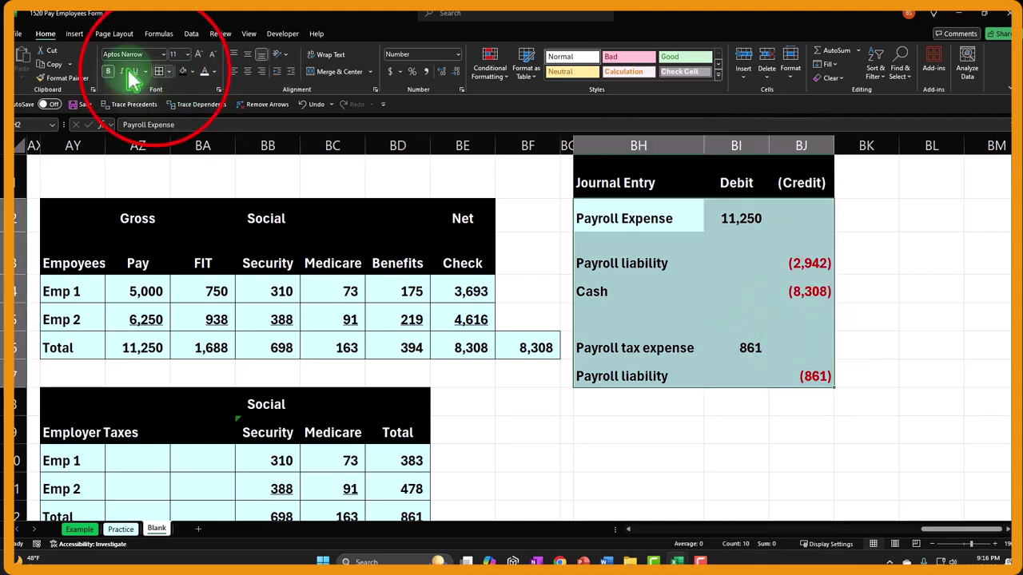
{"action": "left_click", "coordinate": [655, 318]}
{"action": "left_click", "coordinate": [802, 265]}
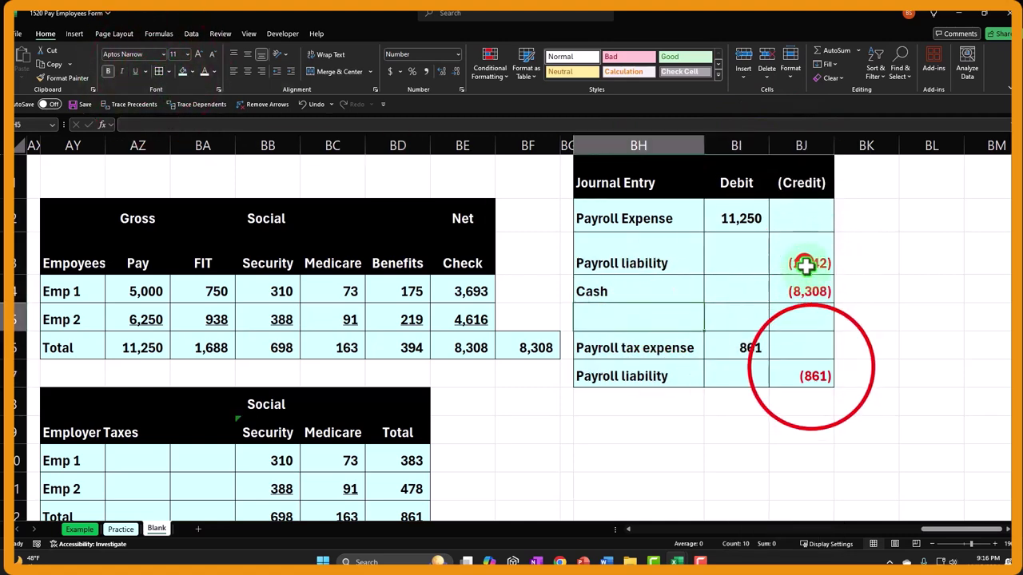
{"action": "left_click", "coordinate": [806, 369], "text": "ctrl"}
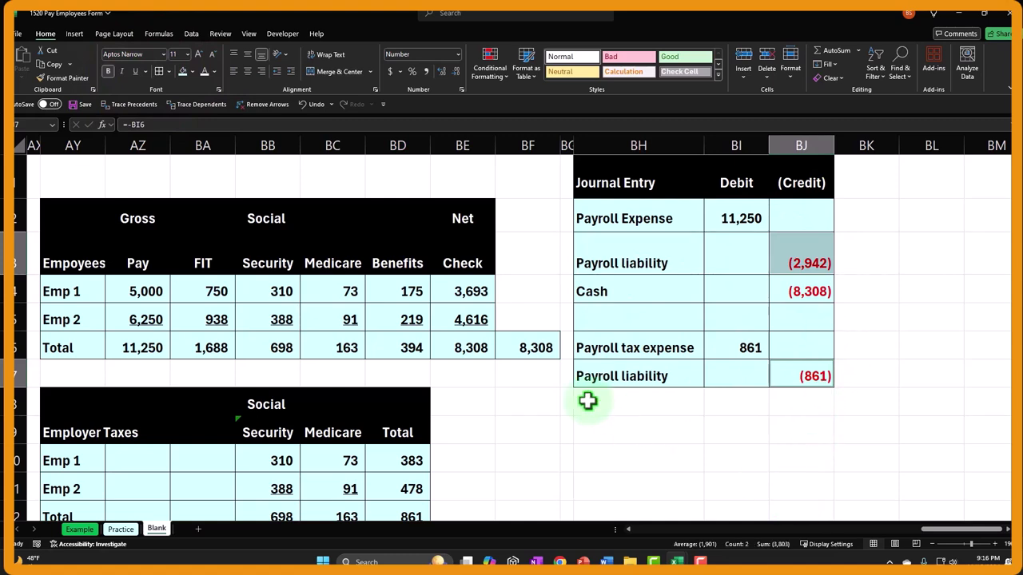
Step: Check the 3,803 combined payroll tax total, then jump back to column A with Ctrl+Left
{"action": "scroll", "coordinate": [588, 402], "scroll_direction": "down", "scroll_amount": 2}
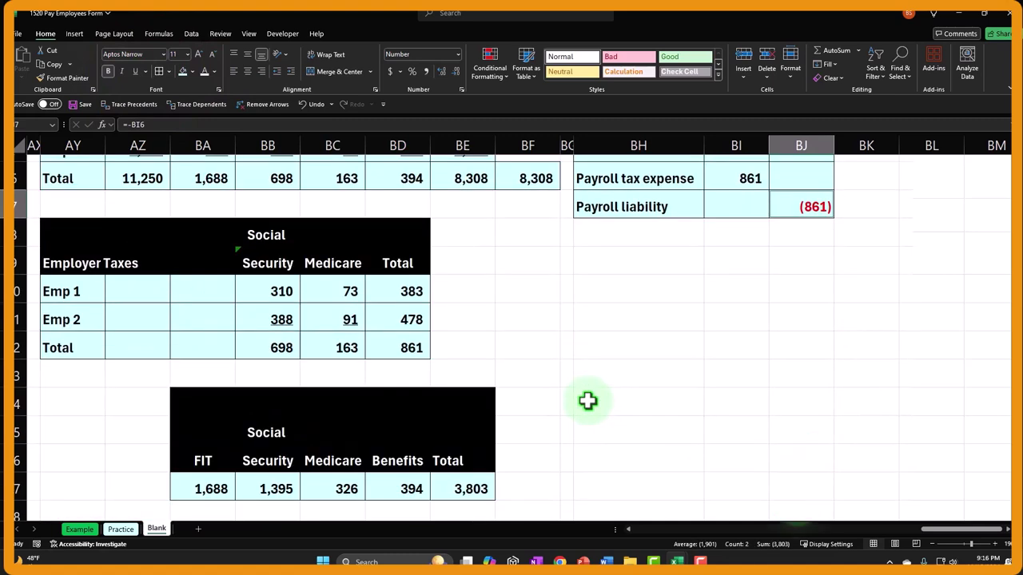
{"action": "left_click", "coordinate": [485, 489]}
{"action": "scroll", "coordinate": [484, 489], "scroll_direction": "up", "scroll_amount": 2}
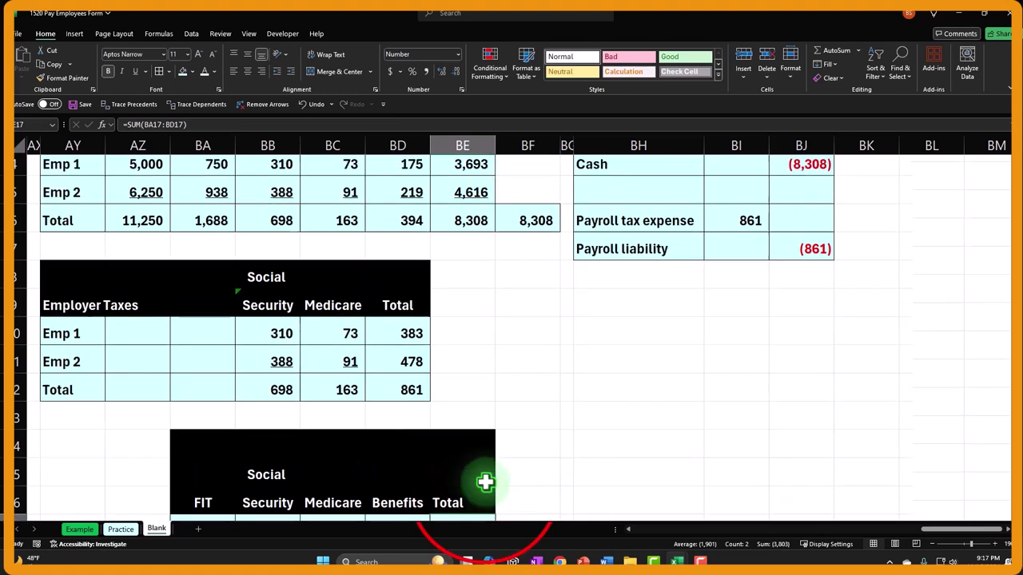
{"action": "left_click", "coordinate": [679, 267]}
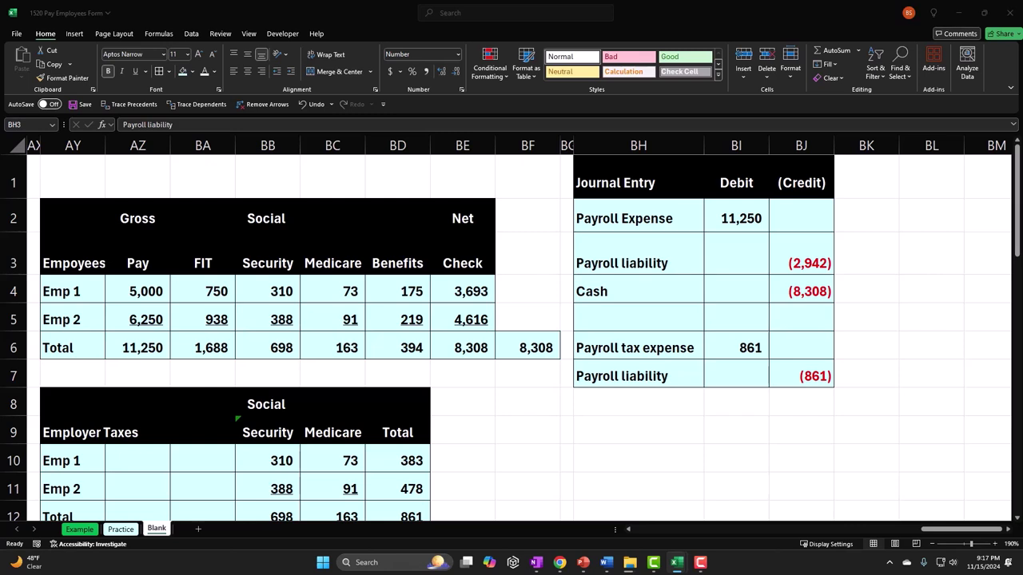
{"action": "left_click", "coordinate": [536, 256]}
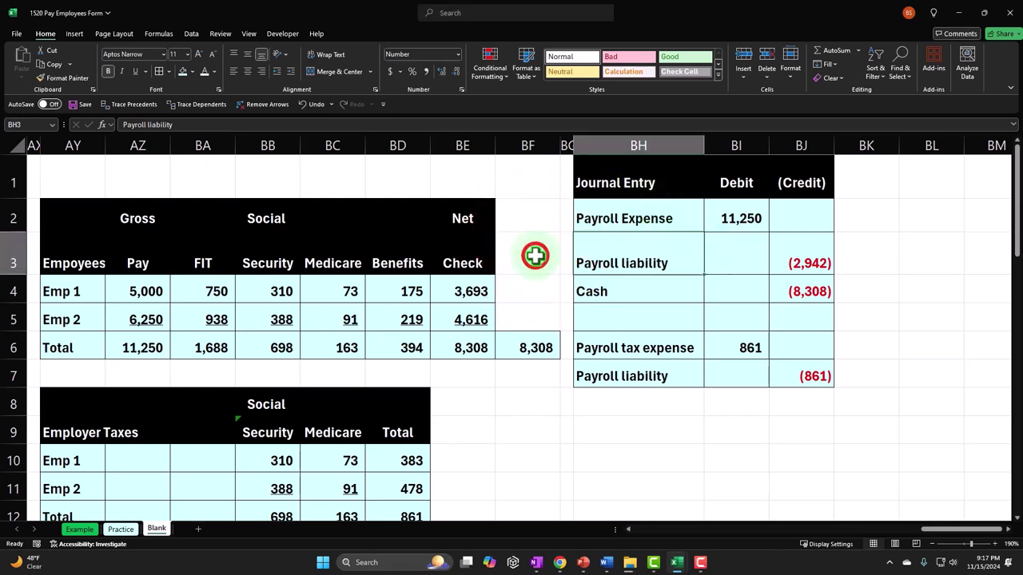
{"action": "key", "text": "ctrl+Left"}
{"action": "key", "text": "ctrl+Left"}
{"action": "key", "text": "ctrl+Left"}
{"action": "key", "text": "ctrl+Left"}
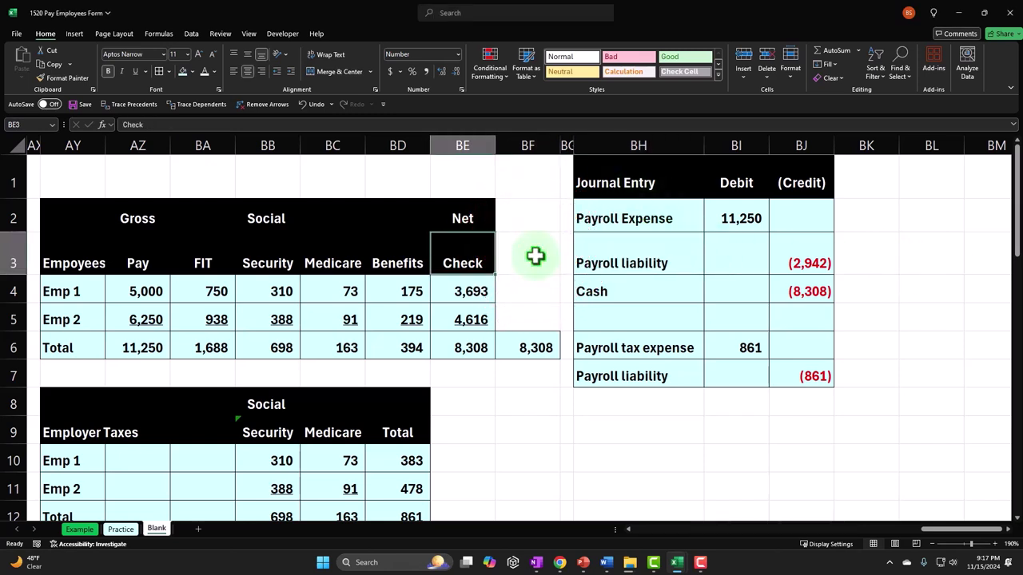
{"action": "key", "text": "ctrl+Left"}
{"action": "key", "text": "ctrl+Left"}
{"action": "key", "text": "ctrl+Left"}
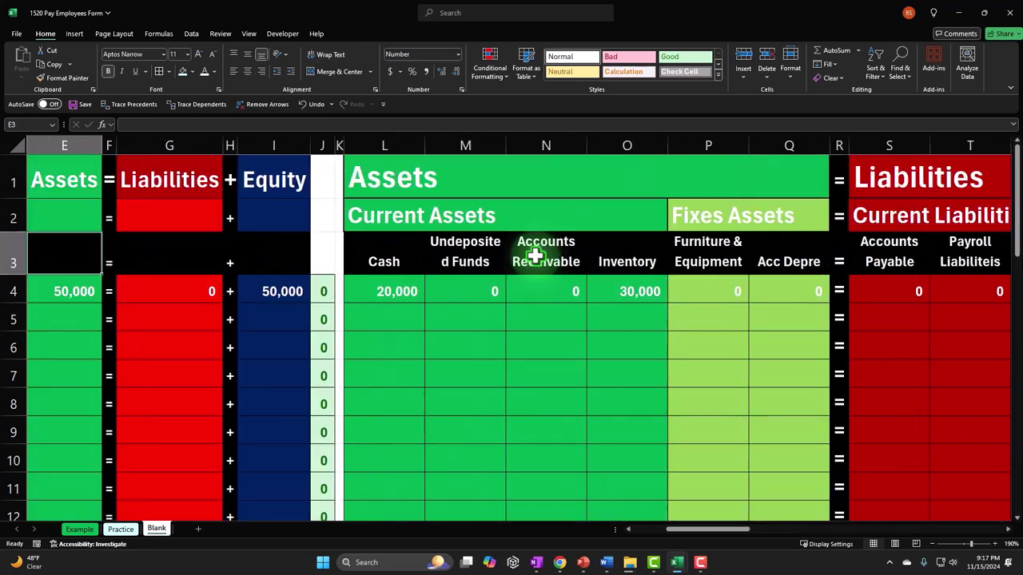
Step: Enter 6/30 and 'Pay employees' in row 5, with 'Paryoll tax' in B6
{"action": "key", "text": "Down"}
{"action": "key", "text": "Down"}
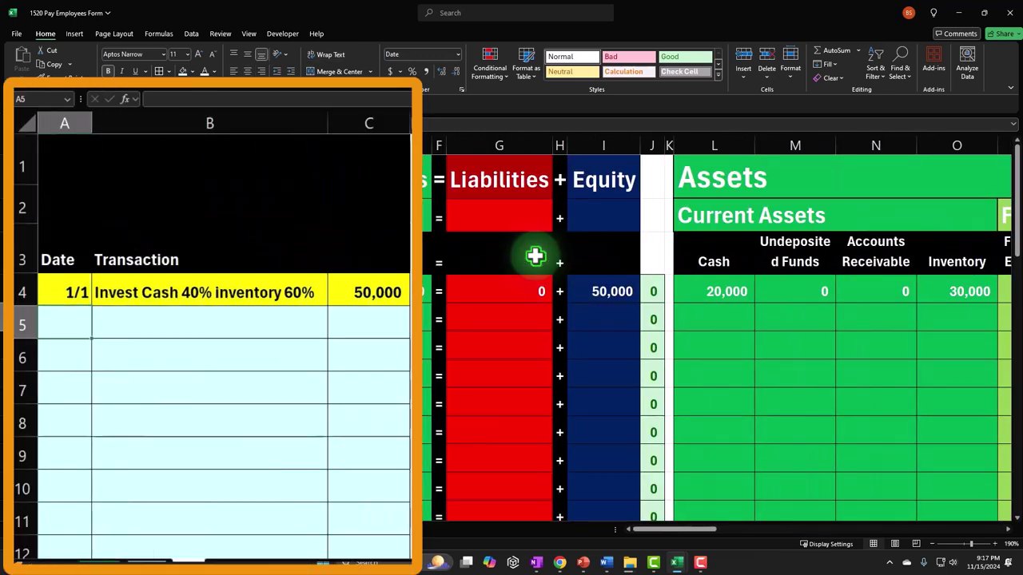
{"action": "type", "text": "6/30"}
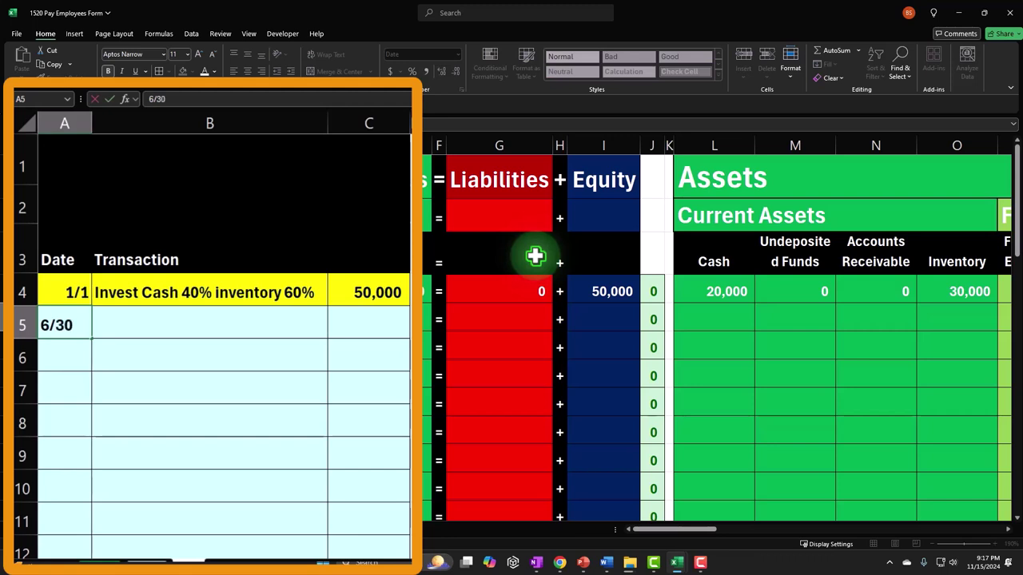
{"action": "key", "text": "Tab"}
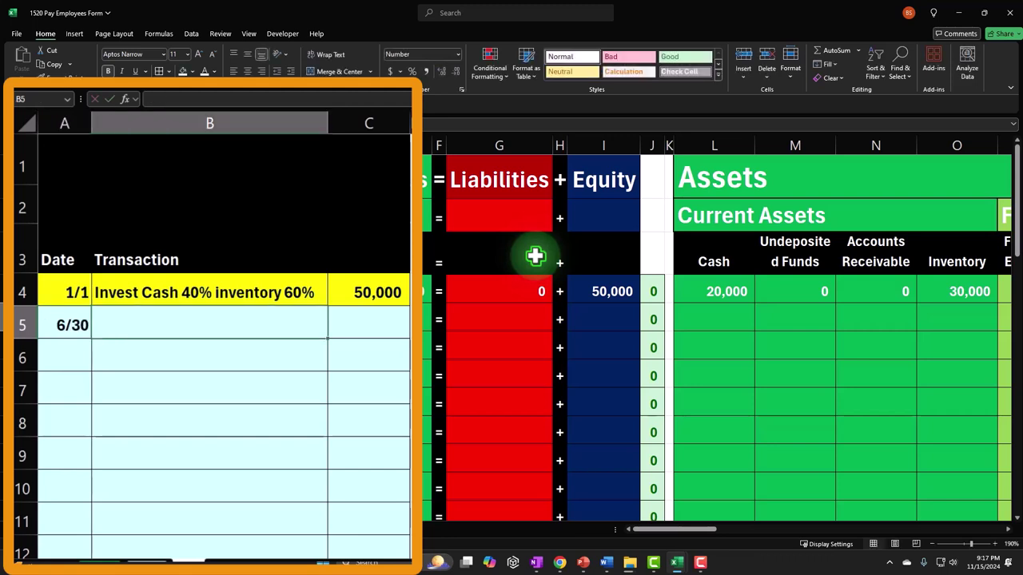
{"action": "type", "text": "Pay employees"}
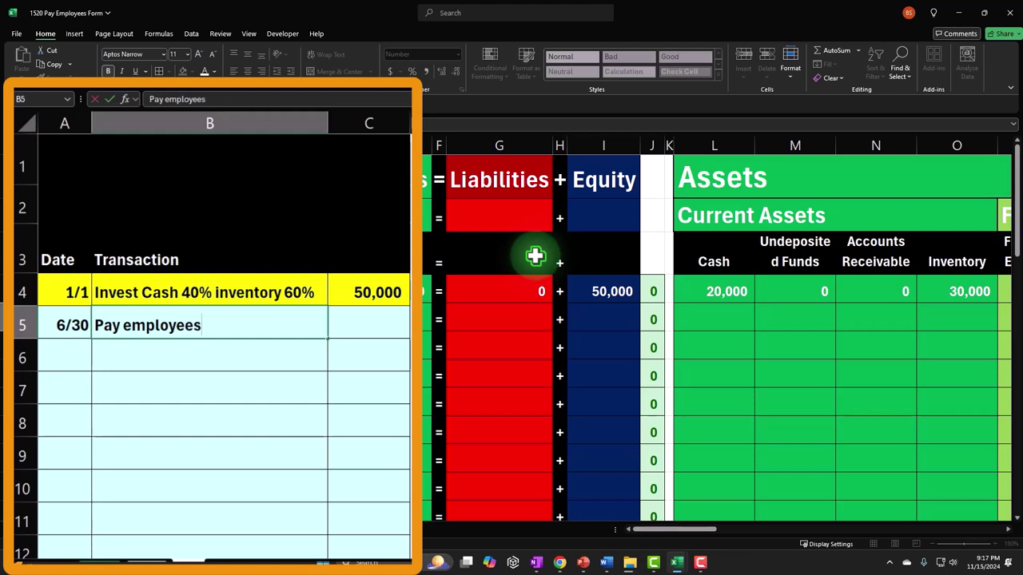
{"action": "key", "text": "Return"}
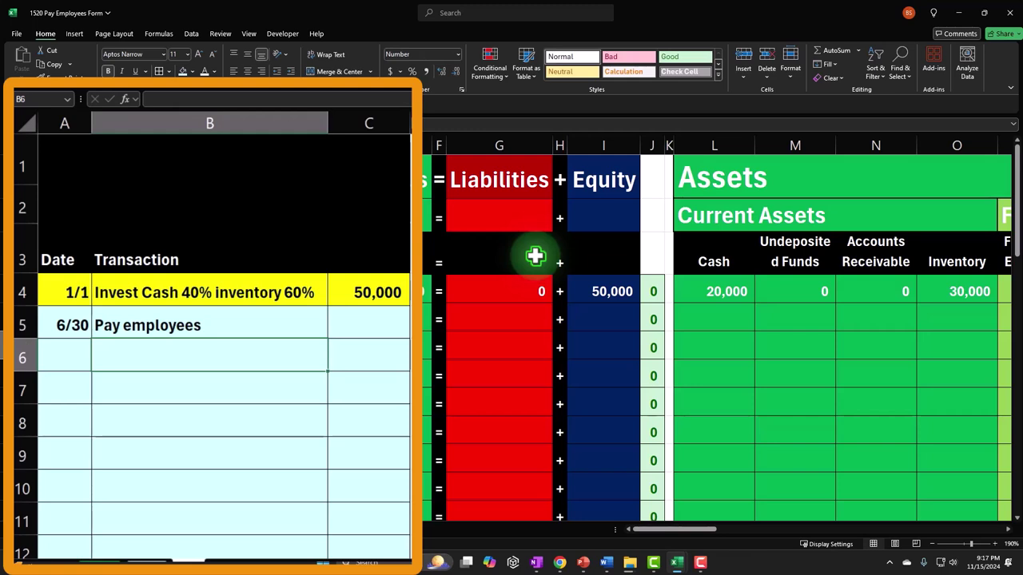
{"action": "type", "text": "P"}
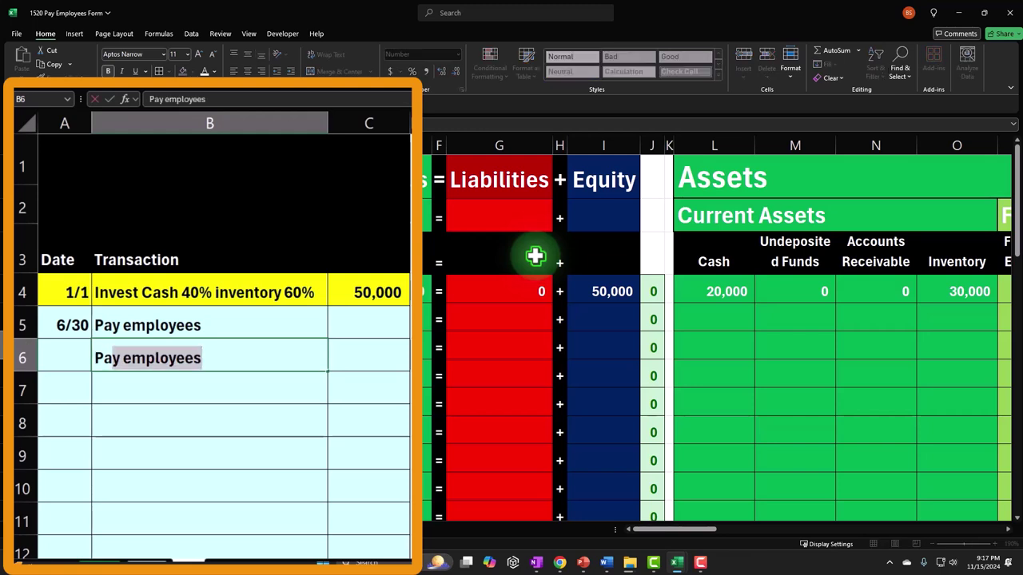
{"action": "type", "text": "aryoll tax"}
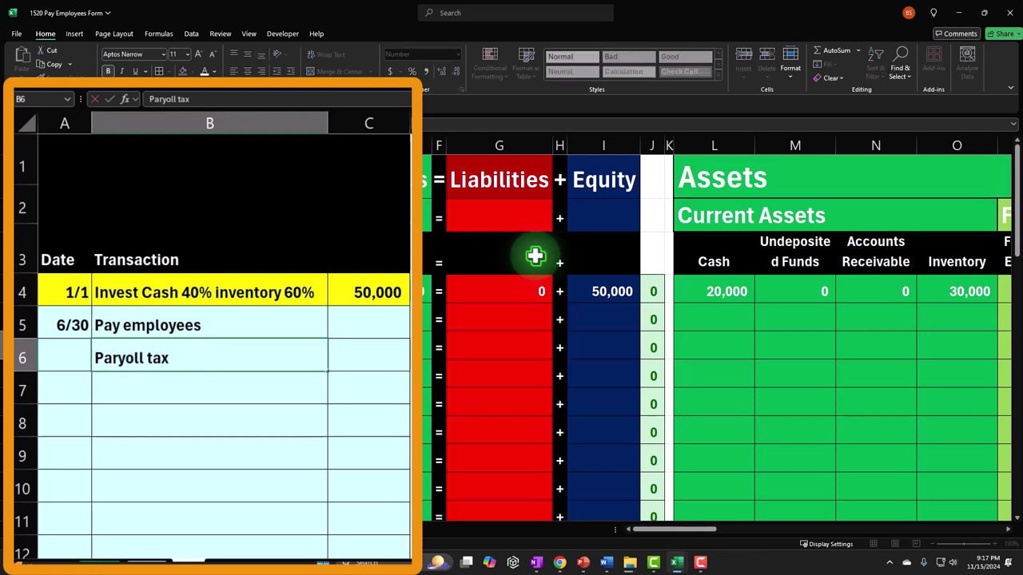
{"action": "key", "text": "Up"}
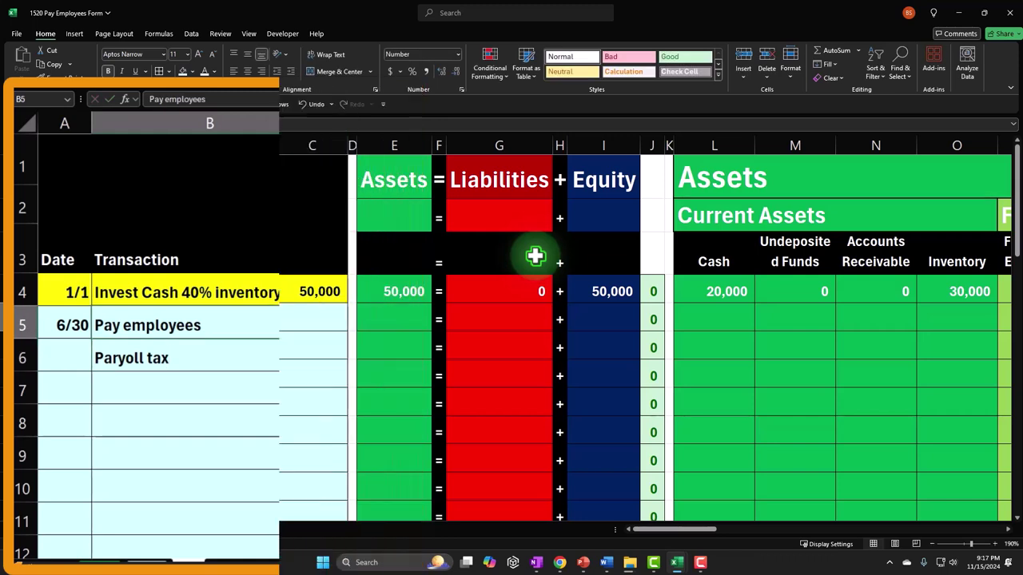
Step: Link Payroll Expense in AF5 to the AZ6 gross pay total of 11,250
{"action": "key", "text": "Right"}
{"action": "key", "text": "Right"}
{"action": "key", "text": "Right"}
{"action": "key", "text": "Right"}
{"action": "key", "text": "Right"}
{"action": "key", "text": "Right"}
{"action": "key", "text": "Right"}
{"action": "key", "text": "Right"}
{"action": "key", "text": "Right"}
{"action": "key", "text": "Right"}
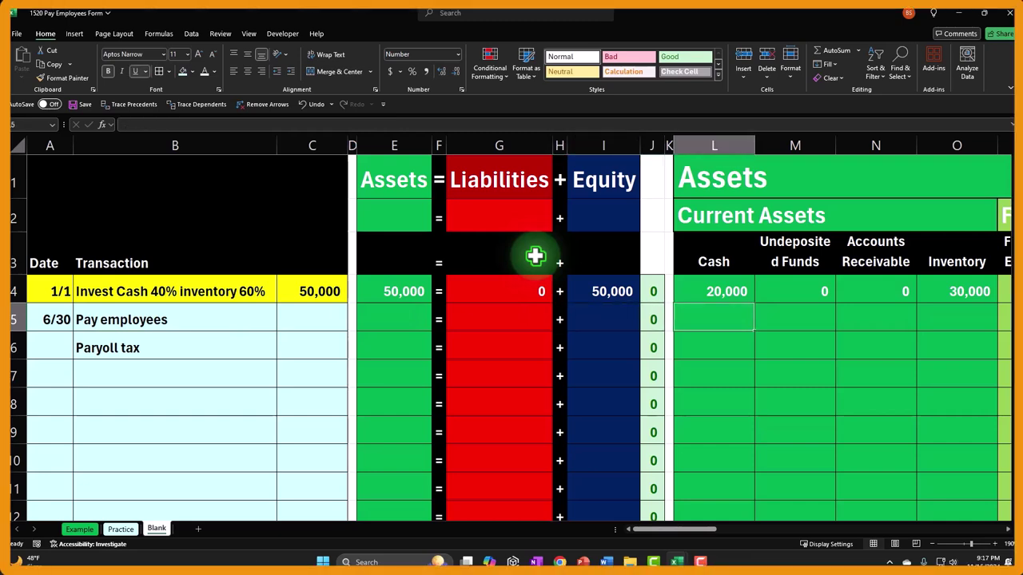
{"action": "key", "text": "Right"}
{"action": "key", "text": "Right"}
{"action": "key", "text": "Right"}
{"action": "key", "text": "Right"}
{"action": "key", "text": "Right"}
{"action": "key", "text": "Right"}
{"action": "key", "text": "Right"}
{"action": "key", "text": "Right"}
{"action": "key", "text": "Right"}
{"action": "key", "text": "Right"}
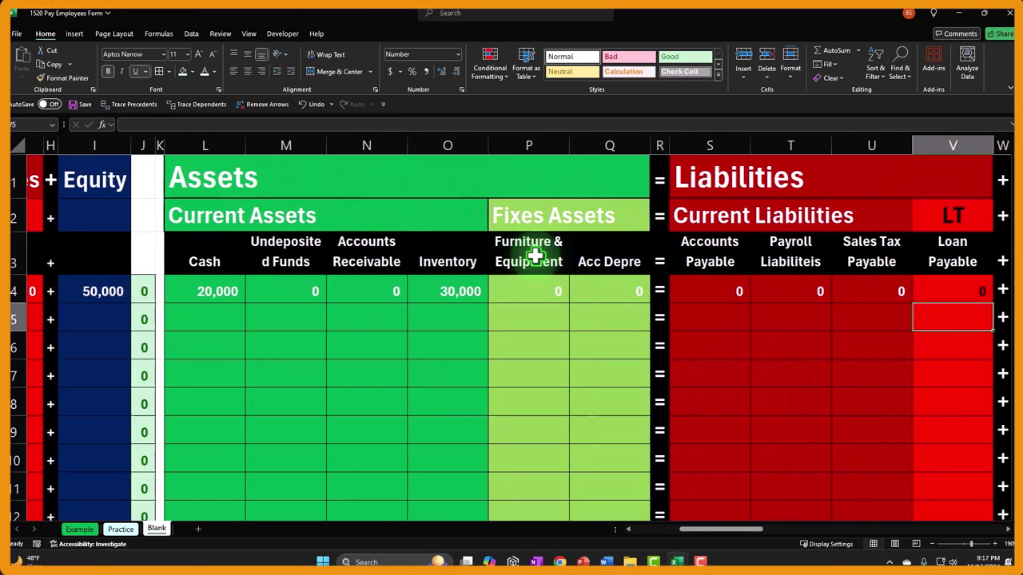
{"action": "key", "text": "Right"}
{"action": "key", "text": "Right"}
{"action": "key", "text": "Right"}
{"action": "key", "text": "Right"}
{"action": "key", "text": "Right"}
{"action": "key", "text": "Right"}
{"action": "key", "text": "Right"}
{"action": "key", "text": "Right"}
{"action": "key", "text": "Right"}
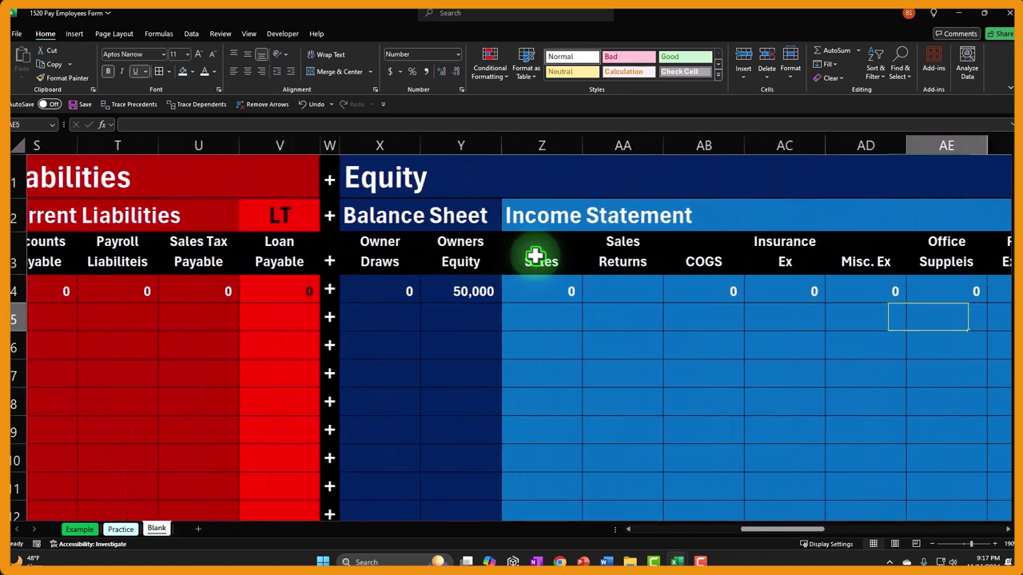
{"action": "key", "text": "Right"}
{"action": "key", "text": "Right"}
{"action": "key", "text": "Right"}
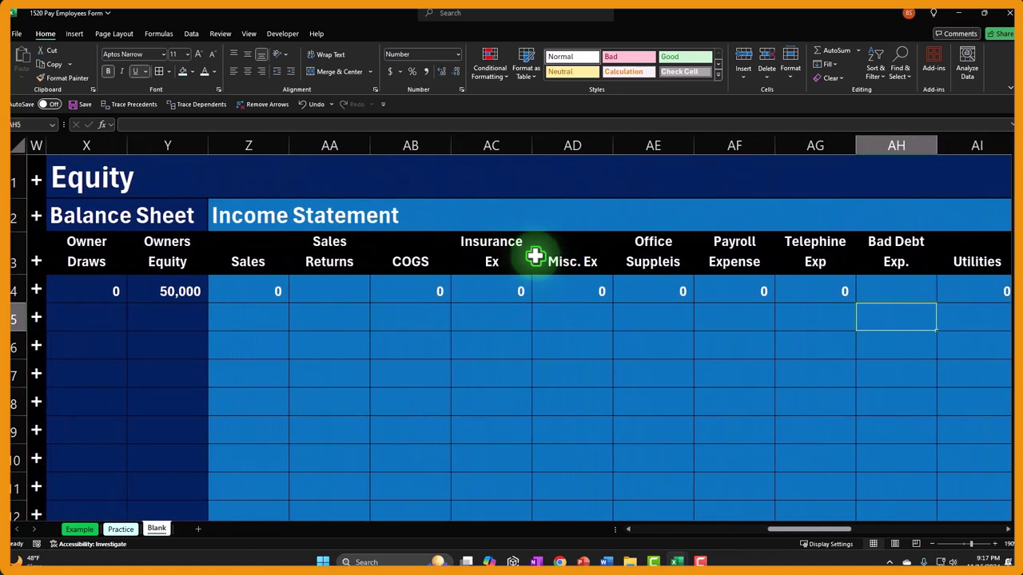
{"action": "key", "text": "Right"}
{"action": "key", "text": "Left"}
{"action": "key", "text": "Left"}
{"action": "key", "text": "Left"}
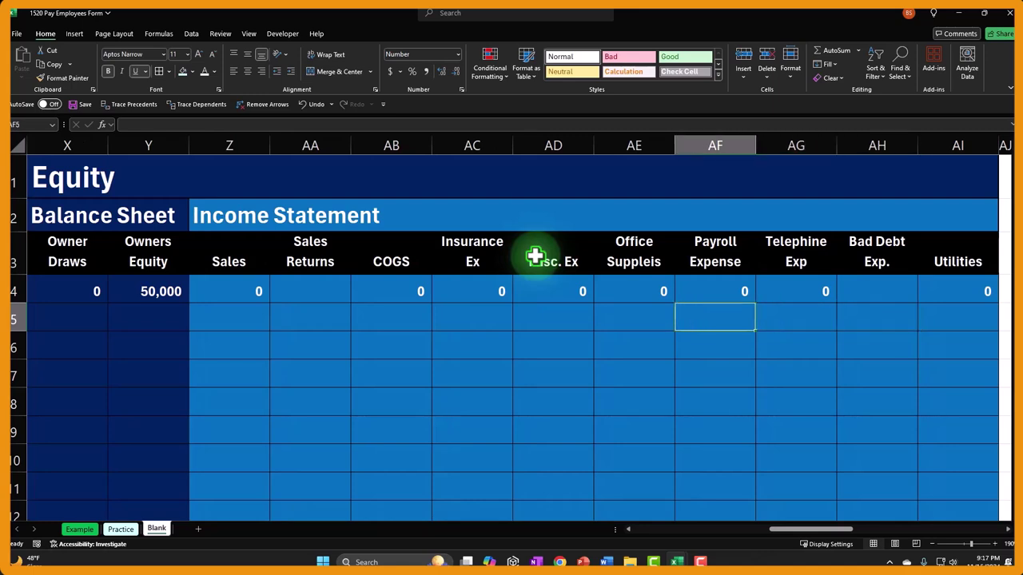
{"action": "type", "text": "="}
{"action": "key", "text": "Right"}
{"action": "key", "text": "Right"}
{"action": "key", "text": "Right"}
{"action": "key", "text": "Right"}
{"action": "key", "text": "Right"}
{"action": "key", "text": "Right"}
{"action": "key", "text": "Right"}
{"action": "key", "text": "Right"}
{"action": "key", "text": "Right"}
{"action": "key", "text": "Right"}
{"action": "key", "text": "Right"}
{"action": "key", "text": "Right"}
{"action": "key", "text": "Right"}
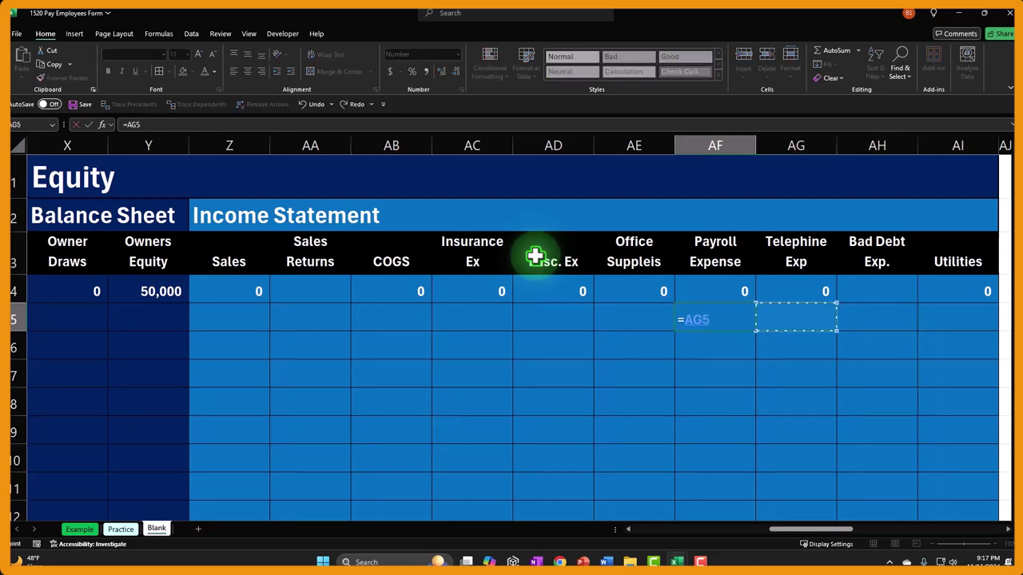
{"action": "key", "text": "Right"}
{"action": "key", "text": "Right"}
{"action": "key", "text": "Right"}
{"action": "key", "text": "Right"}
{"action": "key", "text": "Right"}
{"action": "key", "text": "Right"}
{"action": "key", "text": "Right"}
{"action": "key", "text": "Right"}
{"action": "key", "text": "Right"}
{"action": "key", "text": "Right"}
{"action": "key", "text": "Right"}
{"action": "key", "text": "Right"}
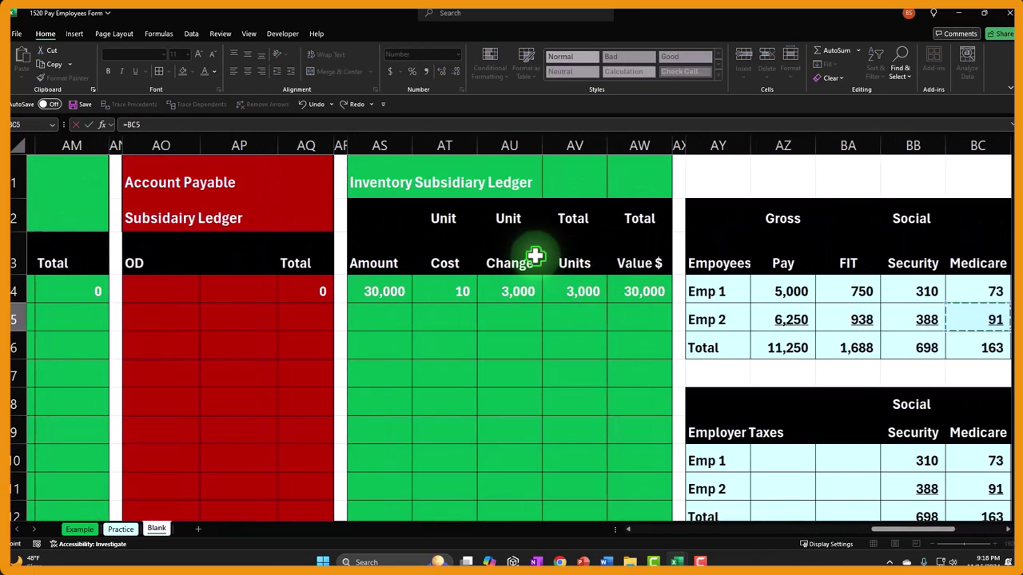
{"action": "key", "text": "Down"}
{"action": "key", "text": "Down"}
{"action": "key", "text": "Left"}
{"action": "key", "text": "Left"}
{"action": "key", "text": "Left"}
{"action": "key", "text": "Left"}
{"action": "key", "text": "Left"}
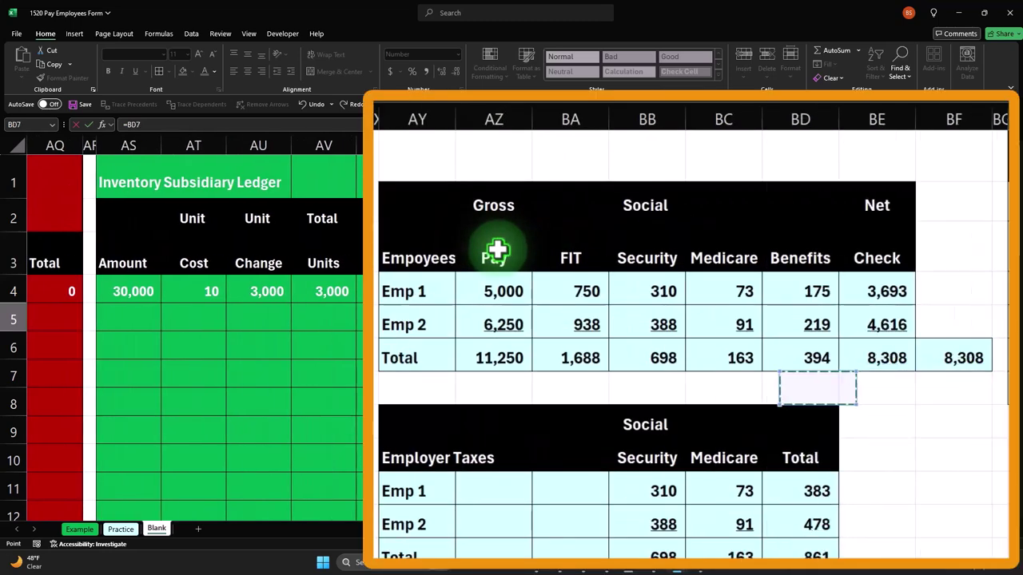
{"action": "key", "text": "Up"}
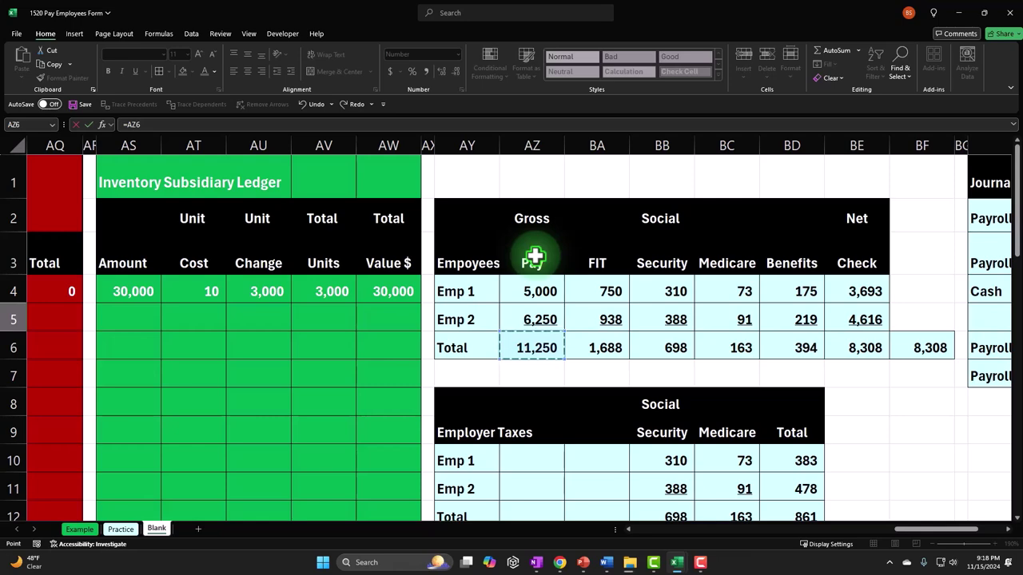
{"action": "key", "text": "Return"}
{"action": "key", "text": "Up"}
{"action": "key", "text": "Left"}
{"action": "key", "text": "Left"}
{"action": "key", "text": "Left"}
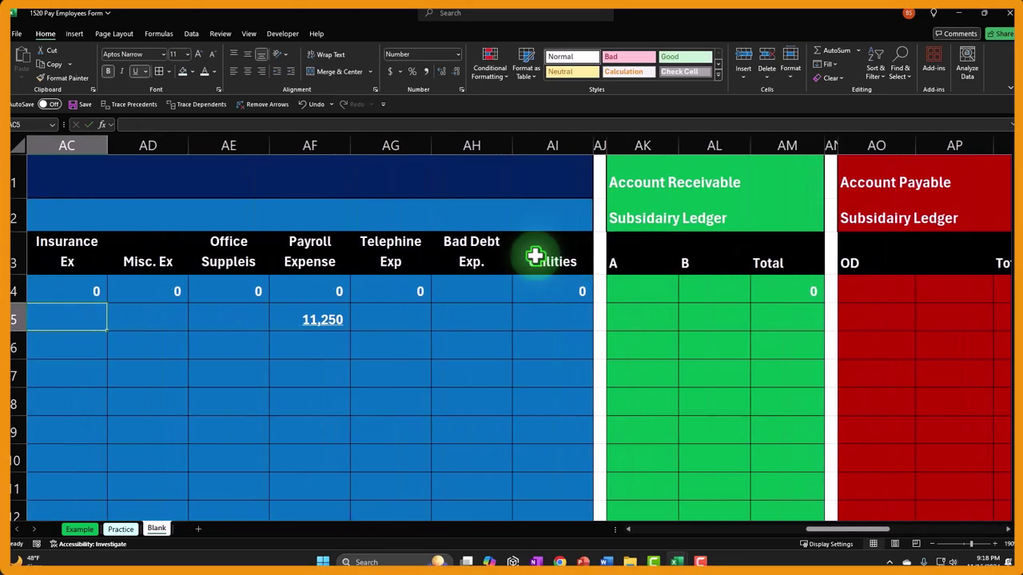
{"action": "key", "text": "Left"}
{"action": "key", "text": "Left"}
{"action": "key", "text": "Left"}
{"action": "key", "text": "Left"}
{"action": "key", "text": "Left"}
{"action": "key", "text": "Left"}
{"action": "key", "text": "Left"}
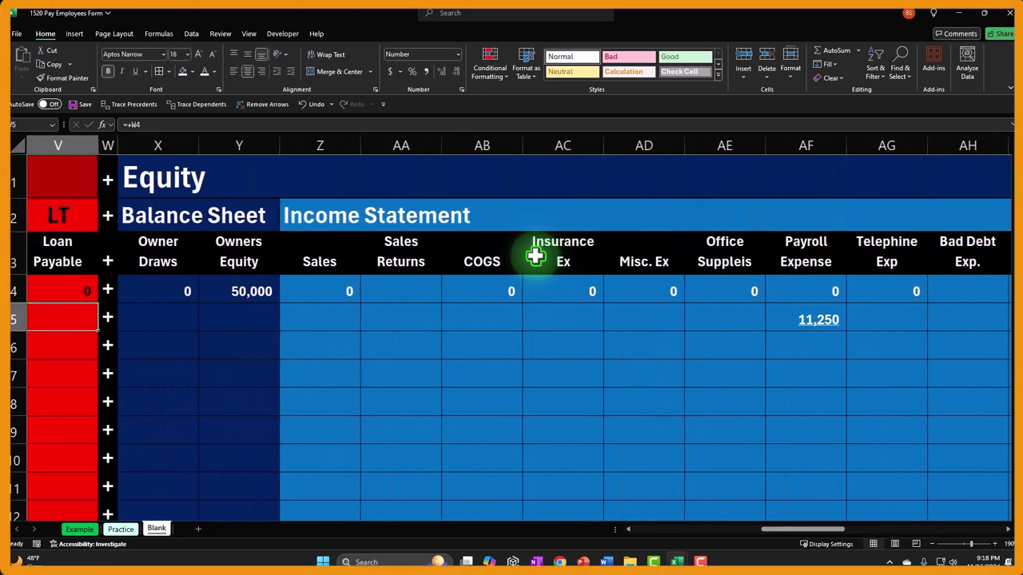
{"action": "key", "text": "Left"}
{"action": "key", "text": "Left"}
{"action": "key", "text": "Left"}
{"action": "key", "text": "Left"}
{"action": "key", "text": "Left"}
{"action": "key", "text": "Left"}
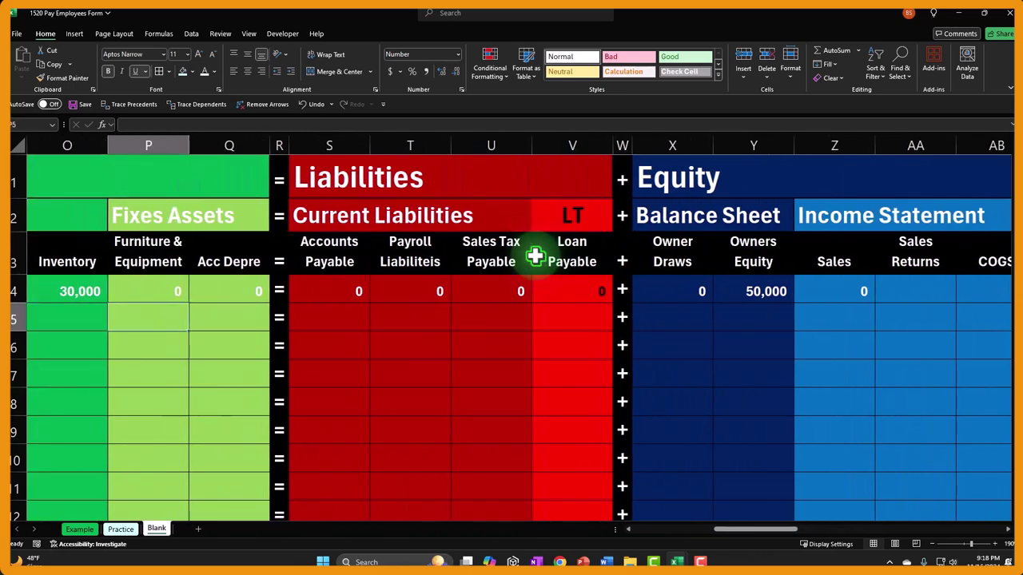
{"action": "key", "text": "Right"}
{"action": "key", "text": "Right"}
{"action": "key", "text": "Right"}
{"action": "key", "text": "Right"}
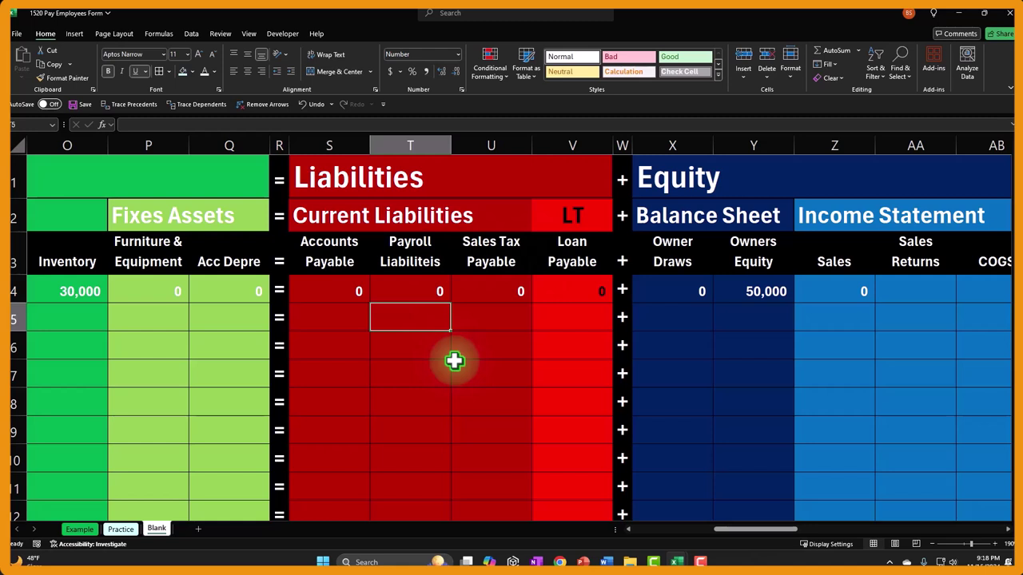
Step: In T5, enter =SUM over the payroll table's withholding totals from BA6 so Payroll Liabilities shows 2,942
{"action": "type", "text": "-sum"}
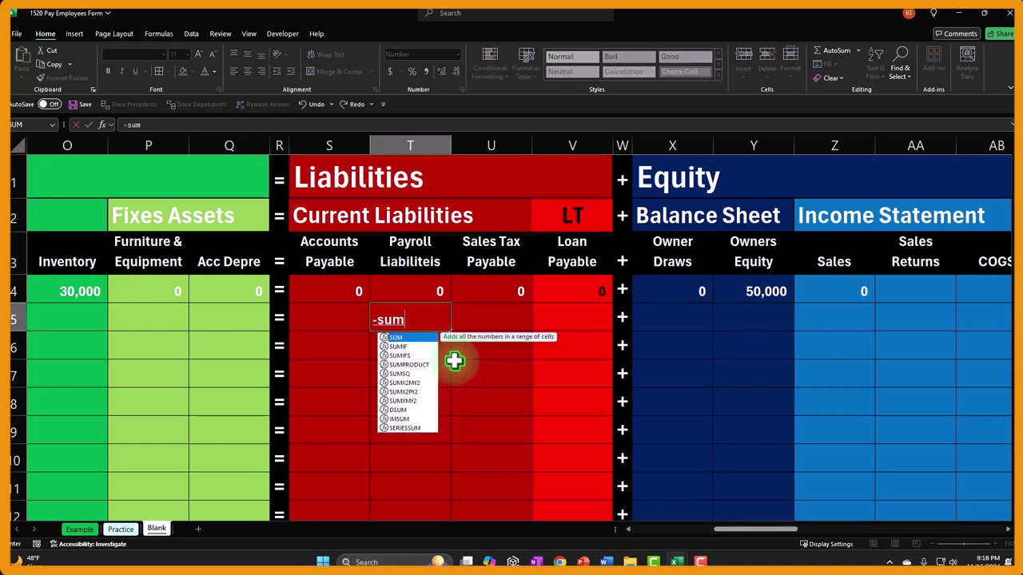
{"action": "type", "text": "("}
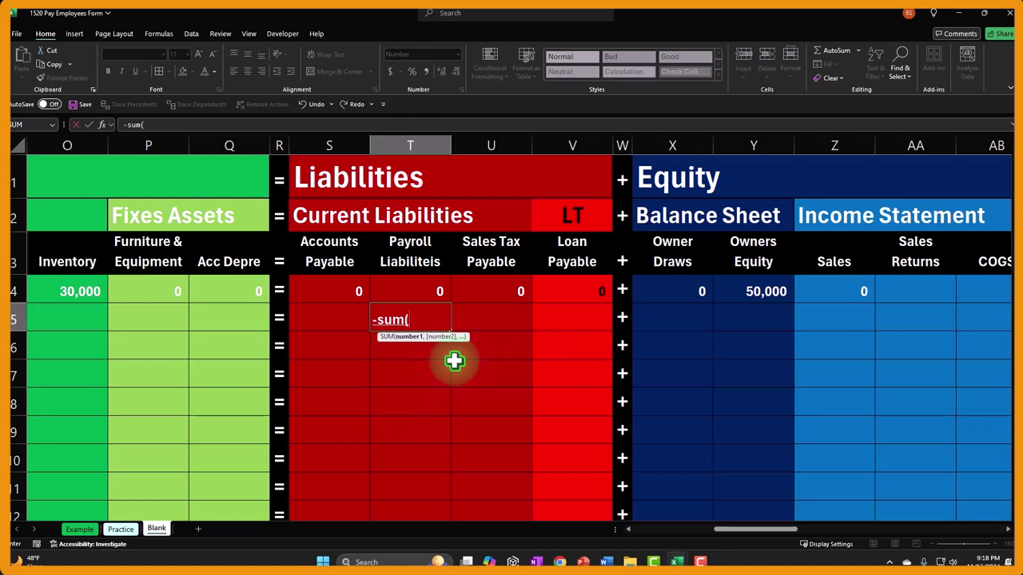
{"action": "key", "text": "BackSpace"}
{"action": "key", "text": "BackSpace"}
{"action": "key", "text": "BackSpace"}
{"action": "key", "text": "Escape"}
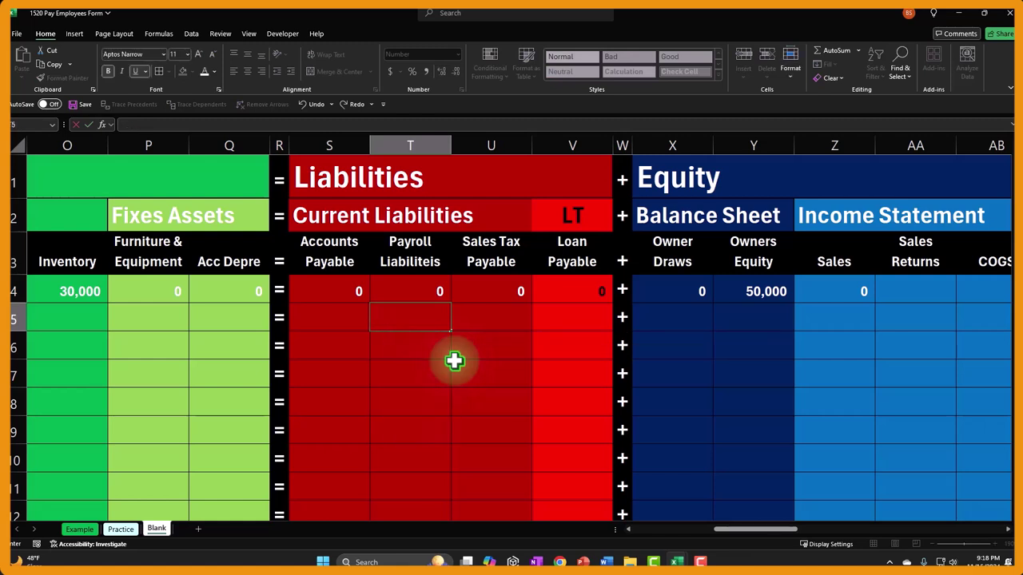
{"action": "type", "text": "=sum("}
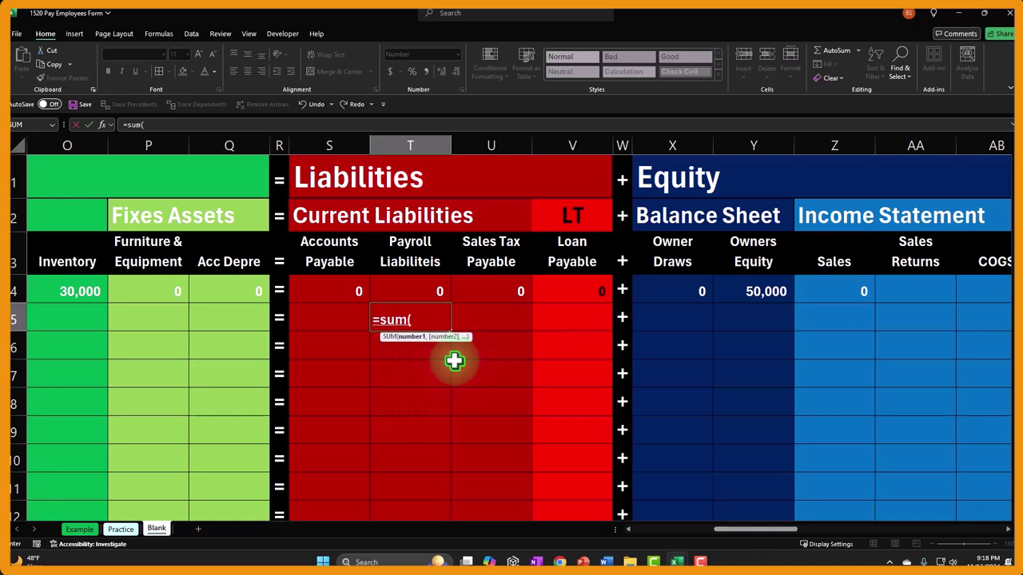
{"action": "key", "text": "Right"}
{"action": "key", "text": "Right"}
{"action": "key", "text": "Right"}
{"action": "key", "text": "Right"}
{"action": "key", "text": "Right"}
{"action": "key", "text": "Right"}
{"action": "key", "text": "Right"}
{"action": "key", "text": "Right"}
{"action": "key", "text": "Right"}
{"action": "key", "text": "Right"}
{"action": "key", "text": "Right"}
{"action": "key", "text": "Right"}
{"action": "key", "text": "Right"}
{"action": "key", "text": "Right"}
{"action": "key", "text": "Right"}
{"action": "key", "text": "Right"}
{"action": "key", "text": "Right"}
{"action": "key", "text": "Right"}
{"action": "key", "text": "Right"}
{"action": "key", "text": "Right"}
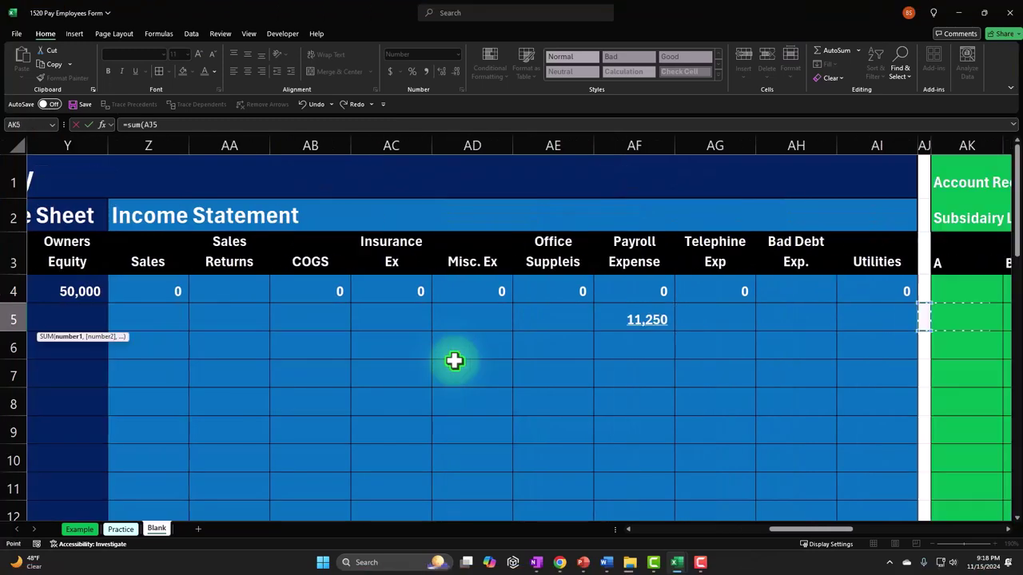
{"action": "key", "text": "Right"}
{"action": "key", "text": "Right"}
{"action": "key", "text": "Right"}
{"action": "key", "text": "Right"}
{"action": "key", "text": "Right"}
{"action": "key", "text": "Right"}
{"action": "key", "text": "Right"}
{"action": "key", "text": "Right"}
{"action": "key", "text": "Right"}
{"action": "key", "text": "Right"}
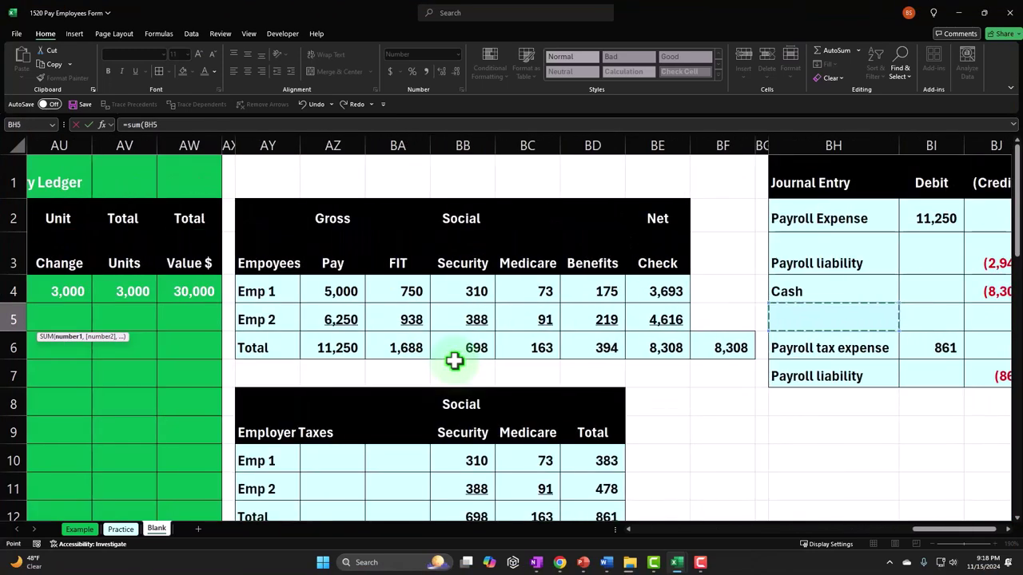
{"action": "key", "text": "Left"}
{"action": "key", "text": "Left"}
{"action": "key", "text": "Left"}
{"action": "key", "text": "Left"}
{"action": "key", "text": "Left"}
{"action": "key", "text": "Left"}
{"action": "key", "text": "Down"}
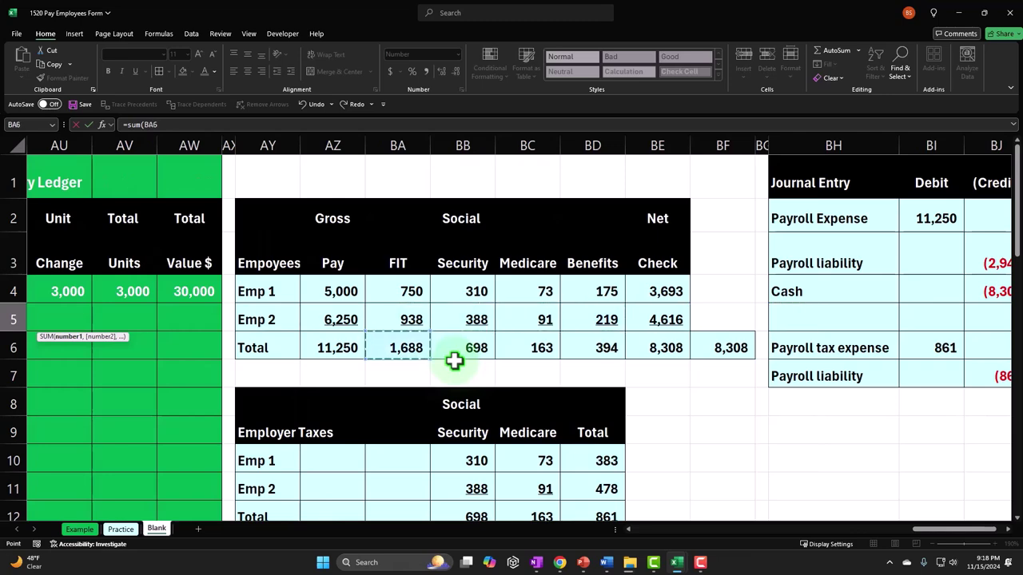
{"action": "key", "text": "shift+Right"}
{"action": "key", "text": "shift+Right"}
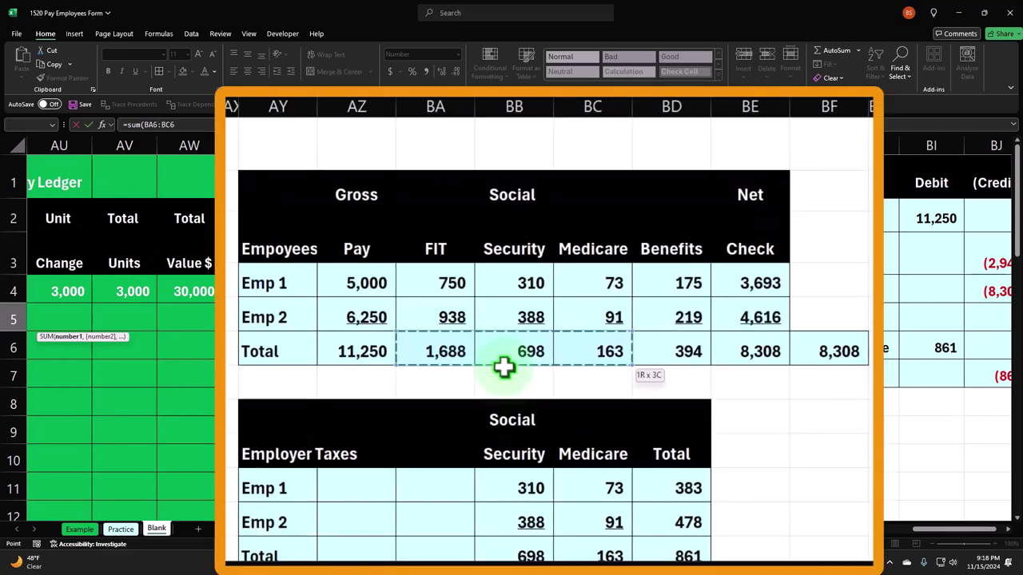
{"action": "key", "text": "Return"}
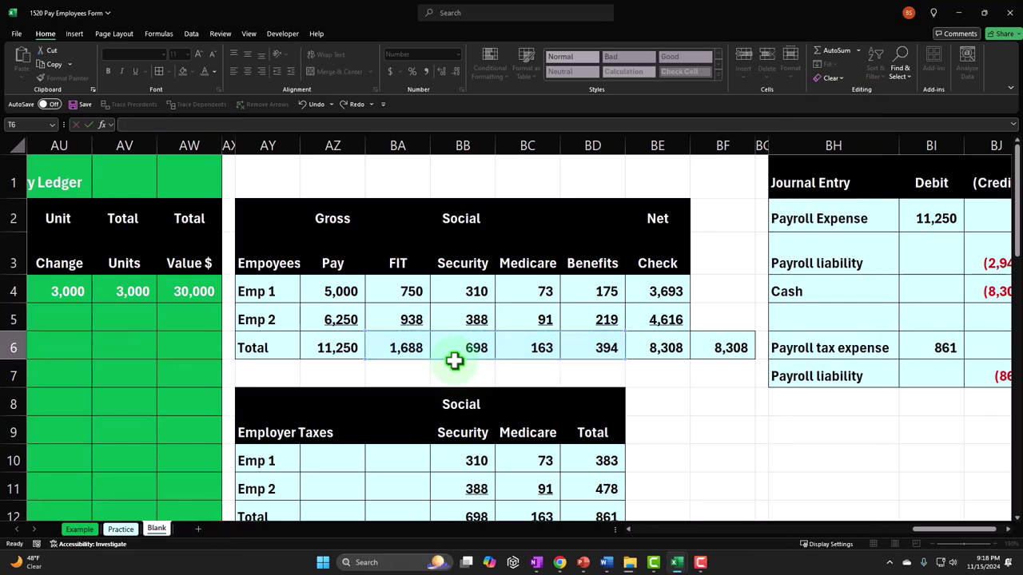
{"action": "key", "text": "Up"}
{"action": "key", "text": "Left"}
{"action": "key", "text": "Left"}
{"action": "key", "text": "Left"}
{"action": "key", "text": "Left"}
{"action": "key", "text": "Left"}
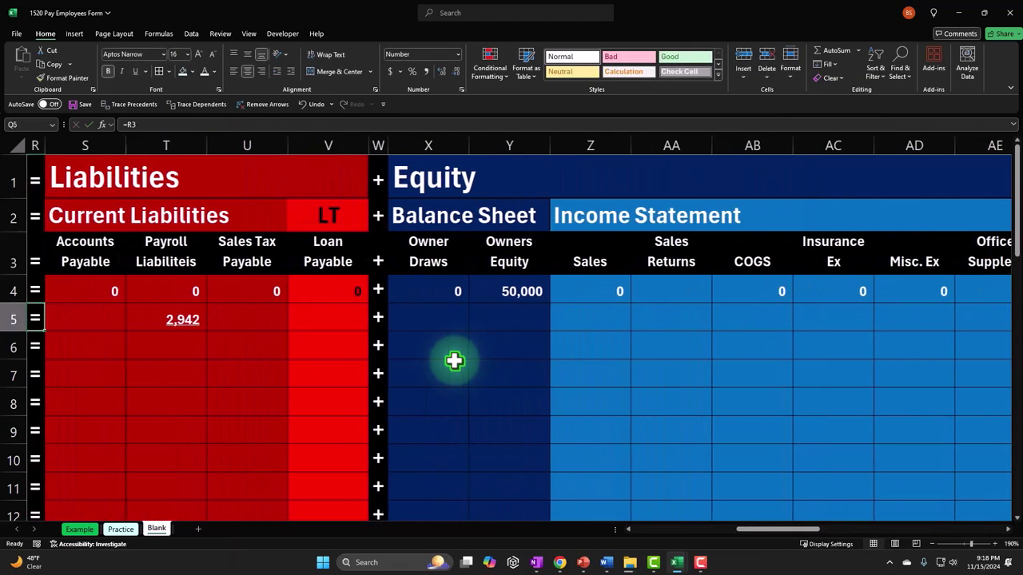
{"action": "key", "text": "Left"}
{"action": "key", "text": "Left"}
{"action": "key", "text": "Left"}
{"action": "key", "text": "Left"}
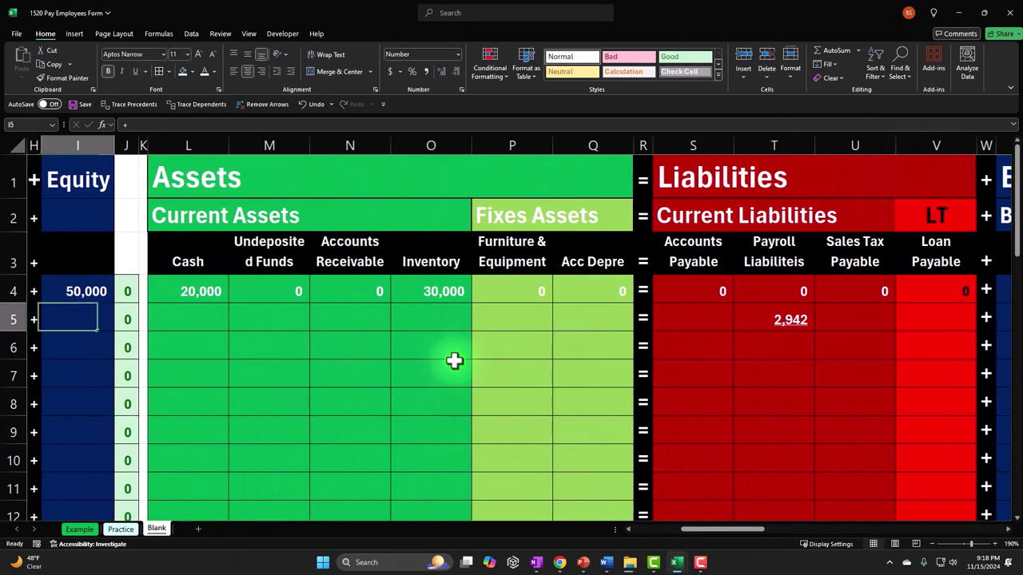
Step: Enter =AF5-T5 in the Cash cell L5, payroll expense 11,250 less liabilities 2,942
{"action": "key", "text": "Right"}
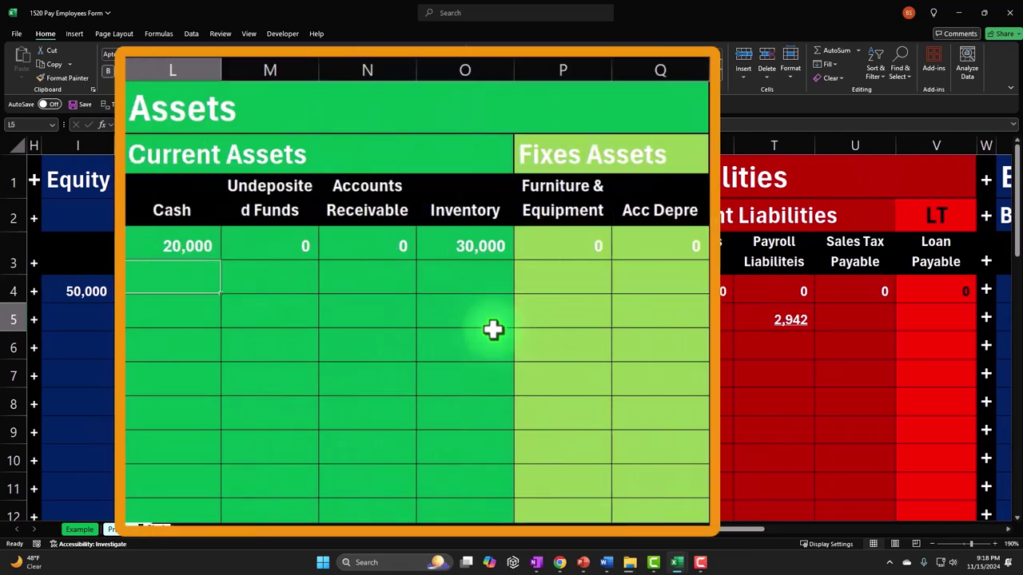
{"action": "type", "text": "="}
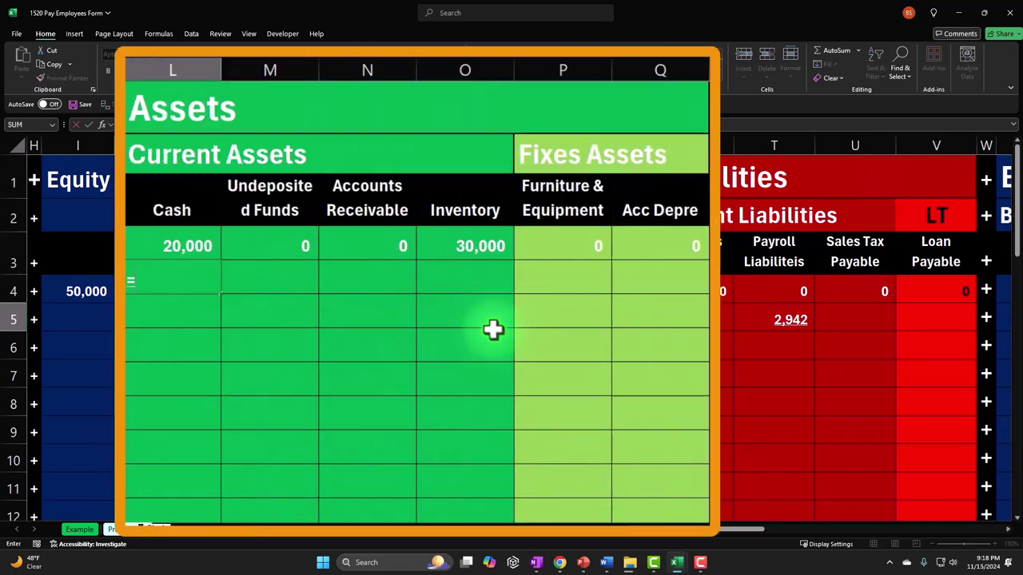
{"action": "key", "text": "Right"}
{"action": "key", "text": "Right"}
{"action": "key", "text": "Right"}
{"action": "key", "text": "Right"}
{"action": "key", "text": "Right"}
{"action": "key", "text": "Right"}
{"action": "key", "text": "Right"}
{"action": "key", "text": "Right"}
{"action": "key", "text": "Right"}
{"action": "key", "text": "Right"}
{"action": "key", "text": "Right"}
{"action": "key", "text": "Right"}
{"action": "key", "text": "Right"}
{"action": "key", "text": "Right"}
{"action": "key", "text": "Right"}
{"action": "key", "text": "Right"}
{"action": "key", "text": "Right"}
{"action": "key", "text": "Right"}
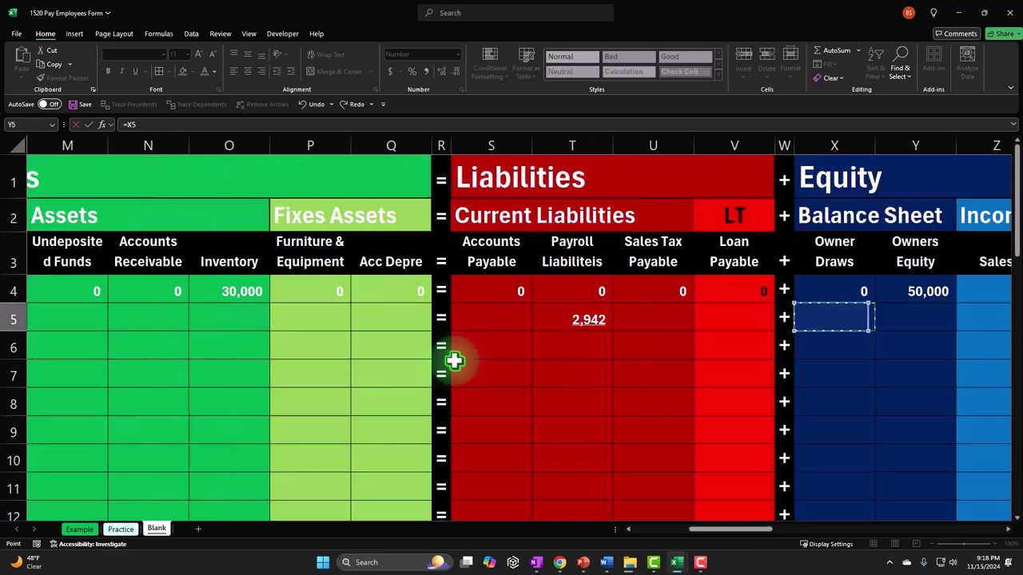
{"action": "key", "text": "Right"}
{"action": "key", "text": "Right"}
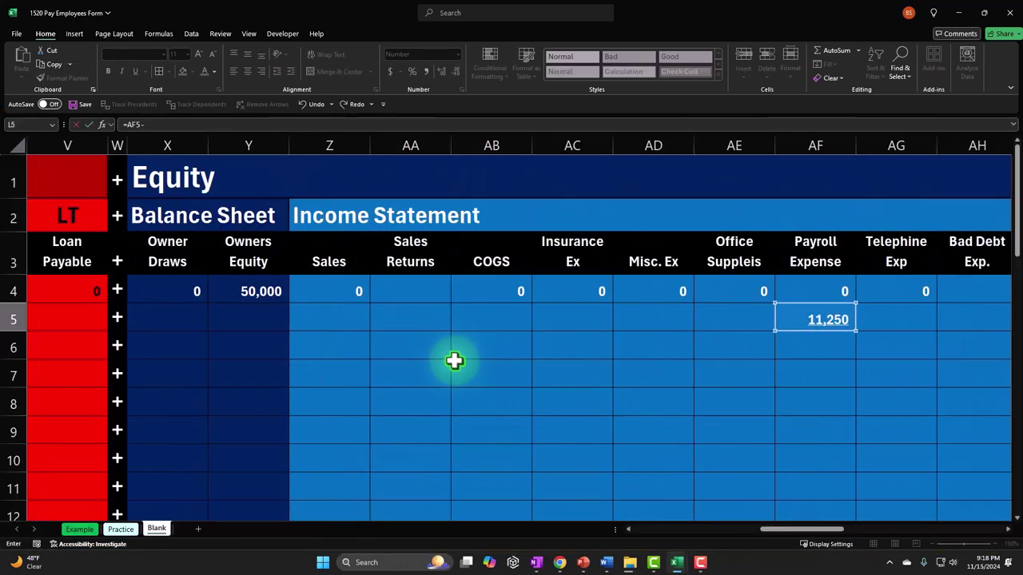
{"action": "type", "text": "-"}
{"action": "key", "text": "Left"}
{"action": "key", "text": "Left"}
{"action": "key", "text": "Left"}
{"action": "key", "text": "Left"}
{"action": "key", "text": "Right"}
{"action": "key", "text": "Right"}
{"action": "key", "text": "Right"}
{"action": "key", "text": "Right"}
{"action": "key", "text": "Right"}
{"action": "key", "text": "Right"}
{"action": "key", "text": "Right"}
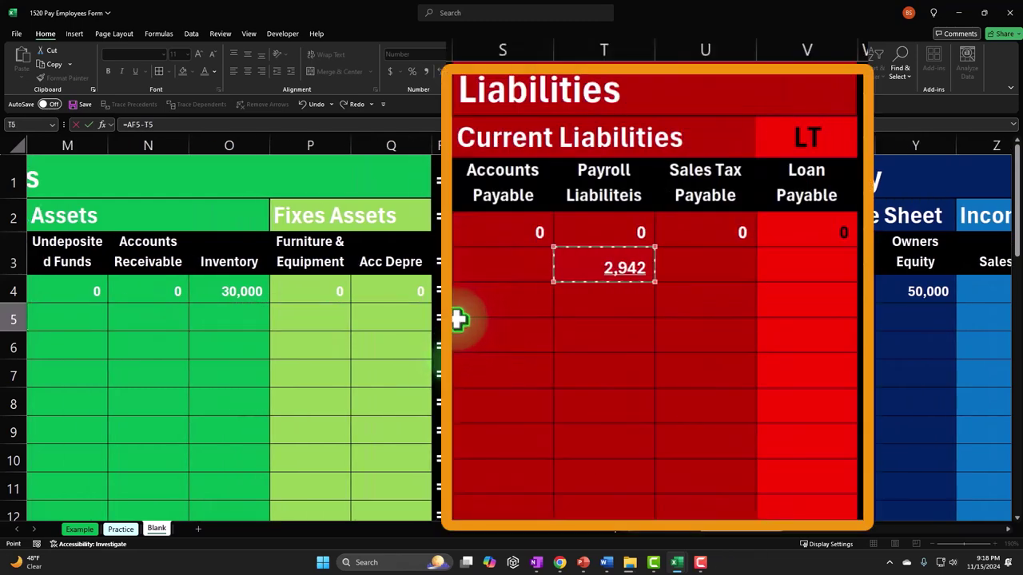
{"action": "key", "text": "Left"}
{"action": "key", "text": "Return"}
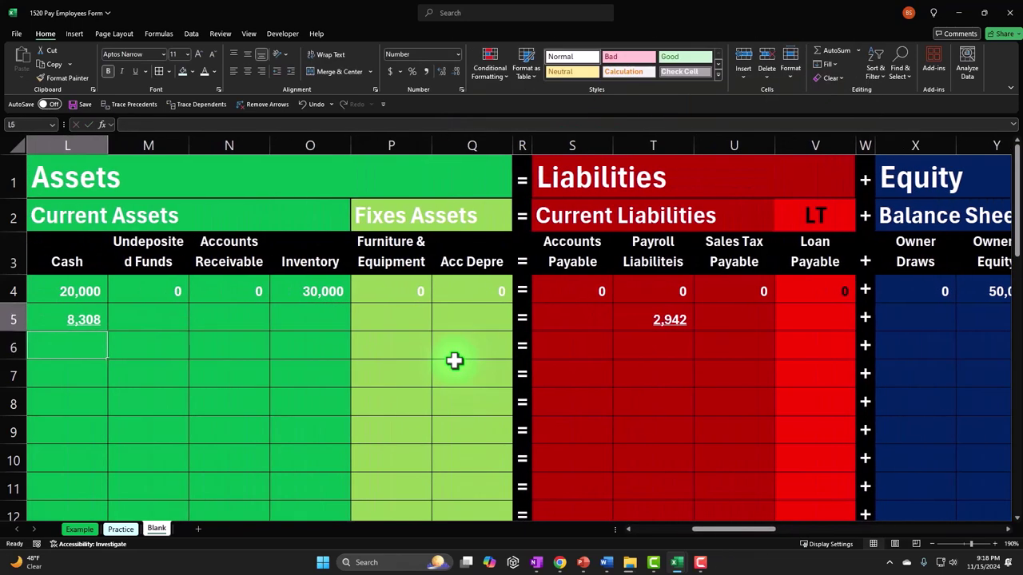
{"action": "key", "text": "Up"}
{"action": "key", "text": "Left"}
{"action": "key", "text": "Left"}
{"action": "key", "text": "Left"}
{"action": "key", "text": "Right"}
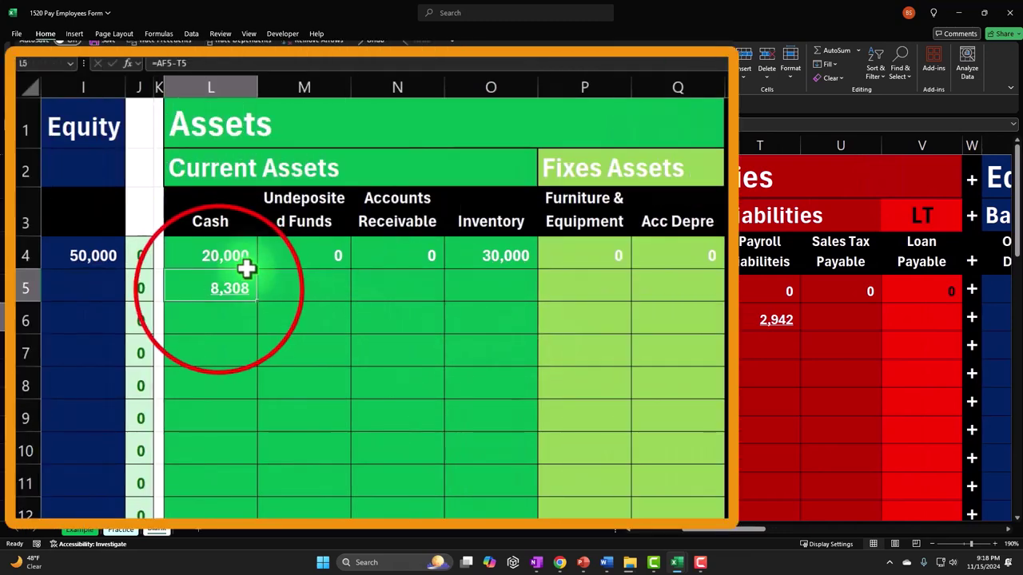
Step: Change L5 to =-(AF5-T5) so Cash shows (8,308), then review rows 5 and 6
{"action": "left_click", "coordinate": [218, 287]}
{"action": "double_click", "coordinate": [219, 289]}
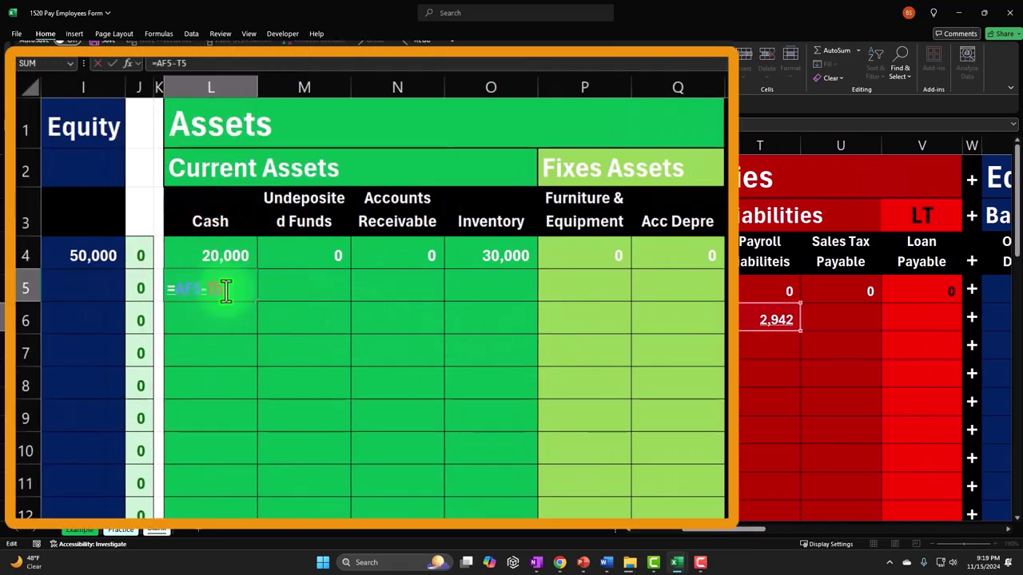
{"action": "left_click", "coordinate": [176, 284]}
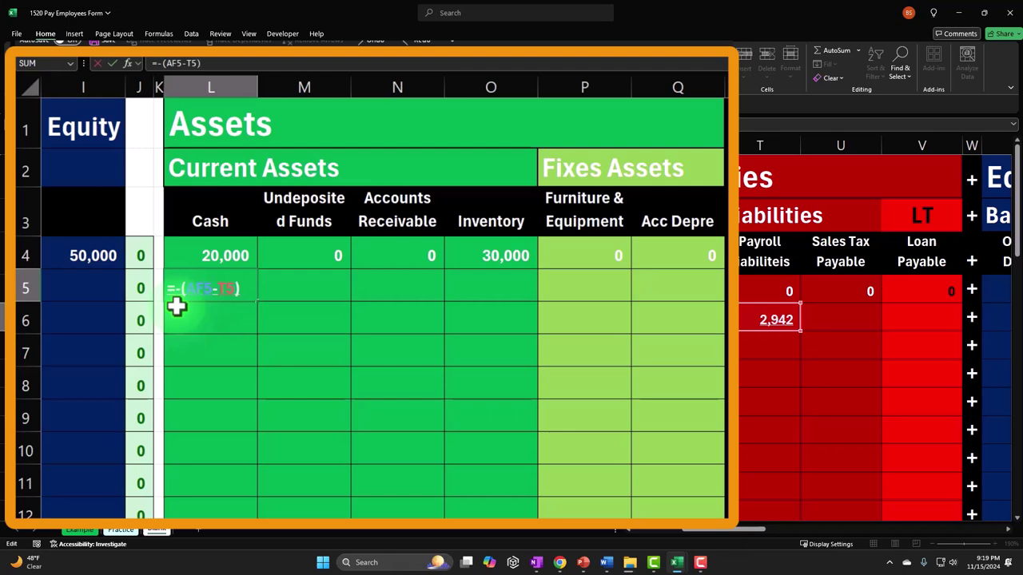
{"action": "key", "text": "Return"}
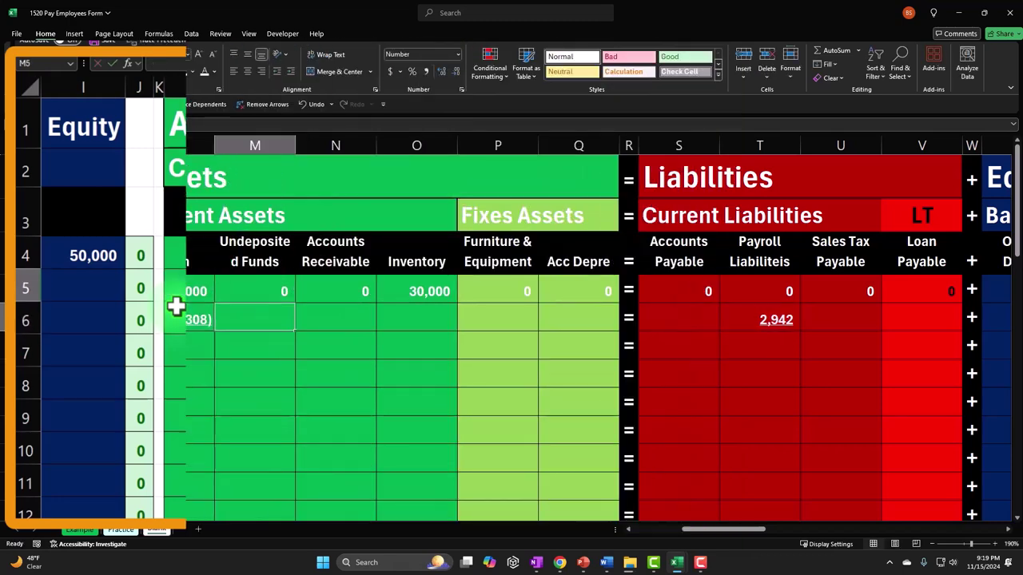
{"action": "key", "text": "Right"}
{"action": "key", "text": "Right"}
{"action": "key", "text": "Right"}
{"action": "key", "text": "Right"}
{"action": "key", "text": "Right"}
{"action": "key", "text": "Right"}
{"action": "key", "text": "Right"}
{"action": "key", "text": "Right"}
{"action": "key", "text": "Right"}
{"action": "key", "text": "Right"}
{"action": "key", "text": "Right"}
{"action": "key", "text": "Right"}
{"action": "key", "text": "Right"}
{"action": "key", "text": "Right"}
{"action": "key", "text": "Right"}
{"action": "key", "text": "Right"}
{"action": "key", "text": "Right"}
{"action": "key", "text": "Right"}
{"action": "key", "text": "Right"}
{"action": "key", "text": "Right"}
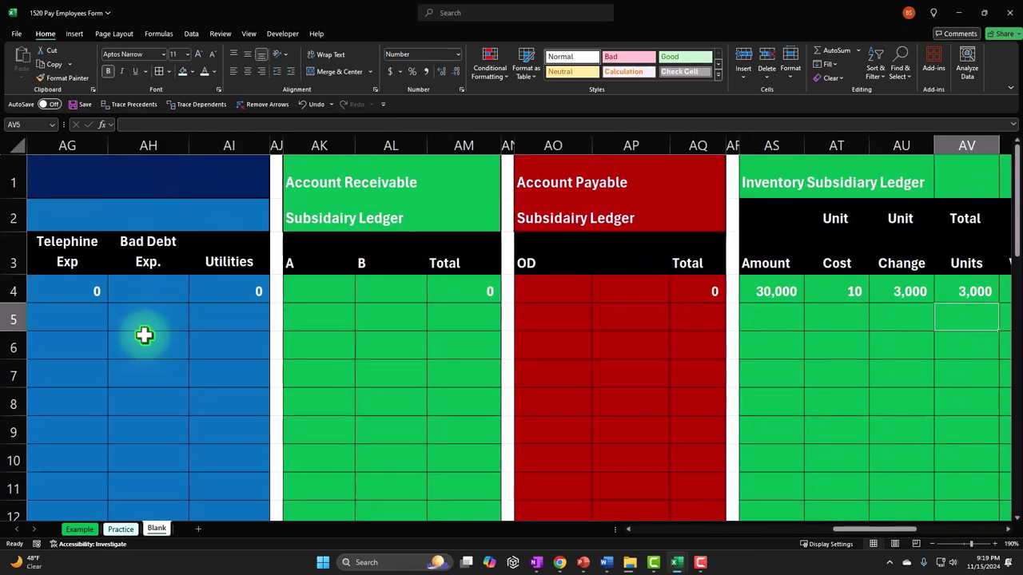
{"action": "key", "text": "Right"}
{"action": "key", "text": "Right"}
{"action": "key", "text": "Right"}
{"action": "key", "text": "Right"}
{"action": "key", "text": "Right"}
{"action": "key", "text": "Right"}
{"action": "key", "text": "Right"}
{"action": "key", "text": "Right"}
{"action": "key", "text": "Right"}
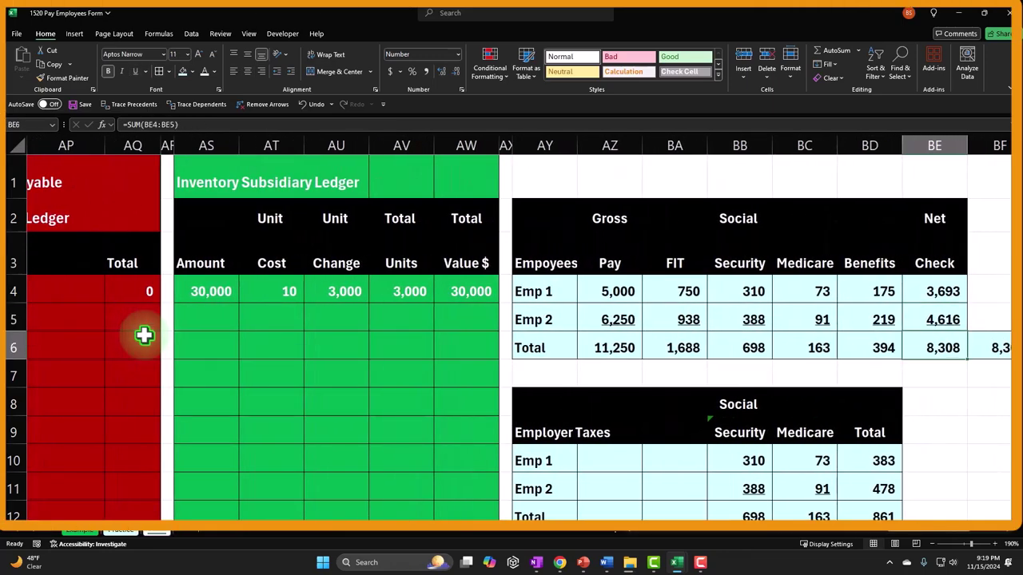
{"action": "key", "text": "Right"}
{"action": "key", "text": "Left"}
{"action": "key", "text": "Left"}
{"action": "key", "text": "Left"}
{"action": "key", "text": "Left"}
{"action": "key", "text": "Left"}
{"action": "key", "text": "Left"}
{"action": "key", "text": "Left"}
{"action": "key", "text": "Left"}
{"action": "key", "text": "Left"}
{"action": "key", "text": "Left"}
{"action": "key", "text": "Left"}
{"action": "key", "text": "Left"}
{"action": "key", "text": "Left"}
{"action": "key", "text": "Left"}
{"action": "key", "text": "Left"}
{"action": "key", "text": "Left"}
{"action": "key", "text": "Left"}
{"action": "key", "text": "Left"}
{"action": "key", "text": "Left"}
{"action": "key", "text": "Left"}
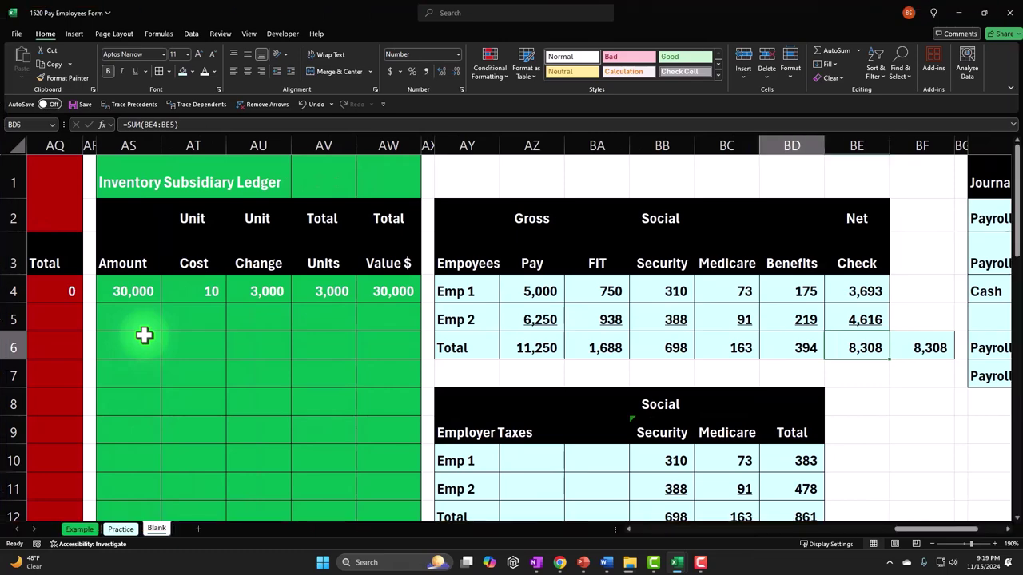
{"action": "key", "text": "Left"}
{"action": "key", "text": "Left"}
{"action": "key", "text": "Left"}
{"action": "key", "text": "Left"}
{"action": "key", "text": "Left"}
{"action": "key", "text": "Left"}
{"action": "key", "text": "Left"}
{"action": "key", "text": "Left"}
{"action": "key", "text": "Left"}
{"action": "key", "text": "Left"}
{"action": "key", "text": "Left"}
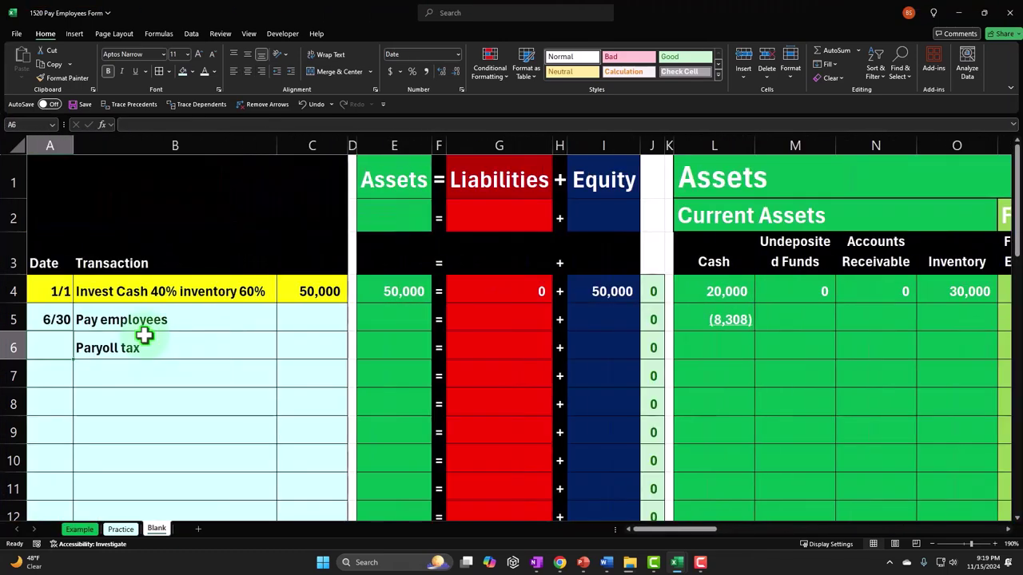
{"action": "key", "text": "Right"}
{"action": "key", "text": "Right"}
{"action": "key", "text": "Right"}
{"action": "key", "text": "Right"}
{"action": "key", "text": "Right"}
{"action": "key", "text": "Right"}
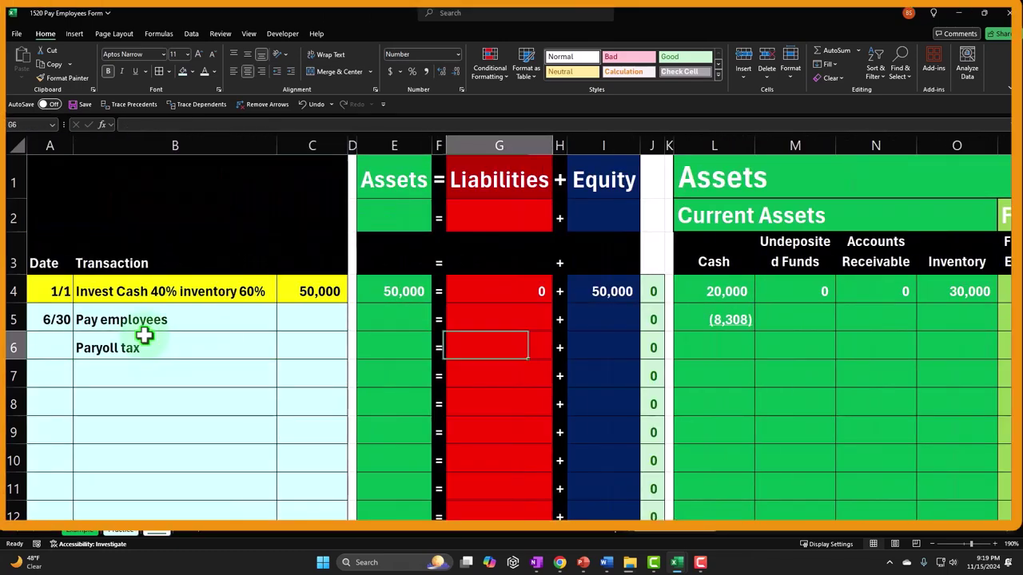
Step: Enter 0 in each empty row 5 cell through Utilities, skipping the 11,250 Payroll Expense, then select L5:AI5 to check
{"action": "key", "text": "Right"}
{"action": "key", "text": "Up"}
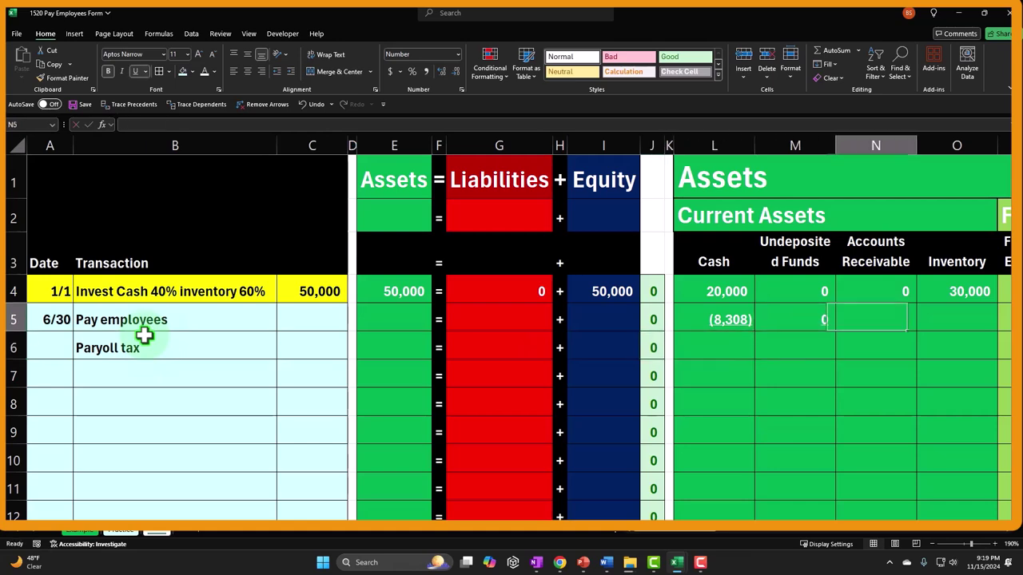
{"action": "key", "text": "Right"}
{"action": "key", "text": "Right"}
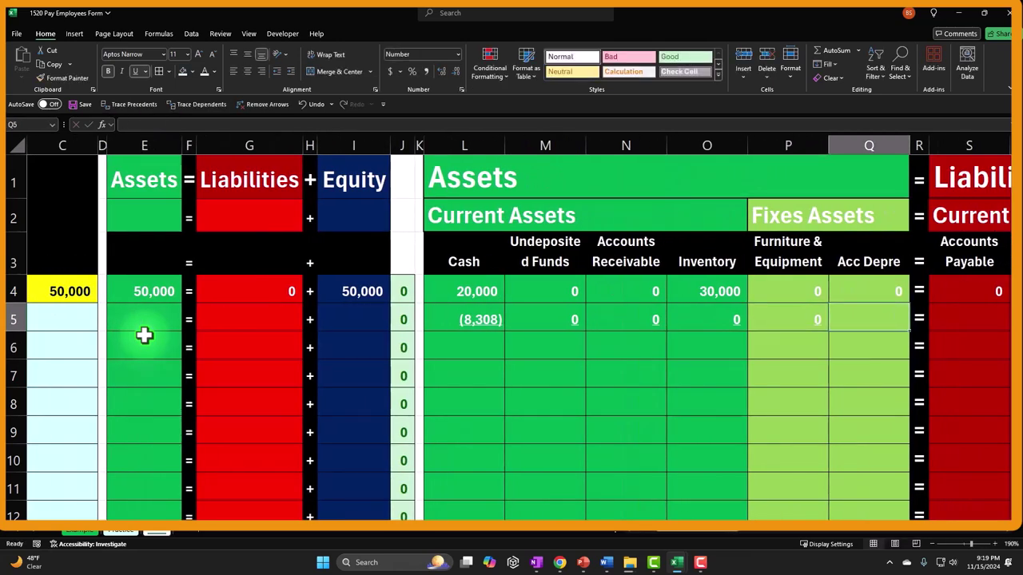
{"action": "key", "text": "Right"}
{"action": "key", "text": "Right"}
{"action": "key", "text": "Right"}
{"action": "key", "text": "Right"}
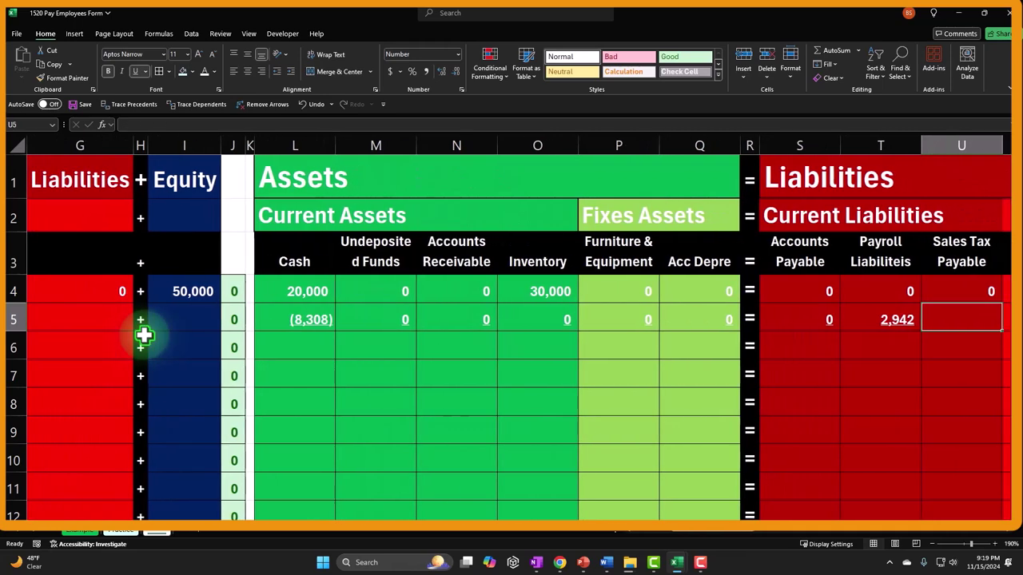
{"action": "key", "text": "Right"}
{"action": "key", "text": "Right"}
{"action": "key", "text": "Right"}
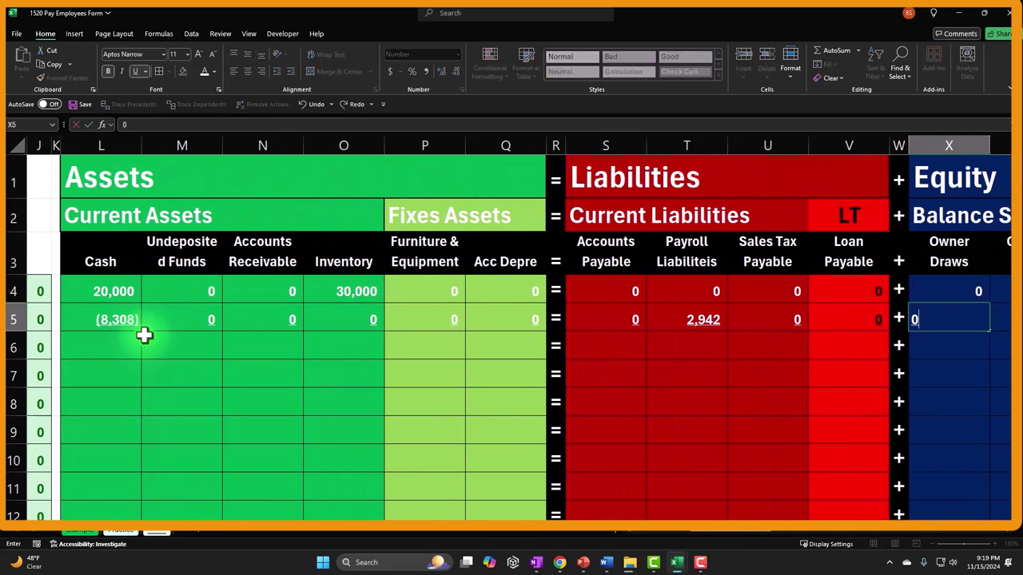
{"action": "type", "text": "0"}
{"action": "key", "text": "Right"}
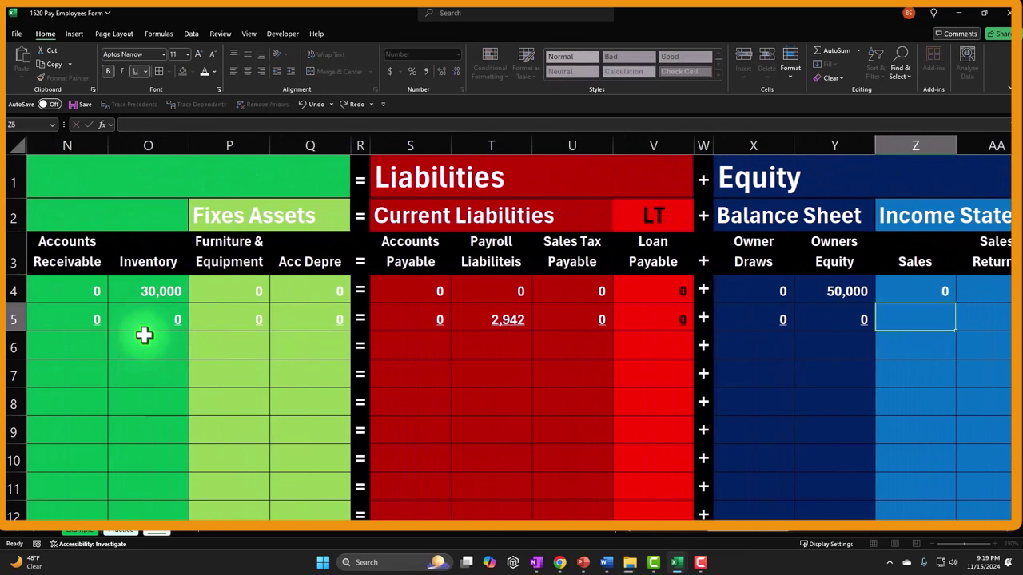
{"action": "type", "text": "0"}
{"action": "key", "text": "Right"}
{"action": "type", "text": "0"}
{"action": "key", "text": "Right"}
{"action": "type", "text": "0"}
{"action": "key", "text": "Right"}
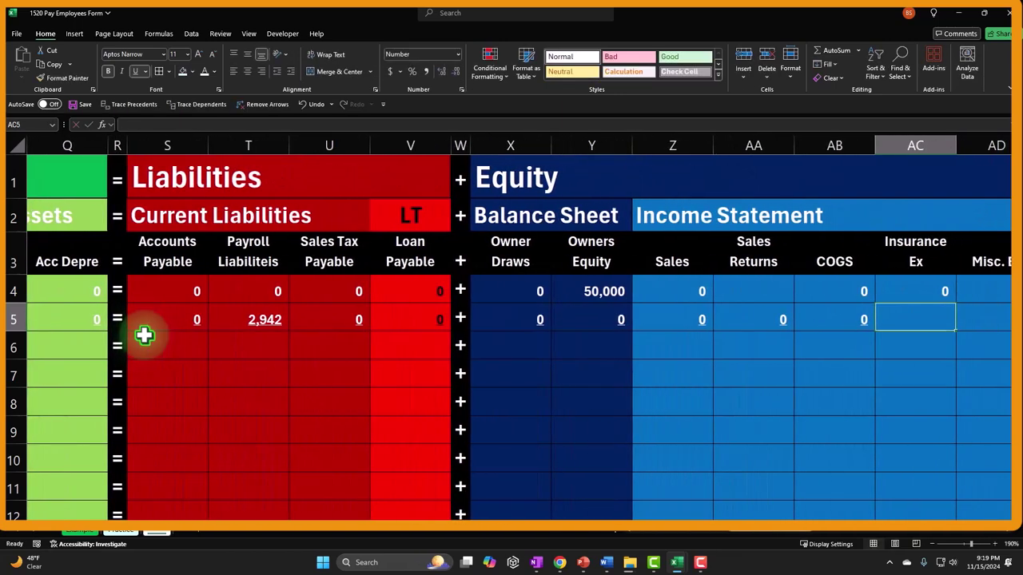
{"action": "type", "text": "0"}
{"action": "key", "text": "Right"}
{"action": "type", "text": "0"}
{"action": "key", "text": "Right"}
{"action": "type", "text": "0"}
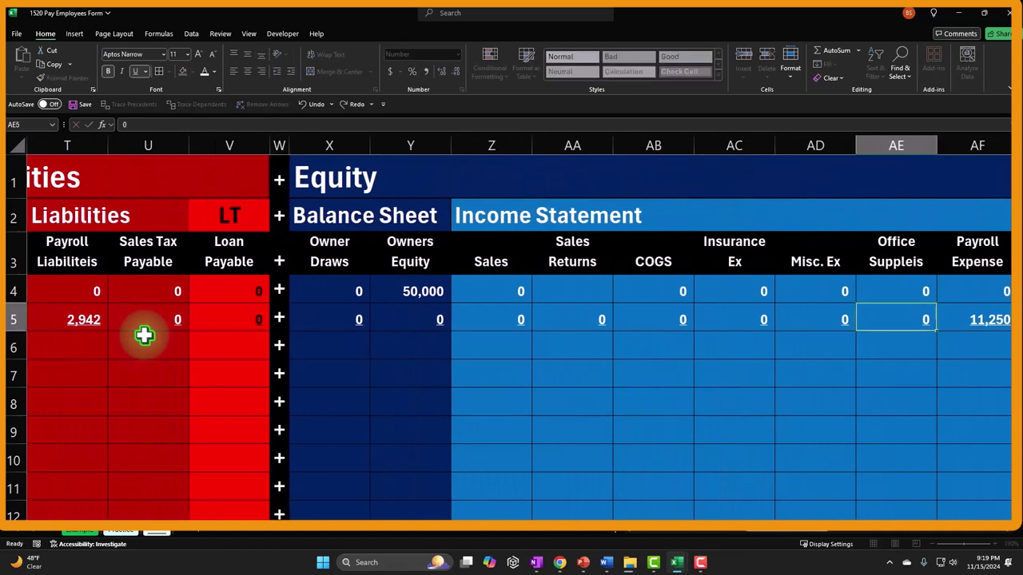
{"action": "key", "text": "Right"}
{"action": "key", "text": "Right"}
{"action": "type", "text": "0"}
{"action": "key", "text": "Right"}
{"action": "key", "text": "Right"}
{"action": "type", "text": "0"}
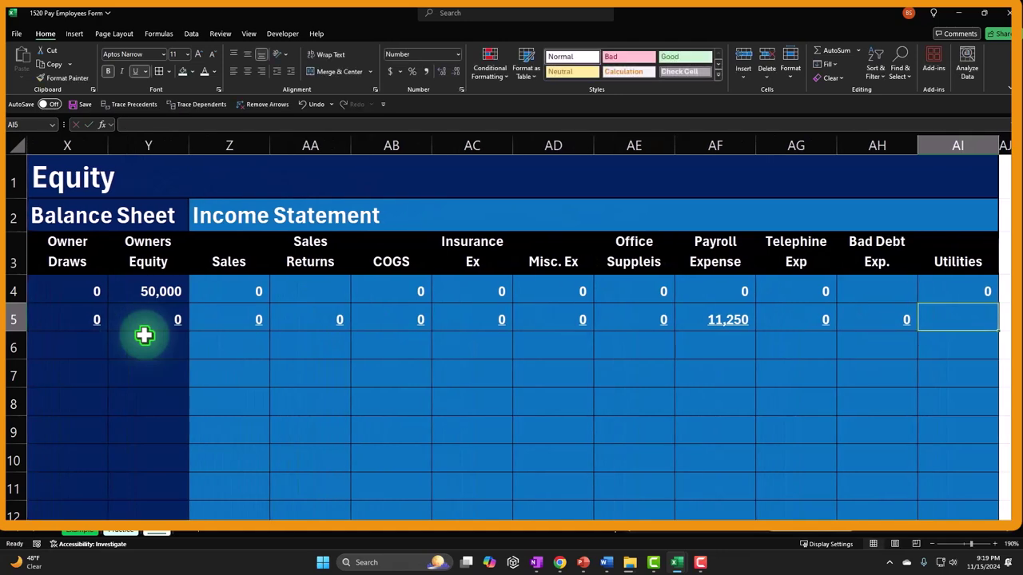
{"action": "key", "text": "Right"}
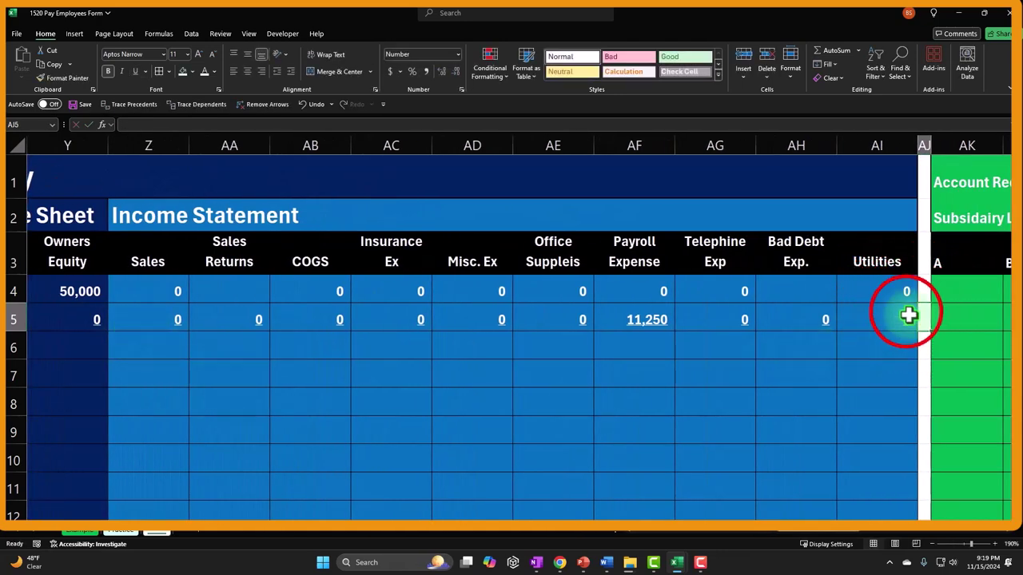
{"action": "left_click_drag", "start_coordinate": [906, 312], "coordinate": [723, 321]}
{"action": "scroll", "coordinate": [383, 320], "scroll_direction": "right", "scroll_amount": 10}
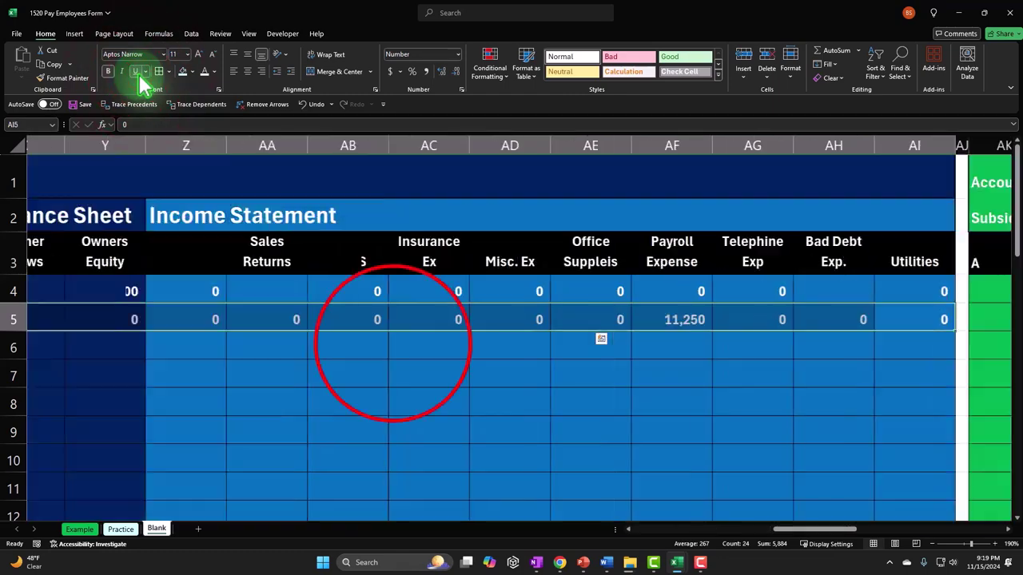
Step: Insert a blank column before Telephine Exp and head it 'Payroll Taxes' in AG3
{"action": "left_click", "coordinate": [392, 342]}
{"action": "key", "text": "Left"}
{"action": "key", "text": "Left"}
{"action": "key", "text": "Left"}
{"action": "key", "text": "Left"}
{"action": "key", "text": "Left"}
{"action": "key", "text": "Left"}
{"action": "key", "text": "Left"}
{"action": "key", "text": "Left"}
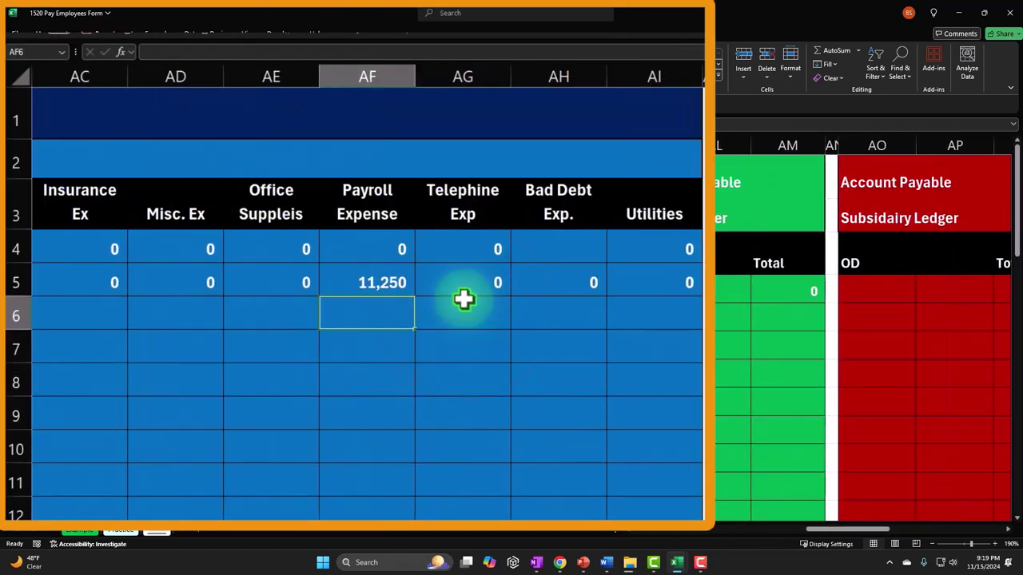
{"action": "key", "text": "Left"}
{"action": "key", "text": "Left"}
{"action": "key", "text": "Left"}
{"action": "key", "text": "Left"}
{"action": "key", "text": "Left"}
{"action": "key", "text": "Left"}
{"action": "key", "text": "Left"}
{"action": "key", "text": "Left"}
{"action": "key", "text": "Left"}
{"action": "key", "text": "Left"}
{"action": "key", "text": "Left"}
{"action": "key", "text": "Left"}
{"action": "key", "text": "Left"}
{"action": "key", "text": "Left"}
{"action": "key", "text": "Left"}
{"action": "key", "text": "Left"}
{"action": "key", "text": "Left"}
{"action": "key", "text": "Left"}
{"action": "key", "text": "Left"}
{"action": "key", "text": "Left"}
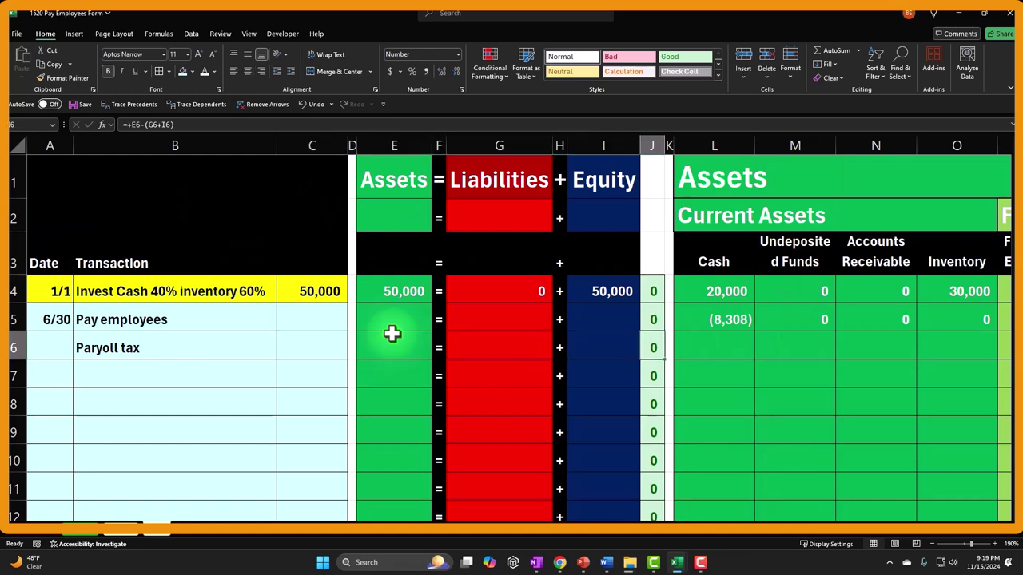
{"action": "key", "text": "Right"}
{"action": "key", "text": "Right"}
{"action": "key", "text": "Right"}
{"action": "key", "text": "Right"}
{"action": "key", "text": "Right"}
{"action": "key", "text": "Right"}
{"action": "key", "text": "Right"}
{"action": "key", "text": "Right"}
{"action": "key", "text": "Right"}
{"action": "key", "text": "Right"}
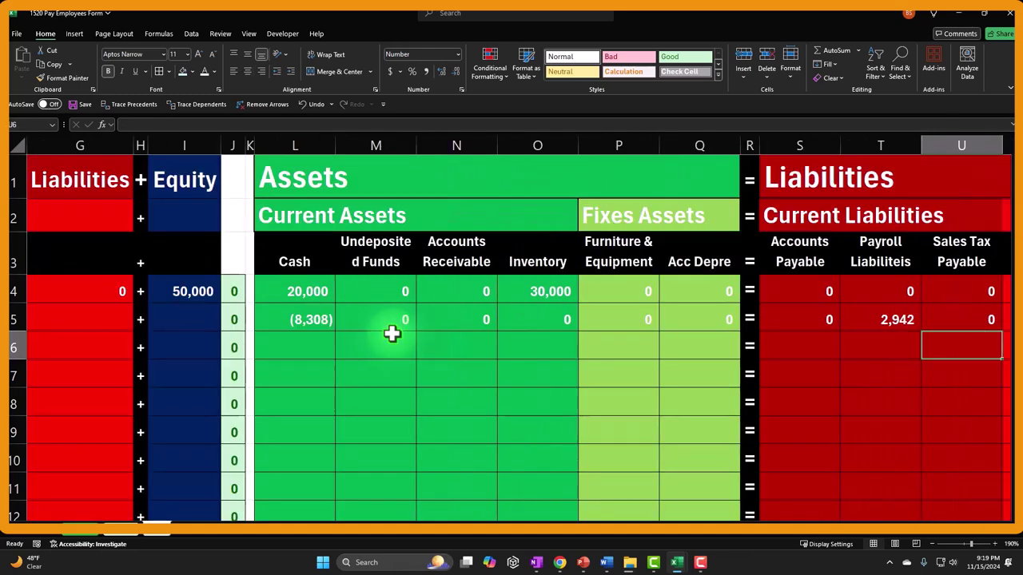
{"action": "key", "text": "Right"}
{"action": "key", "text": "Right"}
{"action": "key", "text": "Right"}
{"action": "key", "text": "Right"}
{"action": "key", "text": "Right"}
{"action": "key", "text": "Right"}
{"action": "key", "text": "Right"}
{"action": "key", "text": "Right"}
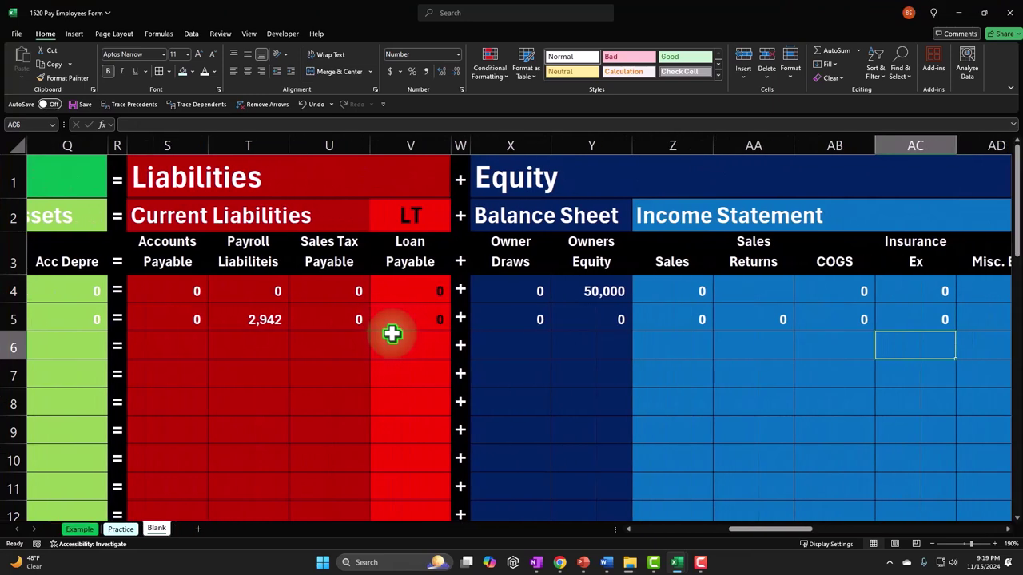
{"action": "key", "text": "Right"}
{"action": "key", "text": "Right"}
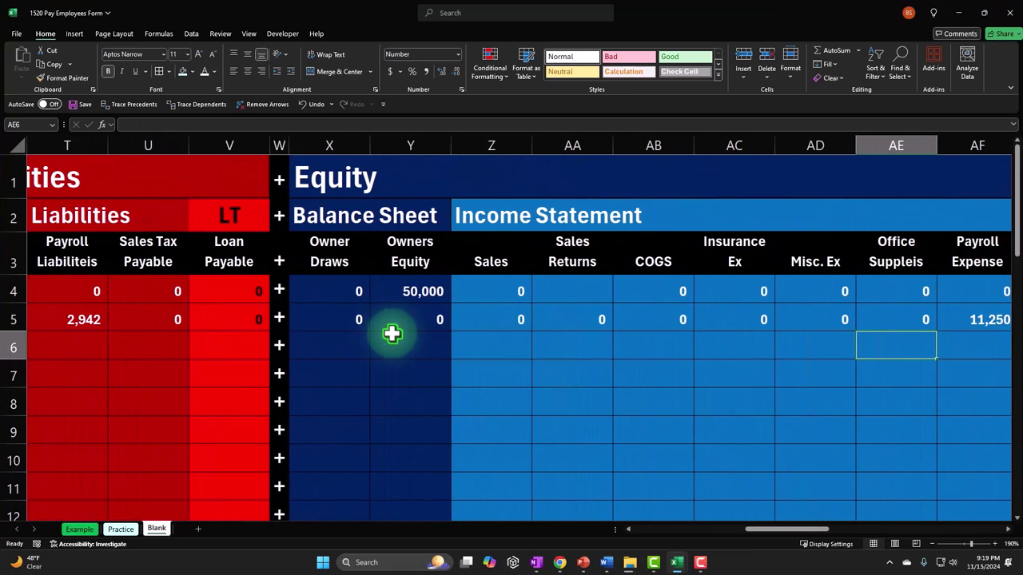
{"action": "key", "text": "Right"}
{"action": "key", "text": "Right"}
{"action": "key", "text": "Right"}
{"action": "key", "text": "Right"}
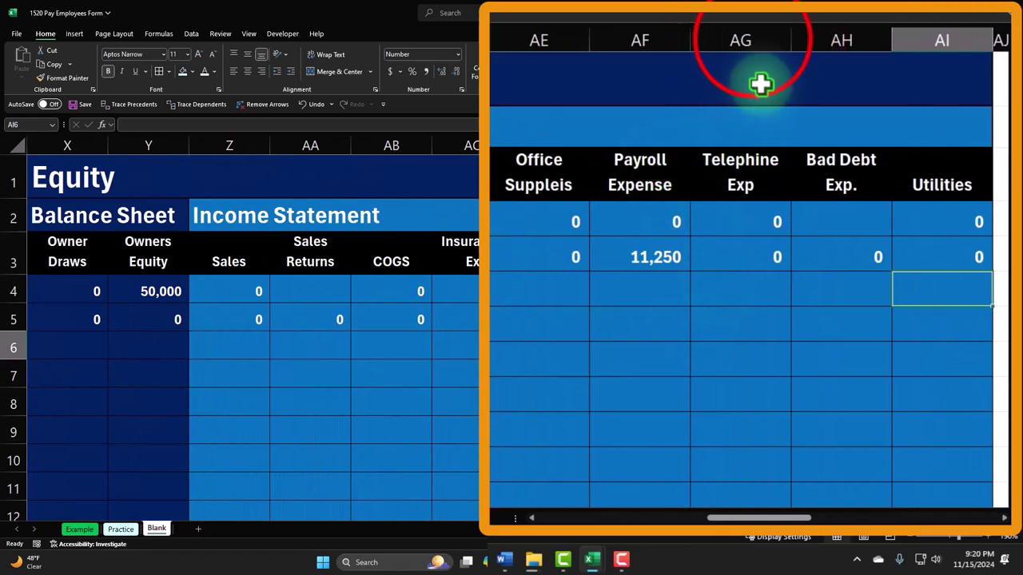
{"action": "left_click", "coordinate": [747, 39]}
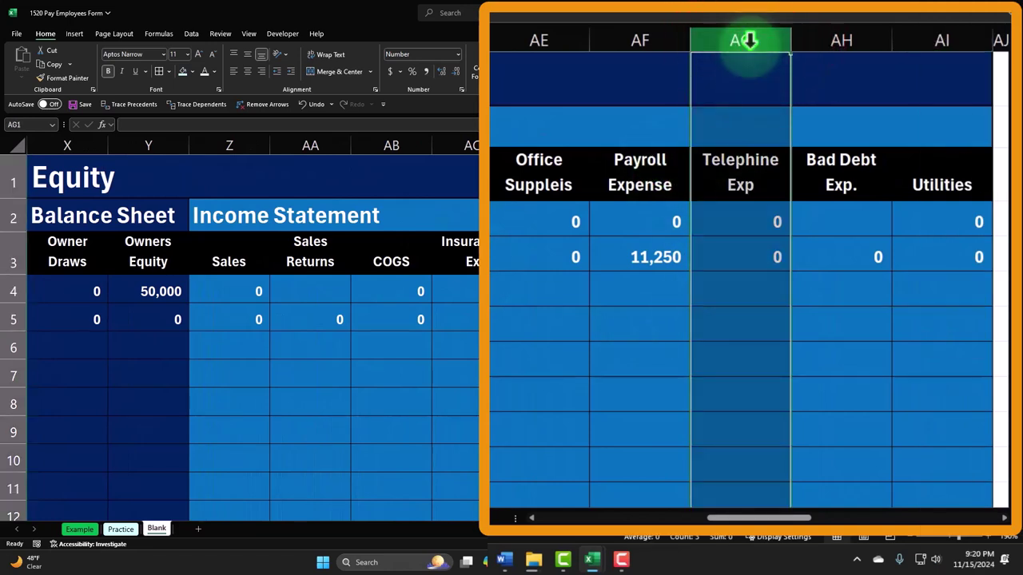
{"action": "right_click", "coordinate": [757, 240]}
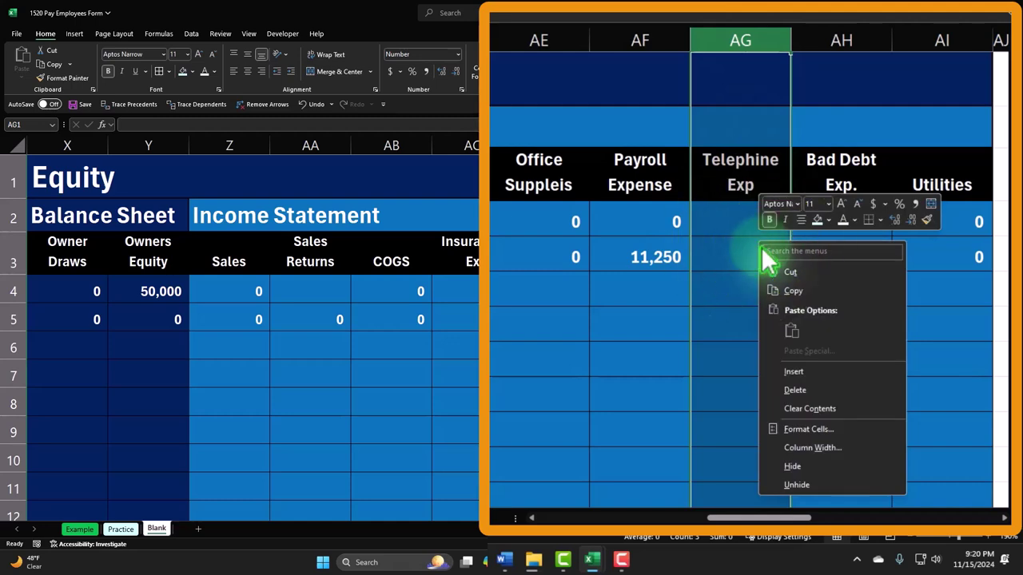
{"action": "left_click", "coordinate": [795, 374]}
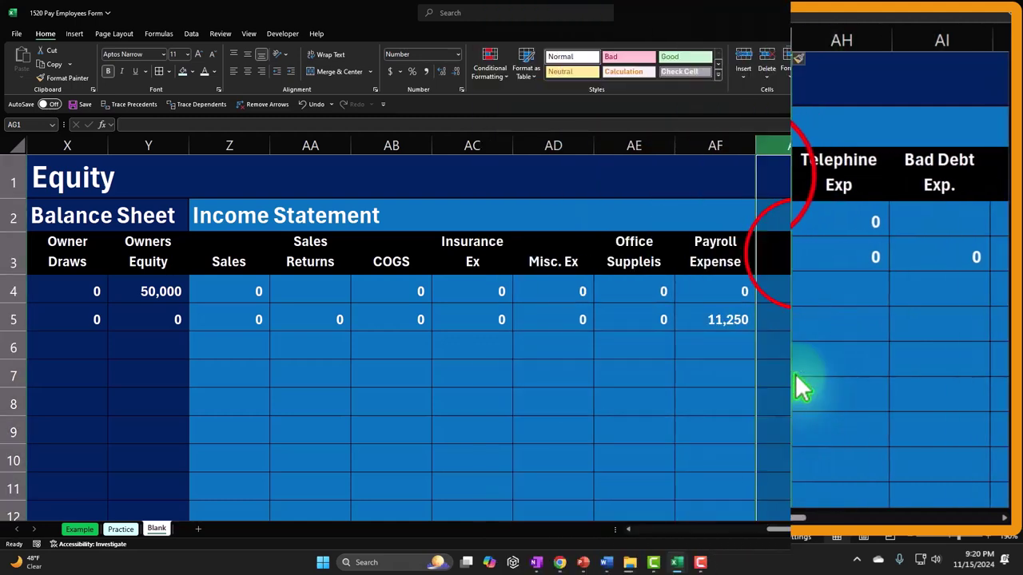
{"action": "left_click", "coordinate": [804, 264]}
{"action": "type", "text": "Payroll T"}
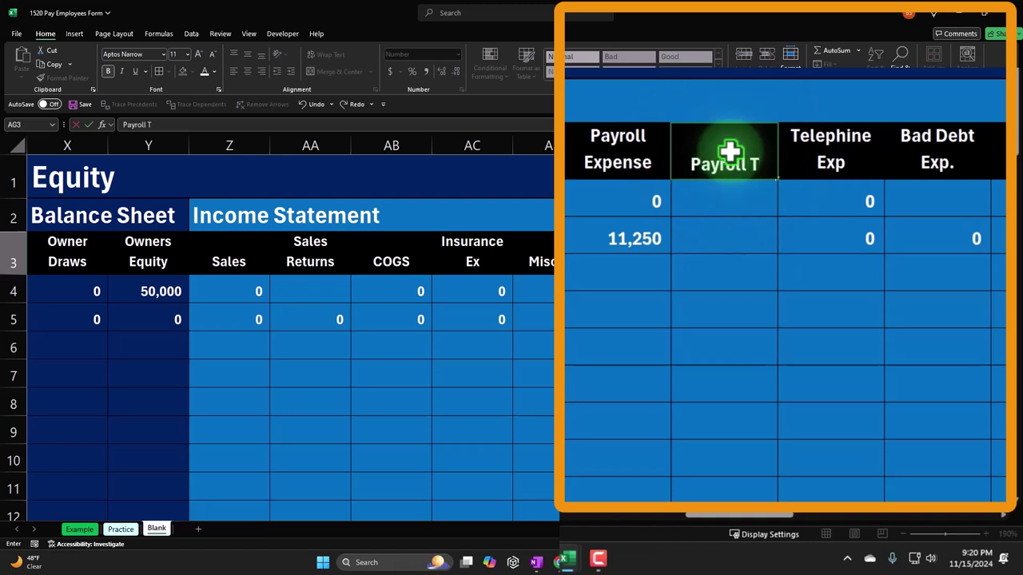
{"action": "type", "text": "axes"}
{"action": "key", "text": "Return"}
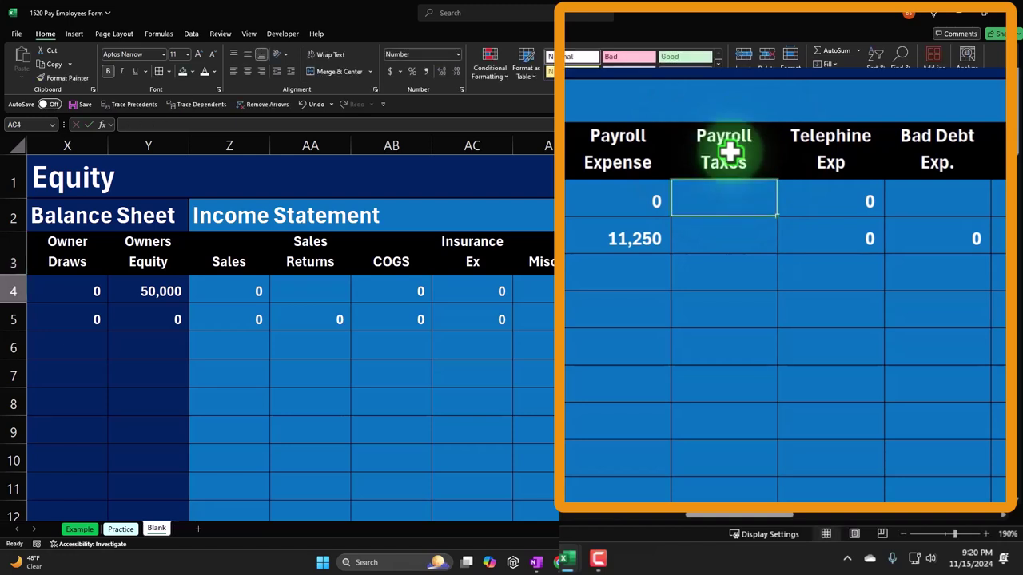
Step: Link AG6 to the journal's employer payroll tax total with =BE12, showing 861
{"action": "type", "text": "="}
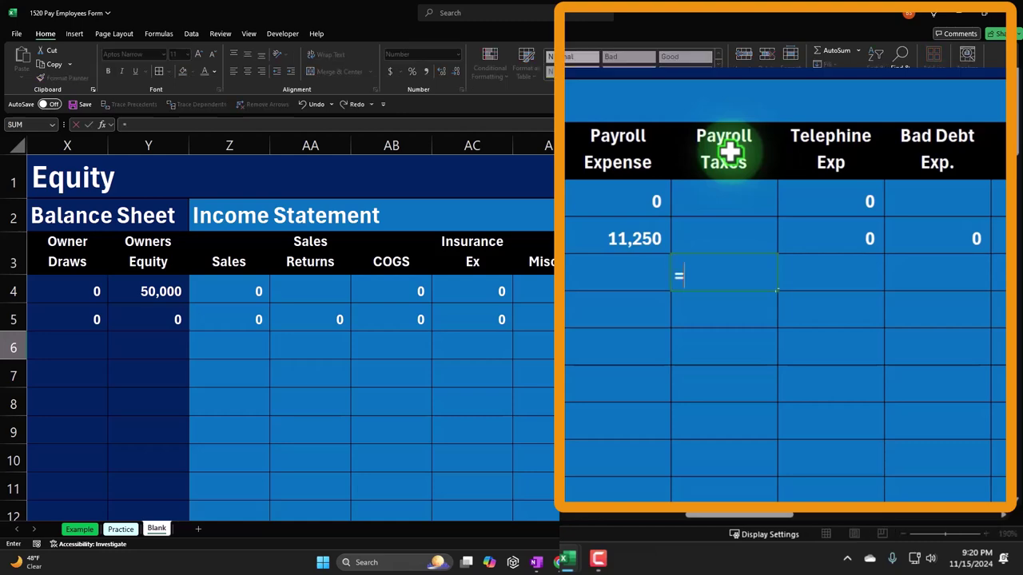
{"action": "key", "text": "Right"}
{"action": "key", "text": "Right"}
{"action": "key", "text": "Right"}
{"action": "key", "text": "Right"}
{"action": "key", "text": "Right"}
{"action": "key", "text": "Right"}
{"action": "key", "text": "Right"}
{"action": "key", "text": "Right"}
{"action": "key", "text": "Right"}
{"action": "key", "text": "Right"}
{"action": "key", "text": "Right"}
{"action": "key", "text": "Right"}
{"action": "key", "text": "Right"}
{"action": "key", "text": "Right"}
{"action": "key", "text": "Right"}
{"action": "key", "text": "Right"}
{"action": "key", "text": "Right"}
{"action": "key", "text": "Right"}
{"action": "key", "text": "Right"}
{"action": "key", "text": "Right"}
{"action": "key", "text": "Right"}
{"action": "key", "text": "Right"}
{"action": "key", "text": "Right"}
{"action": "key", "text": "Right"}
{"action": "key", "text": "Right"}
{"action": "key", "text": "Right"}
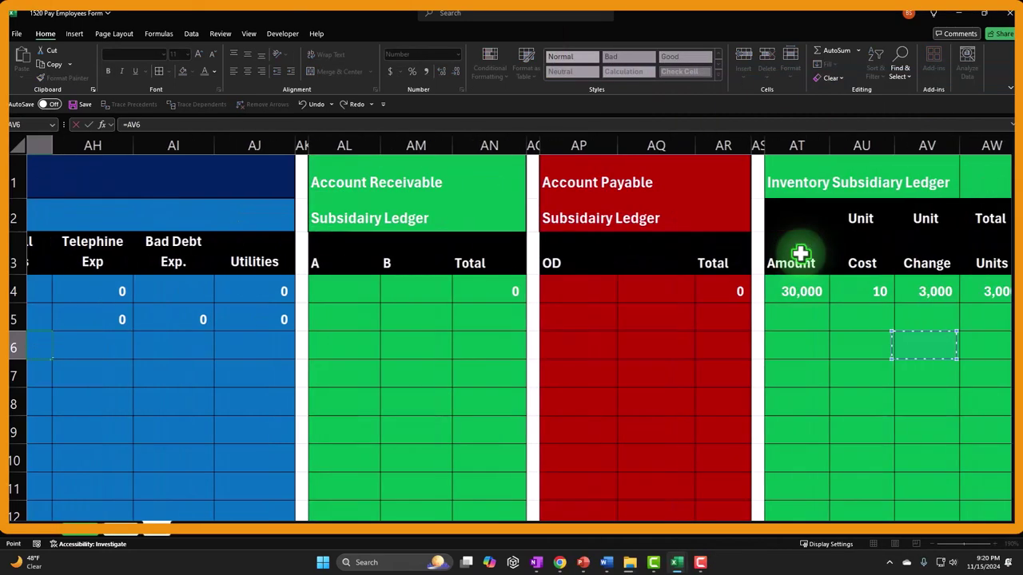
{"action": "key", "text": "Right"}
{"action": "key", "text": "Right"}
{"action": "key", "text": "Down"}
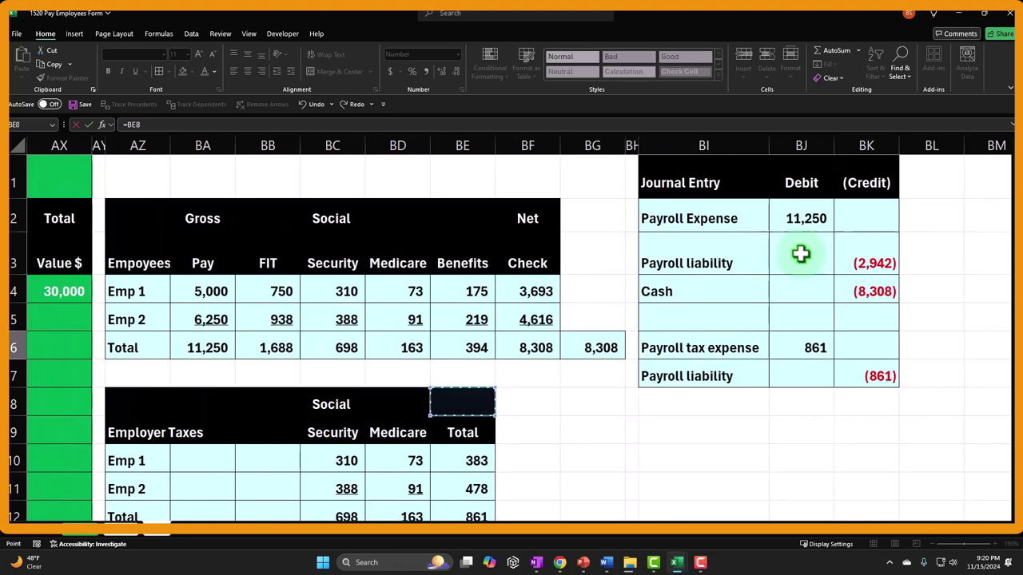
{"action": "key", "text": "Down"}
{"action": "key", "text": "Down"}
{"action": "key", "text": "Down"}
{"action": "key", "text": "Down"}
{"action": "key", "text": "Down"}
{"action": "key", "text": "Down"}
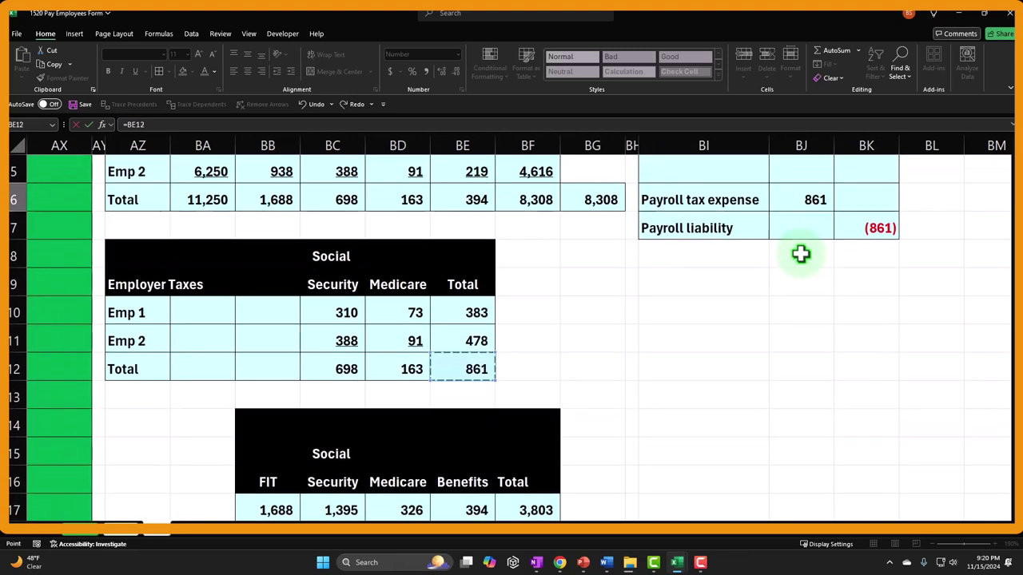
{"action": "key", "text": "Return"}
Step: Enter a formula in T6 referencing the payroll tax so Payroll Liabilities shows 861
{"action": "key", "text": "Up"}
{"action": "key", "text": "Up"}
{"action": "key", "text": "Up"}
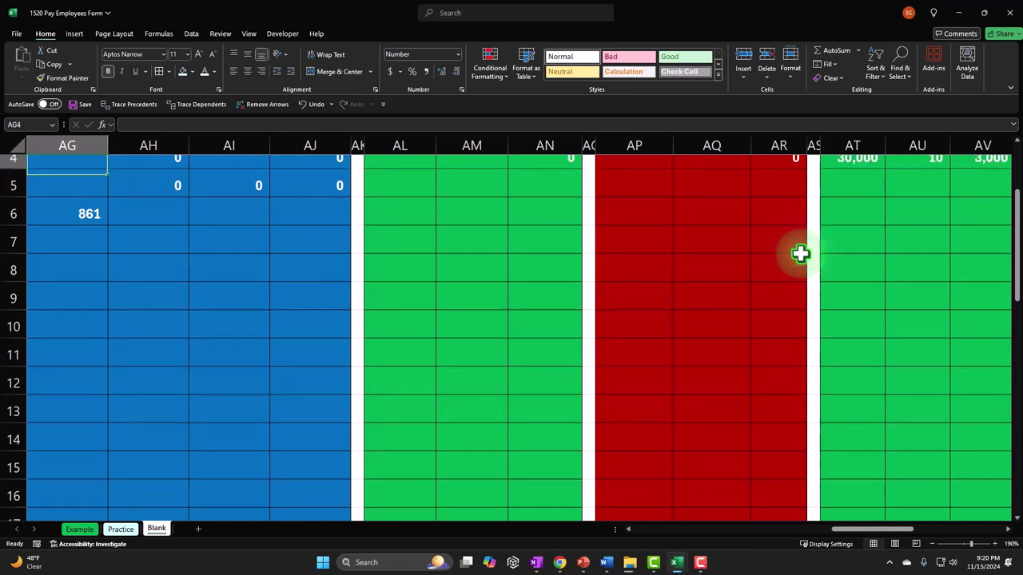
{"action": "key", "text": "Left"}
{"action": "key", "text": "Left"}
{"action": "key", "text": "Left"}
{"action": "key", "text": "Left"}
{"action": "key", "text": "Left"}
{"action": "key", "text": "Left"}
{"action": "key", "text": "Left"}
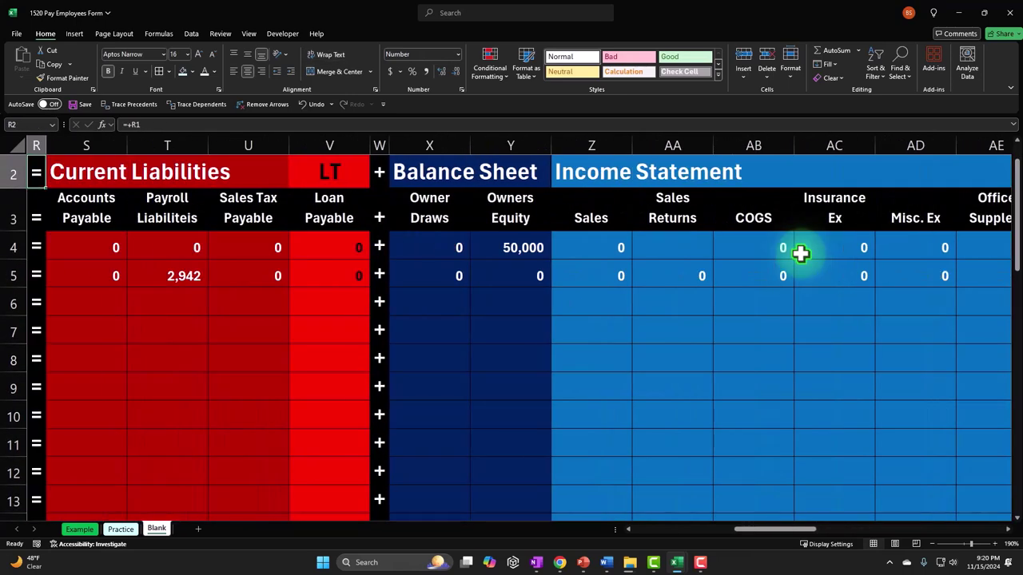
{"action": "key", "text": "Right"}
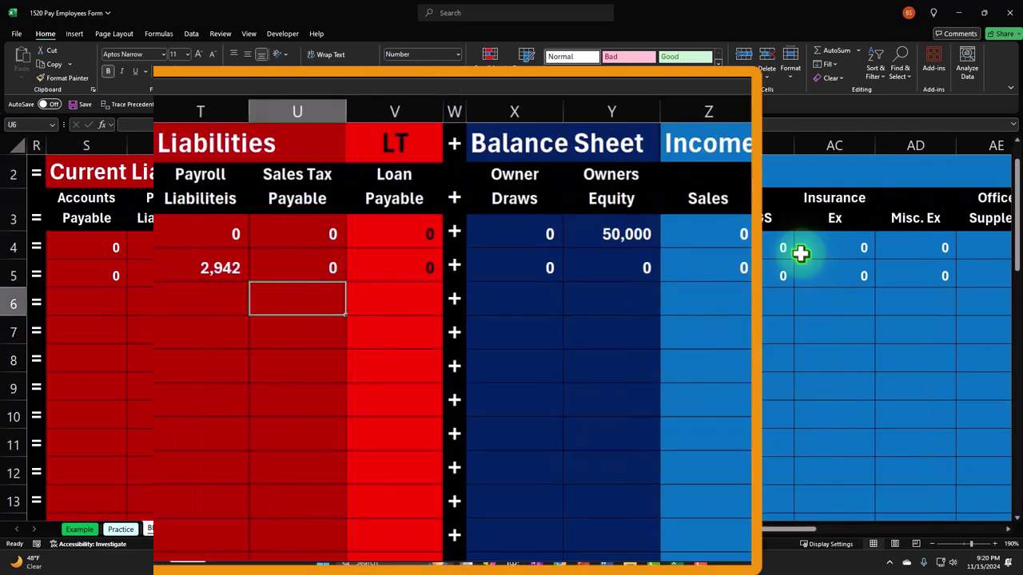
{"action": "key", "text": "Left"}
{"action": "key", "text": "Left"}
{"action": "key", "text": "Left"}
{"action": "key", "text": "Right"}
{"action": "key", "text": "Right"}
{"action": "key", "text": "Right"}
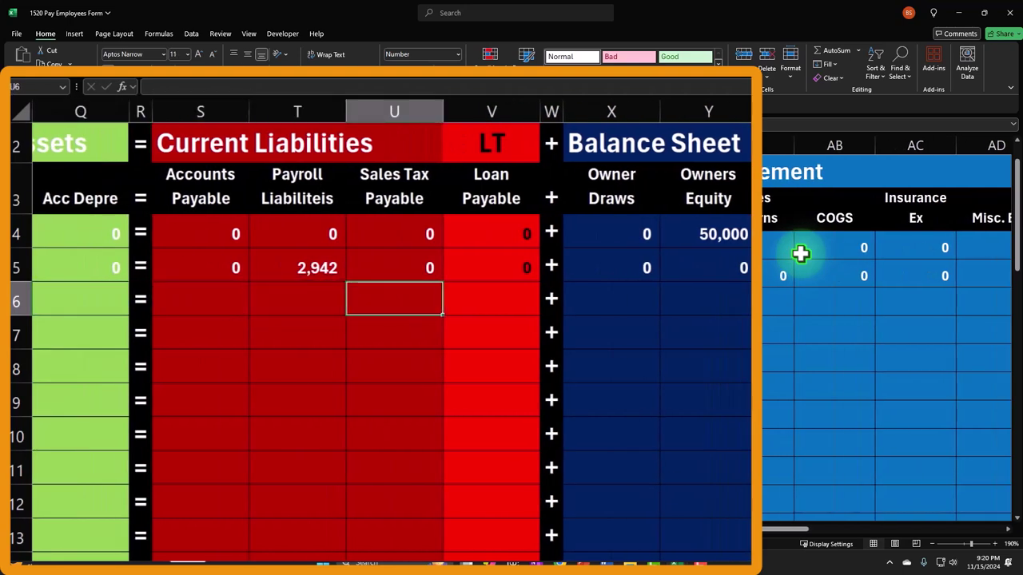
{"action": "key", "text": "Left"}
{"action": "type", "text": "-"}
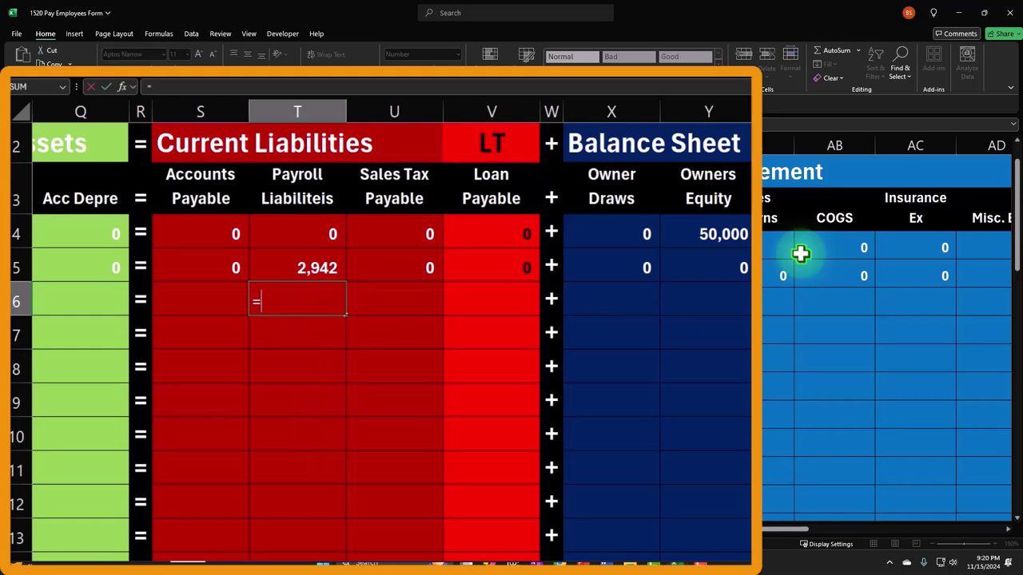
{"action": "key", "text": "Right"}
{"action": "key", "text": "Right"}
{"action": "key", "text": "Right"}
{"action": "key", "text": "Right"}
{"action": "key", "text": "Right"}
{"action": "key", "text": "Right"}
{"action": "key", "text": "Right"}
{"action": "key", "text": "Right"}
{"action": "key", "text": "Right"}
{"action": "key", "text": "Right"}
{"action": "key", "text": "Right"}
{"action": "key", "text": "Right"}
{"action": "key", "text": "Right"}
{"action": "key", "text": "Right"}
{"action": "key", "text": "Right"}
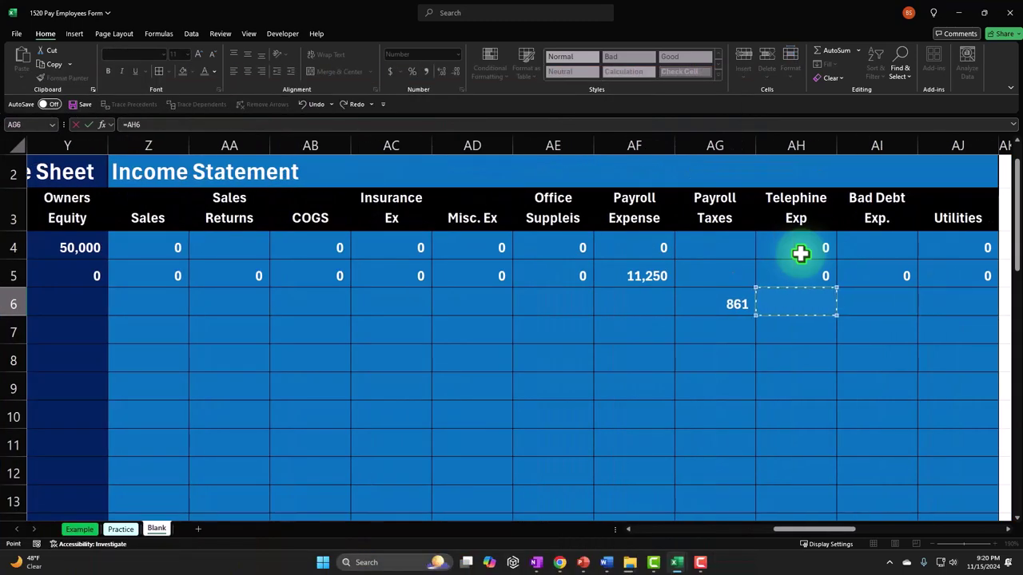
{"action": "key", "text": "Return"}
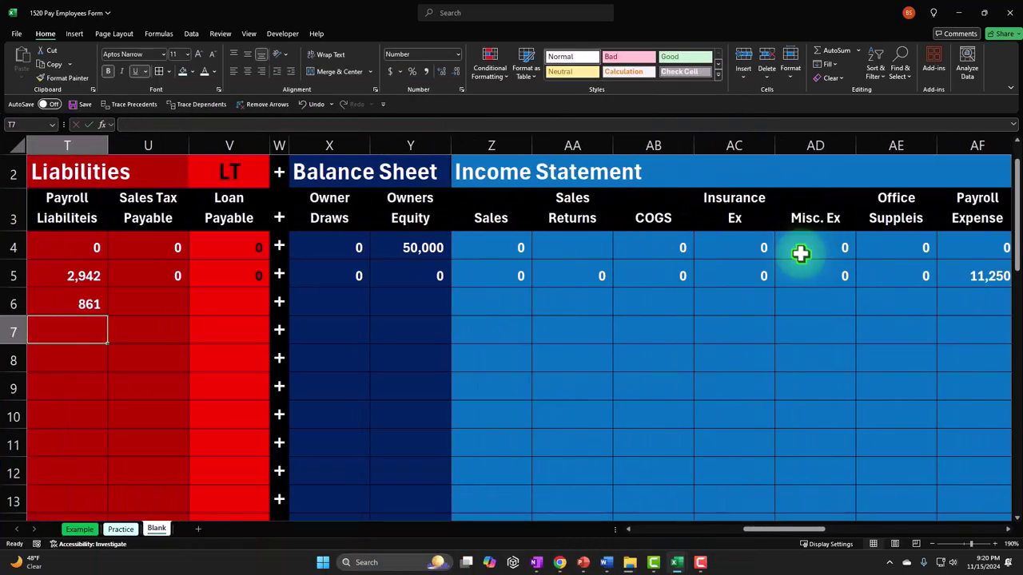
Step: Enter 0 in row 6's empty cells from Cash L6 through V6
{"action": "key", "text": "Left"}
{"action": "key", "text": "Left"}
{"action": "key", "text": "Left"}
{"action": "key", "text": "Left"}
{"action": "key", "text": "Left"}
{"action": "key", "text": "Left"}
{"action": "key", "text": "Left"}
{"action": "key", "text": "Left"}
{"action": "key", "text": "Left"}
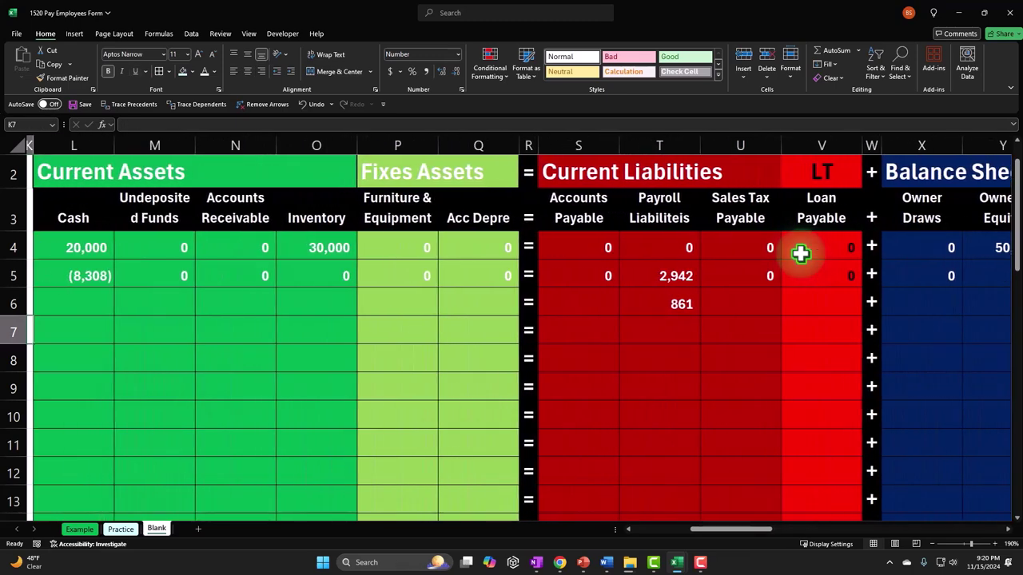
{"action": "key", "text": "Left"}
{"action": "key", "text": "Right"}
{"action": "key", "text": "Right"}
{"action": "type", "text": "0"}
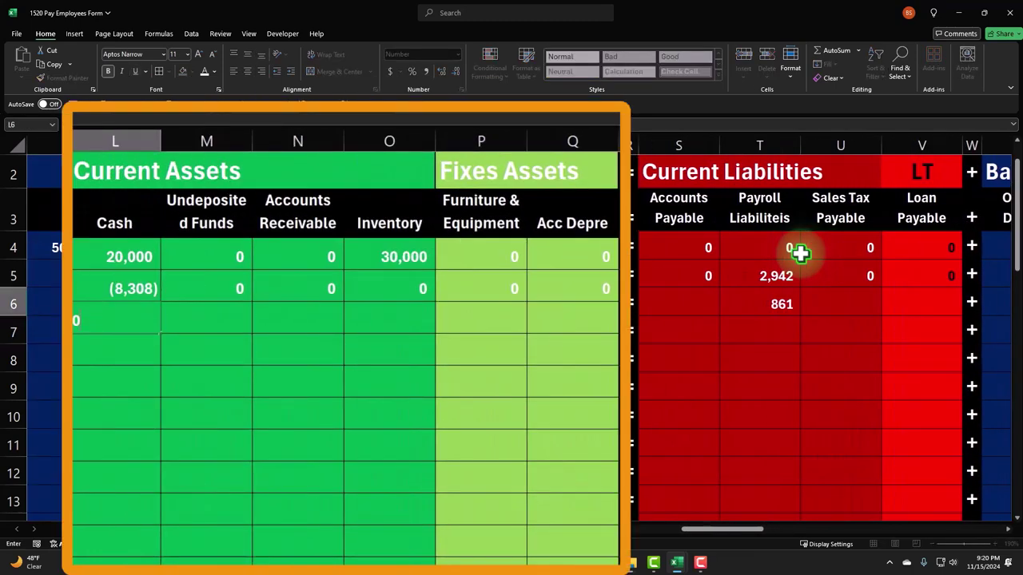
{"action": "key", "text": "Tab"}
{"action": "type", "text": "0"}
{"action": "key", "text": "Tab"}
{"action": "type", "text": "0"}
{"action": "key", "text": "Tab"}
{"action": "type", "text": "0"}
{"action": "key", "text": "Tab"}
{"action": "type", "text": "0"}
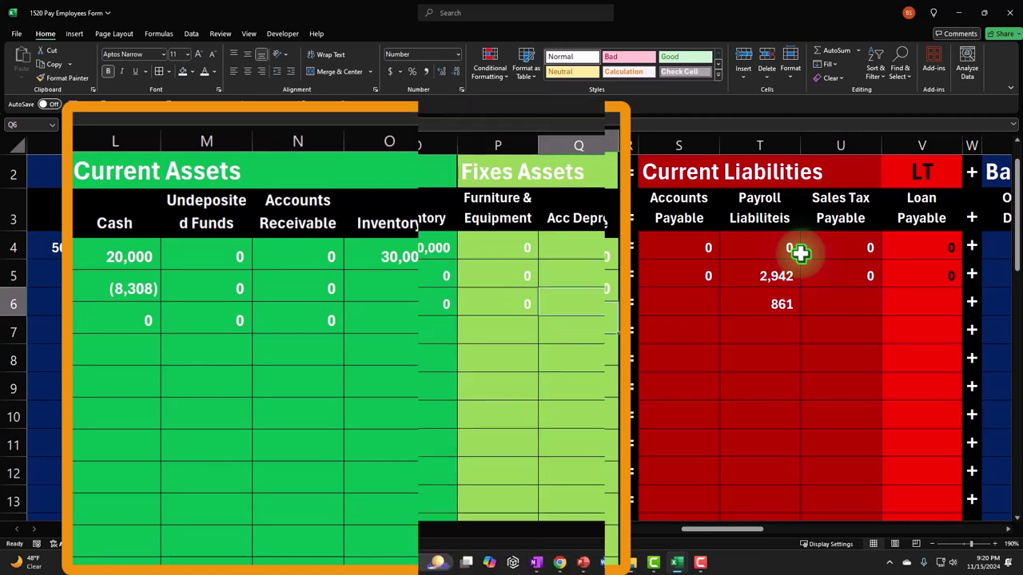
{"action": "key", "text": "Tab"}
{"action": "type", "text": "0"}
{"action": "key", "text": "Tab"}
{"action": "key", "text": "Tab"}
{"action": "type", "text": "0"}
{"action": "key", "text": "Tab"}
{"action": "key", "text": "Tab"}
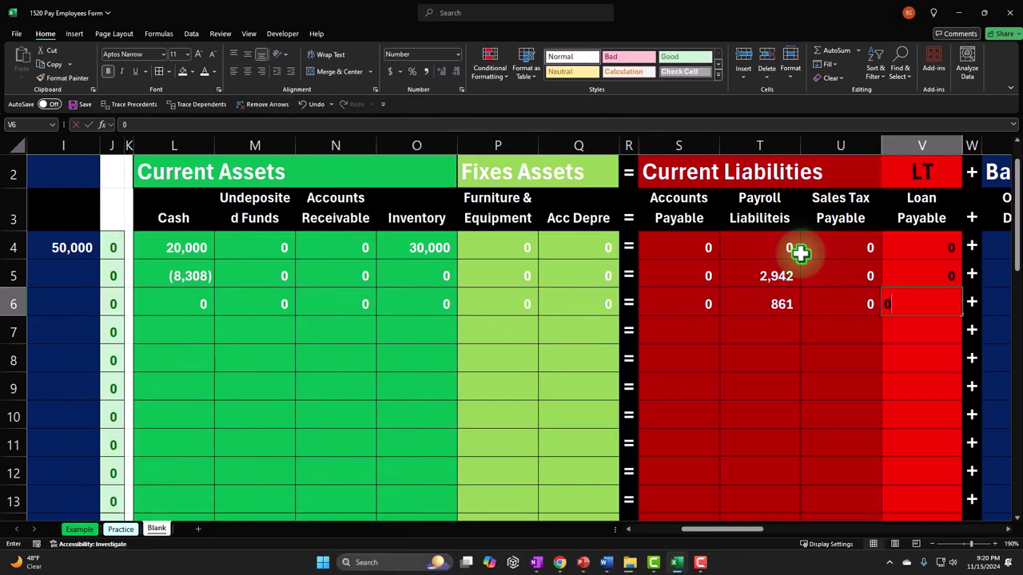
{"action": "key", "text": "Tab"}
{"action": "key", "text": "Tab"}
{"action": "type", "text": "0"}
Step: Fill 0 in the remaining row 6 cells from Owners Equity through AJ6, skipping the 861 Payroll Taxes cell
{"action": "key", "text": "Tab"}
{"action": "key", "text": "Tab"}
{"action": "type", "text": "0"}
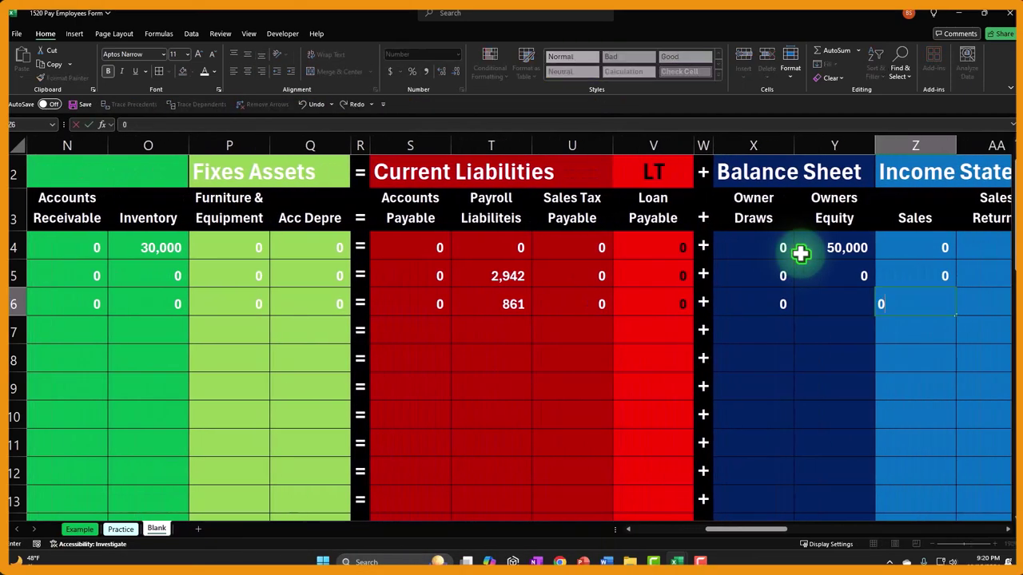
{"action": "key", "text": "shift+Tab"}
{"action": "type", "text": "0"}
{"action": "key", "text": "Tab"}
{"action": "key", "text": "Tab"}
{"action": "key", "text": "Tab"}
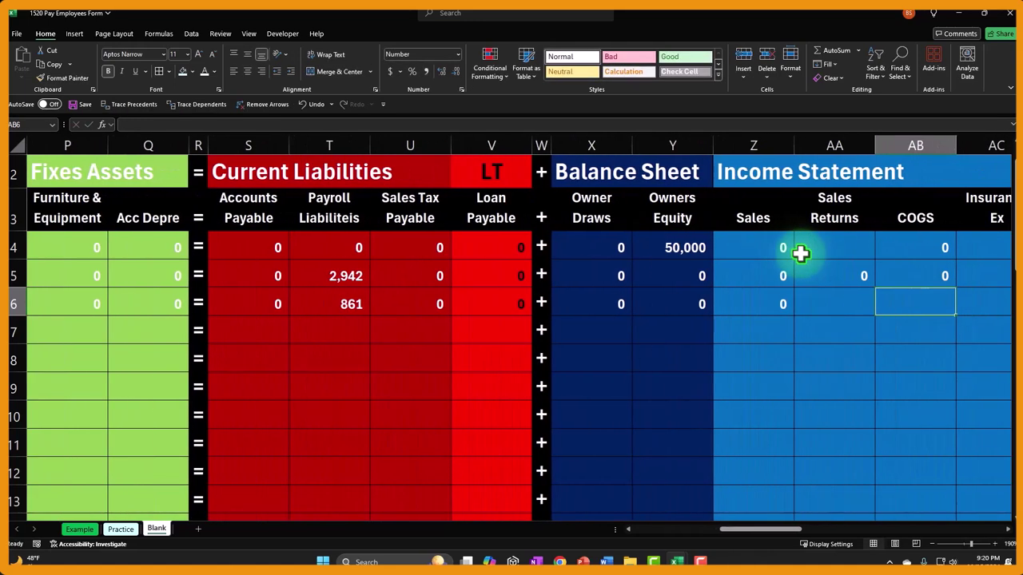
{"action": "key", "text": "shift+Tab"}
{"action": "type", "text": "0"}
{"action": "key", "text": "Tab"}
{"action": "type", "text": "0"}
{"action": "key", "text": "Tab"}
{"action": "type", "text": "0"}
{"action": "key", "text": "Tab"}
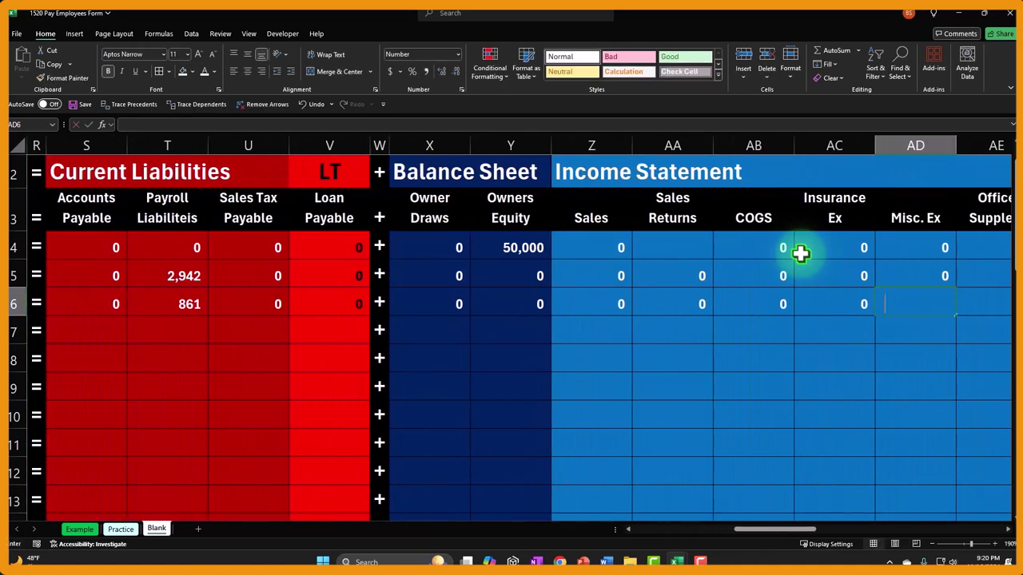
{"action": "type", "text": "0"}
{"action": "key", "text": "Tab"}
{"action": "type", "text": "0"}
{"action": "key", "text": "Tab"}
{"action": "type", "text": "0"}
{"action": "key", "text": "Tab"}
{"action": "key", "text": "Tab"}
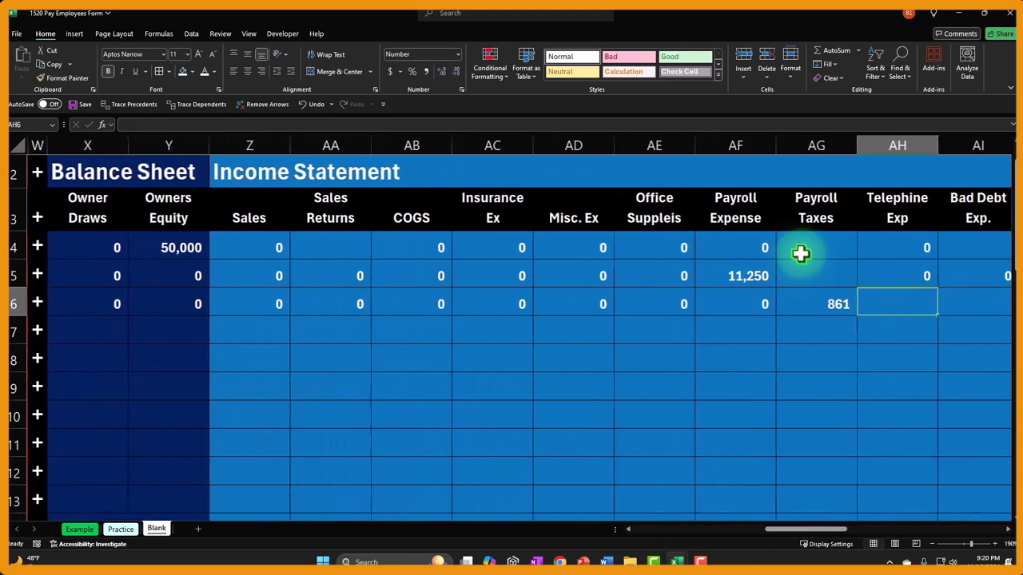
{"action": "type", "text": "0"}
{"action": "key", "text": "Tab"}
{"action": "type", "text": "0"}
{"action": "key", "text": "Tab"}
{"action": "type", "text": "0"}
{"action": "key", "text": "Tab"}
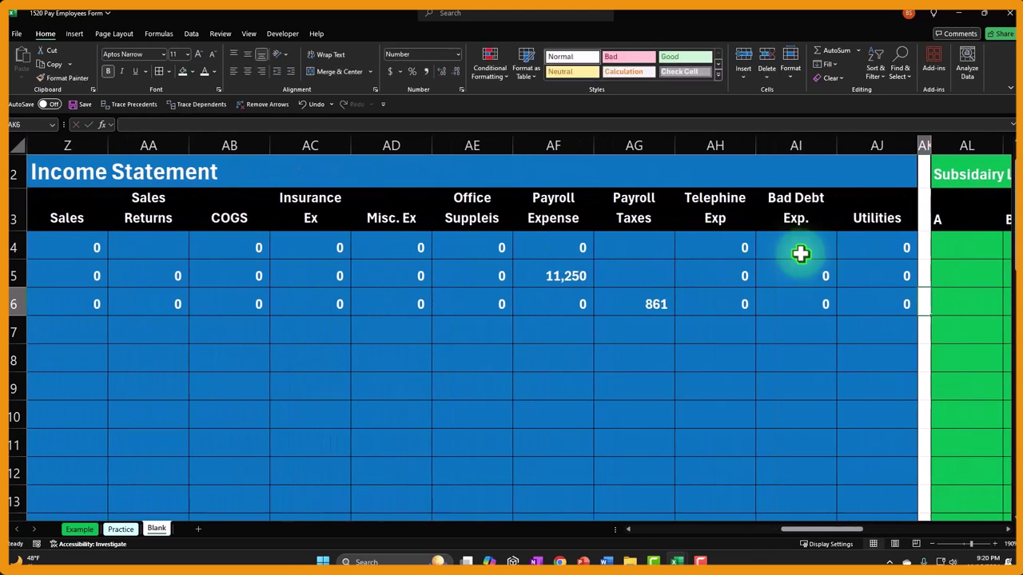
{"action": "key", "text": "Left"}
{"action": "key", "text": "Left"}
{"action": "key", "text": "Left"}
{"action": "key", "text": "Left"}
{"action": "key", "text": "Left"}
{"action": "key", "text": "Left"}
{"action": "key", "text": "Left"}
{"action": "key", "text": "Left"}
{"action": "key", "text": "Left"}
{"action": "key", "text": "Left"}
{"action": "key", "text": "Left"}
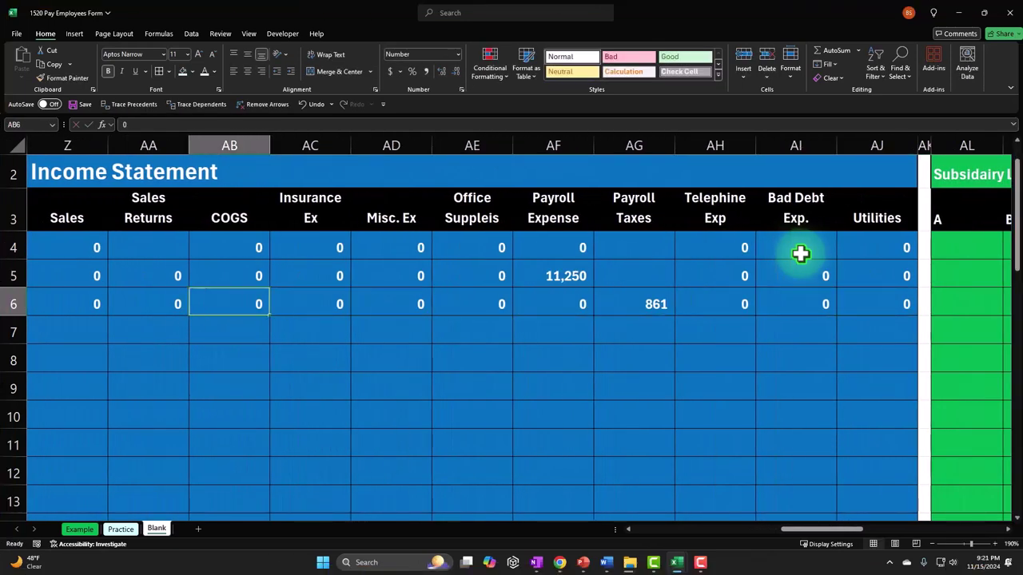
{"action": "key", "text": "Left"}
{"action": "key", "text": "Left"}
{"action": "key", "text": "Left"}
{"action": "key", "text": "Left"}
{"action": "key", "text": "Left"}
{"action": "key", "text": "Left"}
{"action": "key", "text": "Left"}
{"action": "key", "text": "Left"}
{"action": "key", "text": "Left"}
{"action": "key", "text": "Left"}
{"action": "key", "text": "Left"}
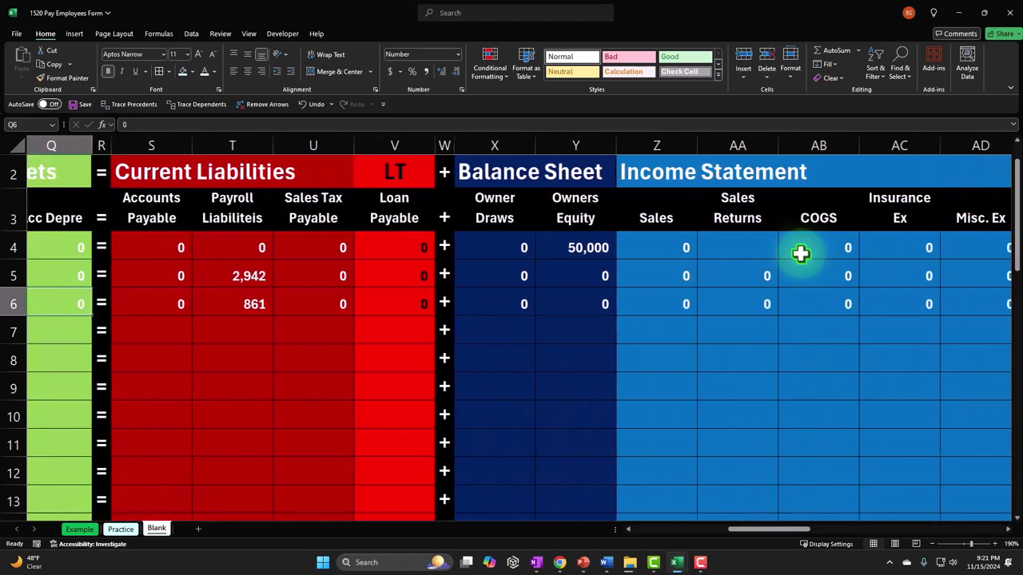
Step: Fill the Assets, Liabilities and Equity SUM formulas in E4, G4 and I4 down to row 6
{"action": "key", "text": "Left"}
{"action": "key", "text": "Left"}
{"action": "key", "text": "Left"}
{"action": "key", "text": "Left"}
{"action": "key", "text": "Left"}
{"action": "key", "text": "Left"}
{"action": "key", "text": "Left"}
{"action": "key", "text": "Left"}
{"action": "key", "text": "Left"}
{"action": "key", "text": "Left"}
{"action": "key", "text": "Left"}
{"action": "key", "text": "Left"}
{"action": "key", "text": "Left"}
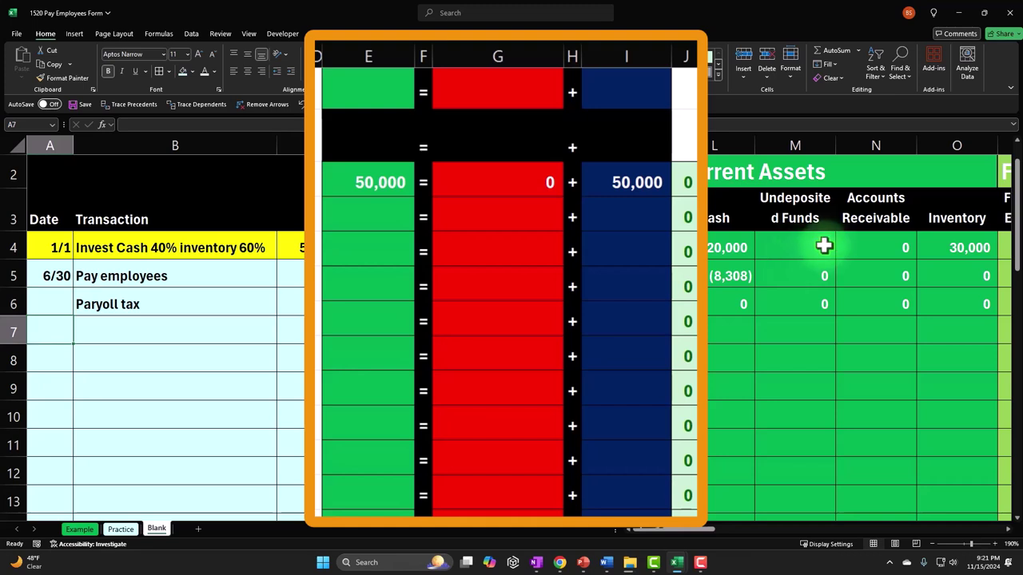
{"action": "left_click", "coordinate": [395, 185]}
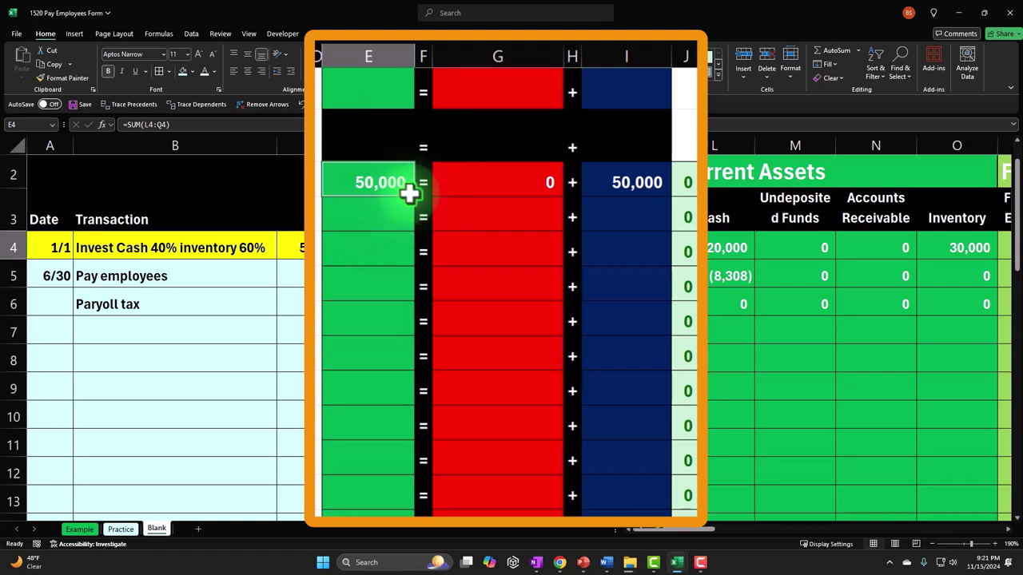
{"action": "left_click_drag", "start_coordinate": [415, 195], "coordinate": [411, 257]}
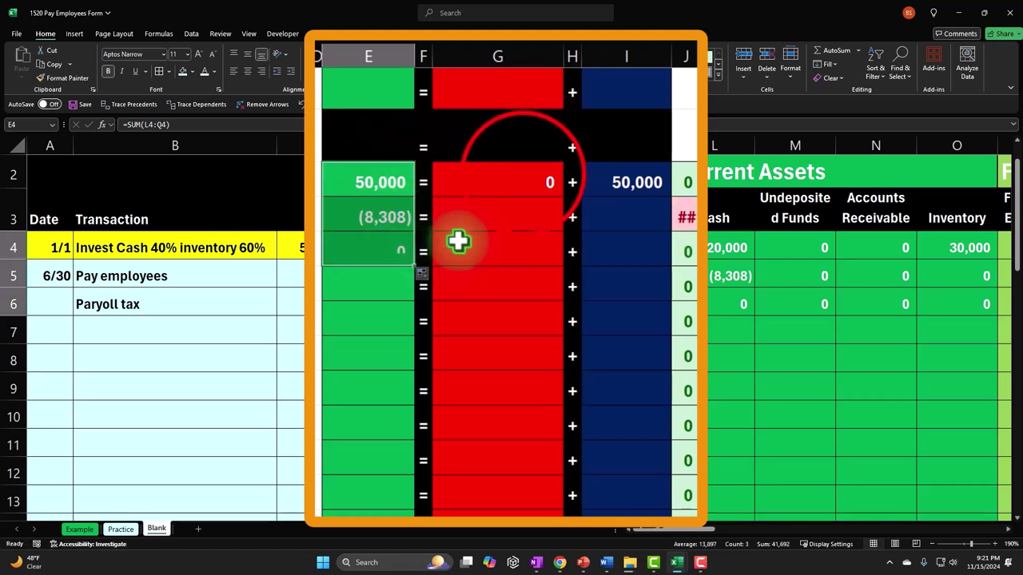
{"action": "left_click", "coordinate": [529, 180]}
{"action": "left_click_drag", "start_coordinate": [565, 197], "coordinate": [561, 257]}
{"action": "left_click", "coordinate": [649, 184]}
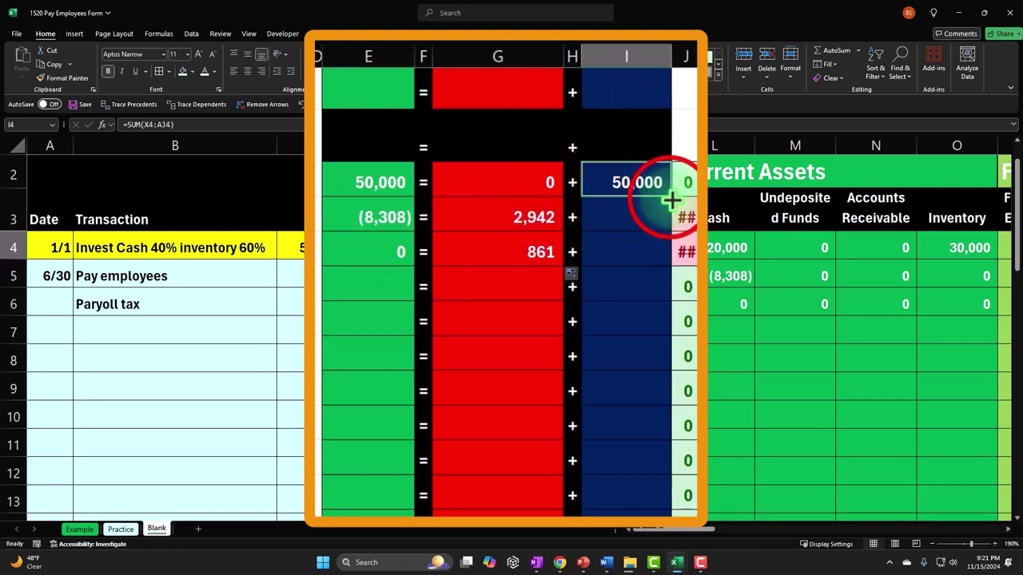
{"action": "left_click_drag", "start_coordinate": [669, 202], "coordinate": [662, 252]}
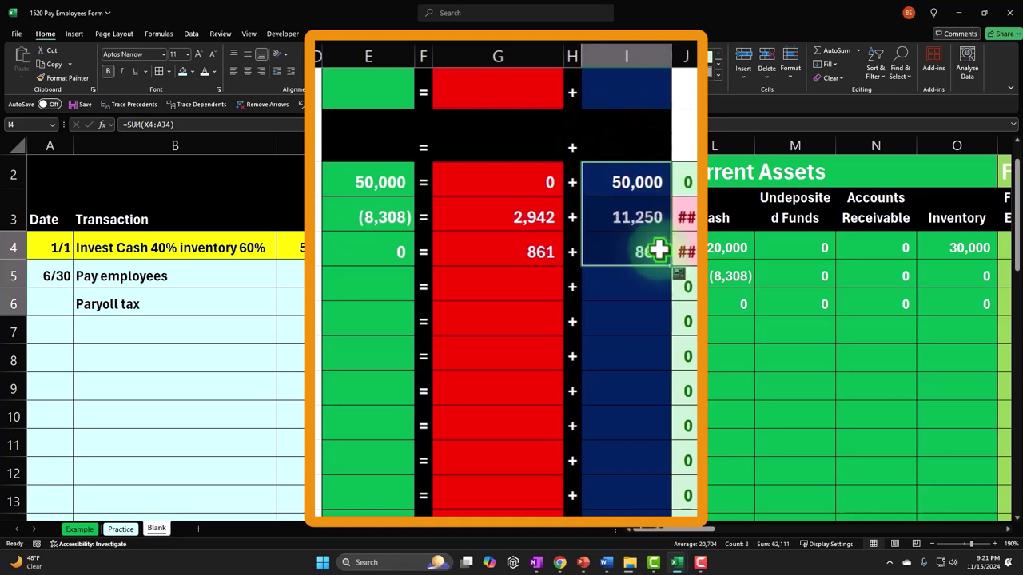
Step: Check the filled totals in I5 and G6, with Equity showing 11,250 and 861
{"action": "left_click", "coordinate": [651, 218]}
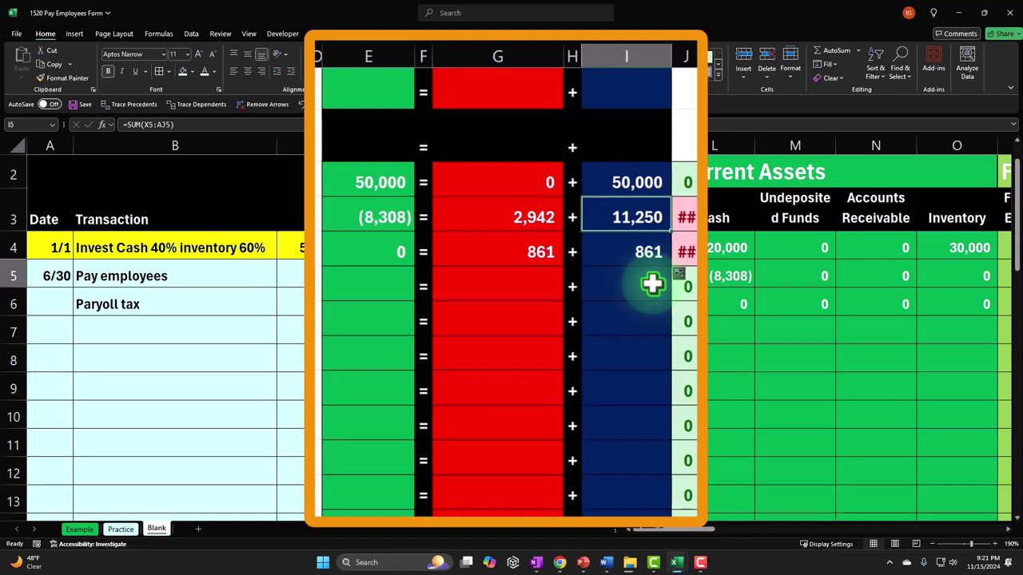
{"action": "left_click", "coordinate": [498, 251]}
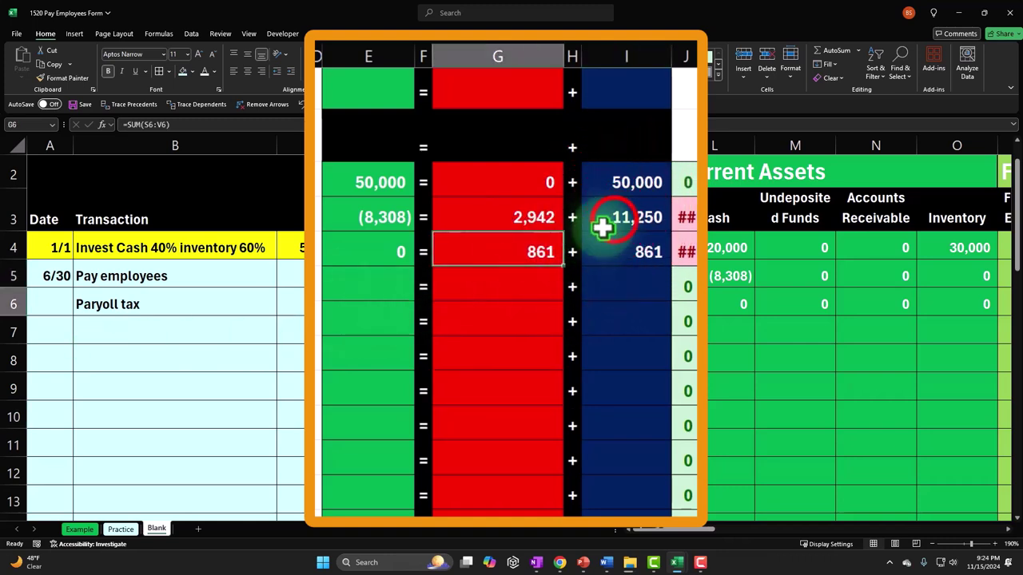
{"action": "left_click", "coordinate": [602, 228]}
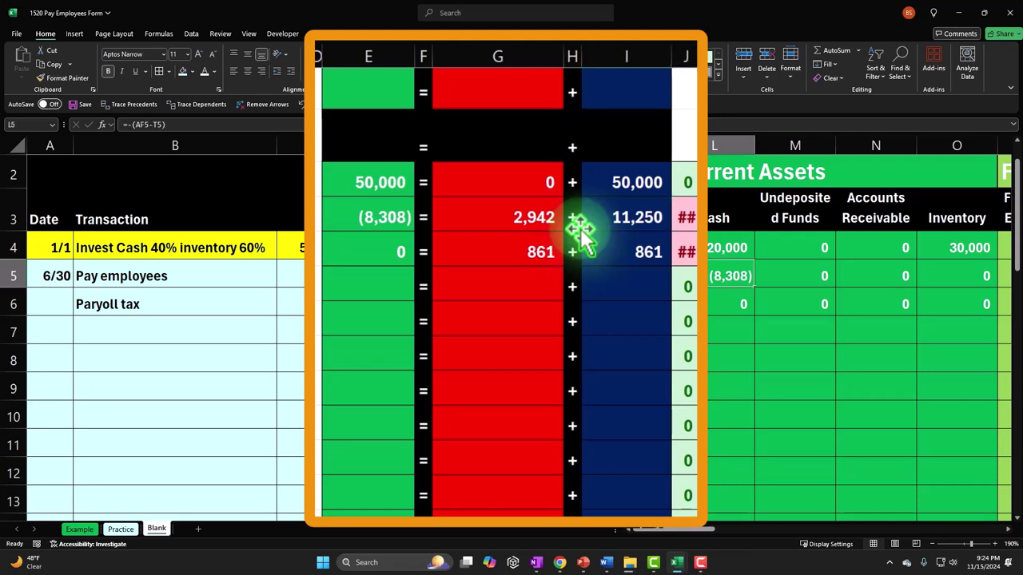
Step: Rewrite the Payroll Expense cell AF5 as a formula giving (11,250)
{"action": "key", "text": "Right"}
{"action": "key", "text": "Right"}
{"action": "key", "text": "Right"}
{"action": "key", "text": "Right"}
{"action": "key", "text": "Right"}
{"action": "key", "text": "Right"}
{"action": "key", "text": "Right"}
{"action": "key", "text": "Right"}
{"action": "key", "text": "Right"}
{"action": "key", "text": "Right"}
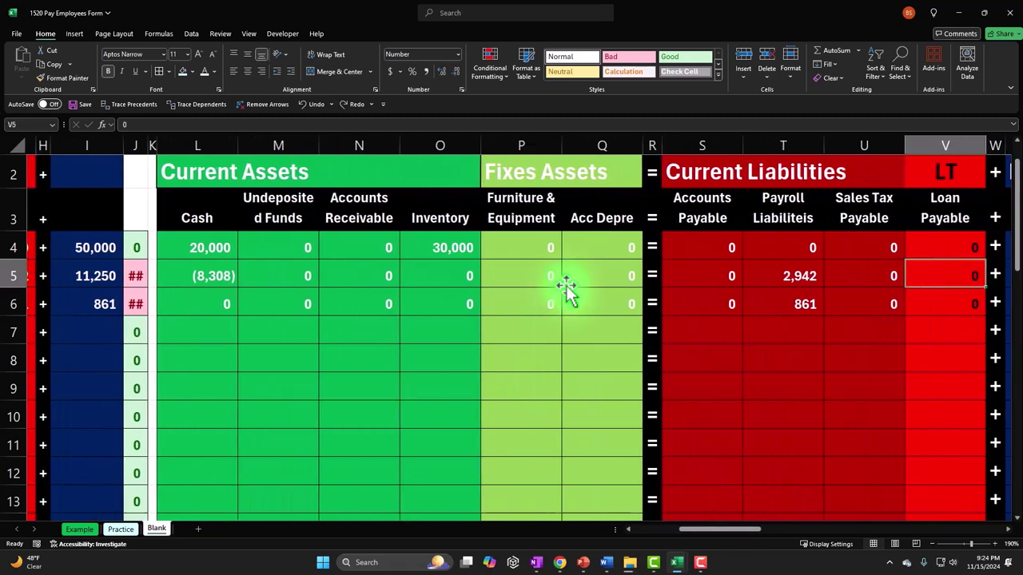
{"action": "key", "text": "Right"}
{"action": "key", "text": "Right"}
{"action": "key", "text": "Right"}
{"action": "key", "text": "Right"}
{"action": "key", "text": "Right"}
{"action": "key", "text": "Right"}
{"action": "key", "text": "Right"}
{"action": "key", "text": "Right"}
{"action": "key", "text": "Right"}
{"action": "key", "text": "Right"}
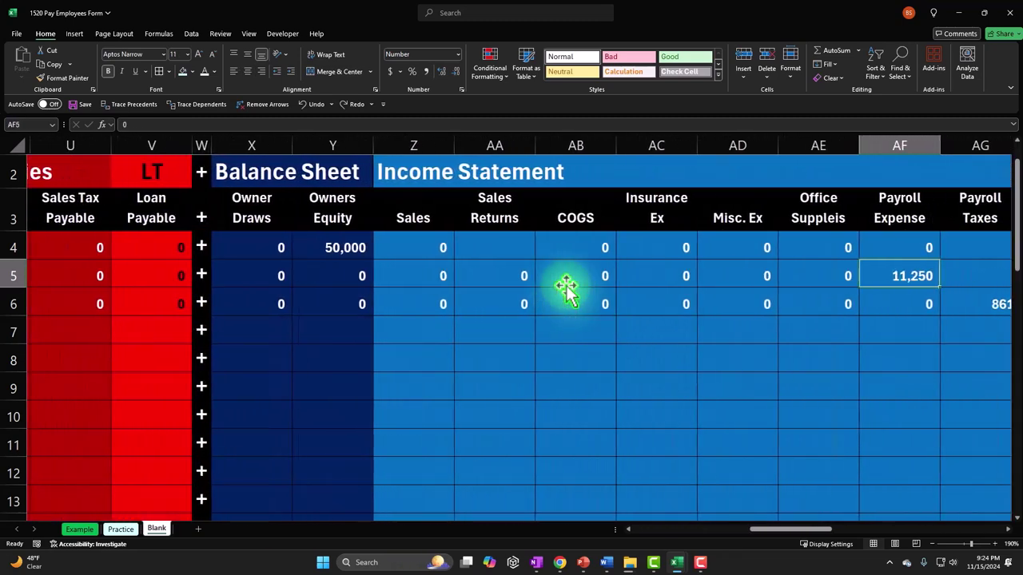
{"action": "key", "text": "Right"}
{"action": "key", "text": "Right"}
{"action": "key", "text": "Right"}
{"action": "key", "text": "Right"}
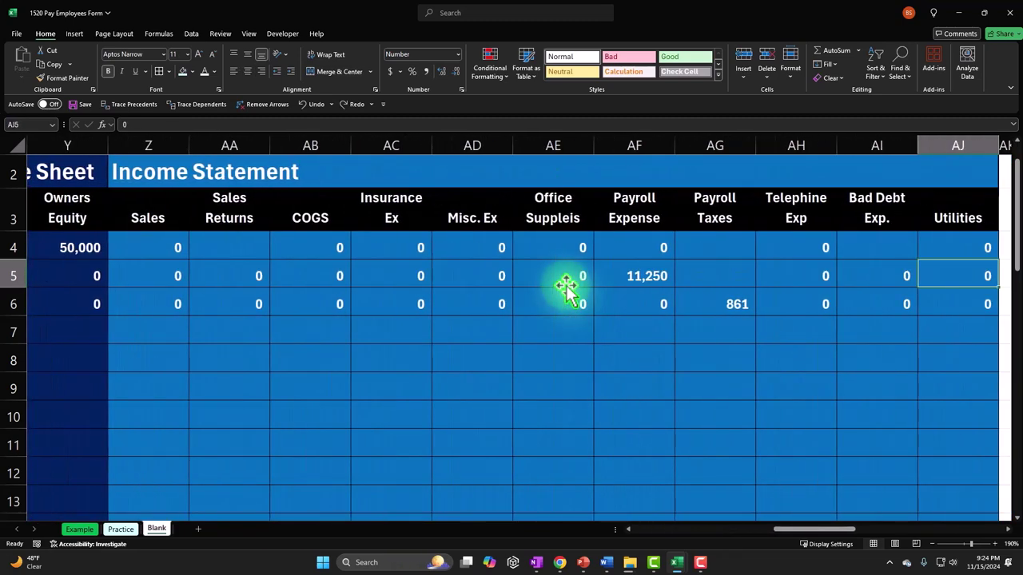
{"action": "left_click", "coordinate": [601, 276]}
{"action": "type", "text": "=-BA6"}
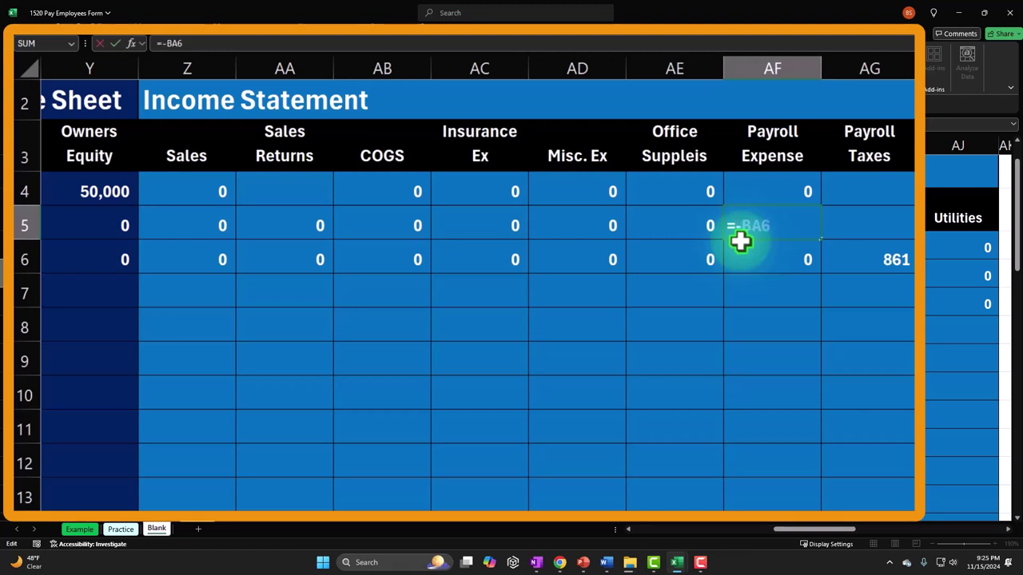
{"action": "key", "text": "Return"}
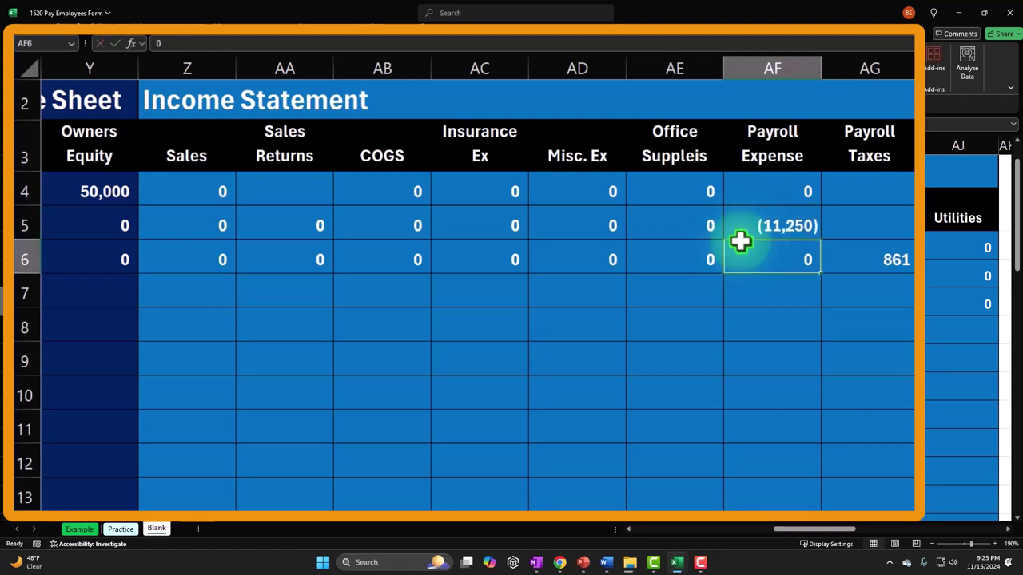
Step: Enter the (861) payroll tax expense in AG6 and review the Payroll Liabilities entries in T5 and T6
{"action": "left_click", "coordinate": [860, 254]}
{"action": "type", "text": "=-BE12"}
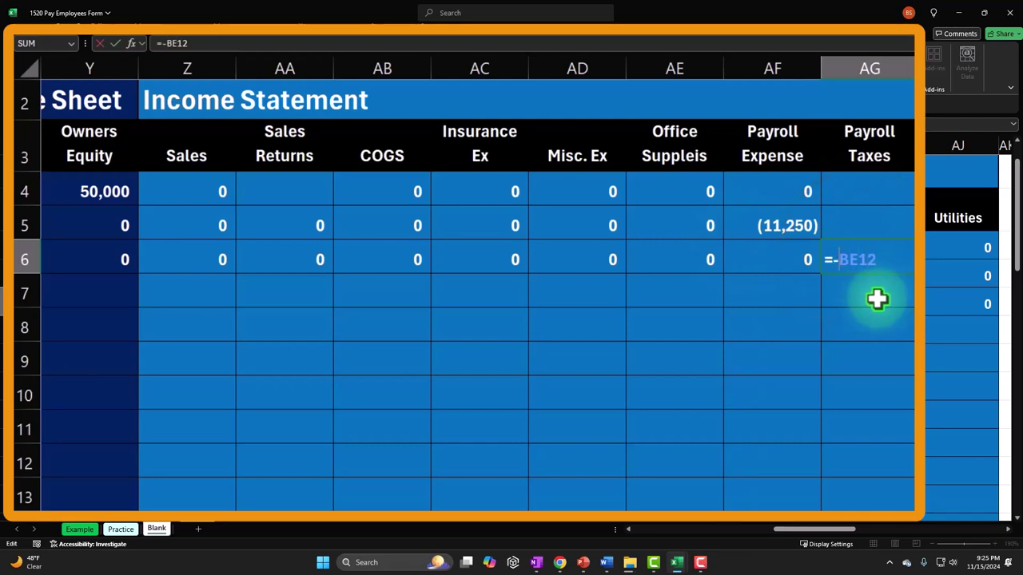
{"action": "key", "text": "Return"}
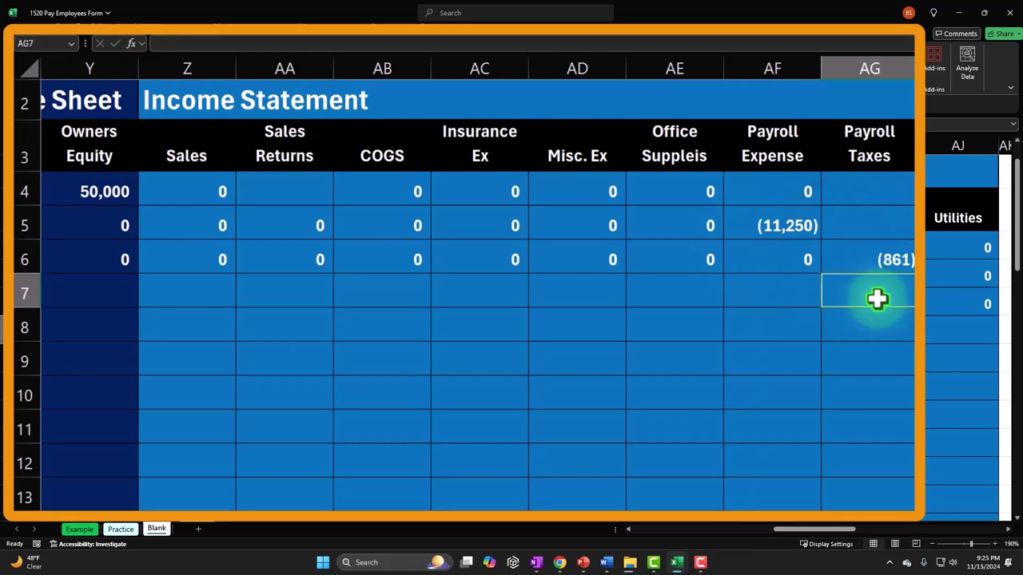
{"action": "key", "text": "Left"}
{"action": "key", "text": "Left"}
{"action": "key", "text": "Left"}
{"action": "key", "text": "Left"}
{"action": "key", "text": "Left"}
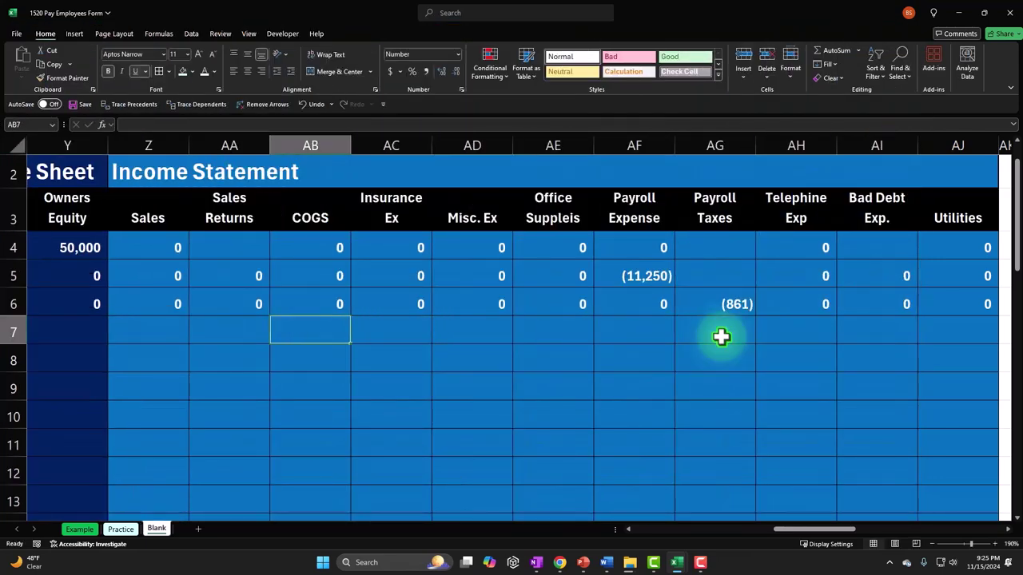
{"action": "key", "text": "Left"}
{"action": "key", "text": "Left"}
{"action": "key", "text": "Left"}
{"action": "key", "text": "Left"}
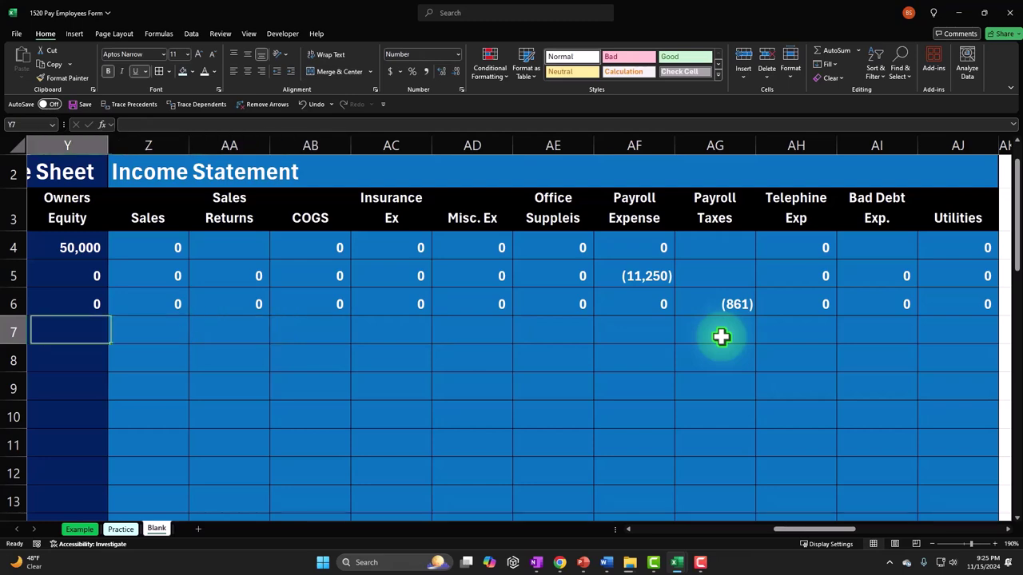
{"action": "key", "text": "Left"}
{"action": "key", "text": "Left"}
{"action": "key", "text": "Left"}
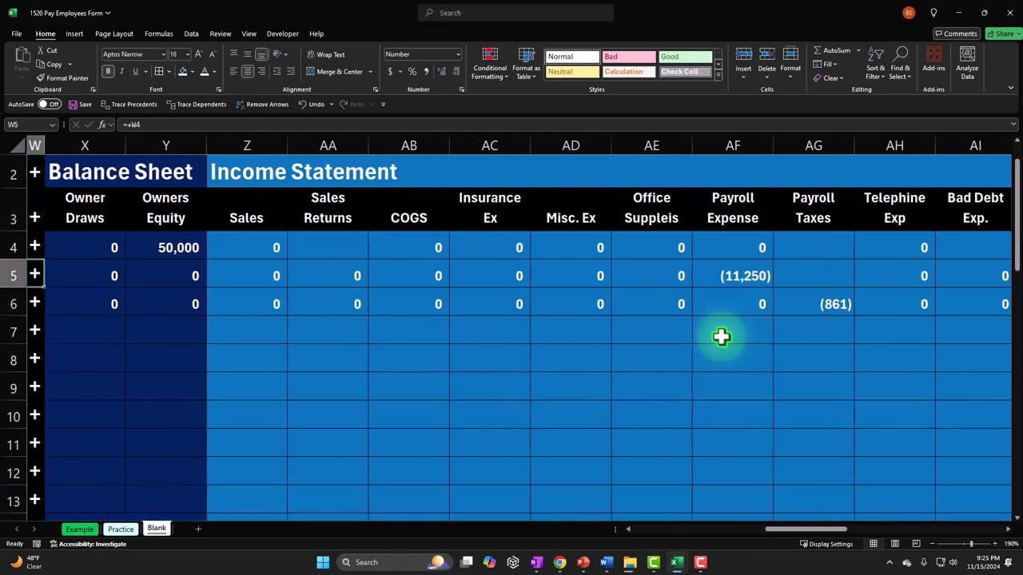
{"action": "key", "text": "Left"}
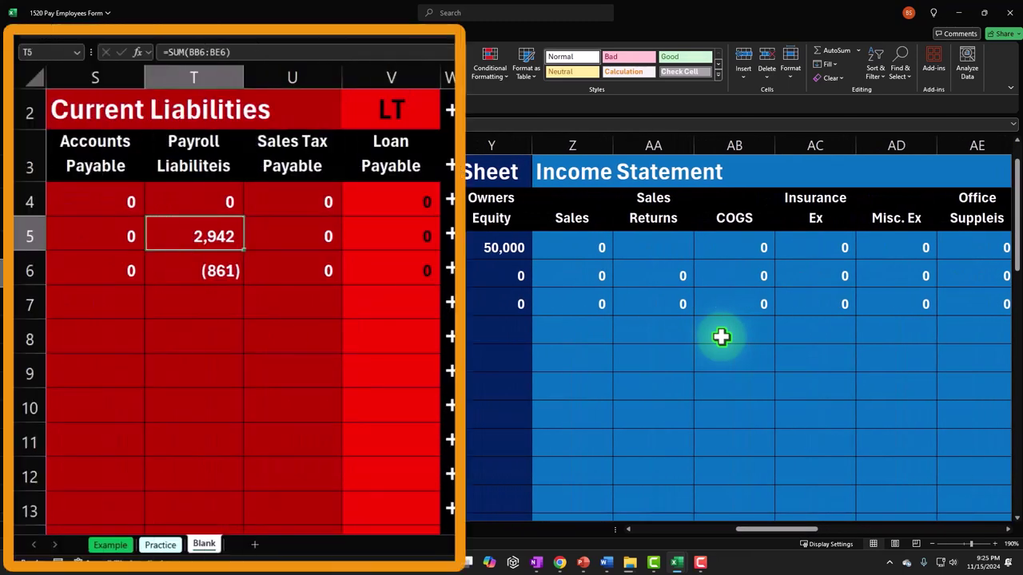
{"action": "key", "text": "Down"}
{"action": "key", "text": "Left"}
{"action": "key", "text": "Left"}
{"action": "key", "text": "Left"}
{"action": "key", "text": "Left"}
{"action": "key", "text": "Left"}
{"action": "key", "text": "Left"}
{"action": "key", "text": "Left"}
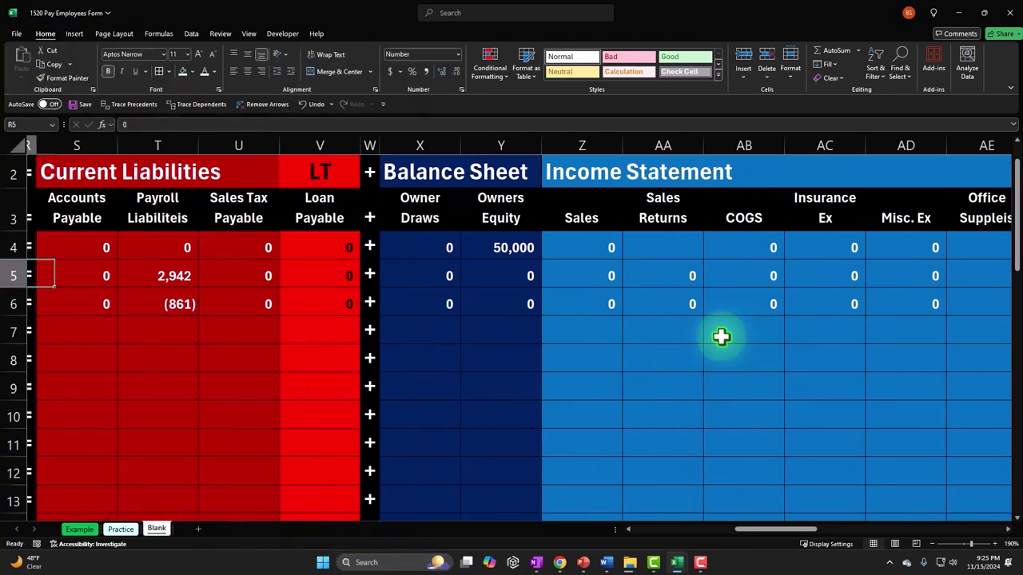
{"action": "key", "text": "Left"}
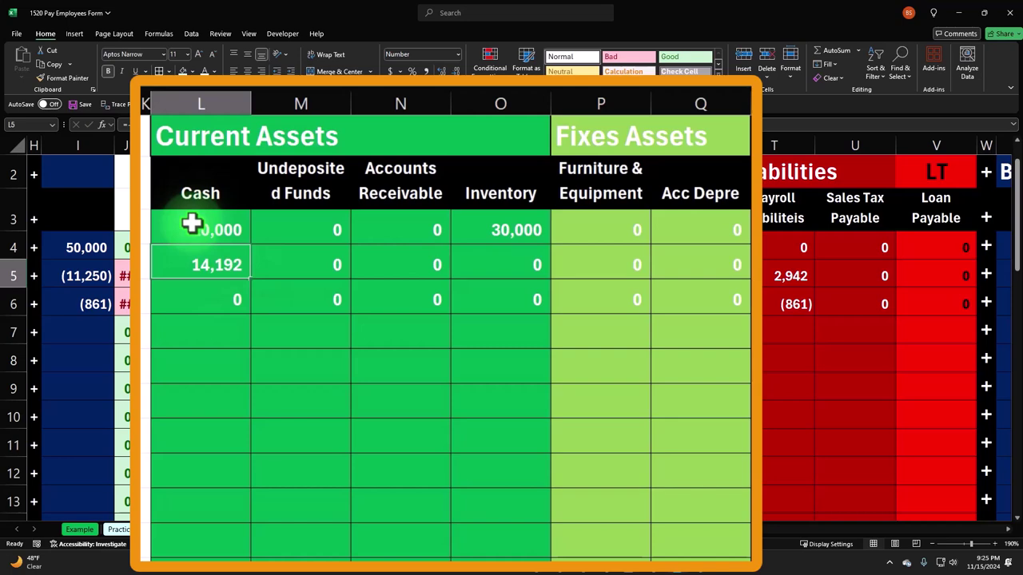
Step: Link the Pay employees Cash cell L5 to the net pay total in BF6
{"action": "type", "text": "="}
{"action": "key", "text": "Right"}
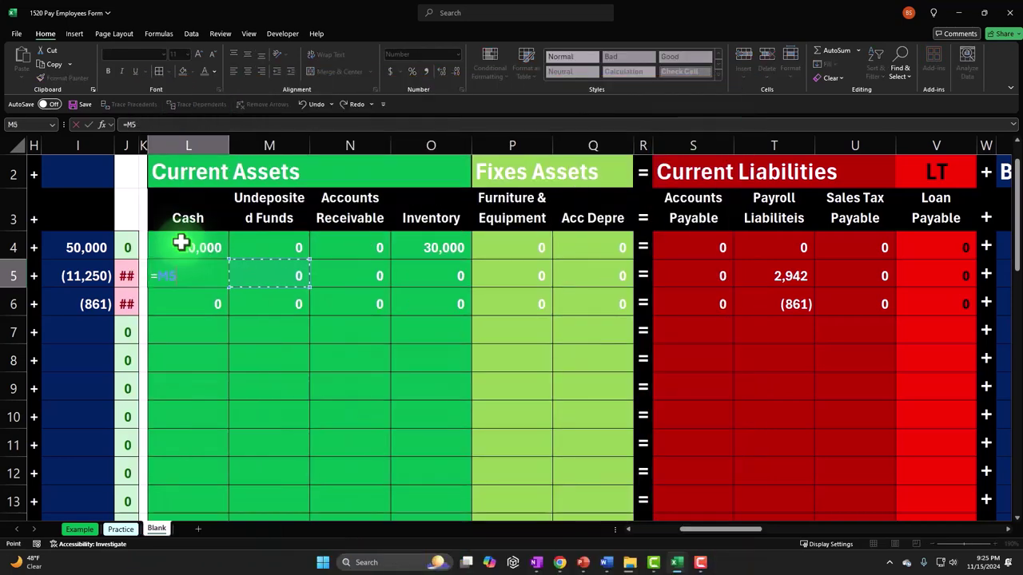
{"action": "key", "text": "Right"}
{"action": "key", "text": "Right"}
{"action": "key", "text": "Right"}
{"action": "key", "text": "Right"}
{"action": "key", "text": "Right"}
{"action": "key", "text": "Right"}
{"action": "key", "text": "Right"}
{"action": "key", "text": "Right"}
{"action": "key", "text": "Right"}
{"action": "key", "text": "Right"}
{"action": "key", "text": "Right"}
{"action": "key", "text": "Right"}
{"action": "key", "text": "Right"}
{"action": "key", "text": "Right"}
{"action": "key", "text": "Right"}
{"action": "key", "text": "Right"}
{"action": "key", "text": "Right"}
{"action": "key", "text": "Right"}
{"action": "key", "text": "Right"}
{"action": "key", "text": "Right"}
{"action": "key", "text": "Right"}
{"action": "key", "text": "Right"}
{"action": "key", "text": "Right"}
{"action": "key", "text": "Right"}
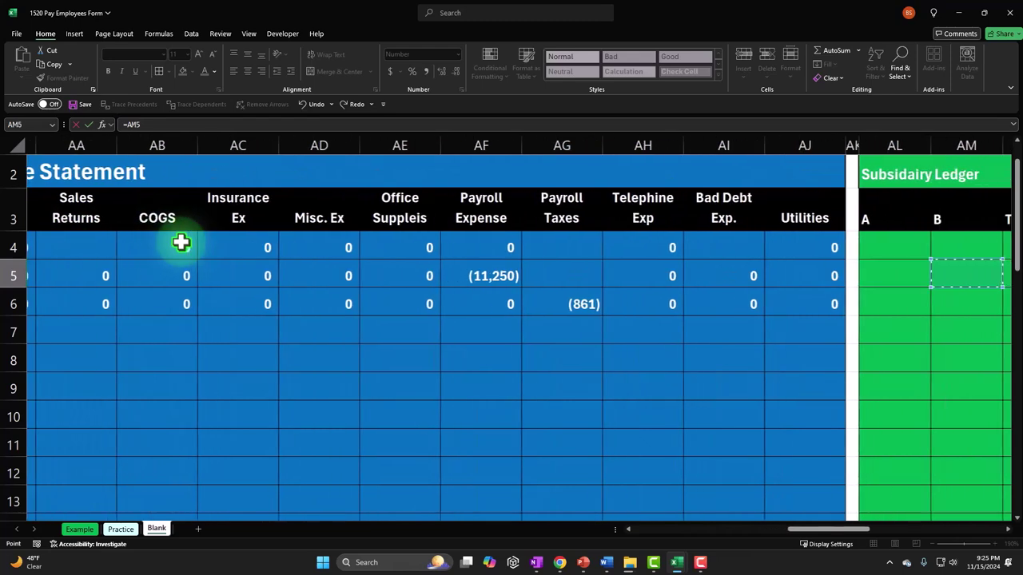
{"action": "key", "text": "Right"}
{"action": "key", "text": "Right"}
{"action": "key", "text": "Right"}
{"action": "key", "text": "Right"}
{"action": "key", "text": "Right"}
{"action": "key", "text": "Right"}
{"action": "key", "text": "Right"}
{"action": "key", "text": "Right"}
{"action": "key", "text": "Right"}
{"action": "key", "text": "Right"}
{"action": "key", "text": "Right"}
{"action": "key", "text": "Right"}
{"action": "key", "text": "Right"}
{"action": "key", "text": "Right"}
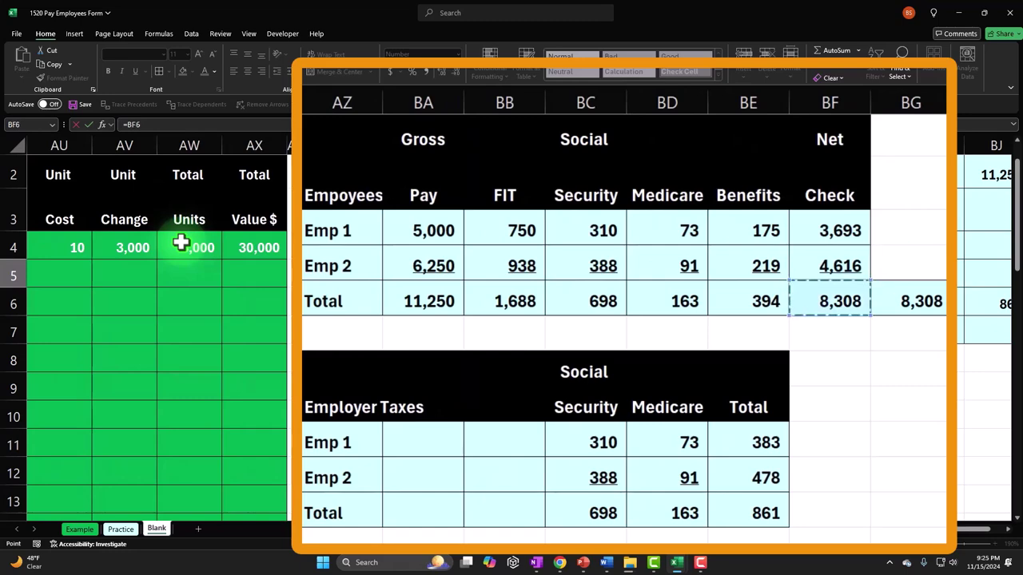
{"action": "key", "text": "Return"}
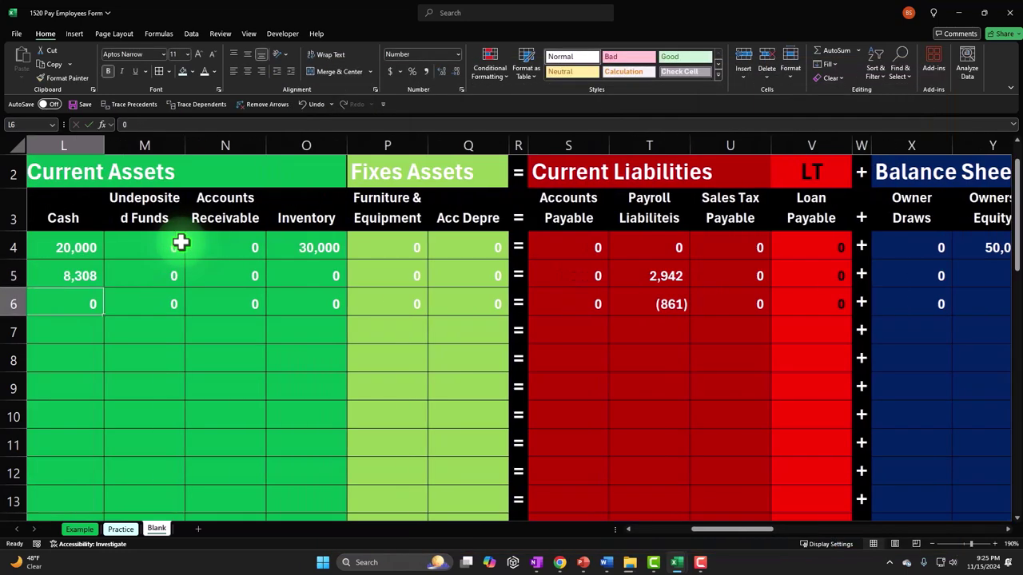
Step: Change the Cash formula to =-BF6 so L5 shows (8,308)
{"action": "key", "text": "Left"}
{"action": "key", "text": "Left"}
{"action": "key", "text": "Left"}
{"action": "key", "text": "Left"}
{"action": "key", "text": "Left"}
{"action": "key", "text": "Left"}
{"action": "key", "text": "Left"}
{"action": "key", "text": "Left"}
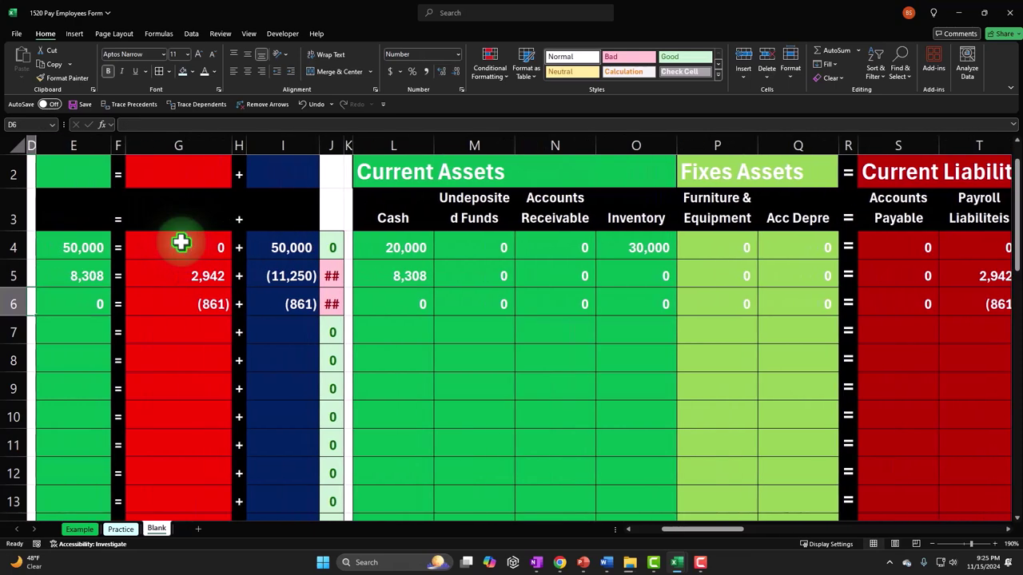
{"action": "double_click", "coordinate": [253, 256]}
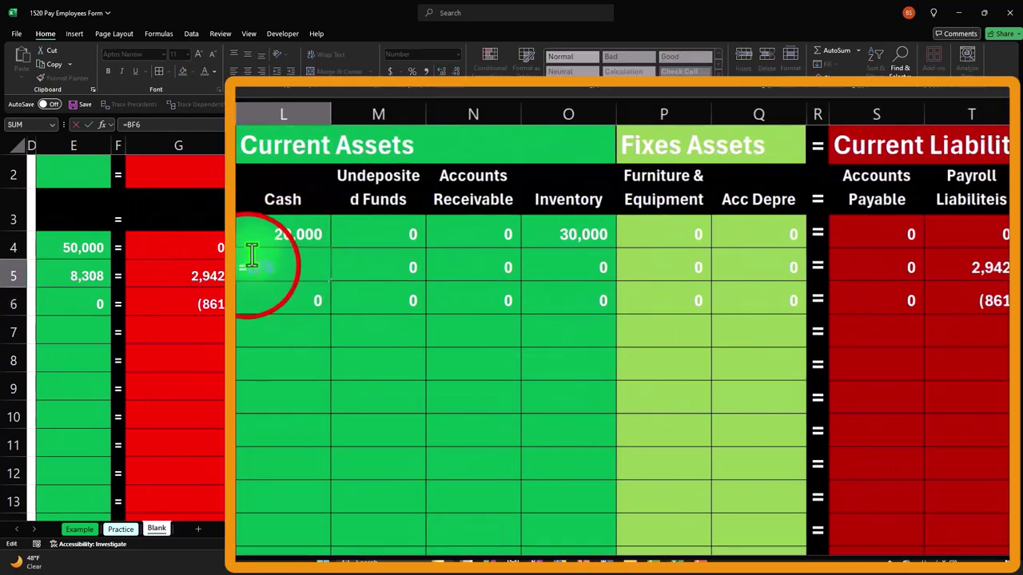
{"action": "key", "text": "Return"}
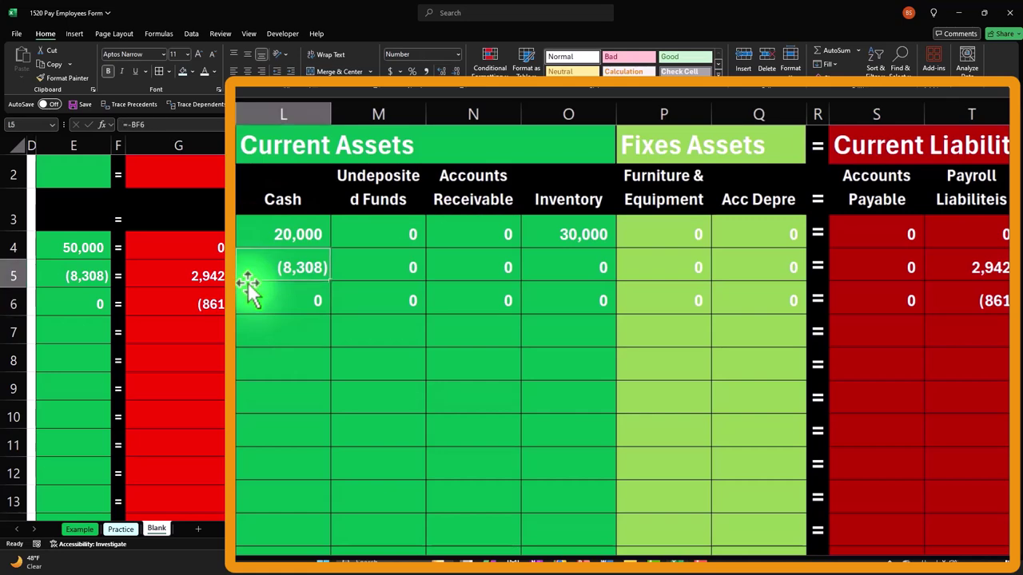
{"action": "key", "text": "Right"}
{"action": "key", "text": "Right"}
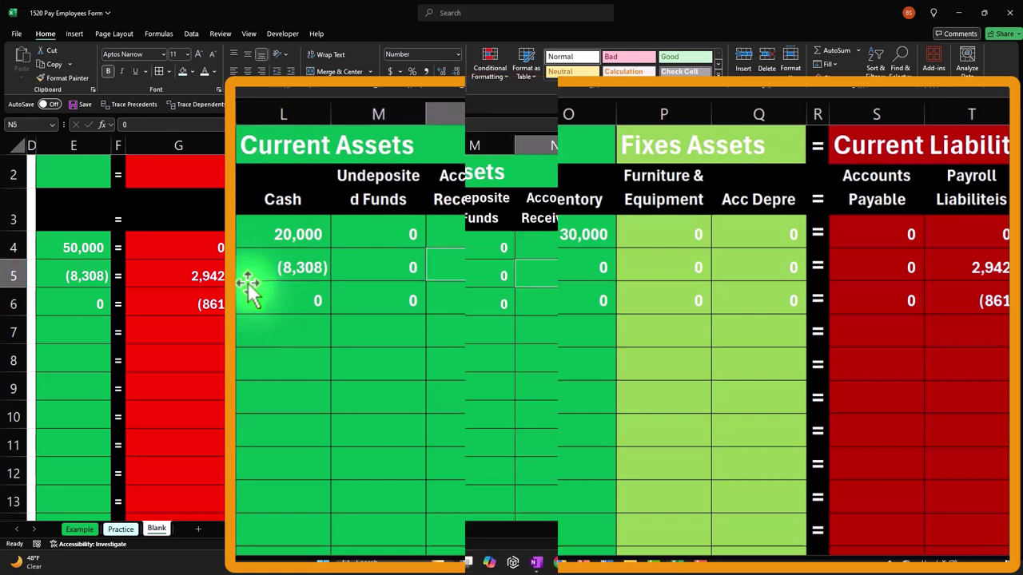
{"action": "key", "text": "Right"}
{"action": "key", "text": "Right"}
{"action": "key", "text": "Right"}
{"action": "key", "text": "Right"}
{"action": "key", "text": "Right"}
{"action": "key", "text": "Right"}
{"action": "key", "text": "Right"}
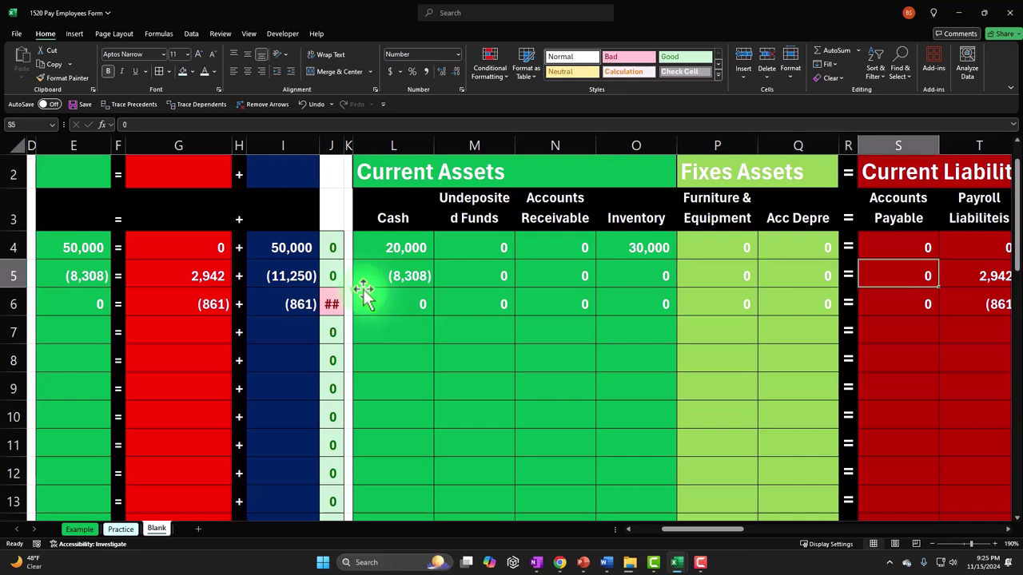
Step: Review the Payroll Liabilities entry in T5 and the Payroll Expense formula in AF5
{"action": "key", "text": "Left"}
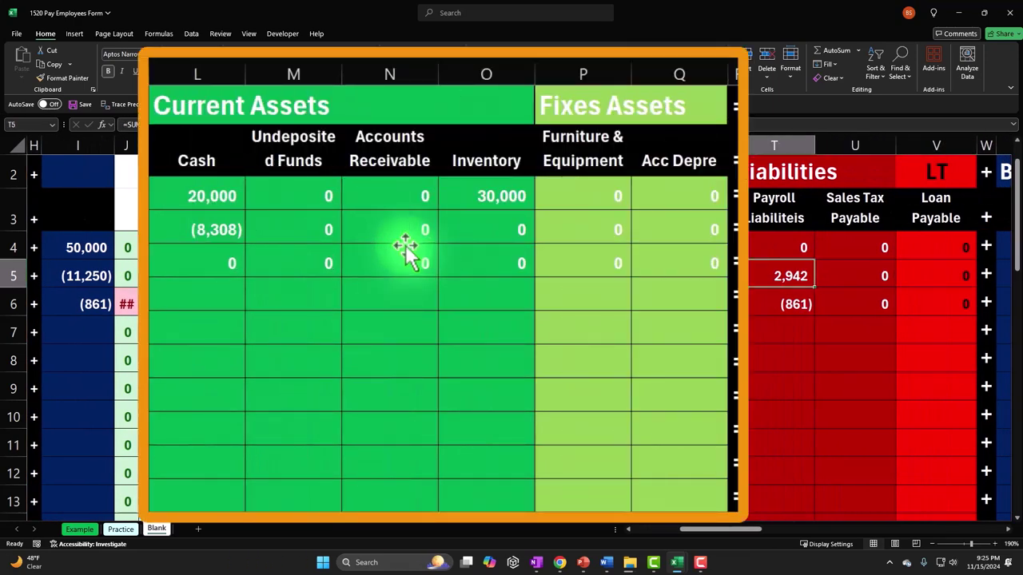
{"action": "key", "text": "Right"}
{"action": "key", "text": "Right"}
{"action": "key", "text": "Right"}
{"action": "key", "text": "Right"}
{"action": "key", "text": "Right"}
{"action": "key", "text": "Right"}
{"action": "key", "text": "Right"}
{"action": "key", "text": "Right"}
{"action": "key", "text": "Right"}
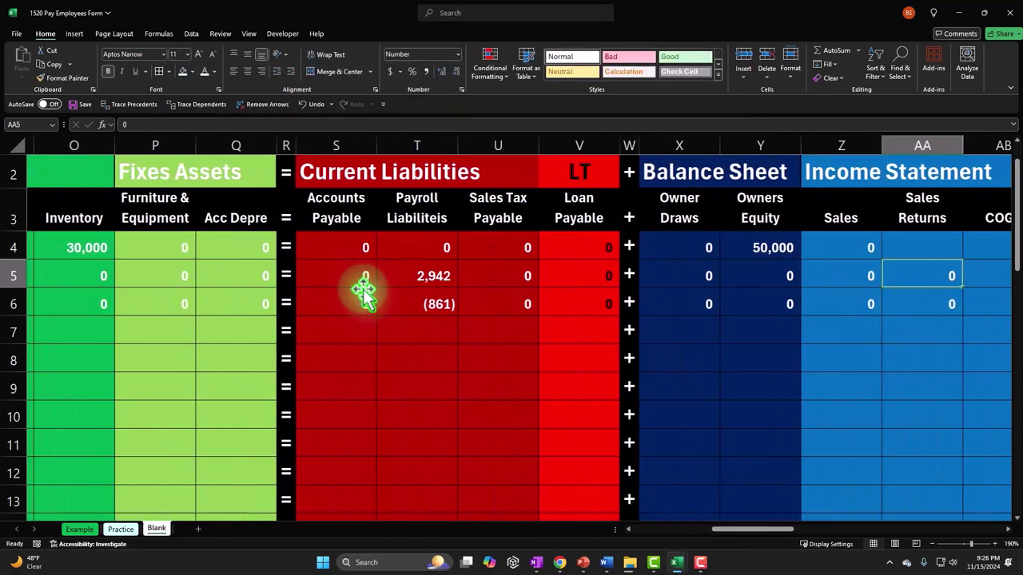
{"action": "key", "text": "Right"}
{"action": "key", "text": "Right"}
{"action": "key", "text": "Right"}
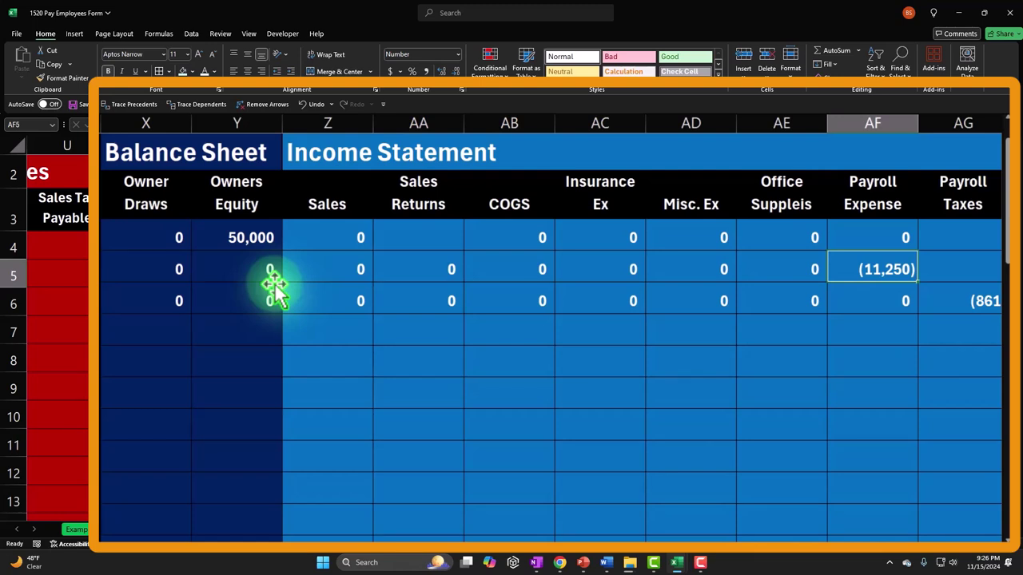
{"action": "key", "text": "Left"}
{"action": "key", "text": "Left"}
{"action": "key", "text": "Left"}
{"action": "key", "text": "Left"}
{"action": "key", "text": "Left"}
{"action": "key", "text": "Left"}
{"action": "key", "text": "Left"}
{"action": "key", "text": "Left"}
{"action": "key", "text": "Left"}
{"action": "key", "text": "Left"}
{"action": "key", "text": "Left"}
{"action": "key", "text": "Left"}
{"action": "key", "text": "Left"}
{"action": "key", "text": "Left"}
{"action": "key", "text": "Left"}
{"action": "key", "text": "Left"}
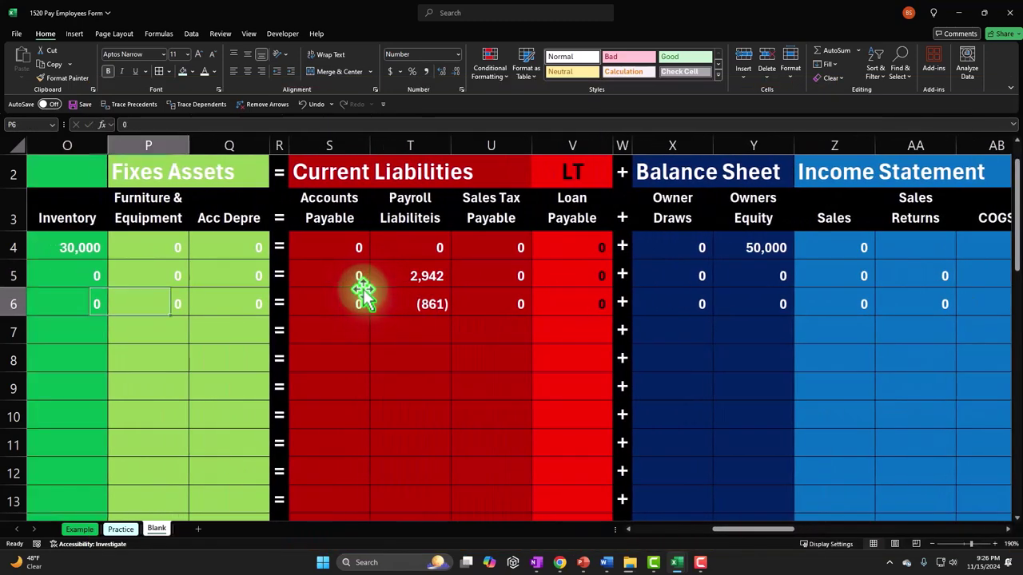
Step: Enter =-AG6 in T6 so Payroll Liabilities shows a positive 861
{"action": "key", "text": "Right"}
{"action": "key", "text": "Right"}
{"action": "key", "text": "Right"}
{"action": "key", "text": "Right"}
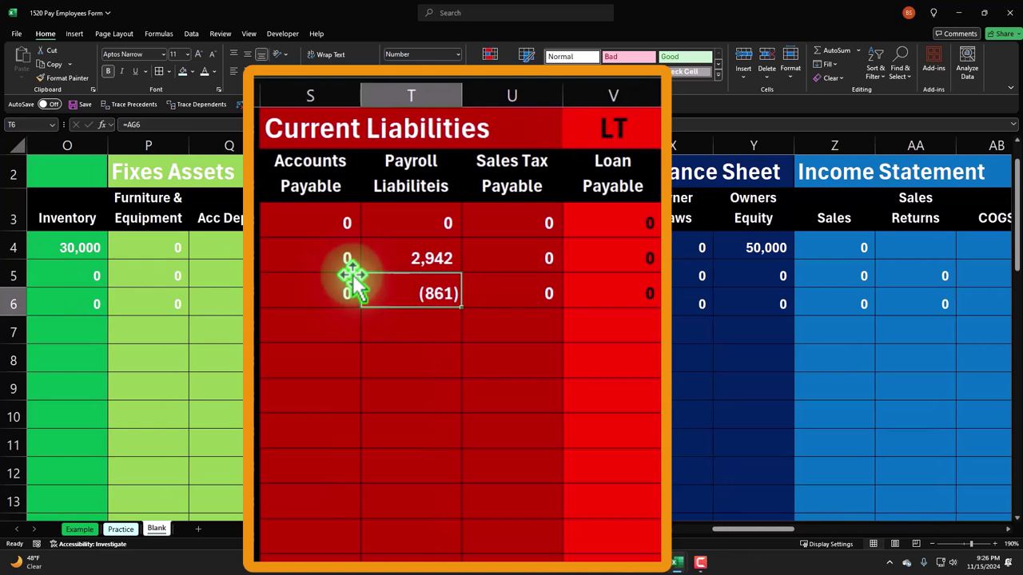
{"action": "type", "text": "-"}
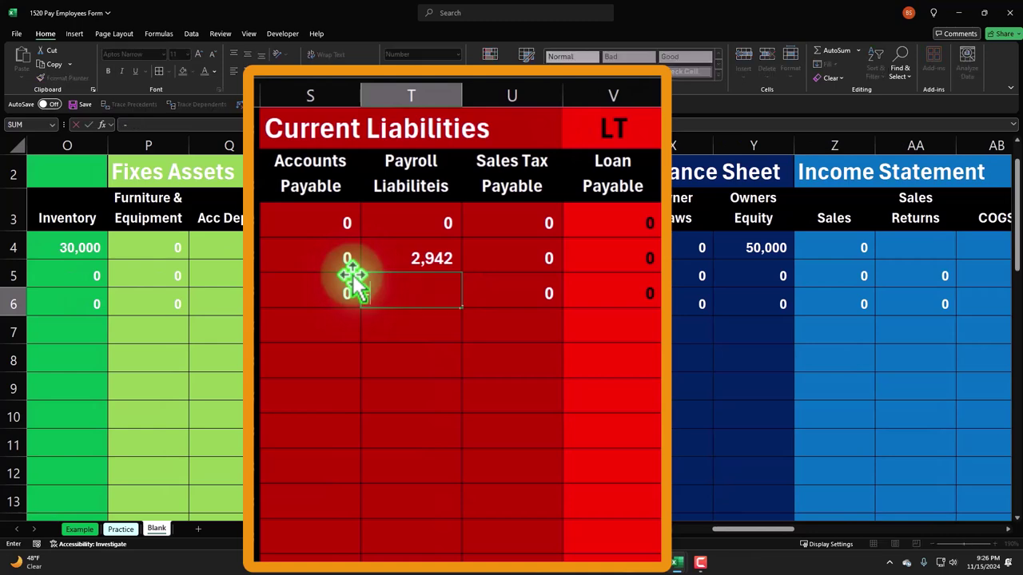
{"action": "key", "text": "Right"}
{"action": "key", "text": "Right"}
{"action": "key", "text": "Right"}
{"action": "key", "text": "Right"}
{"action": "key", "text": "Right"}
{"action": "key", "text": "Right"}
{"action": "key", "text": "Right"}
{"action": "key", "text": "Right"}
{"action": "key", "text": "Right"}
{"action": "key", "text": "Right"}
{"action": "key", "text": "Right"}
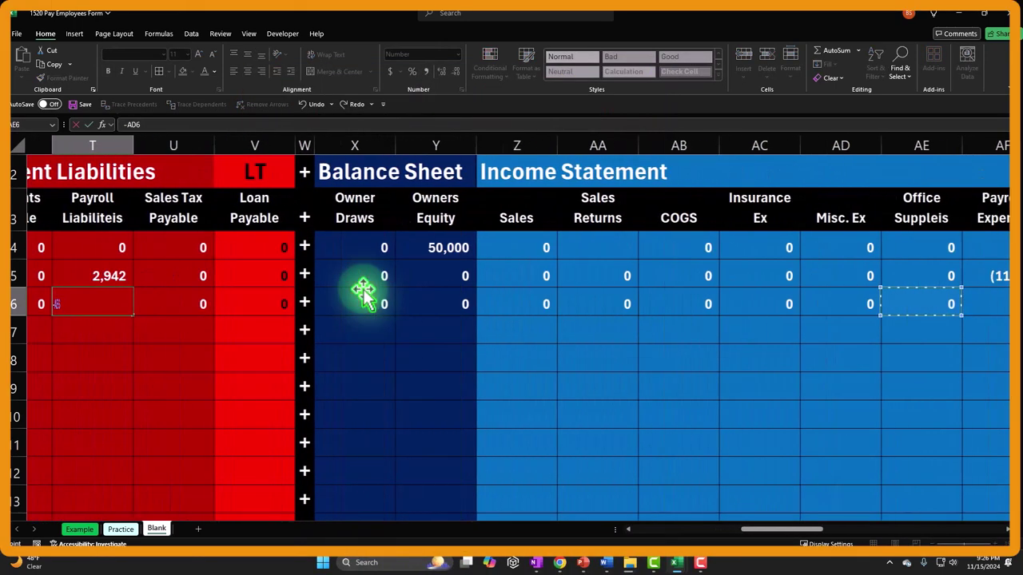
{"action": "key", "text": "Right"}
{"action": "key", "text": "Return"}
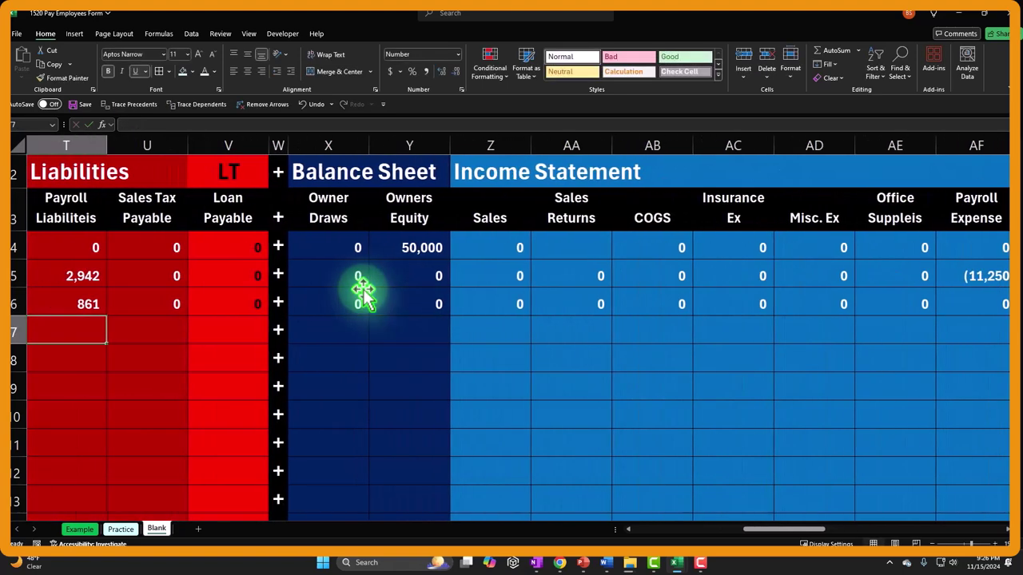
{"action": "key", "text": "Right"}
{"action": "key", "text": "Up"}
{"action": "key", "text": "Left"}
Step: Review the Assets, Liabilities and Equity totals for the Pay employees row
{"action": "key", "text": "Home"}
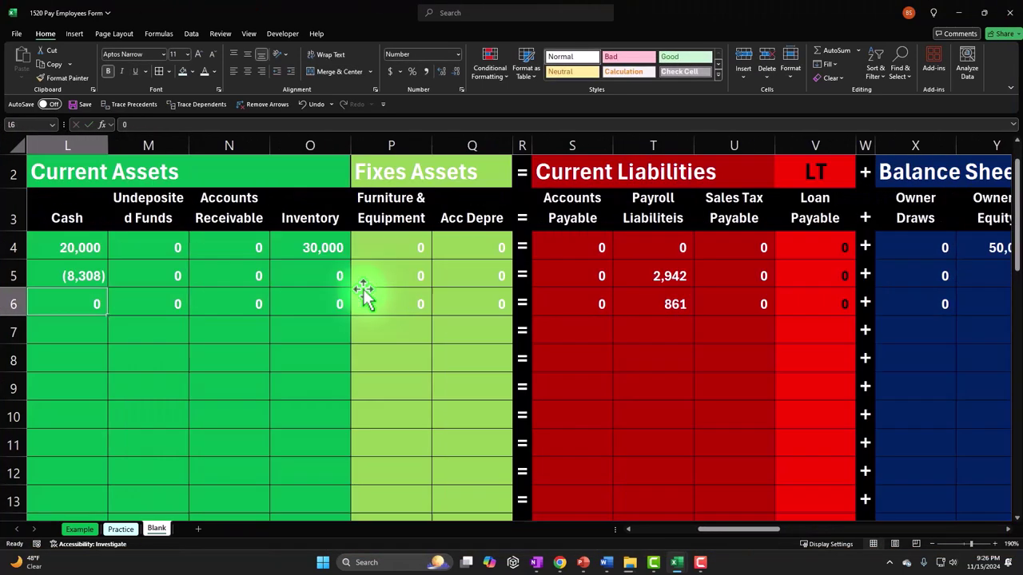
{"action": "key", "text": "Right"}
{"action": "key", "text": "Right"}
{"action": "key", "text": "Right"}
{"action": "key", "text": "Right"}
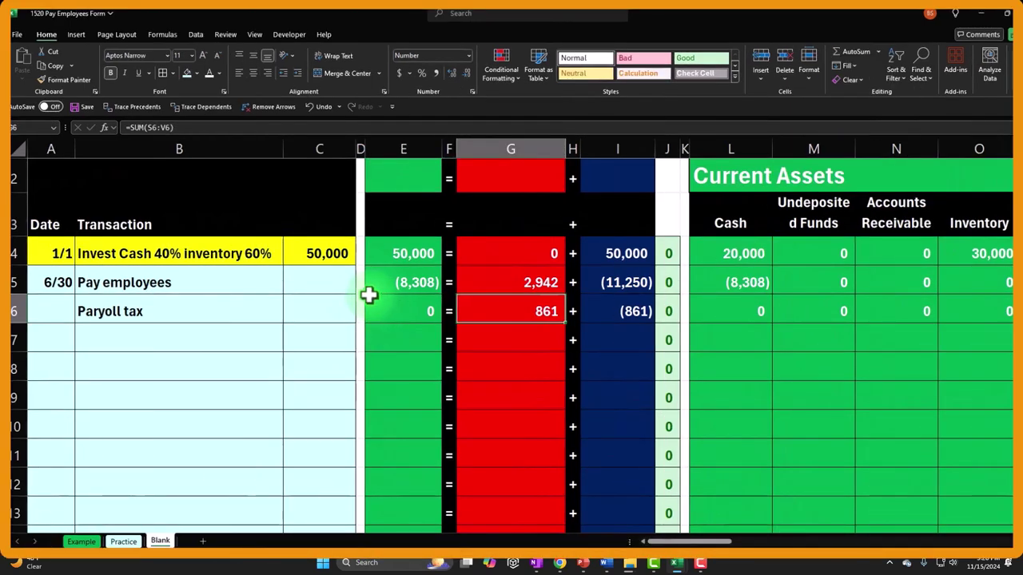
{"action": "scroll", "coordinate": [364, 319], "scroll_direction": "up", "scroll_amount": 1}
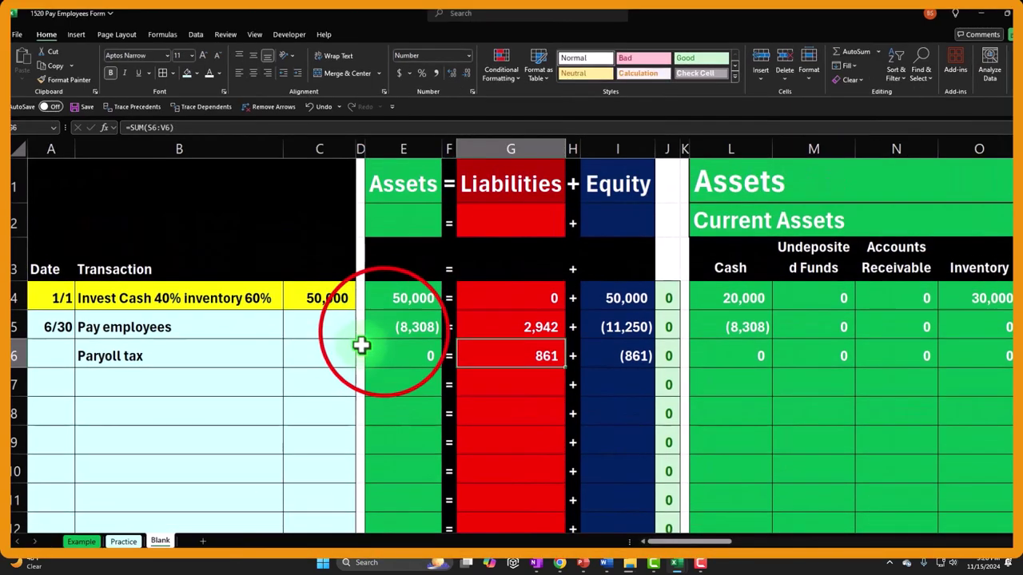
{"action": "left_click", "coordinate": [384, 331]}
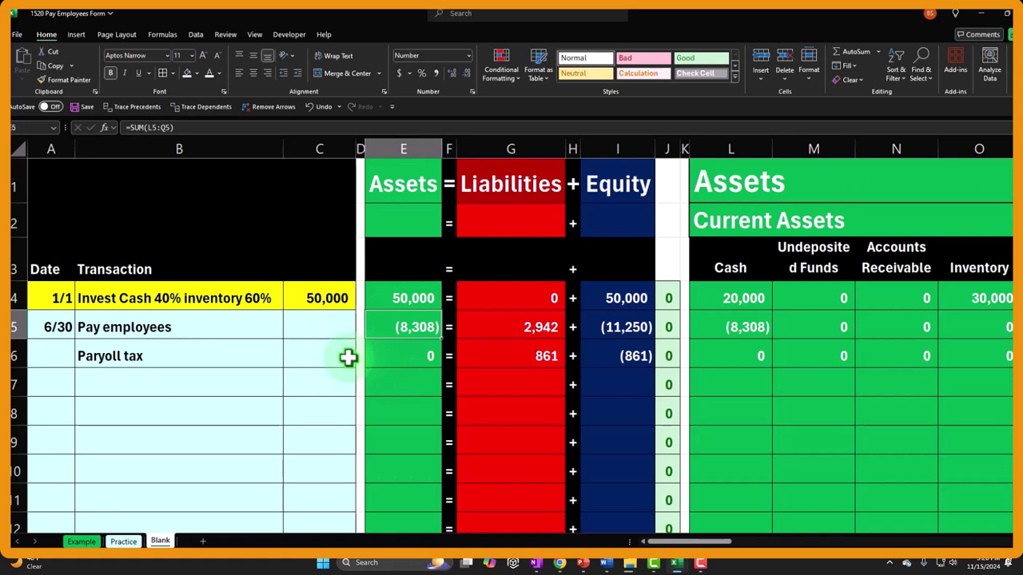
{"action": "key", "text": "Right"}
{"action": "key", "text": "Right"}
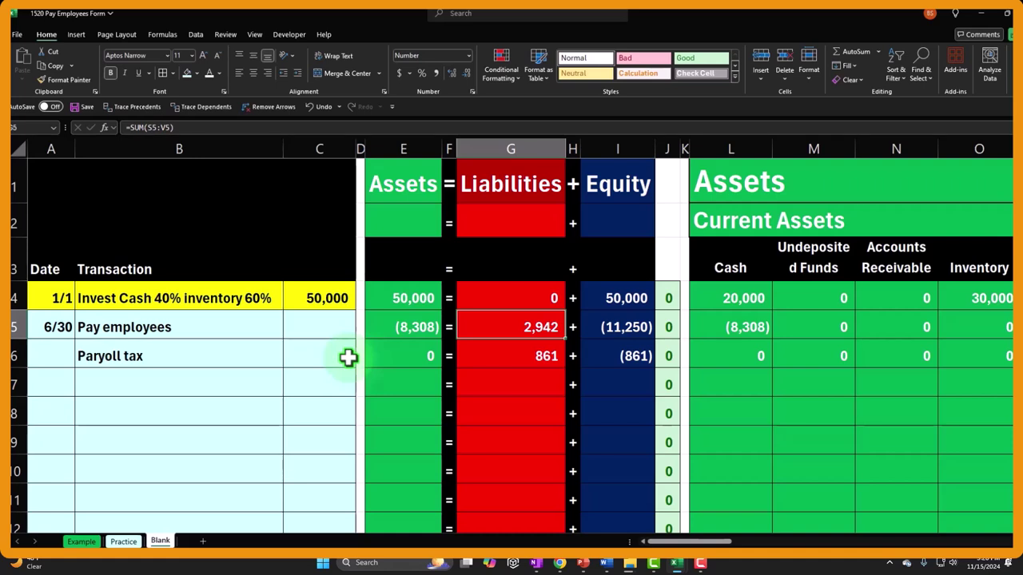
{"action": "key", "text": "Right"}
{"action": "key", "text": "Right"}
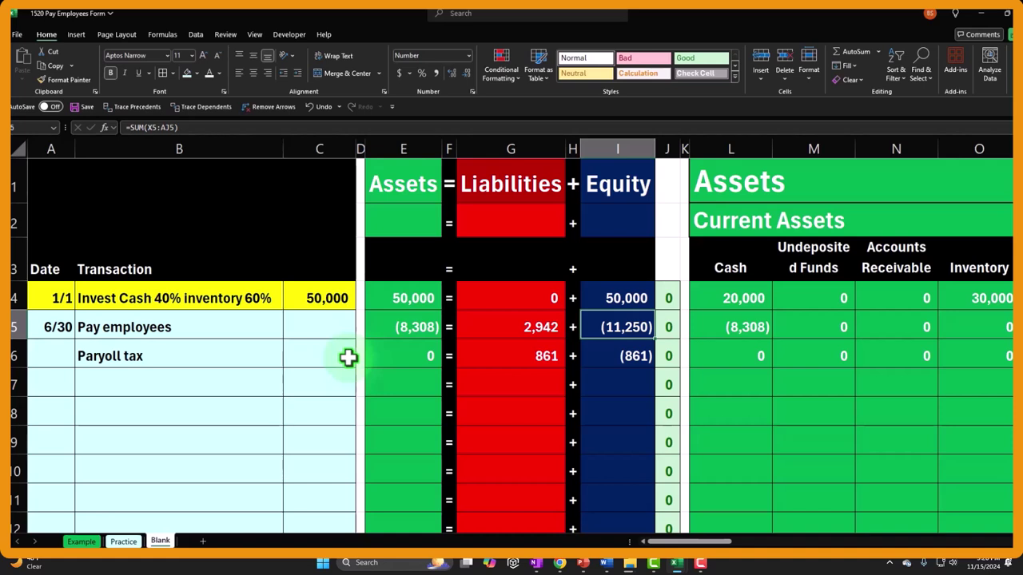
Step: Verify row 6 balances with Assets 0, Liabilities 861 and Equity (861), then return to A7
{"action": "key", "text": "Left"}
{"action": "key", "text": "Left"}
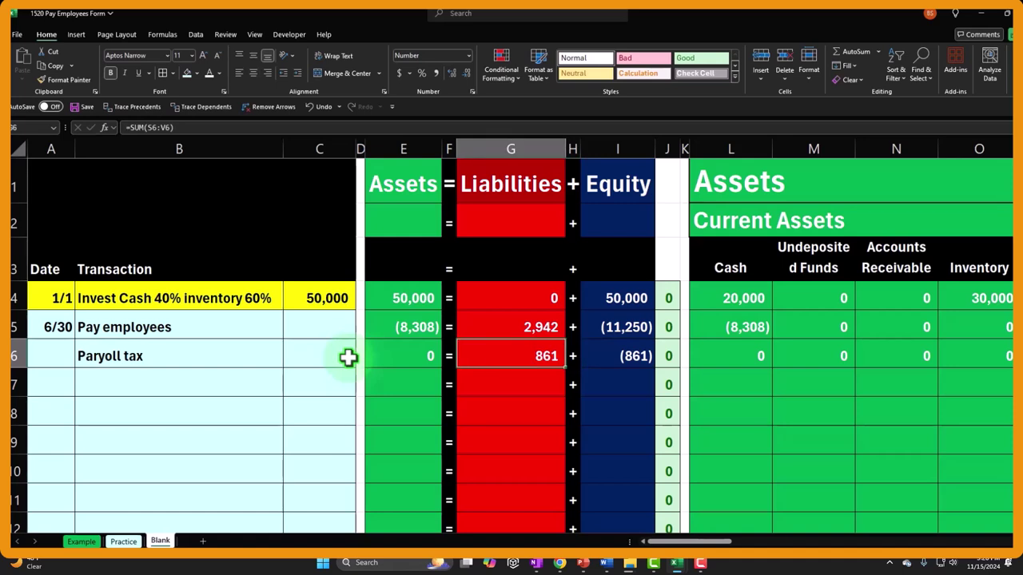
{"action": "key", "text": "Right"}
{"action": "key", "text": "Right"}
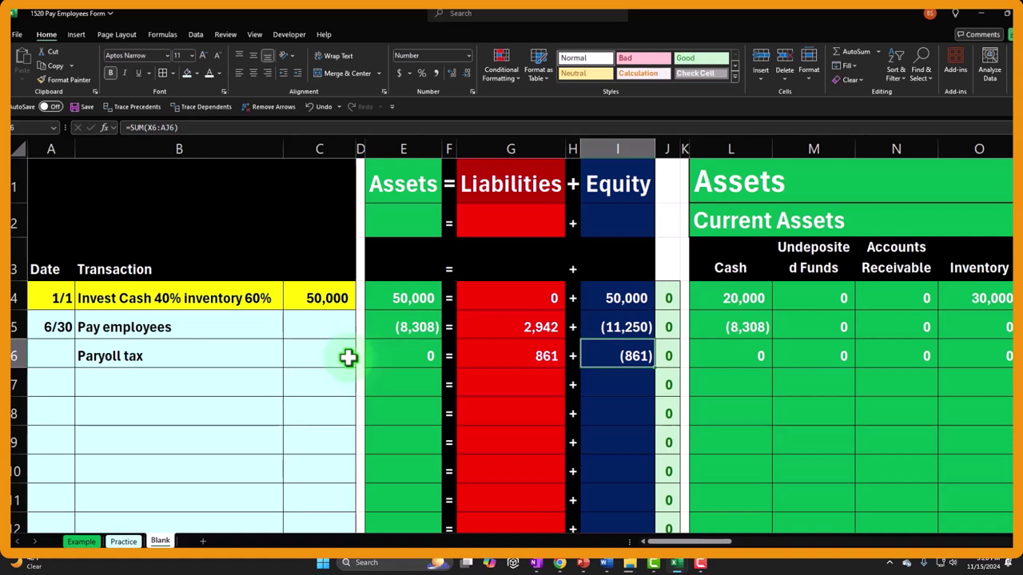
{"action": "key", "text": "Right"}
{"action": "key", "text": "Right"}
{"action": "key", "text": "Right"}
{"action": "key", "text": "Right"}
{"action": "key", "text": "Right"}
{"action": "key", "text": "Right"}
{"action": "key", "text": "Right"}
{"action": "key", "text": "Right"}
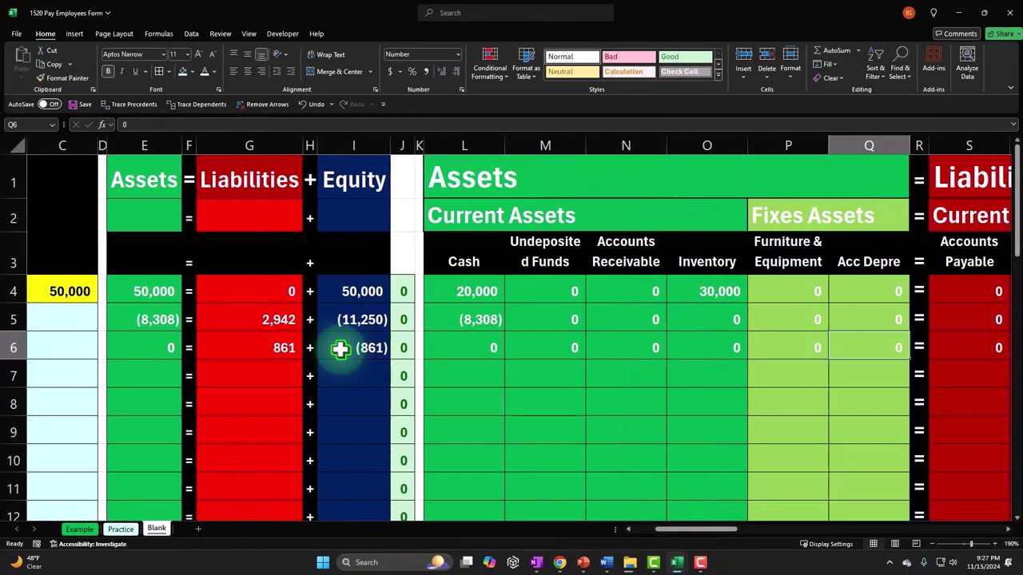
{"action": "key", "text": "Right"}
{"action": "key", "text": "Right"}
{"action": "key", "text": "Right"}
{"action": "key", "text": "Right"}
{"action": "key", "text": "Right"}
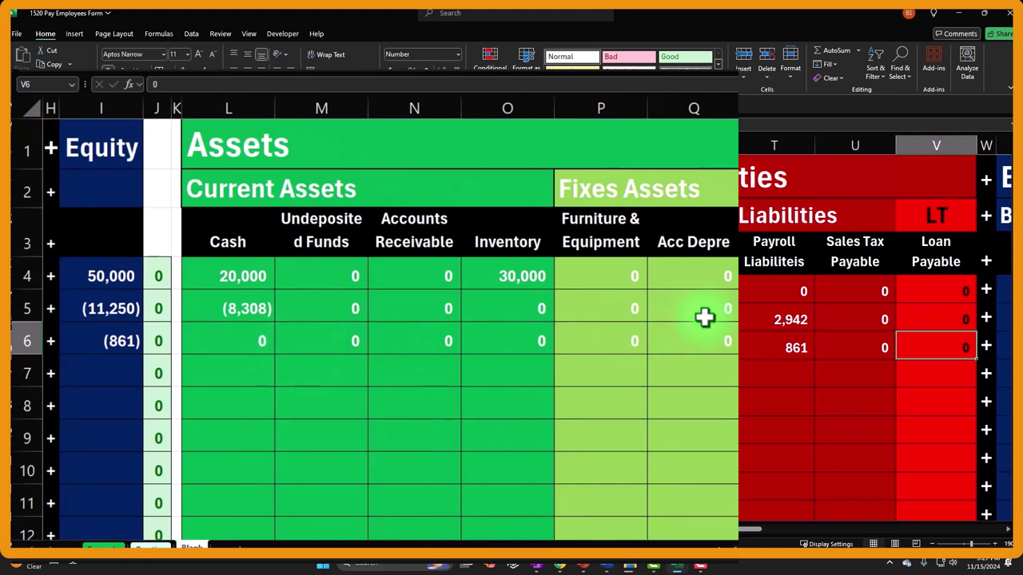
{"action": "key", "text": "Left"}
{"action": "key", "text": "Return"}
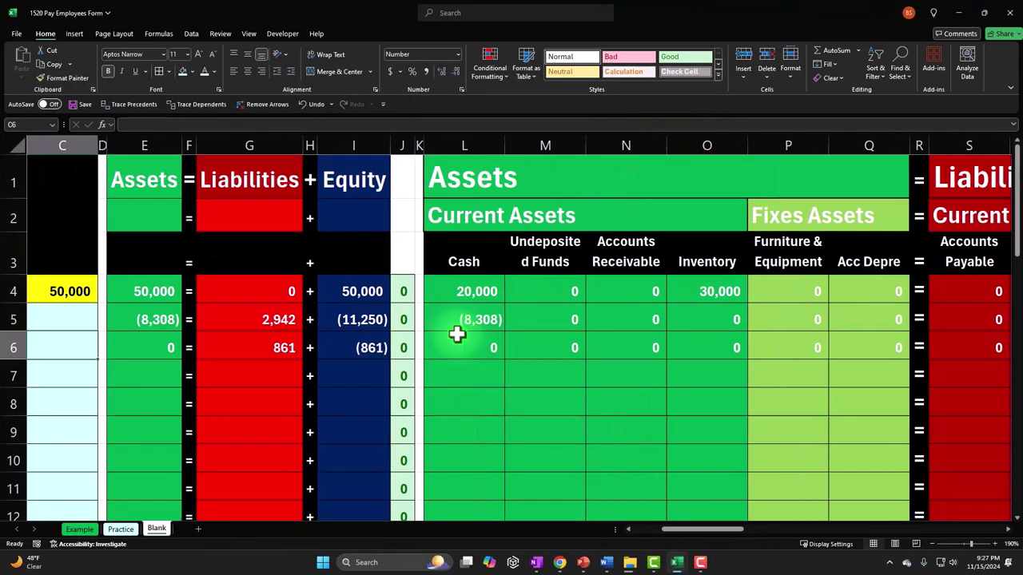
Step: Label A7 'Balance', total Cash in L7 with =SUM(L4:L6) giving 11,692, and copy it
{"action": "type", "text": "Blan"}
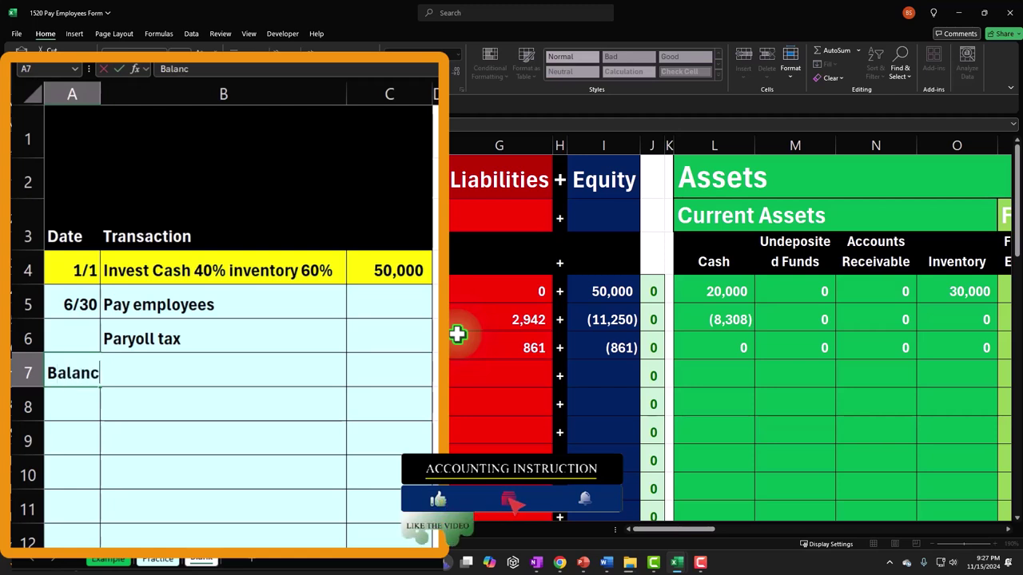
{"action": "key", "text": "Return"}
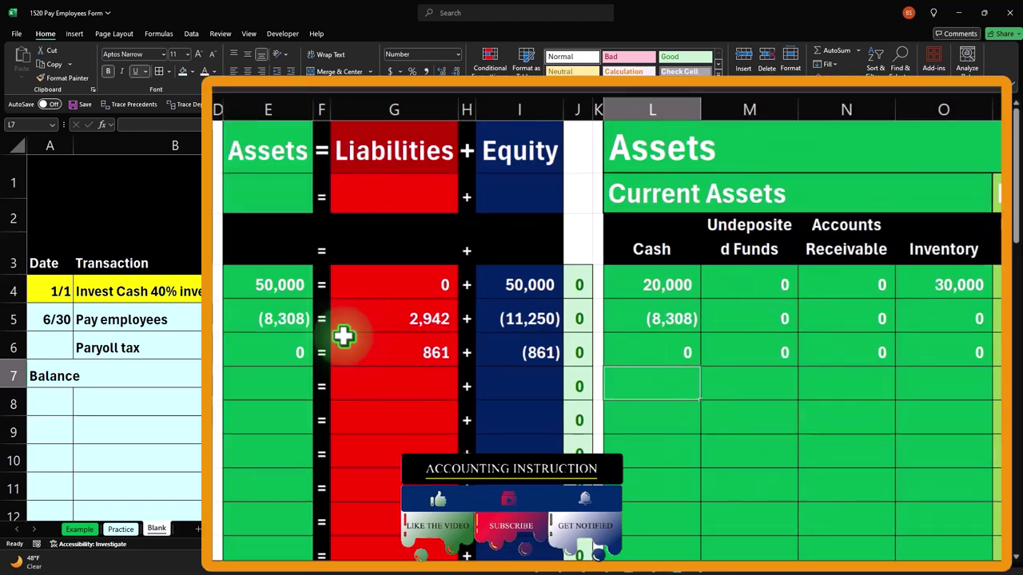
{"action": "type", "text": "=sum("}
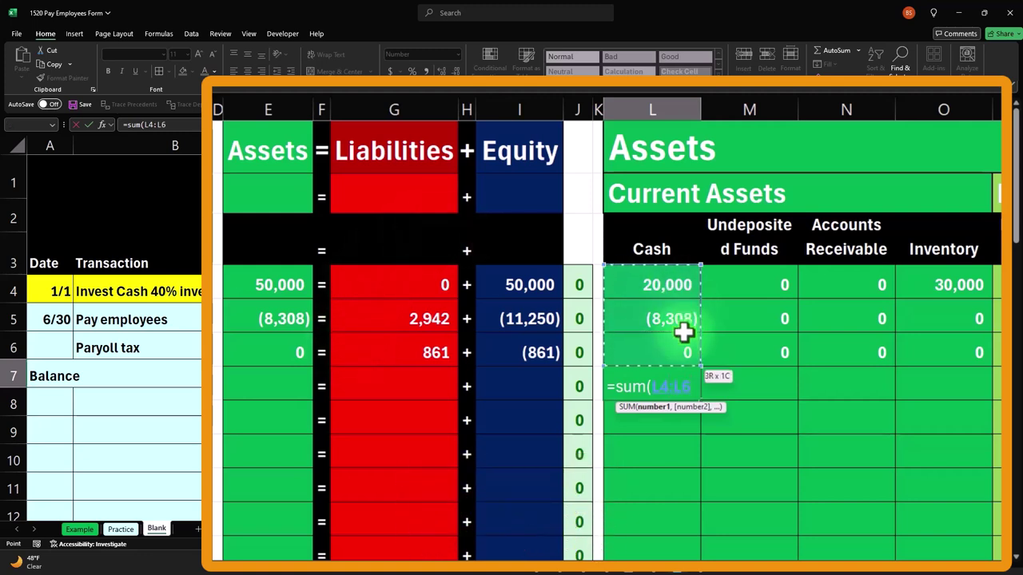
{"action": "key", "text": "Return"}
{"action": "left_click", "coordinate": [685, 392]}
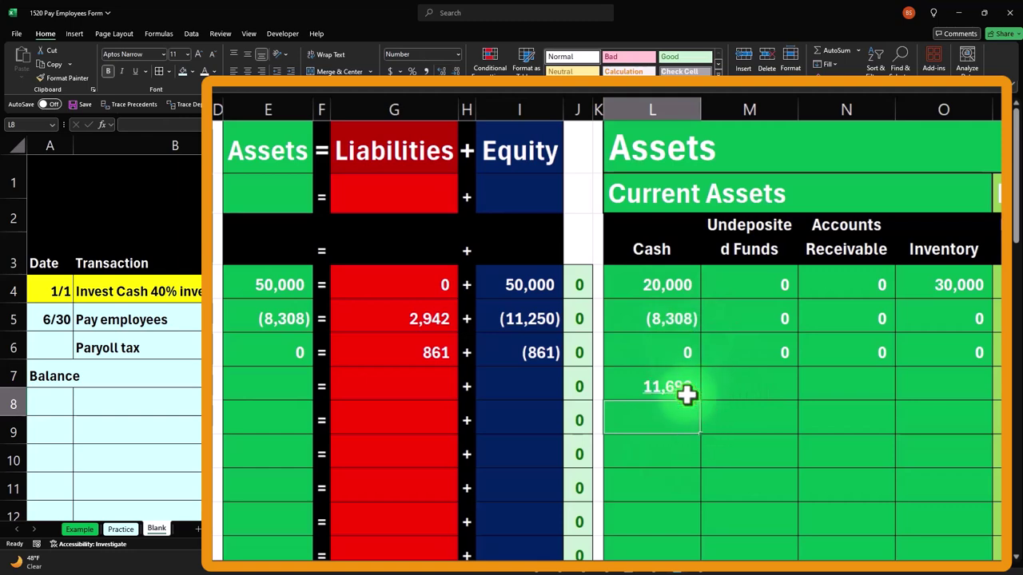
{"action": "key", "text": "ctrl+c"}
{"action": "left_click_drag", "start_coordinate": [685, 391], "coordinate": [935, 386]}
Step: Paste the total formula into row 7 under all asset, liability and equity columns, e.g. Inventory 30,000, Payroll Liabilities 3,803
{"action": "right_click", "coordinate": [656, 413]}
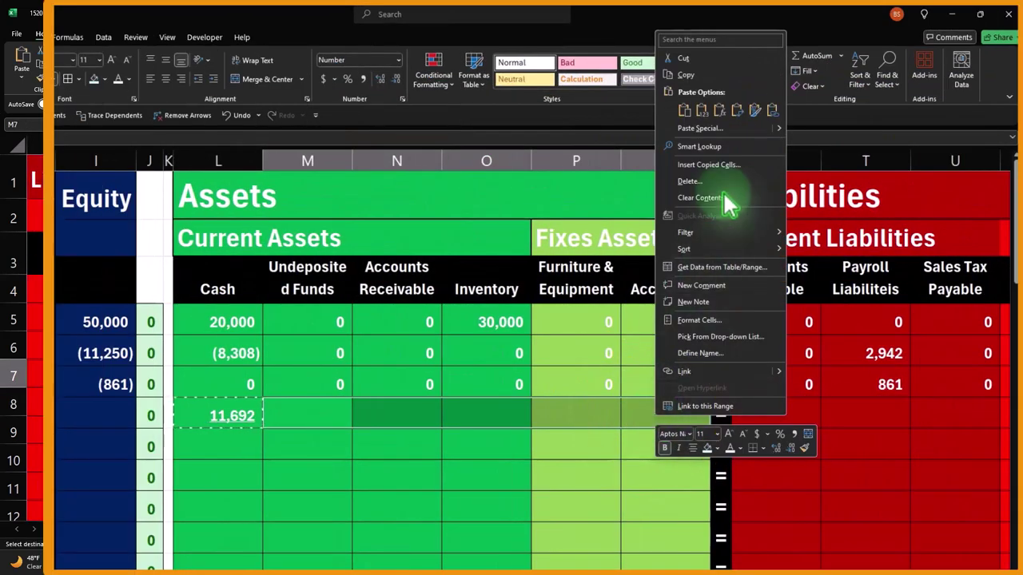
{"action": "left_click", "coordinate": [737, 112]}
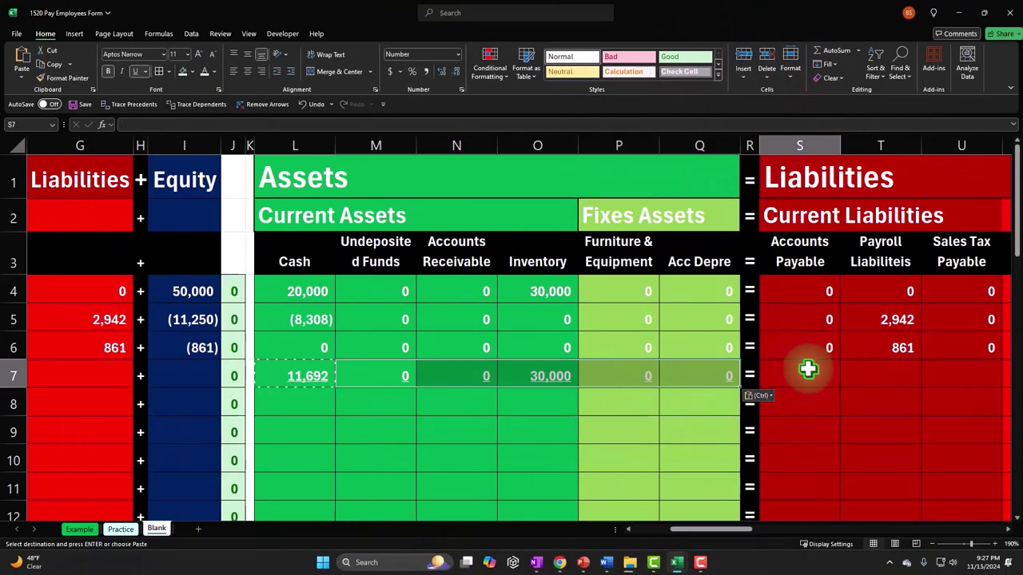
{"action": "left_click_drag", "start_coordinate": [811, 365], "coordinate": [644, 387]}
{"action": "right_click", "coordinate": [543, 374]}
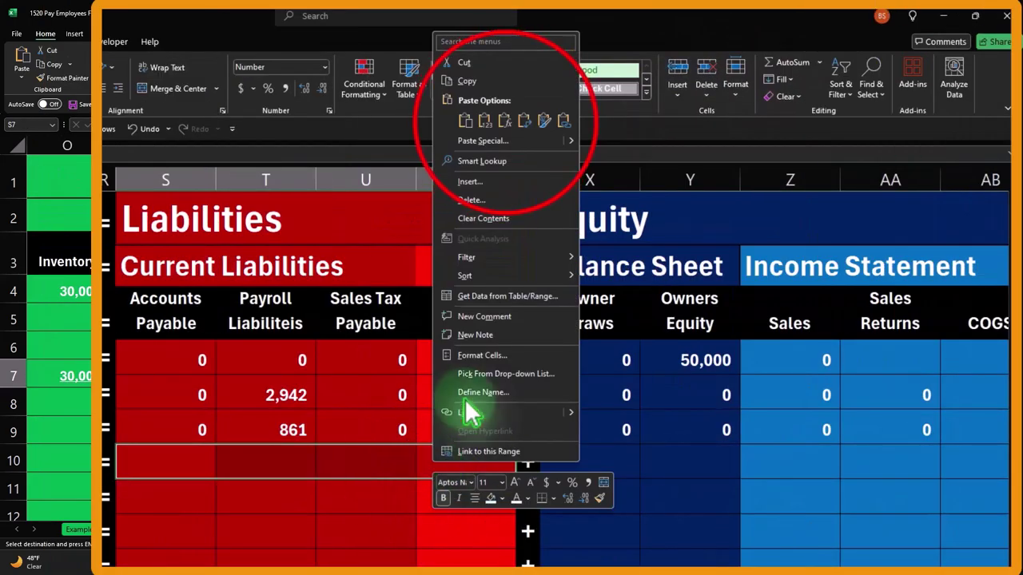
{"action": "left_click", "coordinate": [507, 126]}
{"action": "left_click_drag", "start_coordinate": [631, 376], "coordinate": [932, 376]}
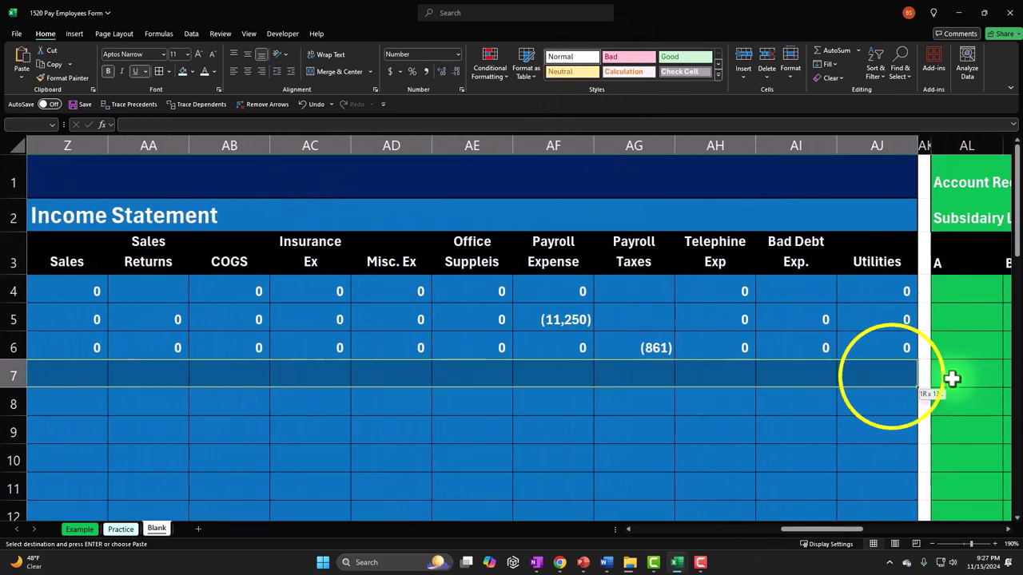
{"action": "right_click", "coordinate": [891, 375]}
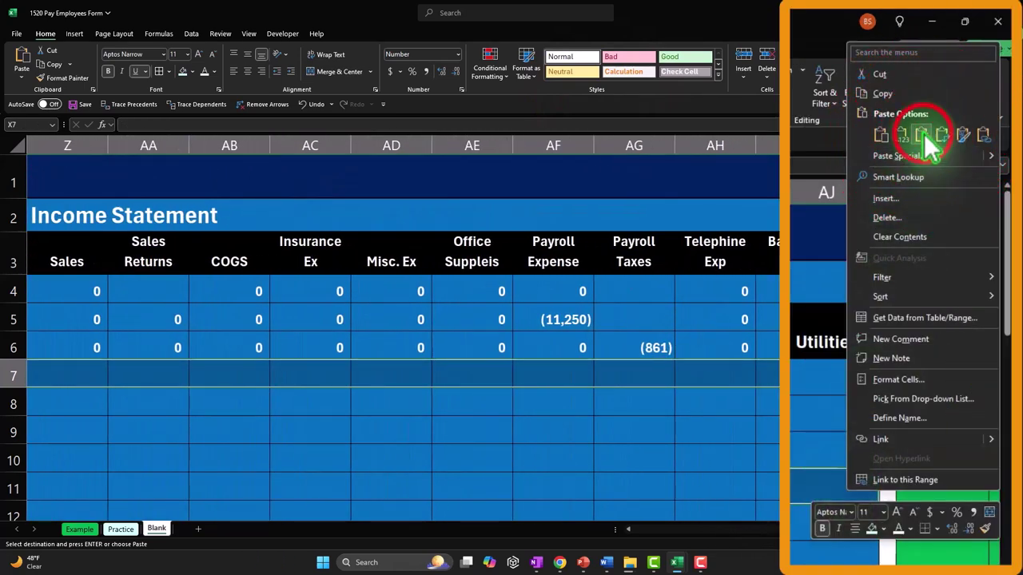
{"action": "left_click", "coordinate": [919, 100]}
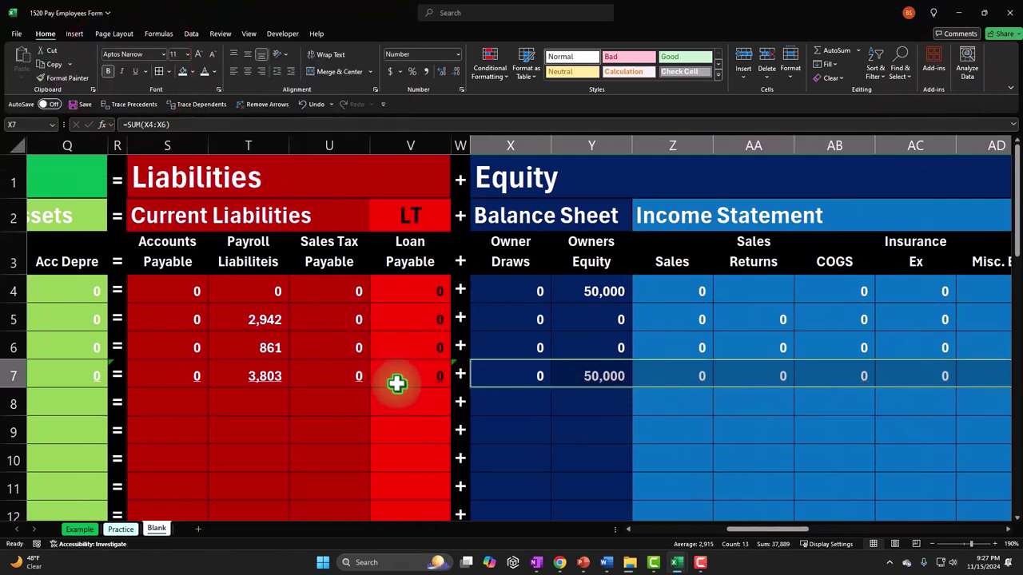
{"action": "left_click_drag", "start_coordinate": [394, 376], "coordinate": [301, 381]}
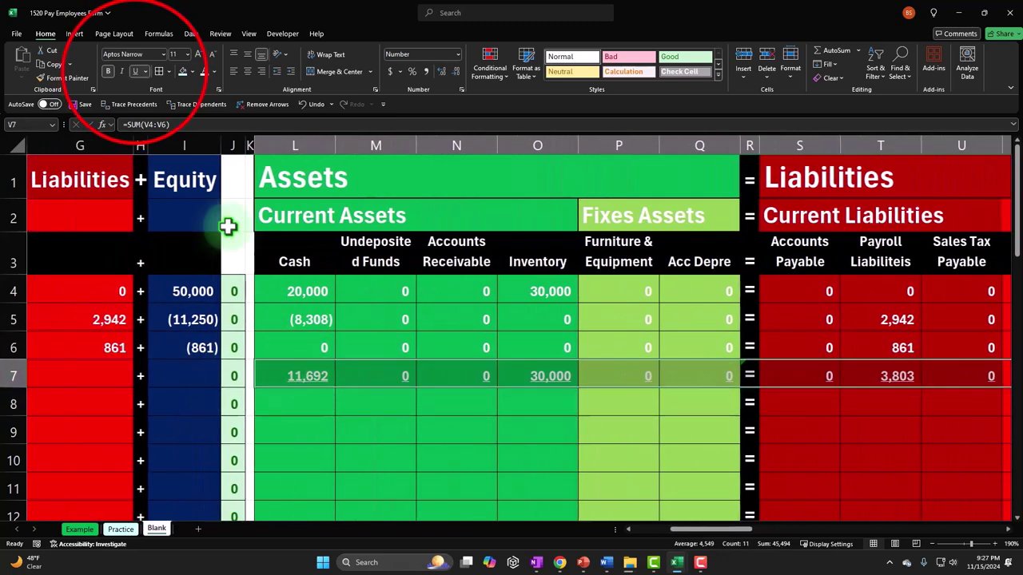
{"action": "scroll", "coordinate": [240, 325], "scroll_direction": "right", "scroll_amount": 3}
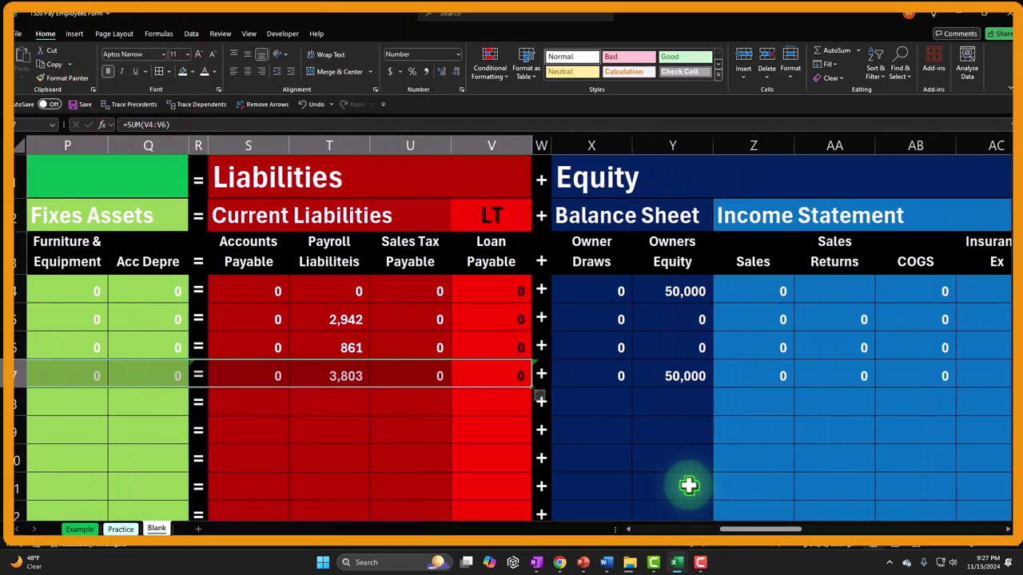
Step: Underline the row 6 liability and equity account amounts above the Balance totals
{"action": "left_click_drag", "start_coordinate": [753, 529], "coordinate": [680, 529]}
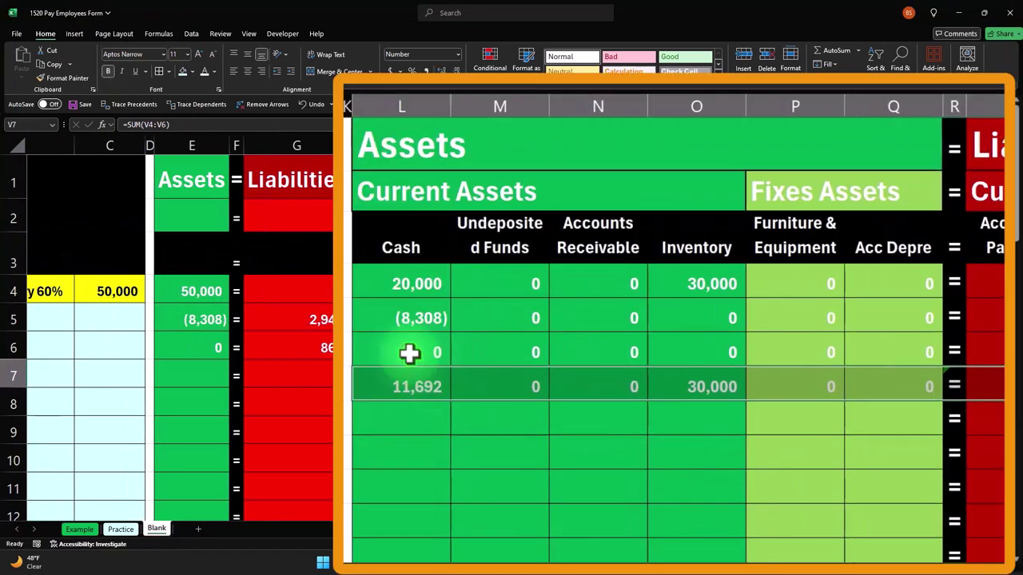
{"action": "left_click_drag", "start_coordinate": [517, 347], "coordinate": [904, 349]}
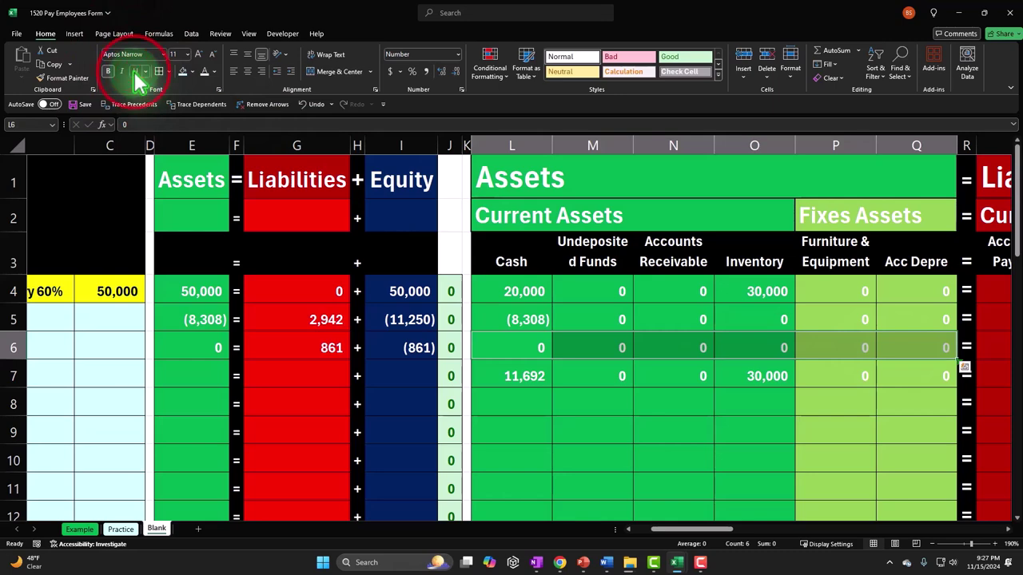
{"action": "left_click_drag", "start_coordinate": [1003, 346], "coordinate": [1019, 342]}
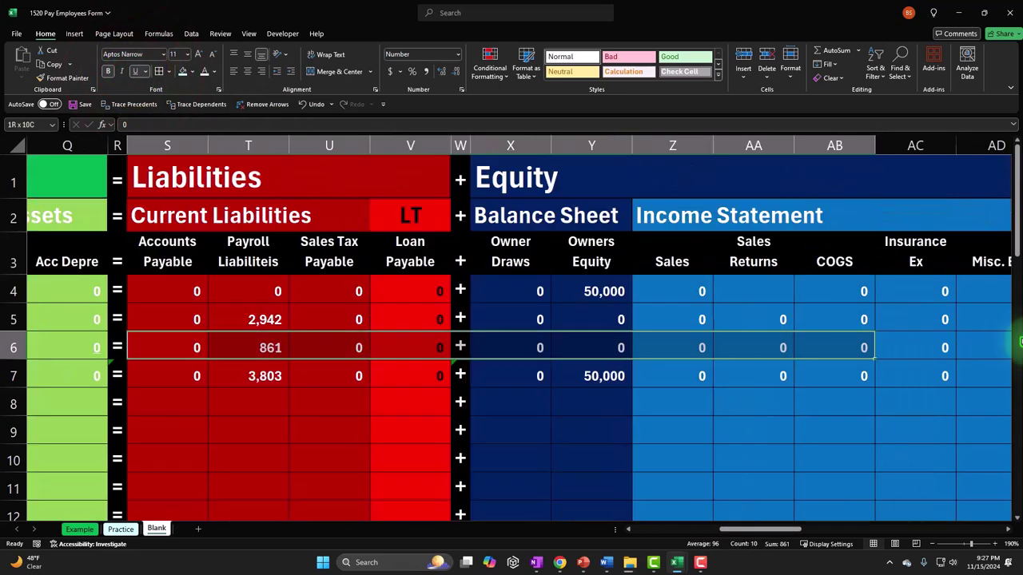
{"action": "left_click_drag", "start_coordinate": [172, 347], "coordinate": [431, 348]}
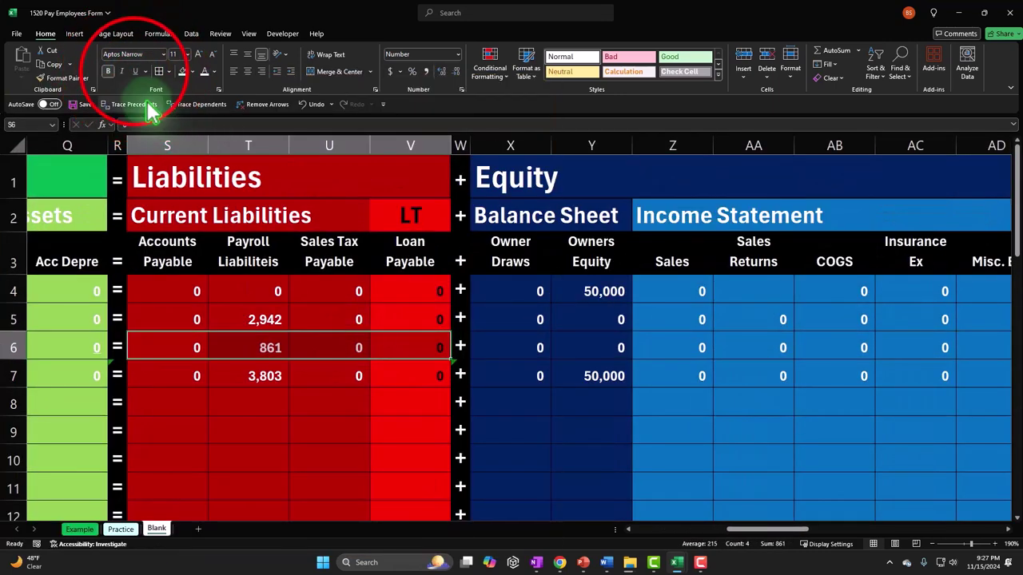
{"action": "left_click", "coordinate": [135, 71]}
{"action": "left_click_drag", "start_coordinate": [520, 348], "coordinate": [1003, 346]}
{"action": "left_click", "coordinate": [136, 71]}
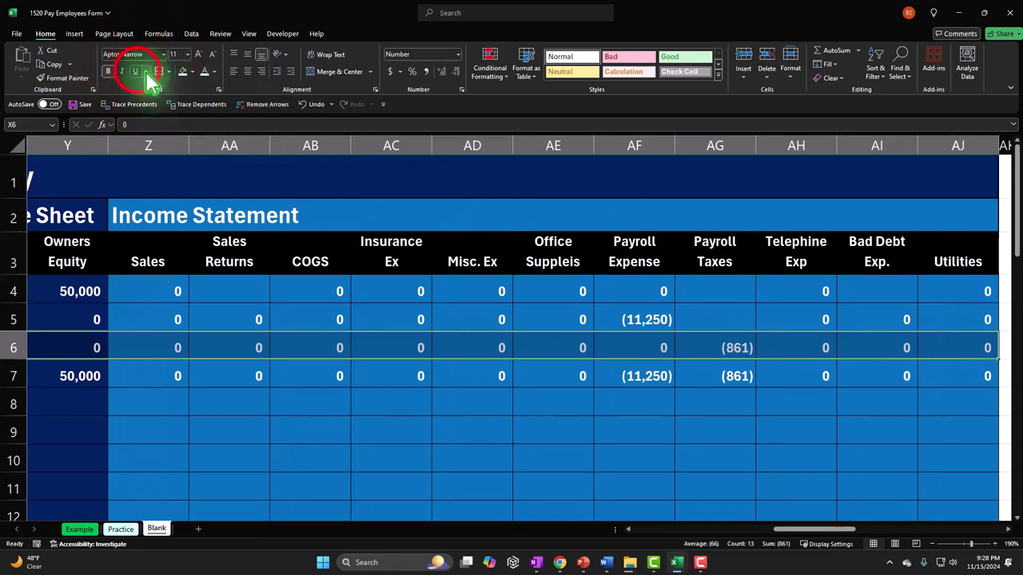
{"action": "scroll", "coordinate": [274, 160], "scroll_direction": "left", "scroll_amount": 3}
{"action": "left_click_drag", "start_coordinate": [723, 530], "coordinate": [560, 546]}
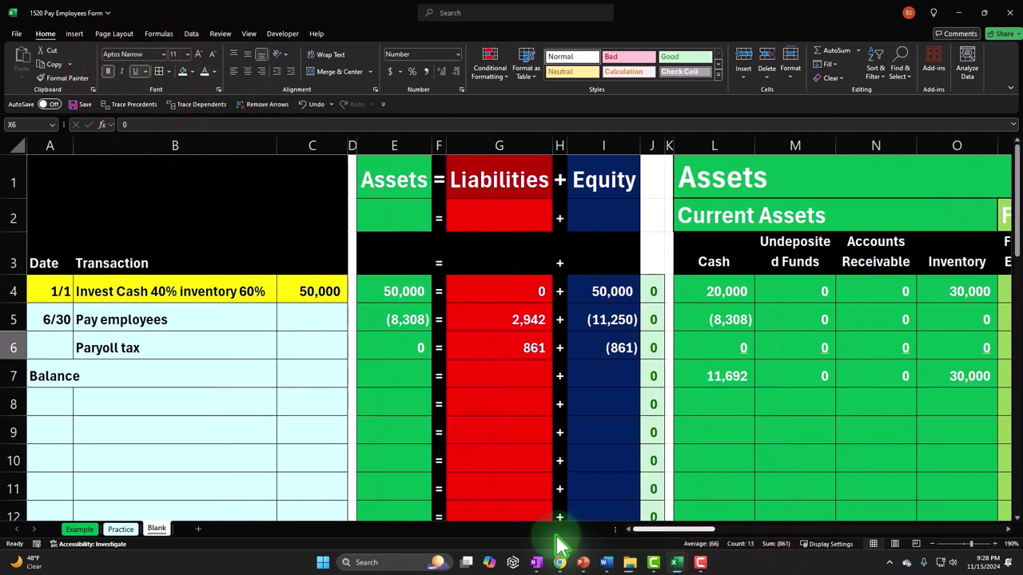
Step: Fill the E6, G6 and I6 sums into row 7, giving 41,692, 3,803 and 37,889
{"action": "left_click", "coordinate": [420, 352]}
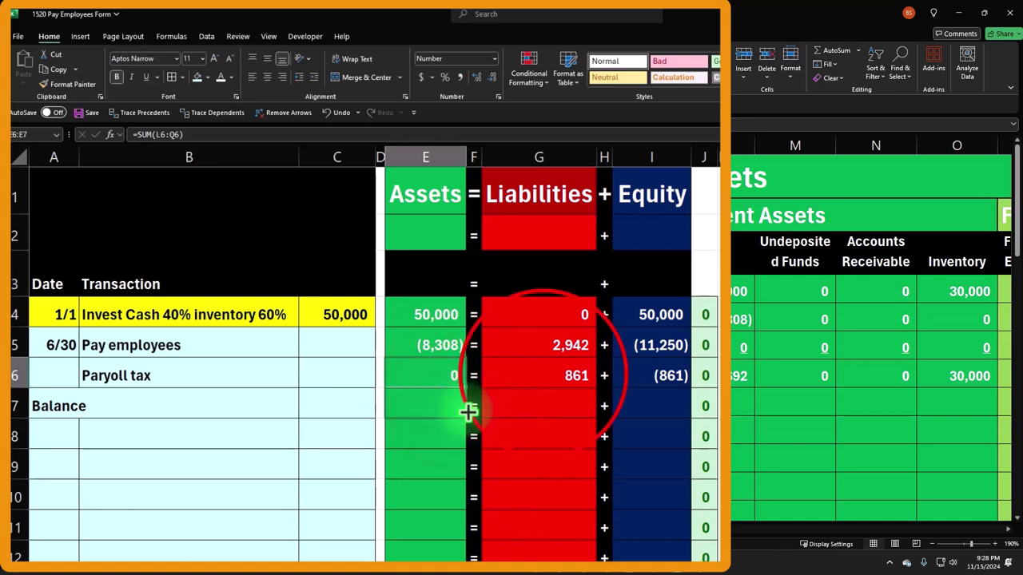
{"action": "left_click_drag", "start_coordinate": [468, 411], "coordinate": [470, 409]}
{"action": "left_click", "coordinate": [595, 389]}
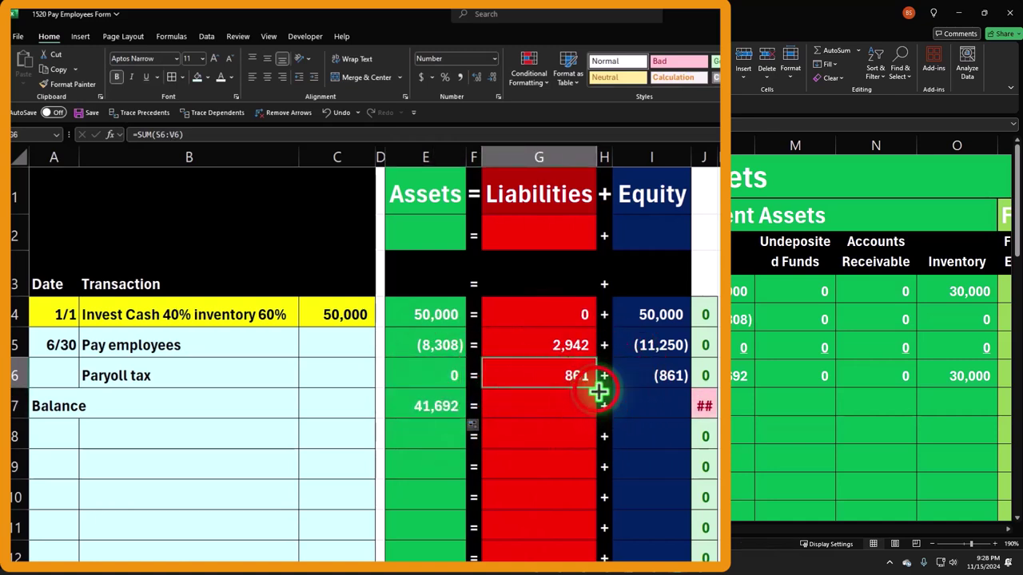
{"action": "left_click_drag", "start_coordinate": [600, 390], "coordinate": [598, 405]}
{"action": "left_click", "coordinate": [677, 385]}
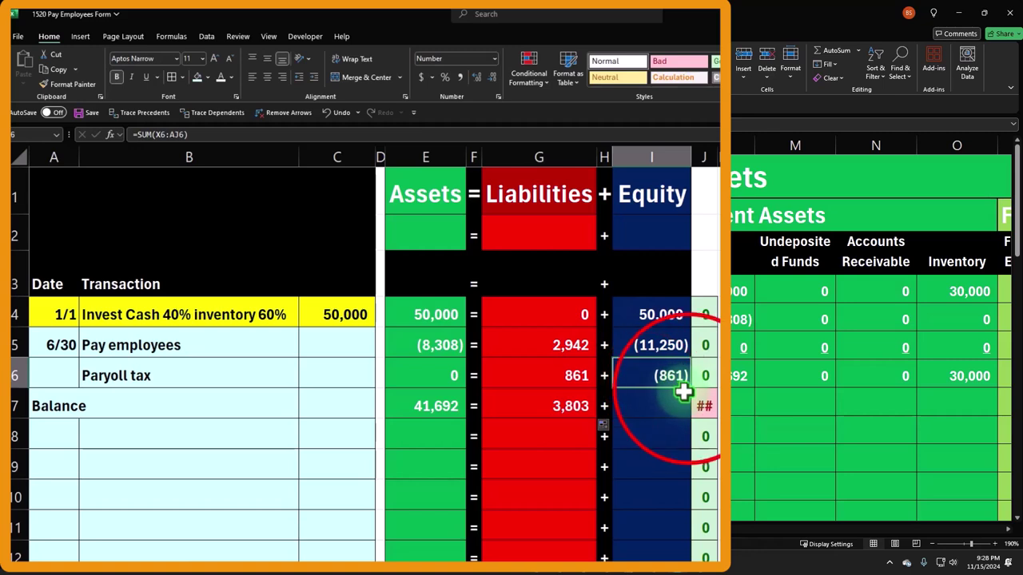
{"action": "left_click_drag", "start_coordinate": [687, 417], "coordinate": [687, 417]}
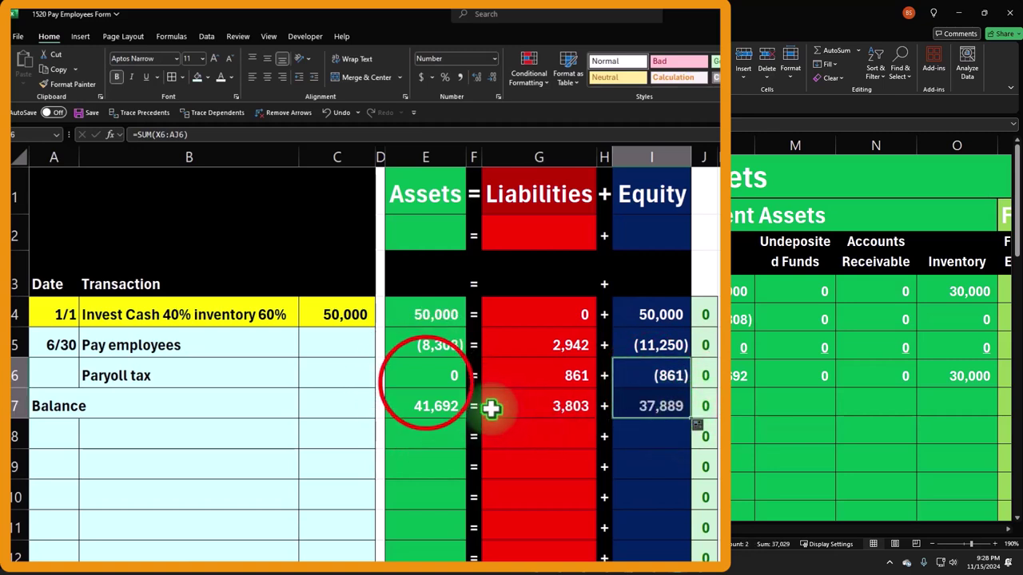
Step: Underline the E6, G6 and I6 equation amounts and check the E7 and G7 Balance formulas
{"action": "left_click", "coordinate": [427, 376]}
{"action": "left_click", "coordinate": [523, 373], "text": "ctrl"}
{"action": "left_click", "coordinate": [646, 370], "text": "ctrl"}
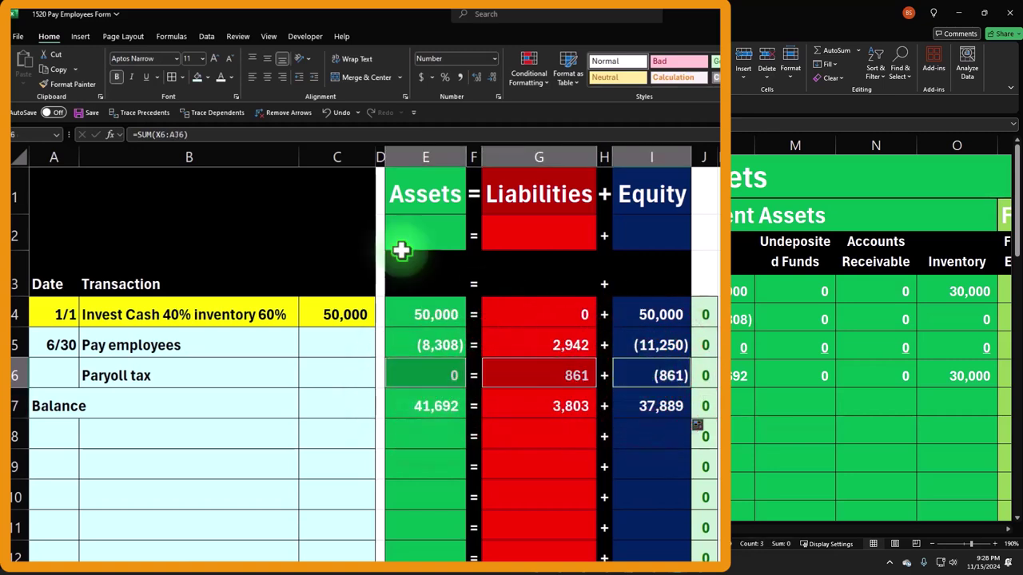
{"action": "left_click", "coordinate": [147, 78]}
{"action": "left_click", "coordinate": [424, 409]}
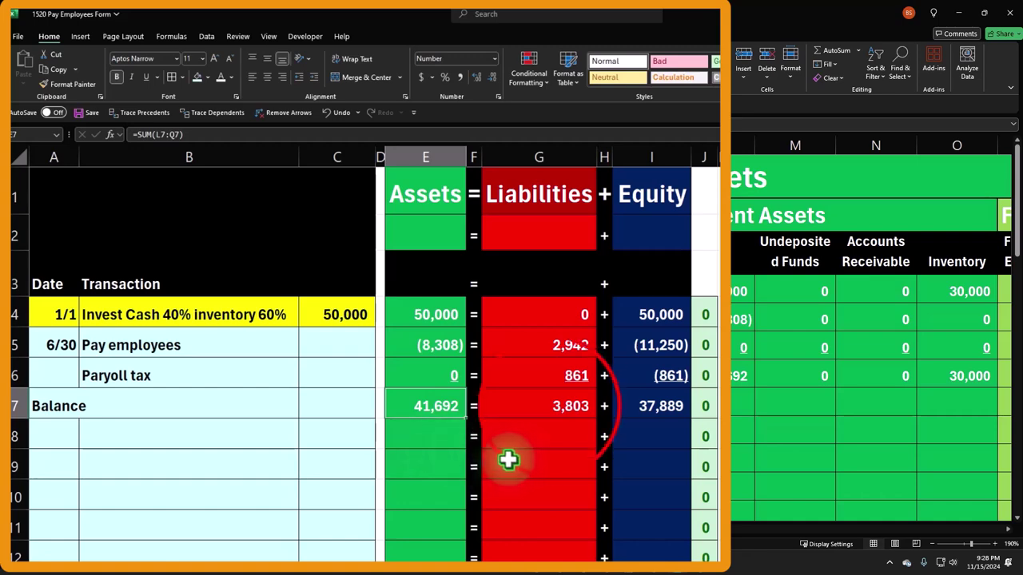
{"action": "left_click", "coordinate": [550, 406]}
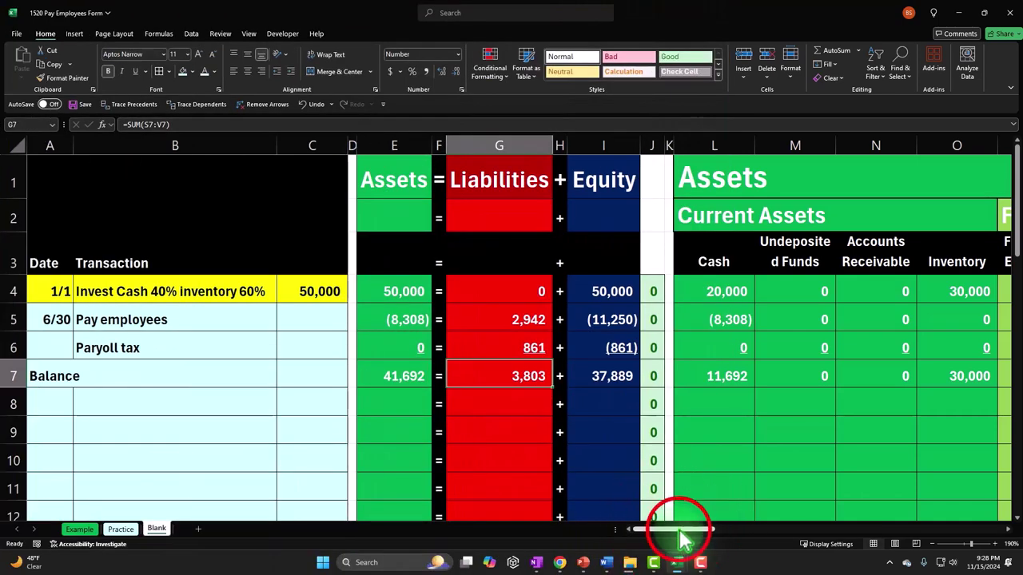
{"action": "left_click_drag", "start_coordinate": [681, 536], "coordinate": [935, 540]}
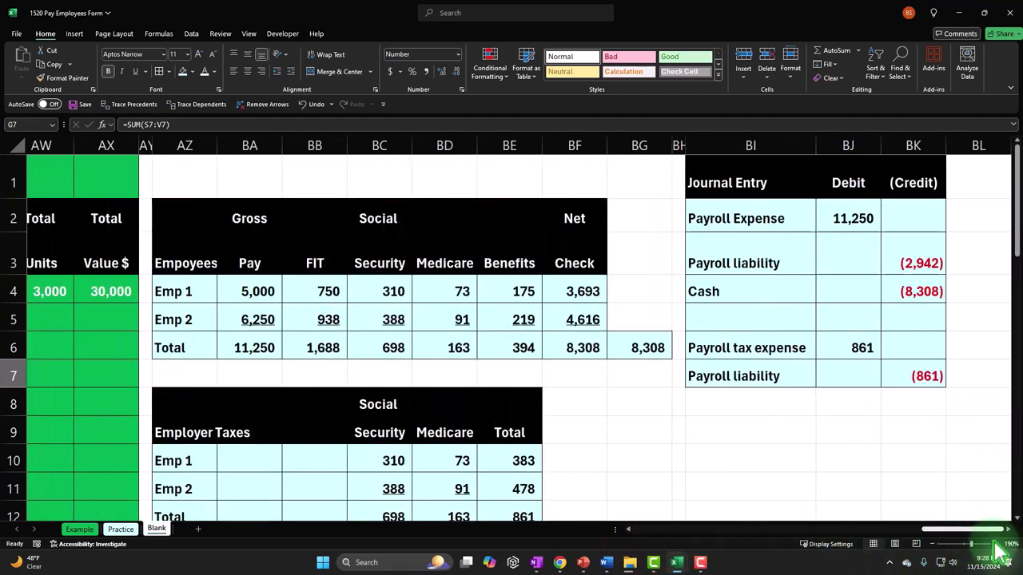
{"action": "scroll", "coordinate": [893, 475], "scroll_direction": "down", "scroll_amount": 3}
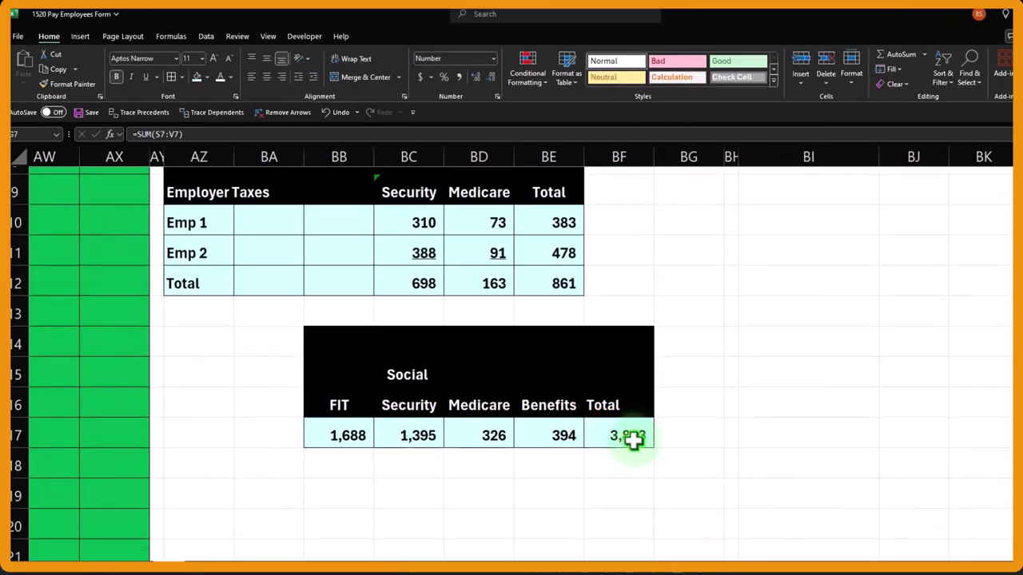
{"action": "left_click", "coordinate": [588, 408]}
{"action": "scroll", "coordinate": [632, 439], "scroll_direction": "up", "scroll_amount": 3}
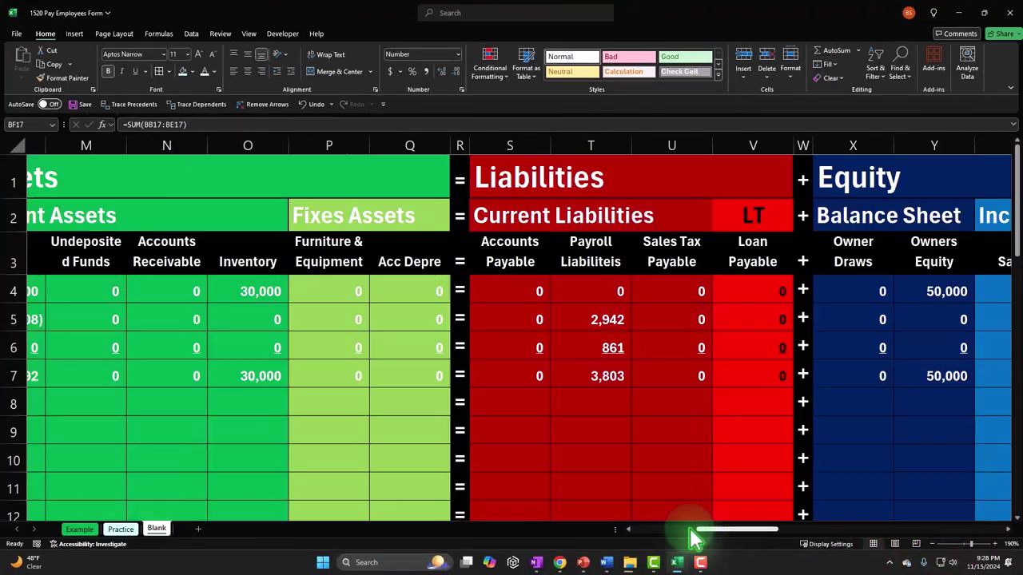
{"action": "left_click_drag", "start_coordinate": [692, 533], "coordinate": [632, 530]}
{"action": "left_click", "coordinate": [572, 417]}
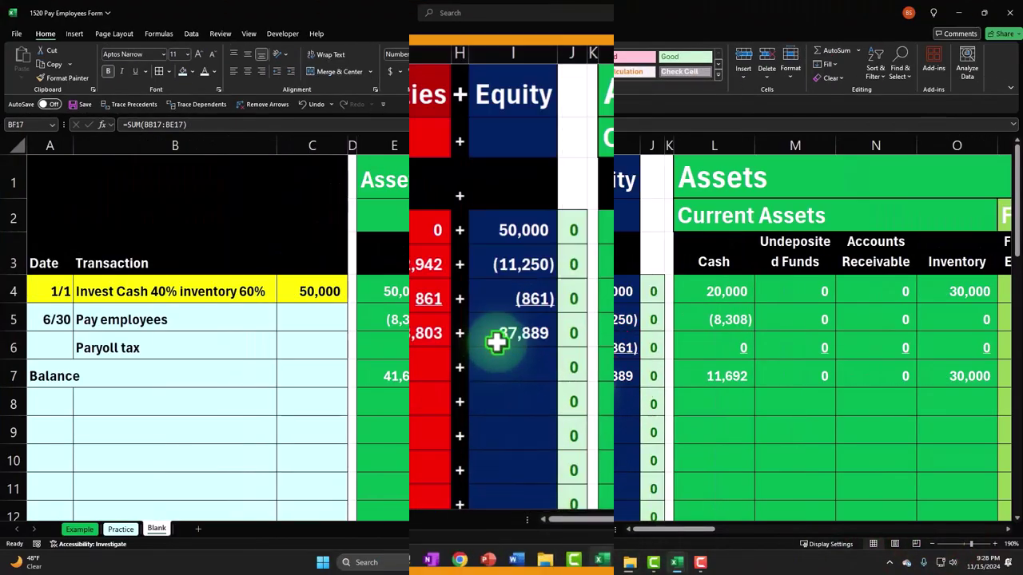